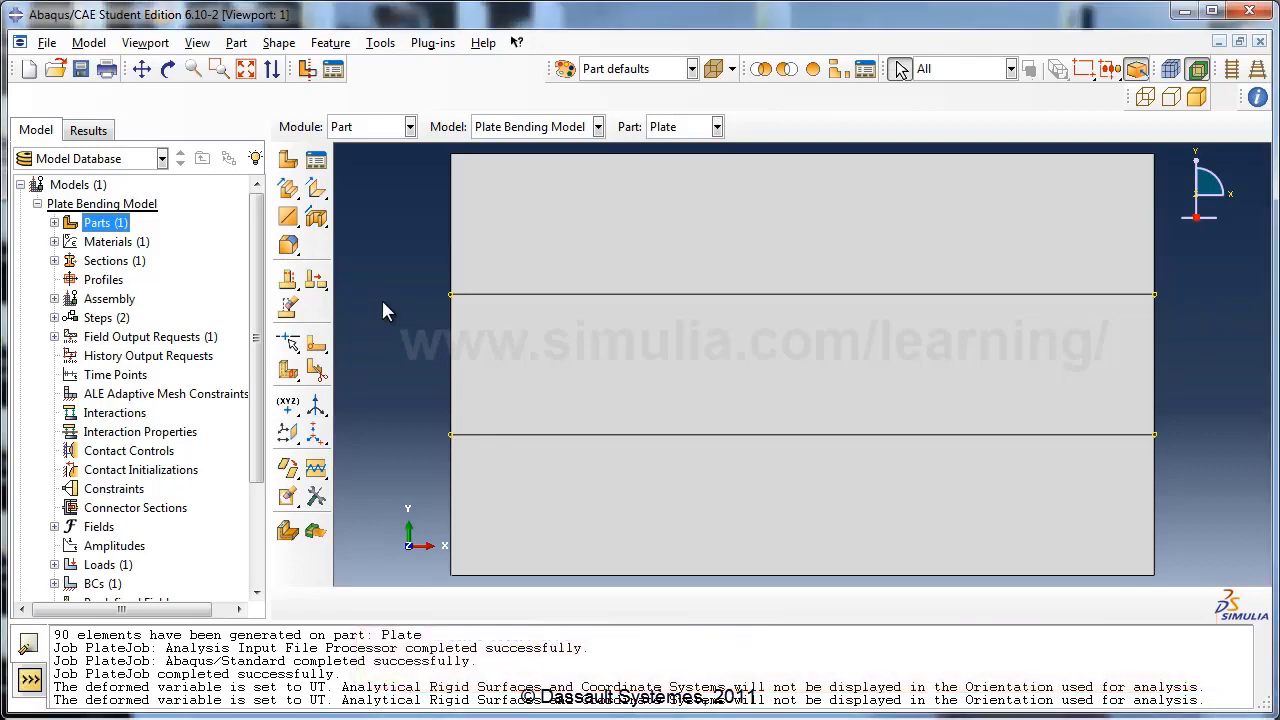
Rename the Plate Bending Model to Plastic Plate Bending Model
right_click(122, 208)
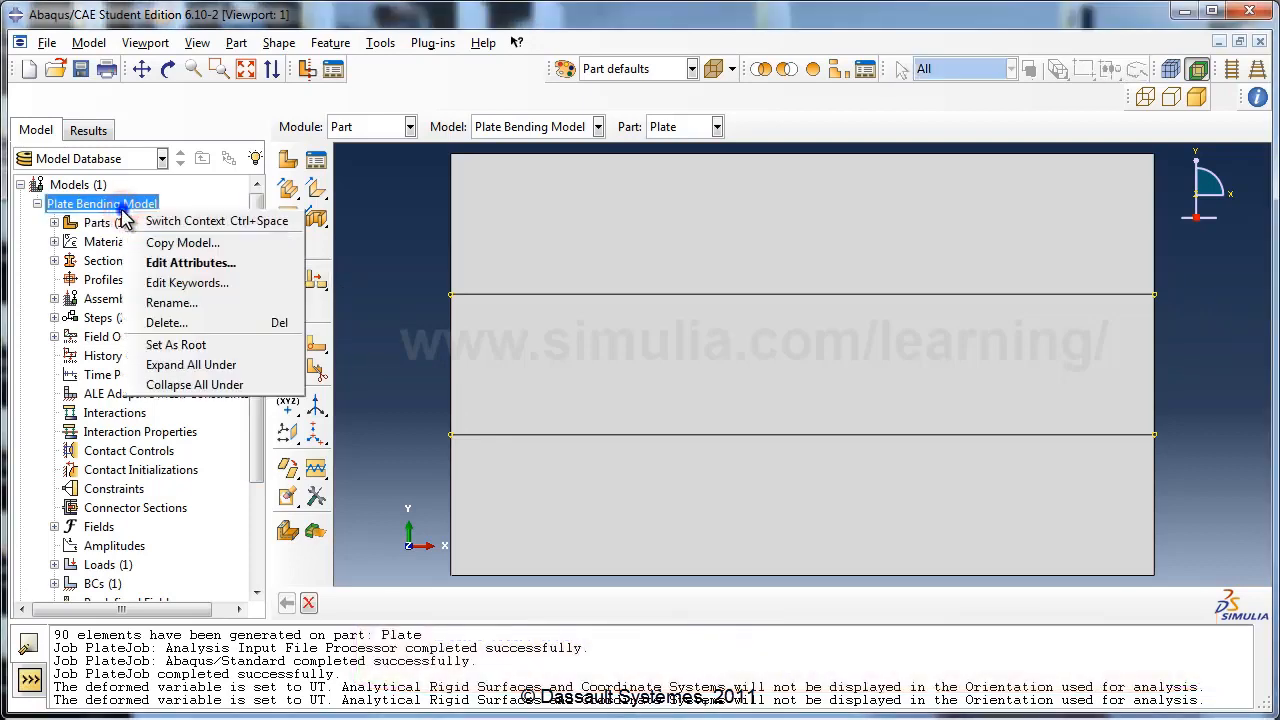
left_click(172, 302)
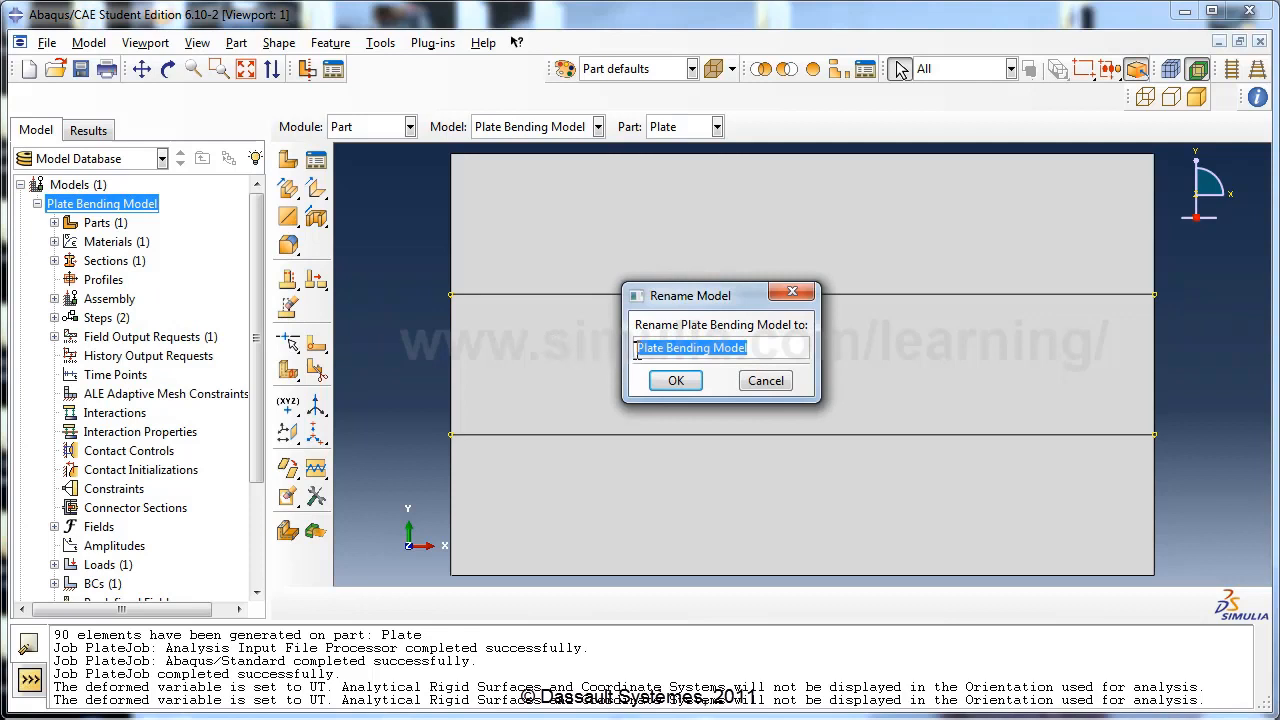
left_click(641, 348)
type("Plastic")
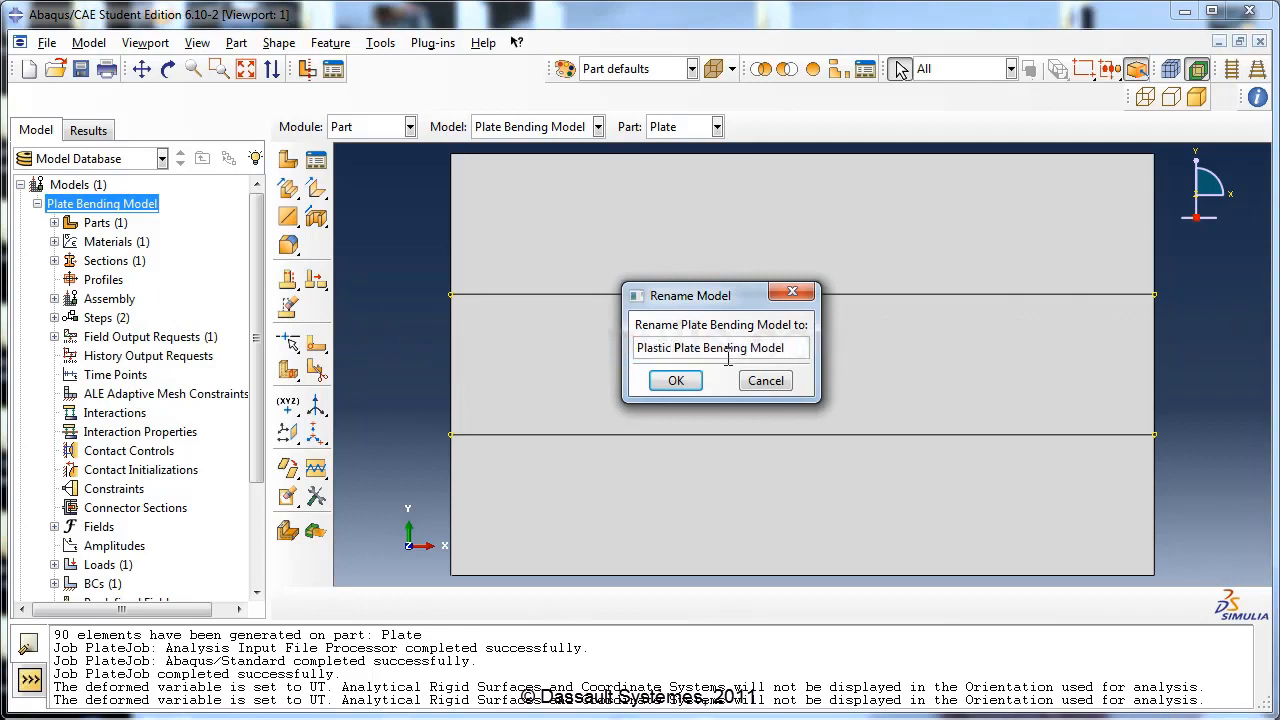
left_click(676, 383)
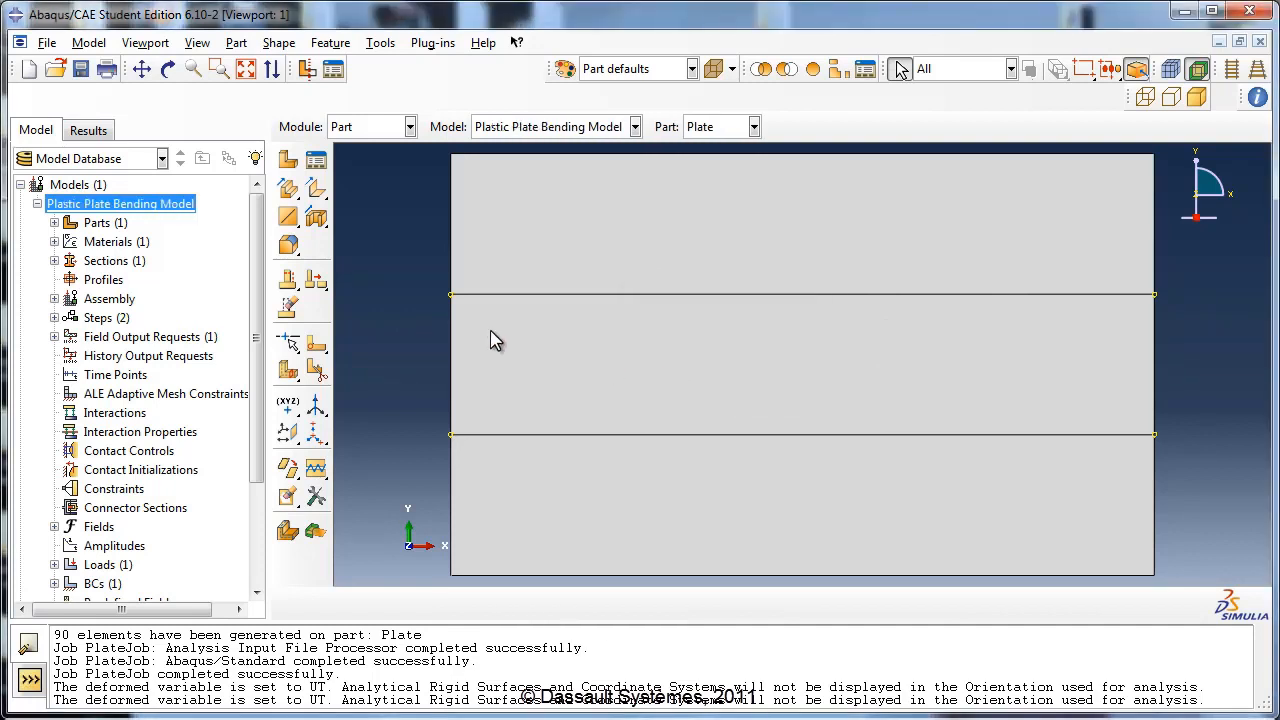
left_click(54, 241)
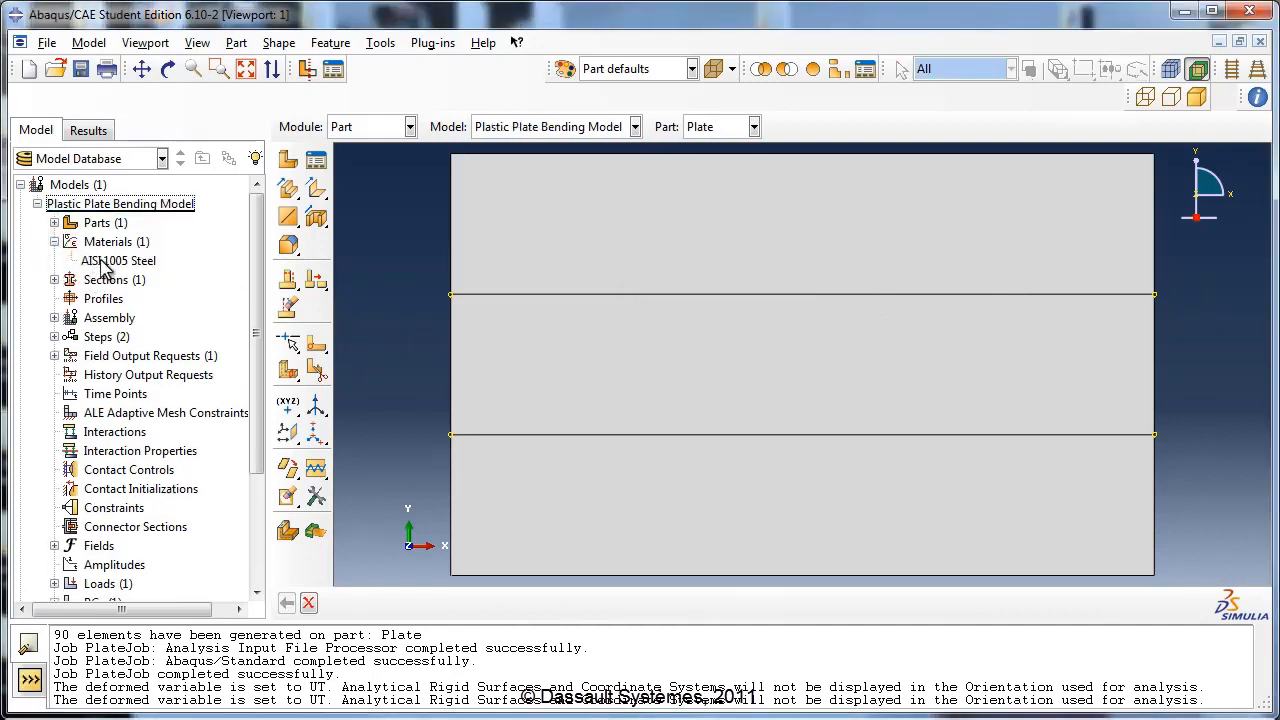
right_click(112, 263)
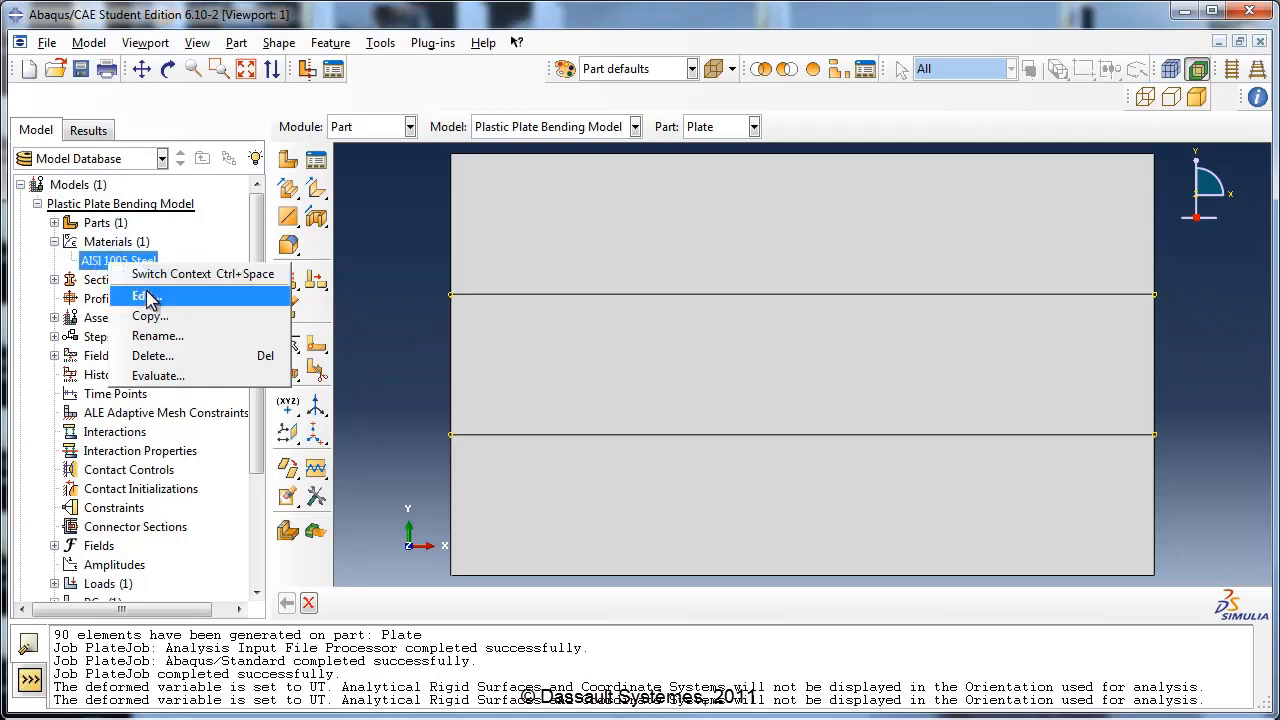
left_click(148, 297)
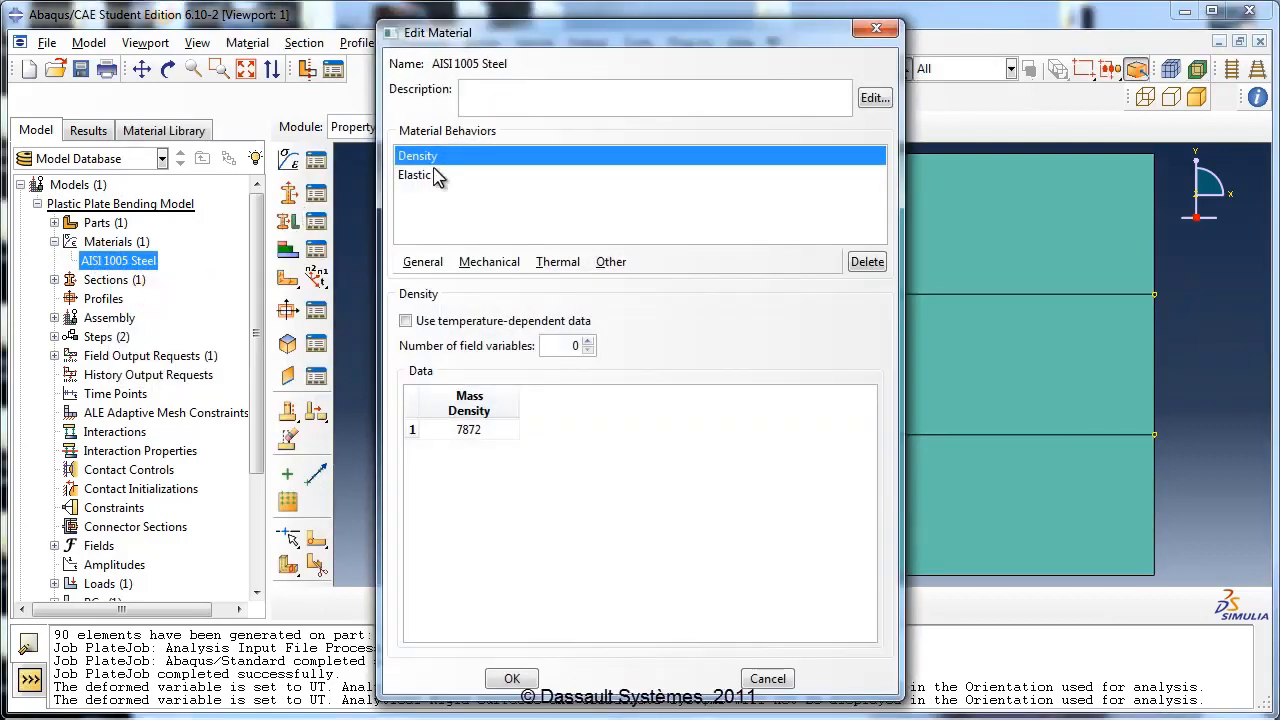
left_click(750, 677)
Rename the AISI 1005 Steel material to Steel
right_click(148, 268)
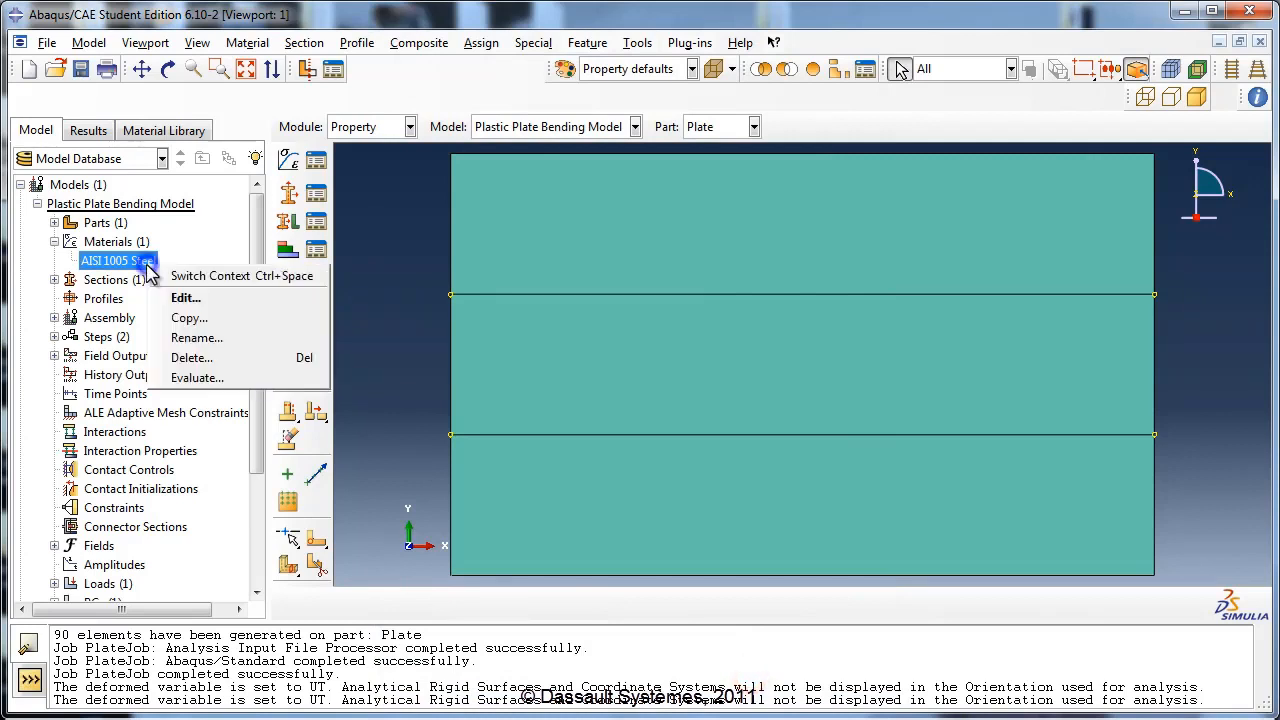
left_click(196, 338)
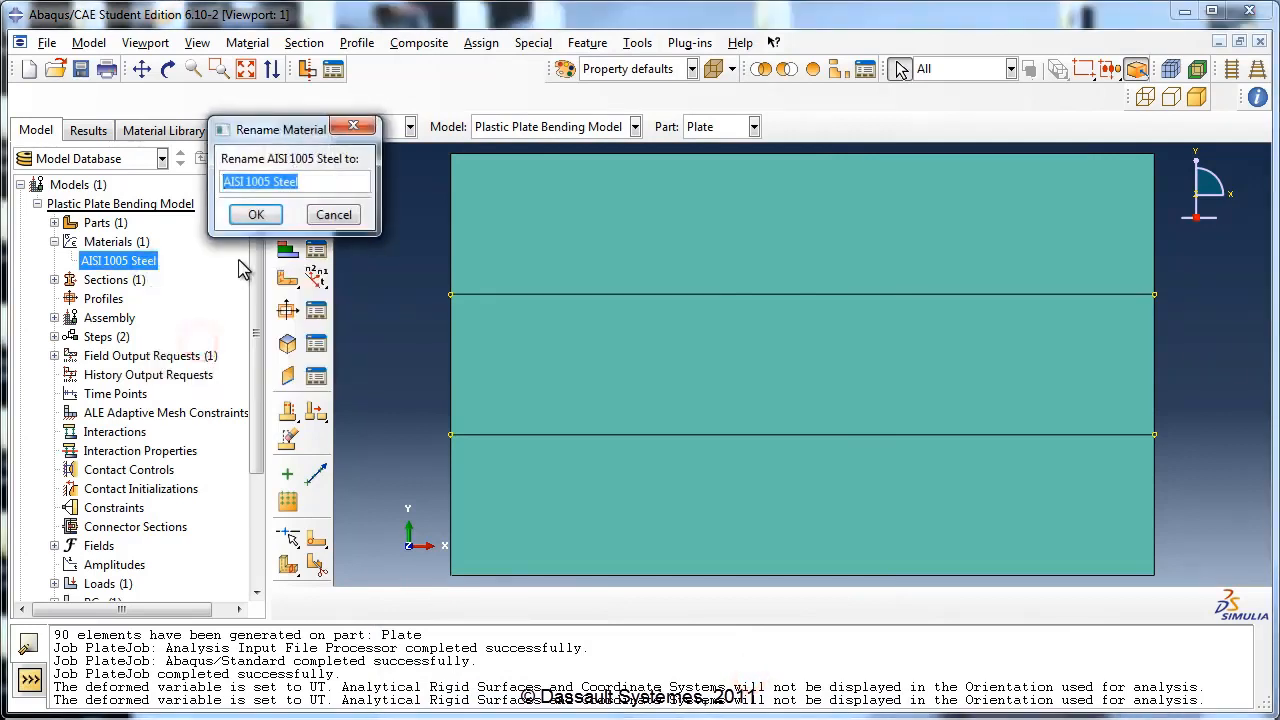
left_click_drag(272, 182, 160, 178)
key("Delete")
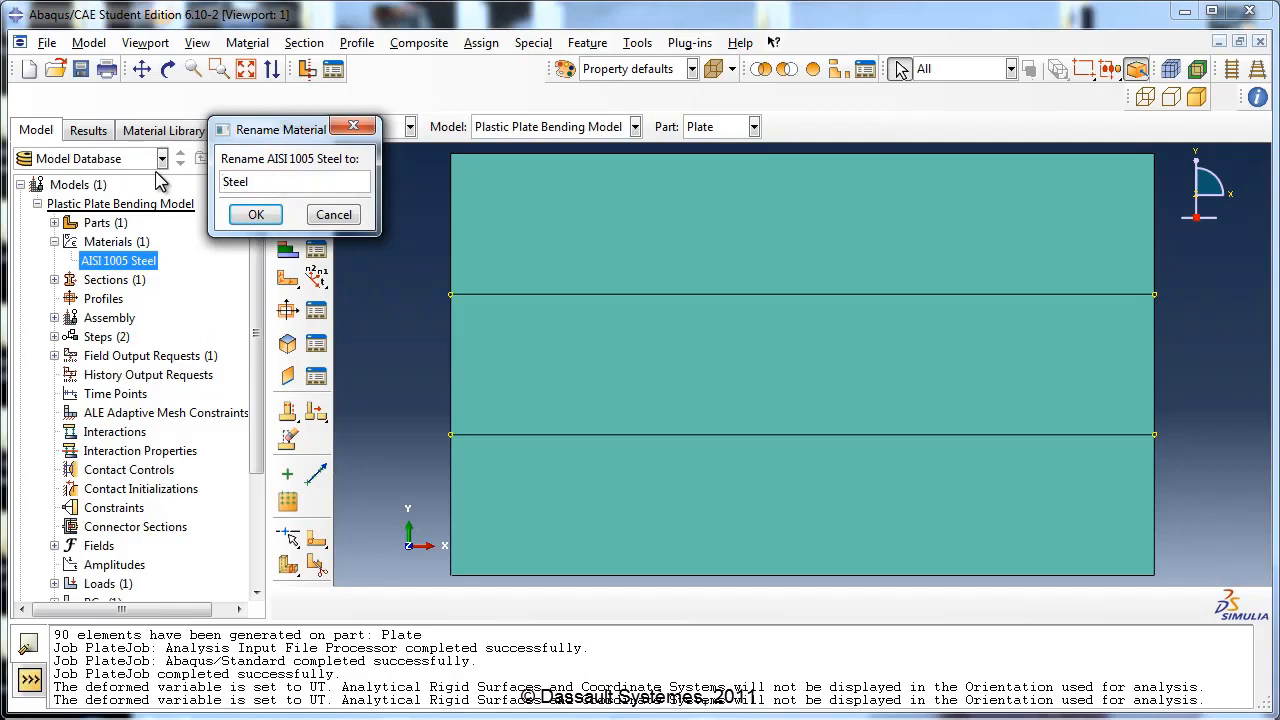
left_click(256, 214)
Edit the Steel material's elastic behavior and set Poisson's ratio to 0.3
left_click(95, 262)
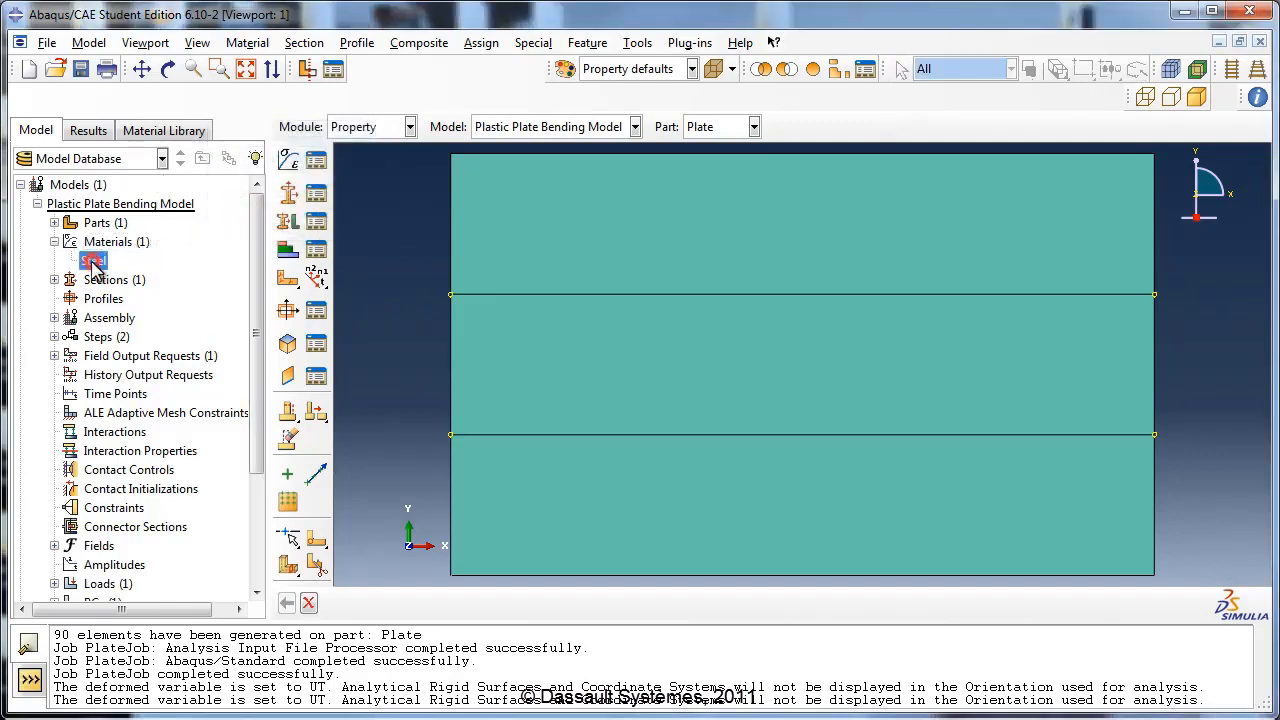
right_click(97, 263)
left_click(135, 293)
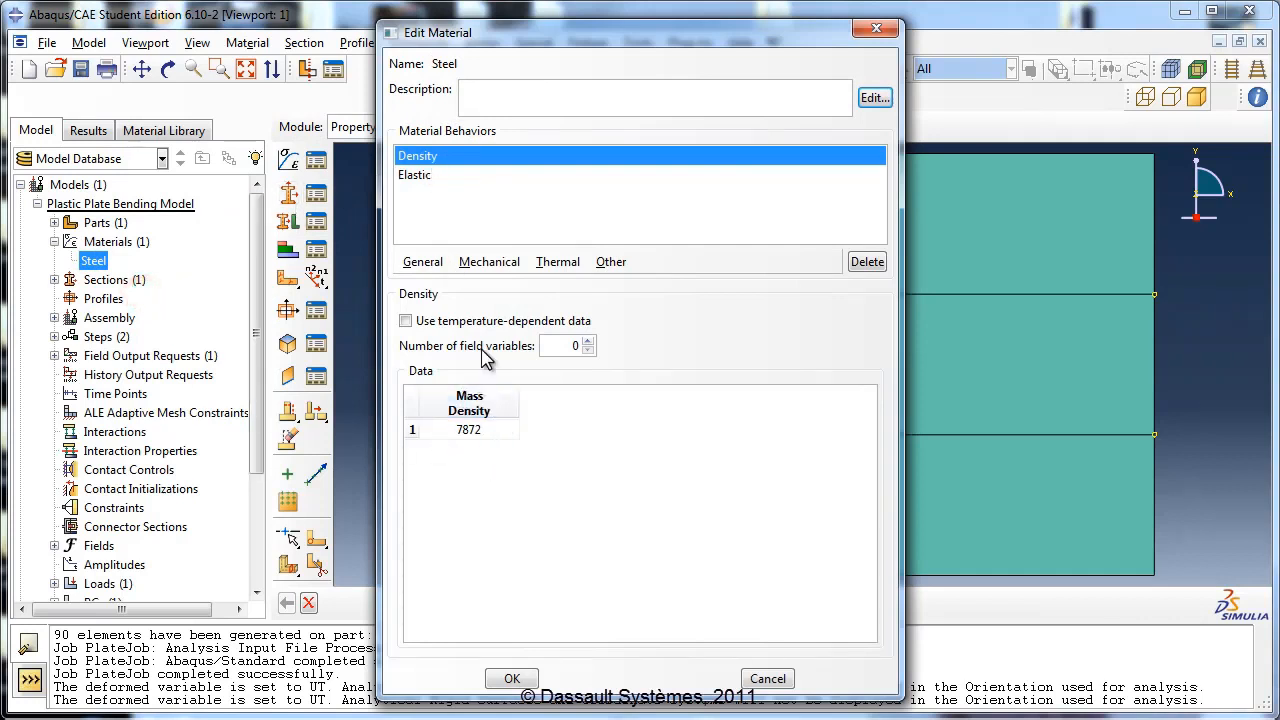
left_click(441, 177)
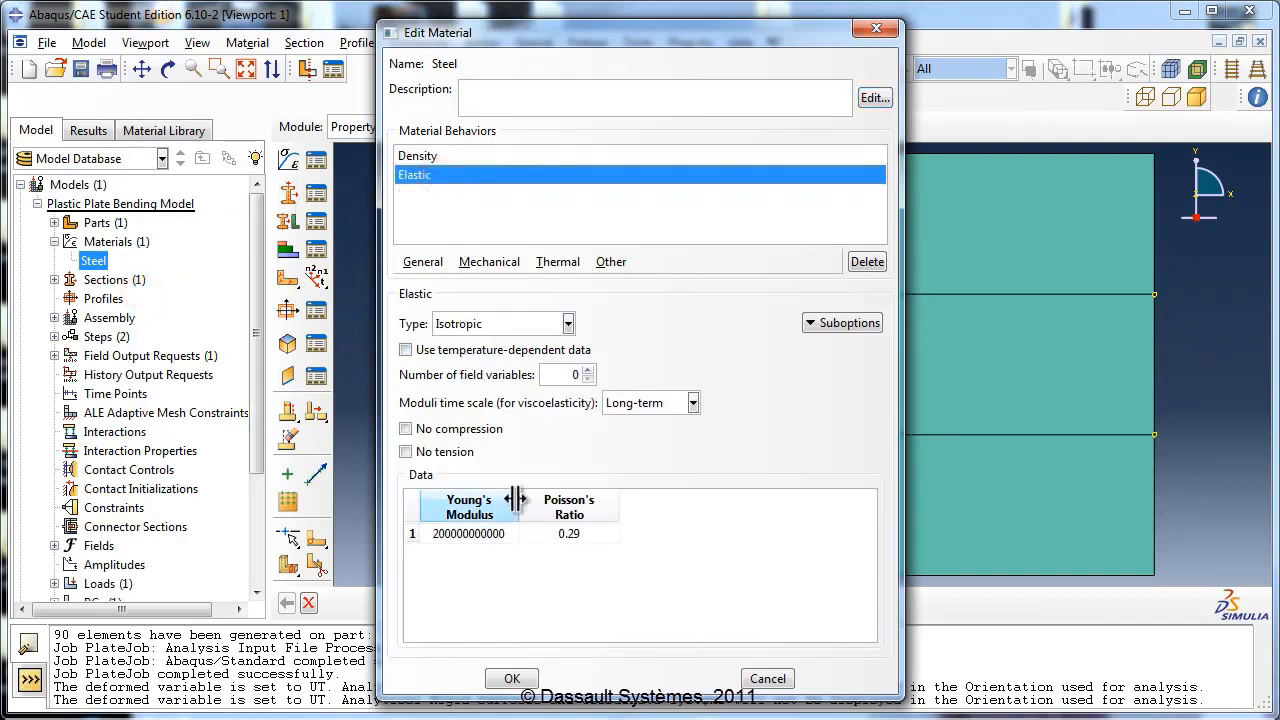
double_click(577, 536)
type("0")
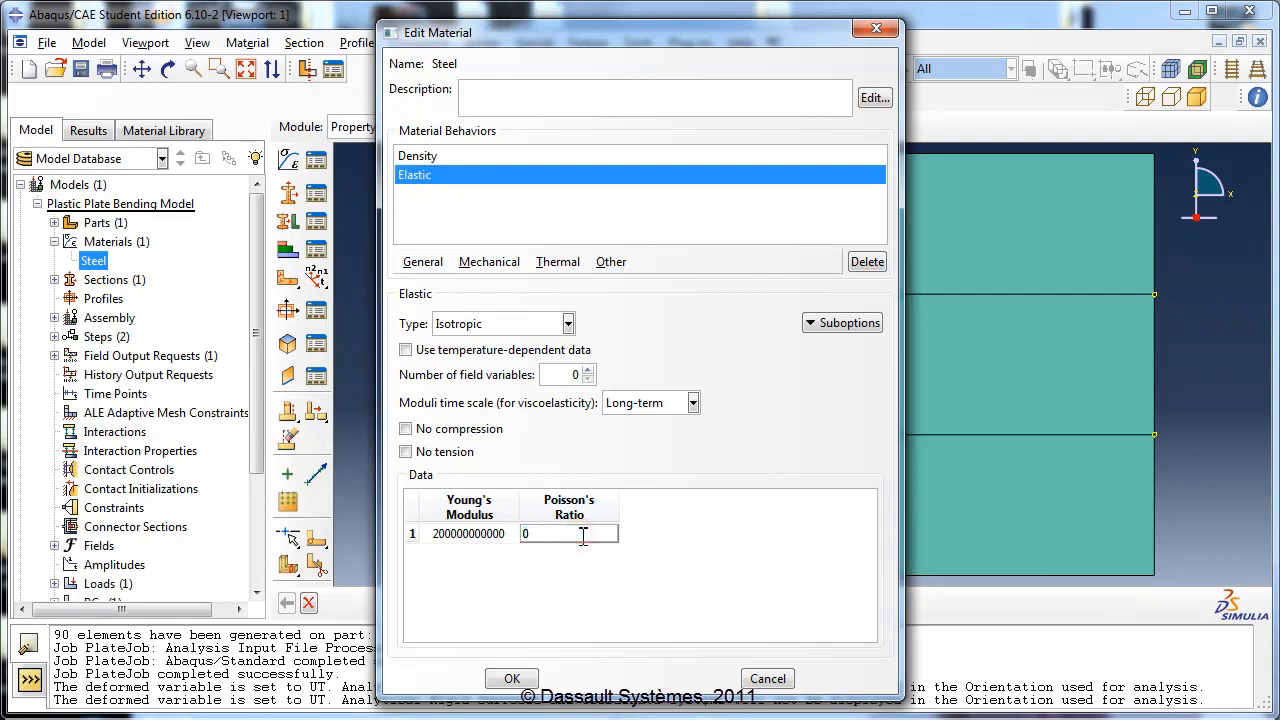
type(".3")
left_click(695, 533)
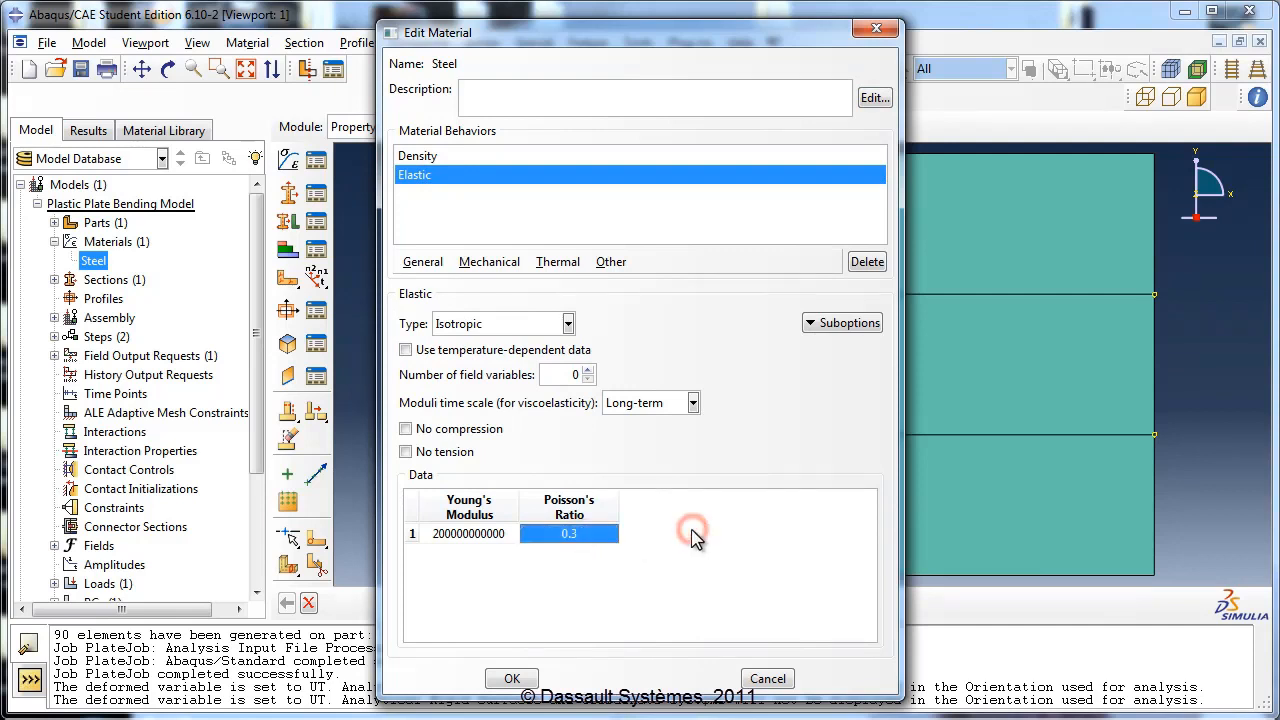
Add the Plastic plasticity behavior to the Steel material
left_click(489, 262)
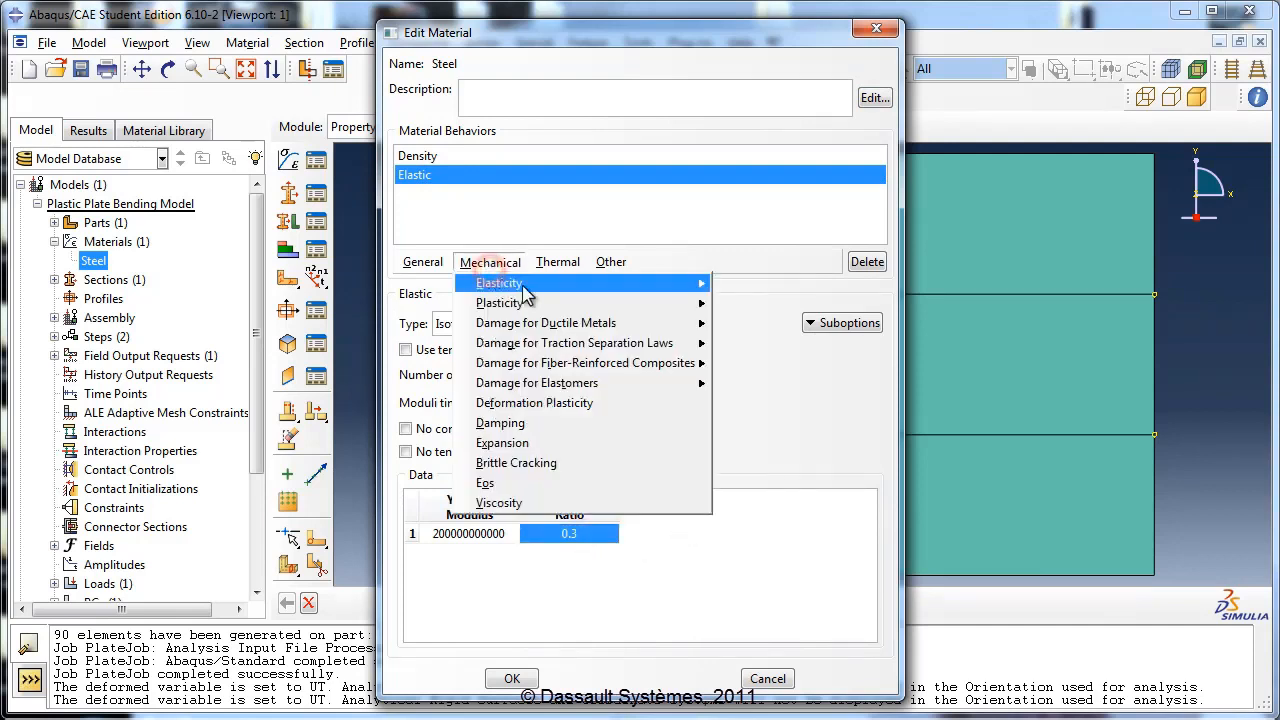
mouse_move(678, 314)
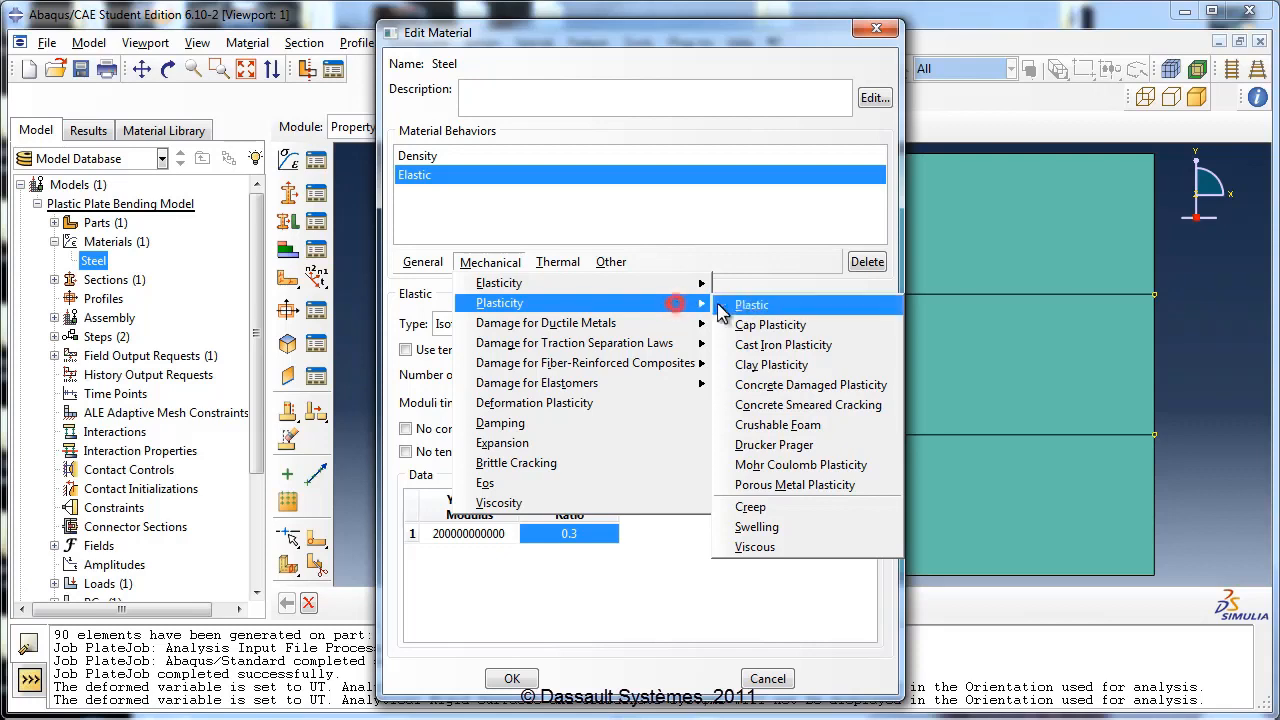
left_click(750, 306)
Fill the first two plastic data rows with yield stress 2.8E8 at plastic strain 0 and 3.25E8 at 0.025
left_click(492, 482)
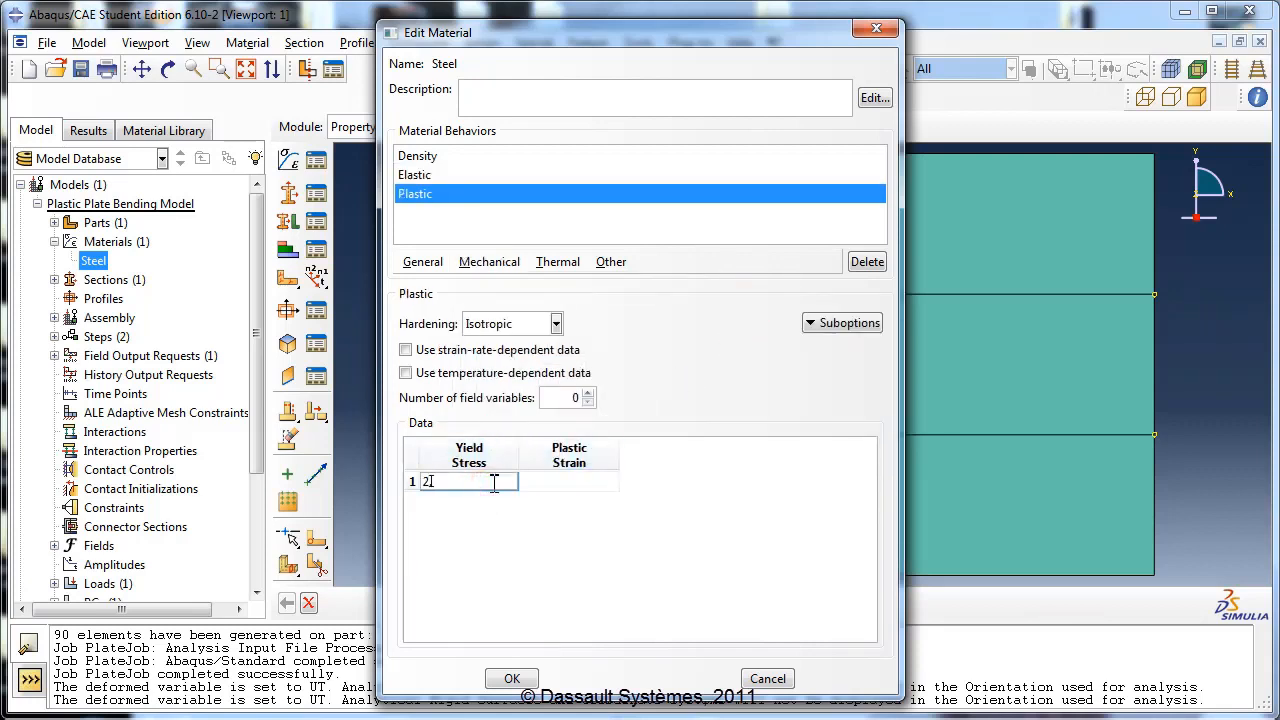
type("2.8E8")
key("Tab")
key("Tab")
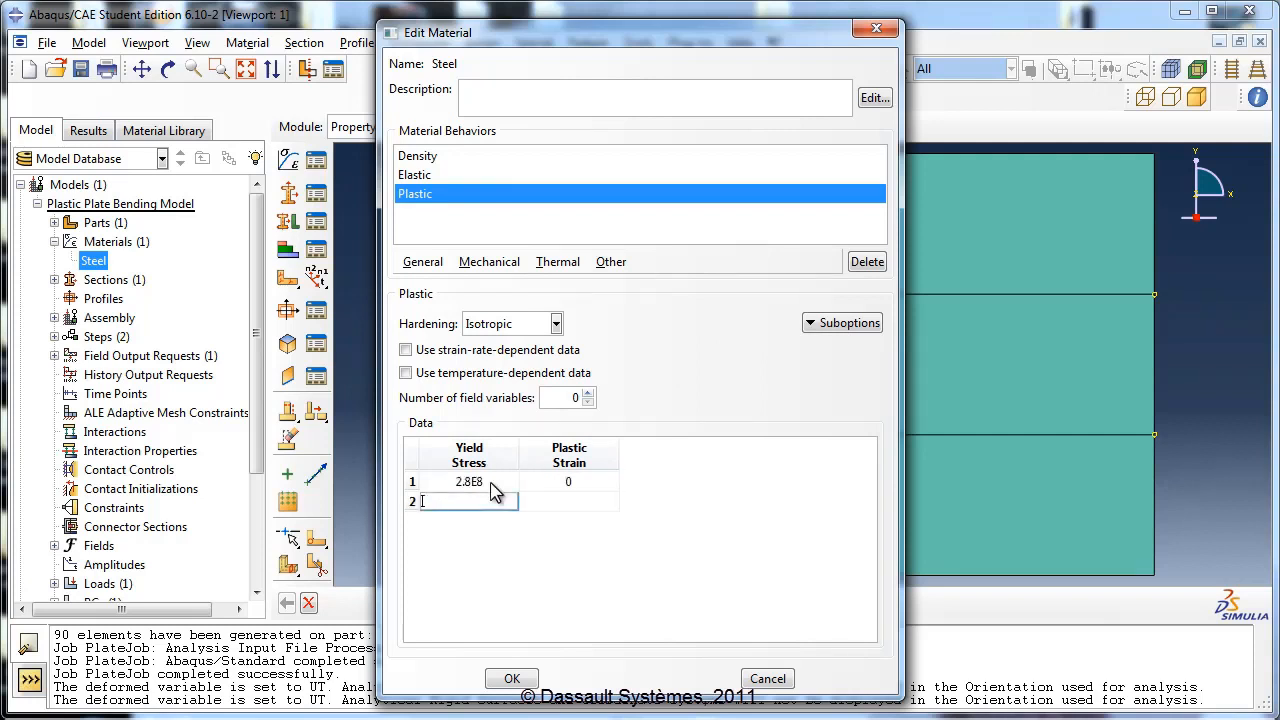
type("3.25E8")
key("Tab")
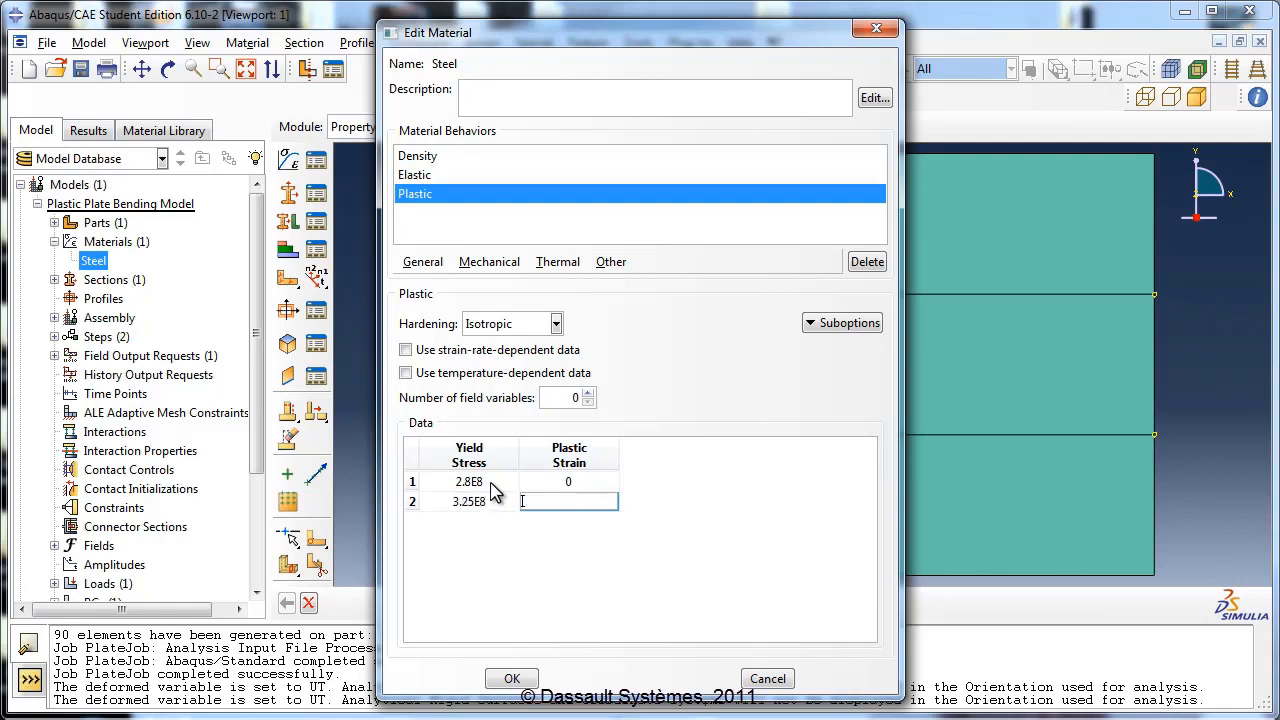
type("0.025")
key("Tab")
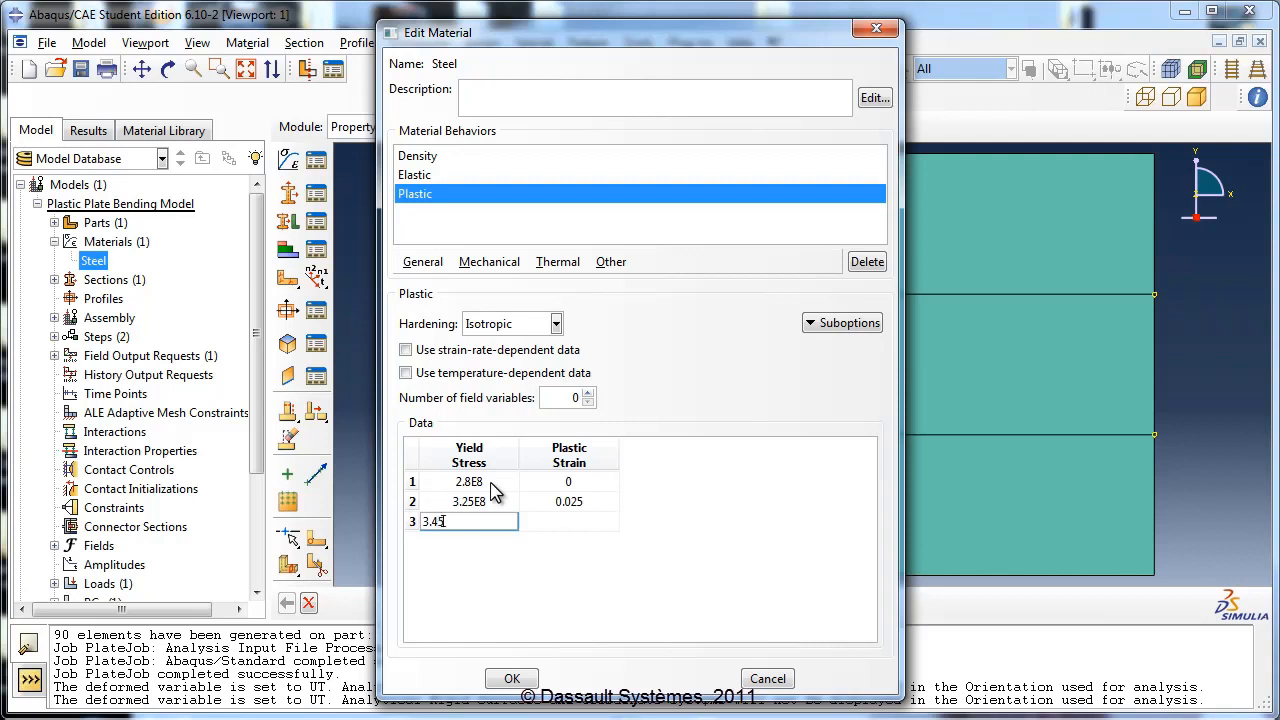
Add three plastic data rows with yield stress 3.45E8 at plastic strain 0.06, 3.6E8 at 0.1, and 3.8E8 at 0.2
type("3.45E8")
key("Tab")
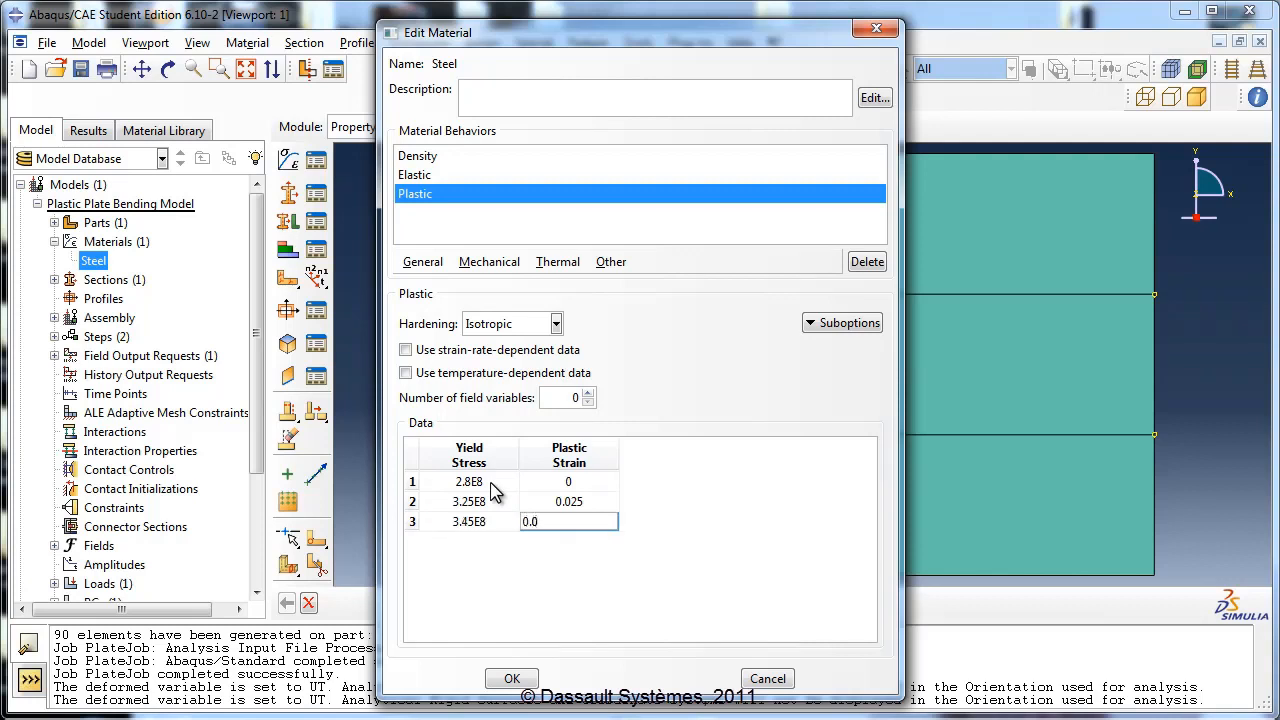
type("0.06")
key("Tab")
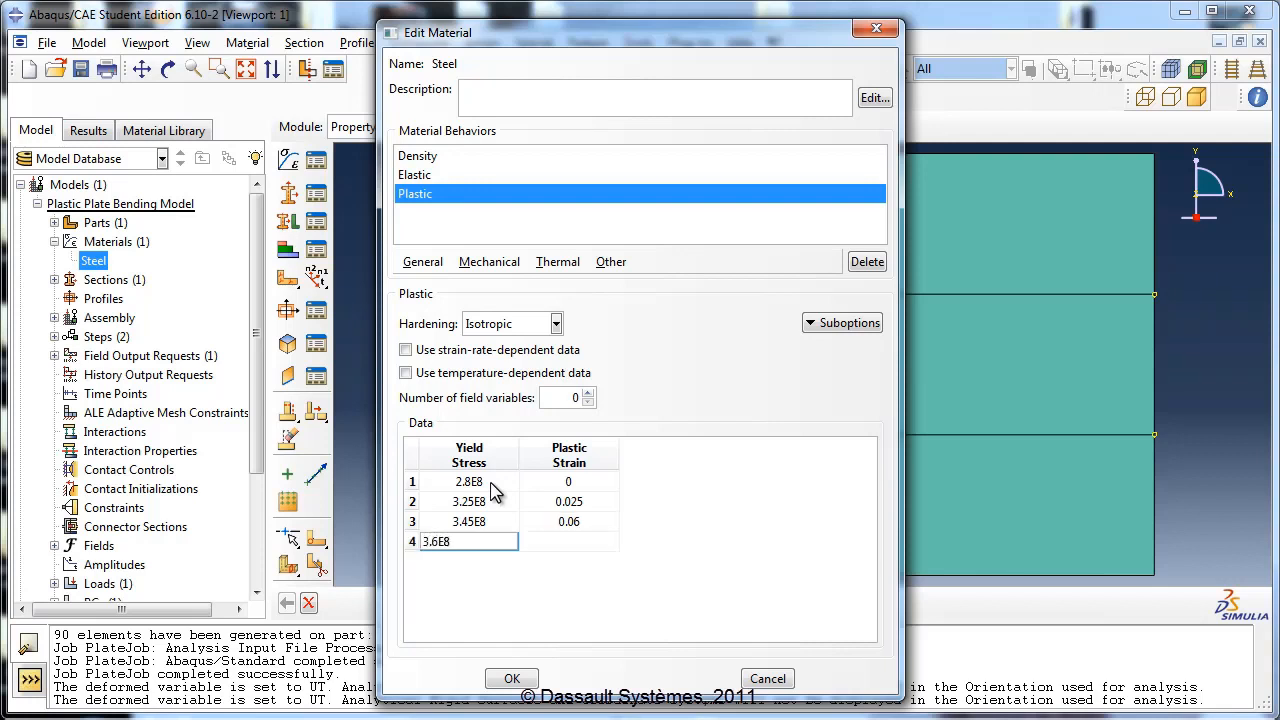
type("3.6E8")
key("Tab")
type("0")
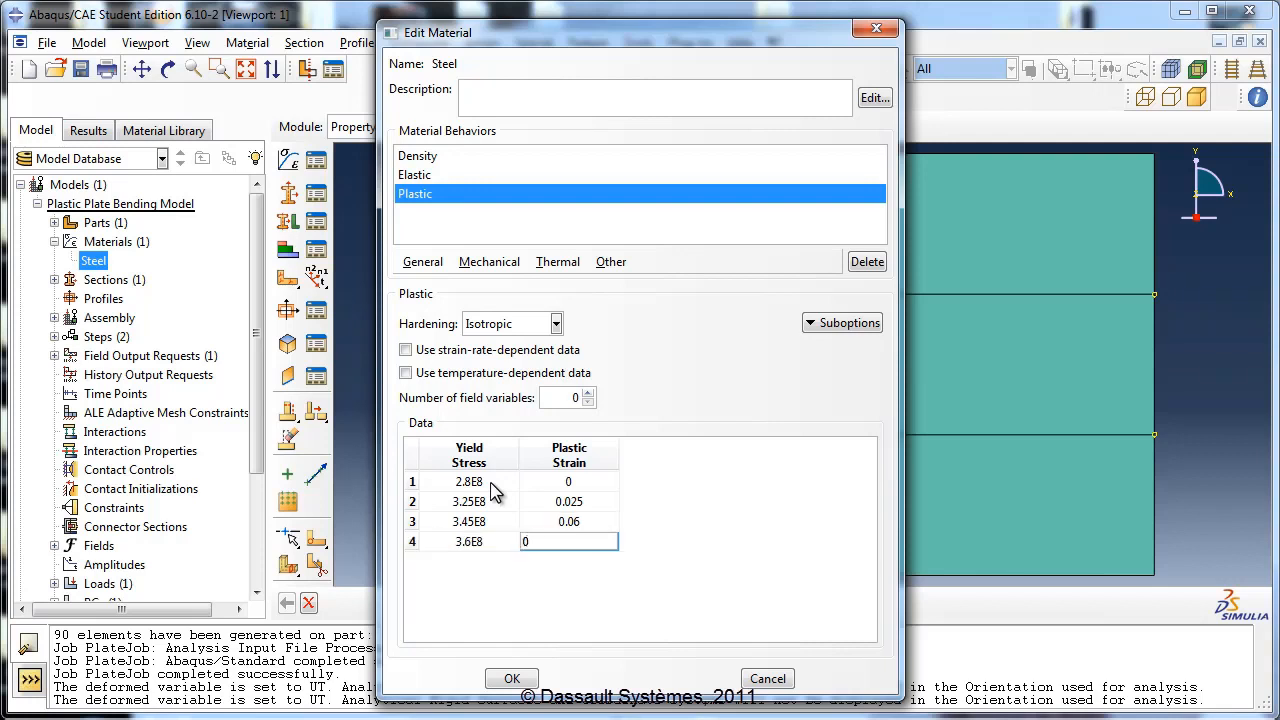
type(".1")
key("Tab")
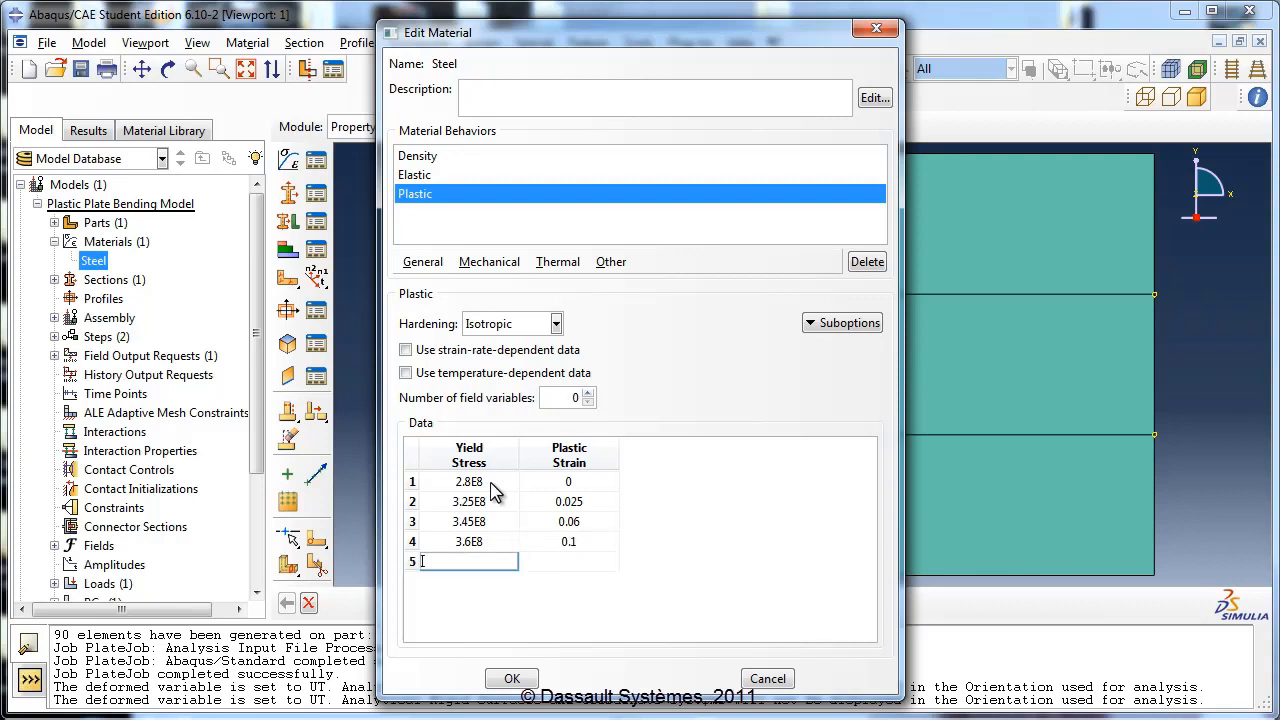
type("3.8E8")
key("Tab")
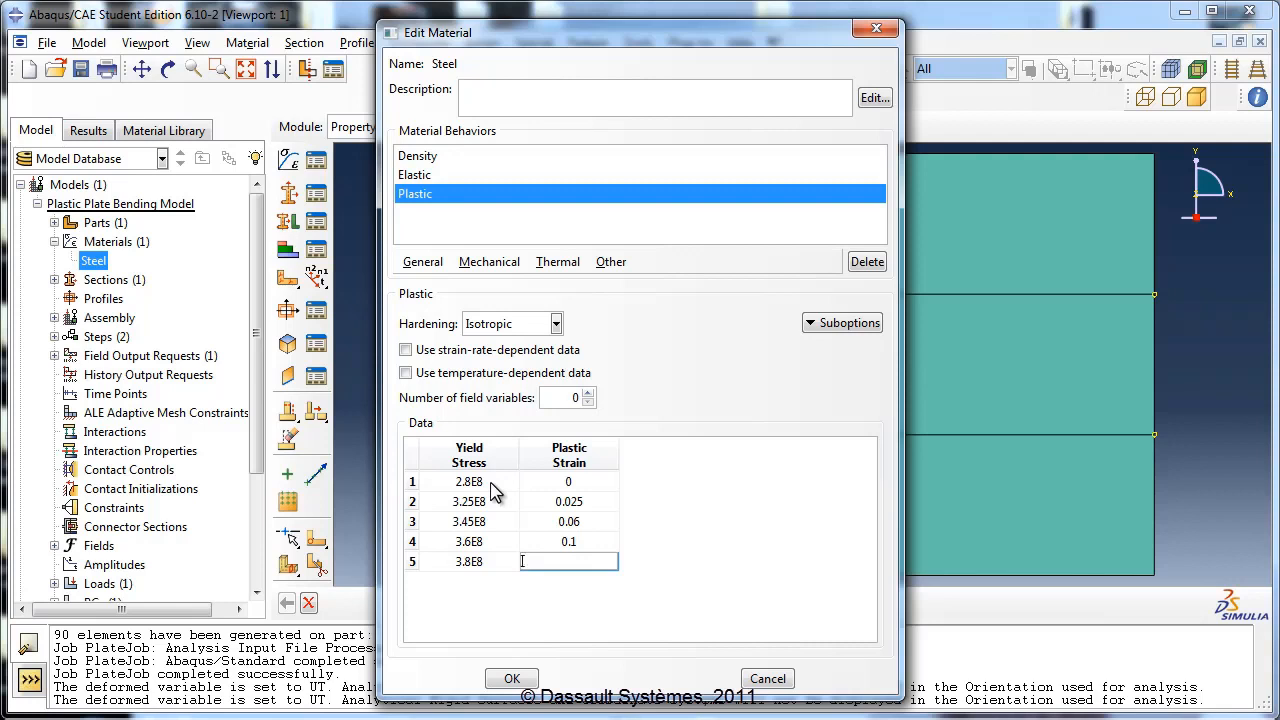
type("0.2")
key("Return")
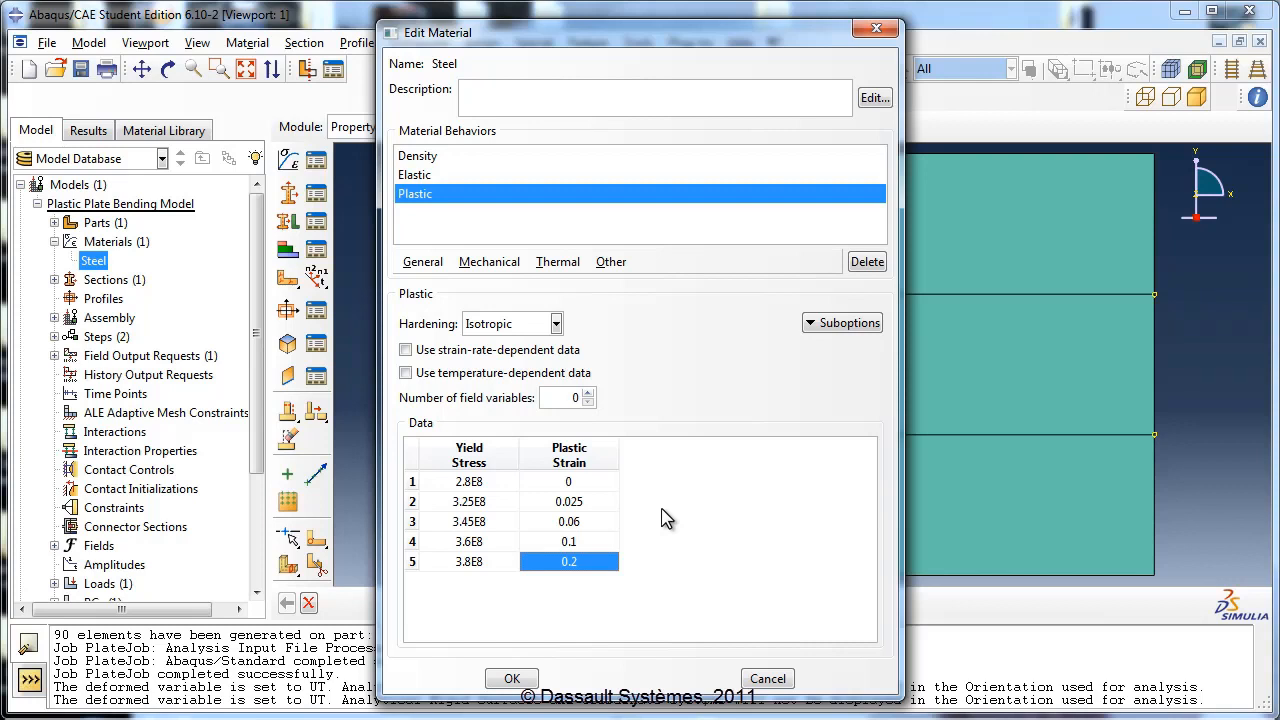
Clear the whole plastic data table and bring up plate_bending_steel_plasticity_data.txt in Notepad beside it
right_click(499, 485)
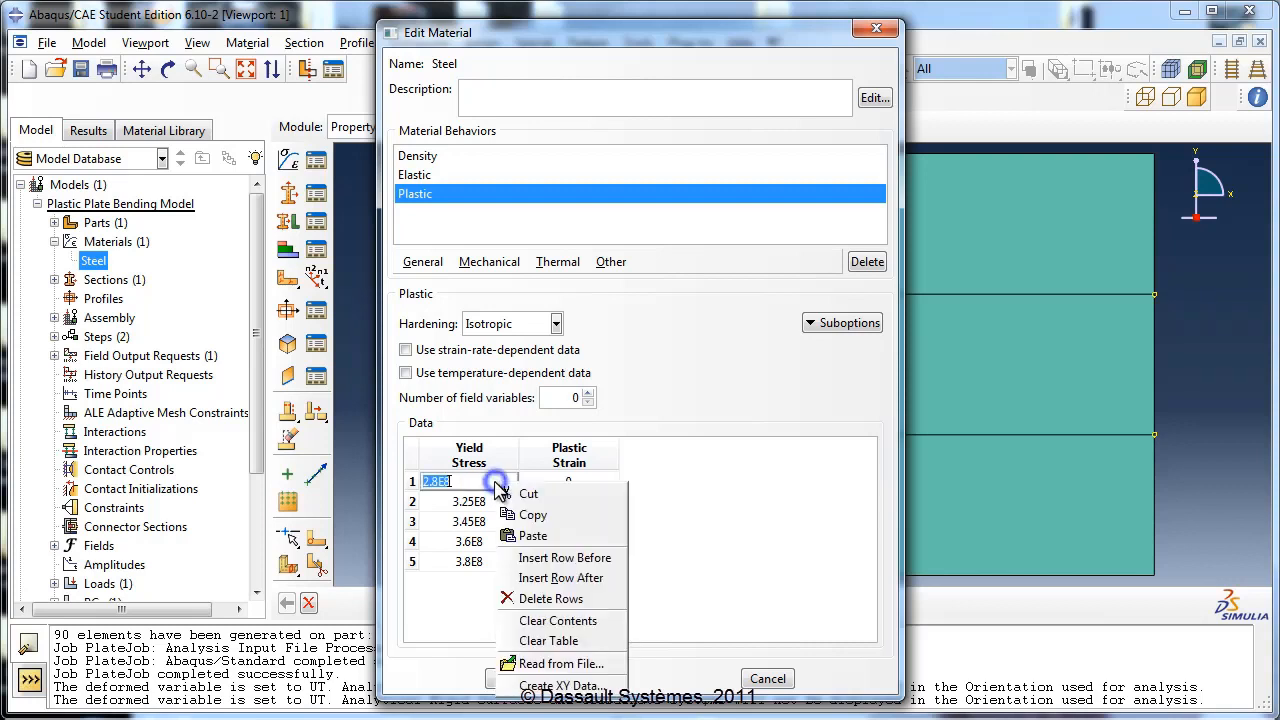
left_click(556, 641)
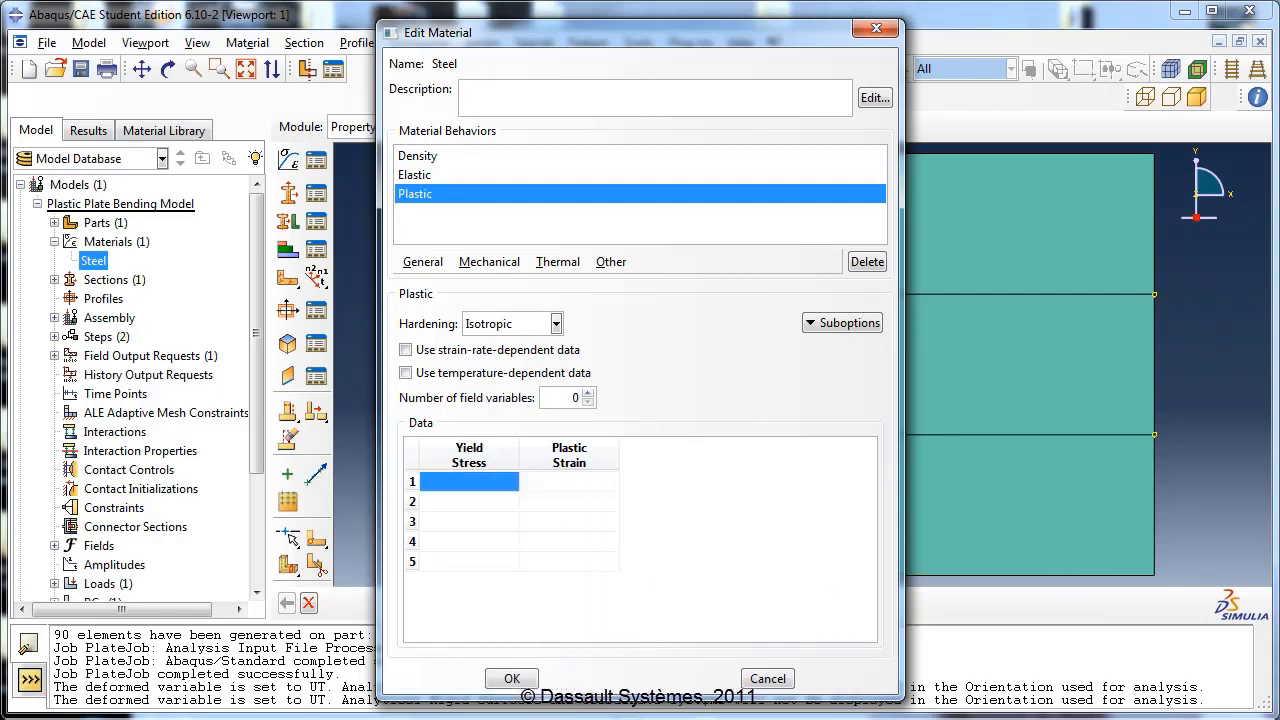
left_click_drag(1279, 440, 568, 399)
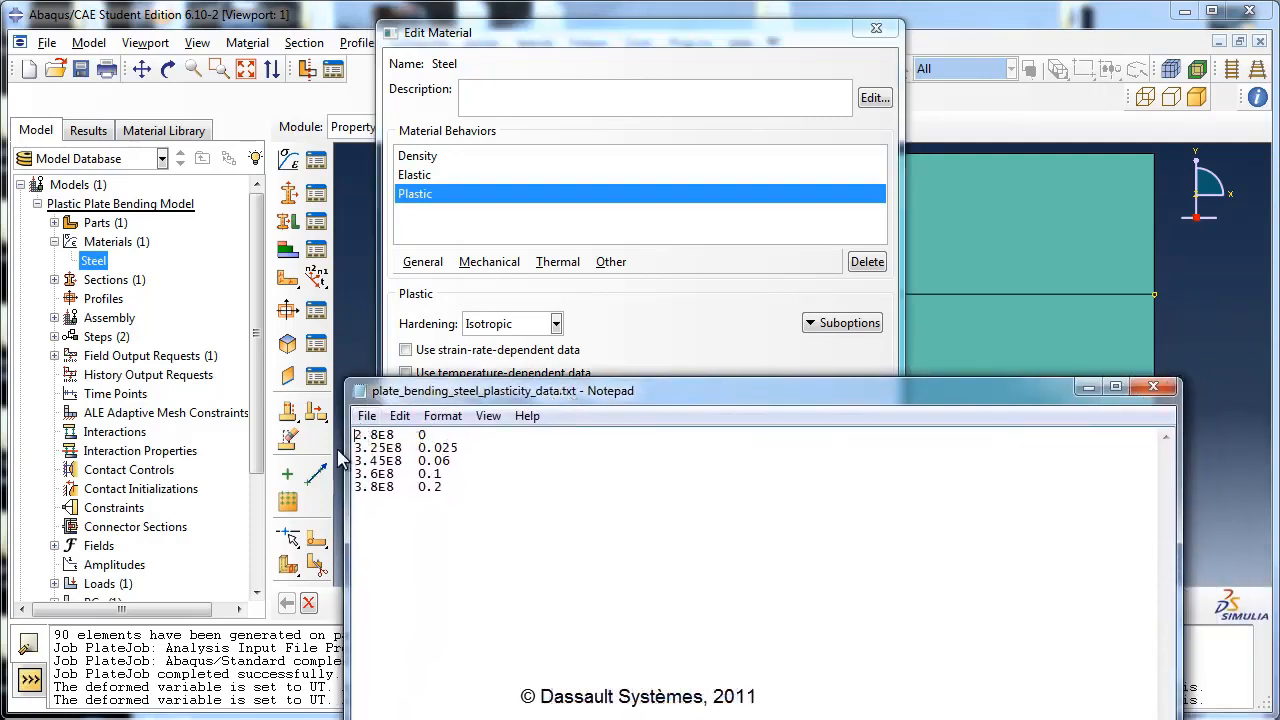
left_click_drag(405, 392, 840, 435)
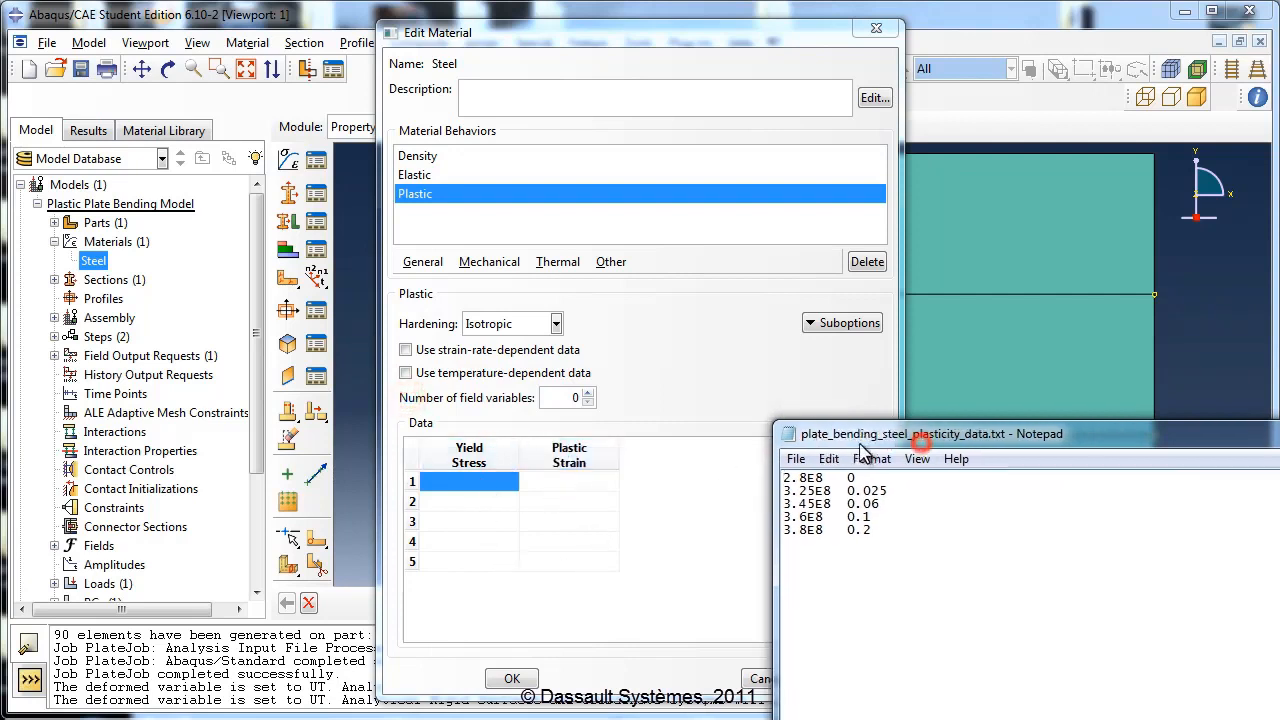
Read the plastic data table from plate_bending_steel_plasticity_data.txt and check it against the file in Notepad
right_click(480, 488)
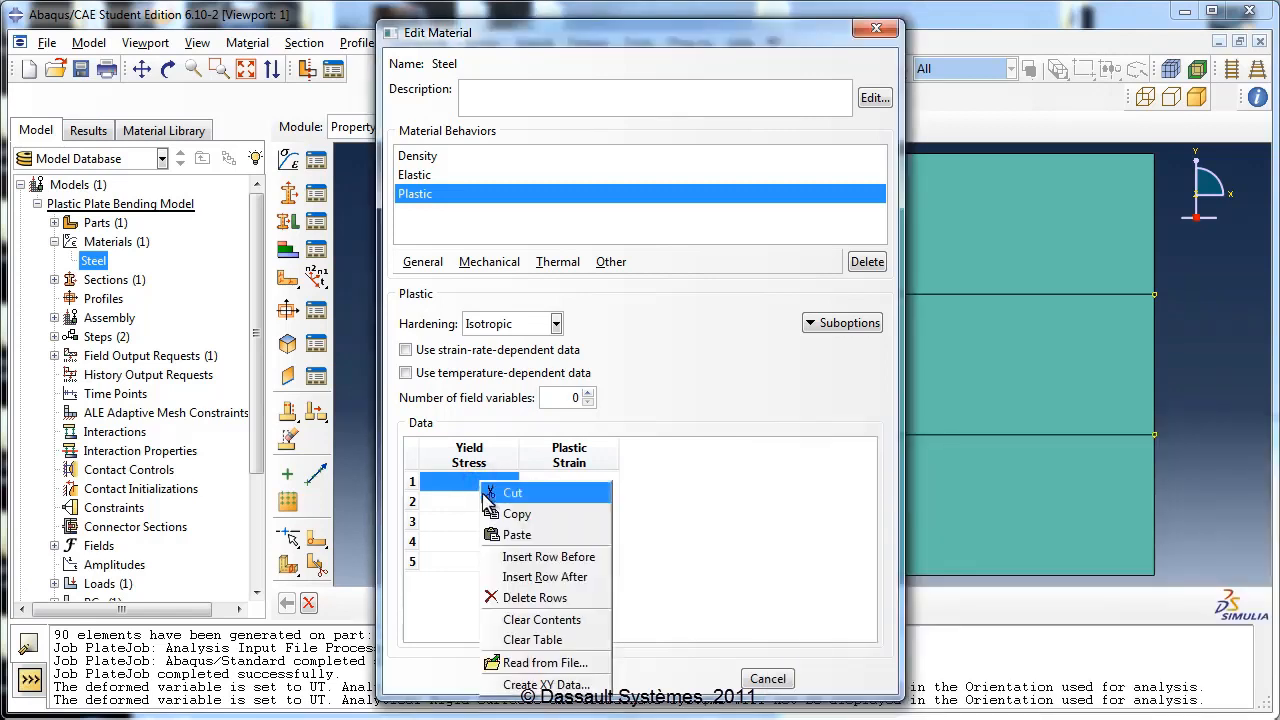
left_click(515, 662)
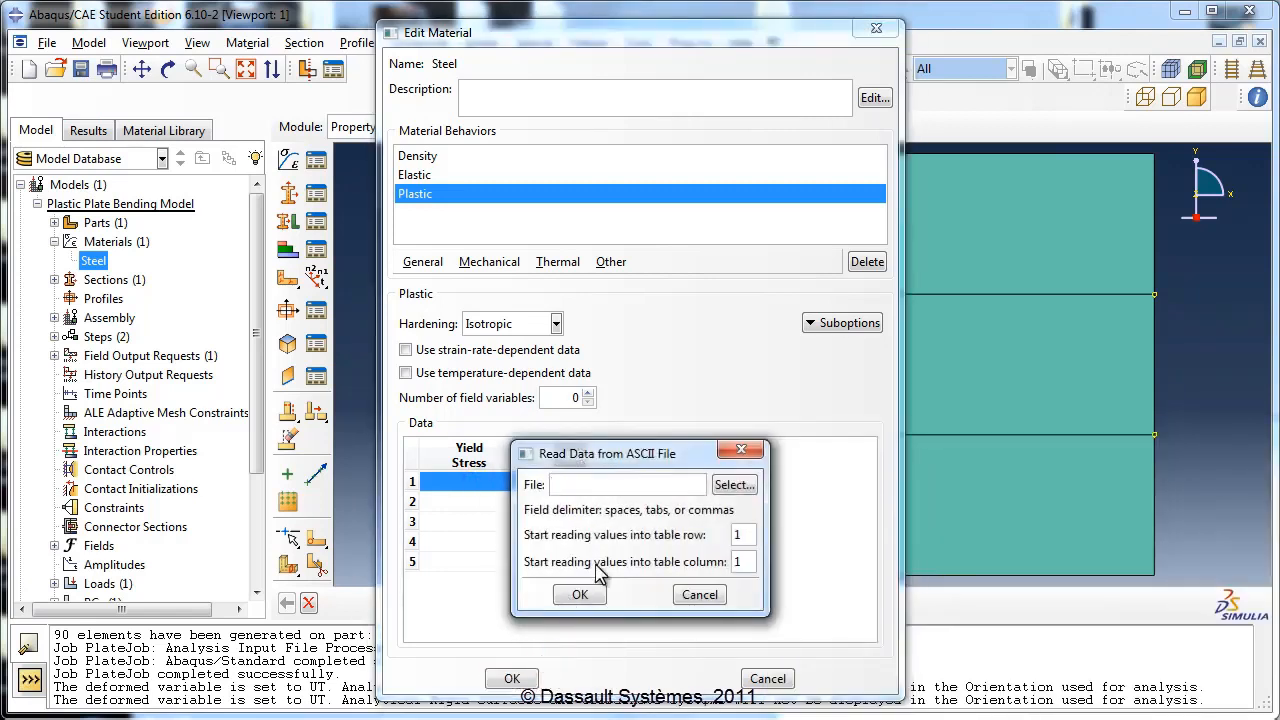
left_click(733, 484)
left_click(668, 523)
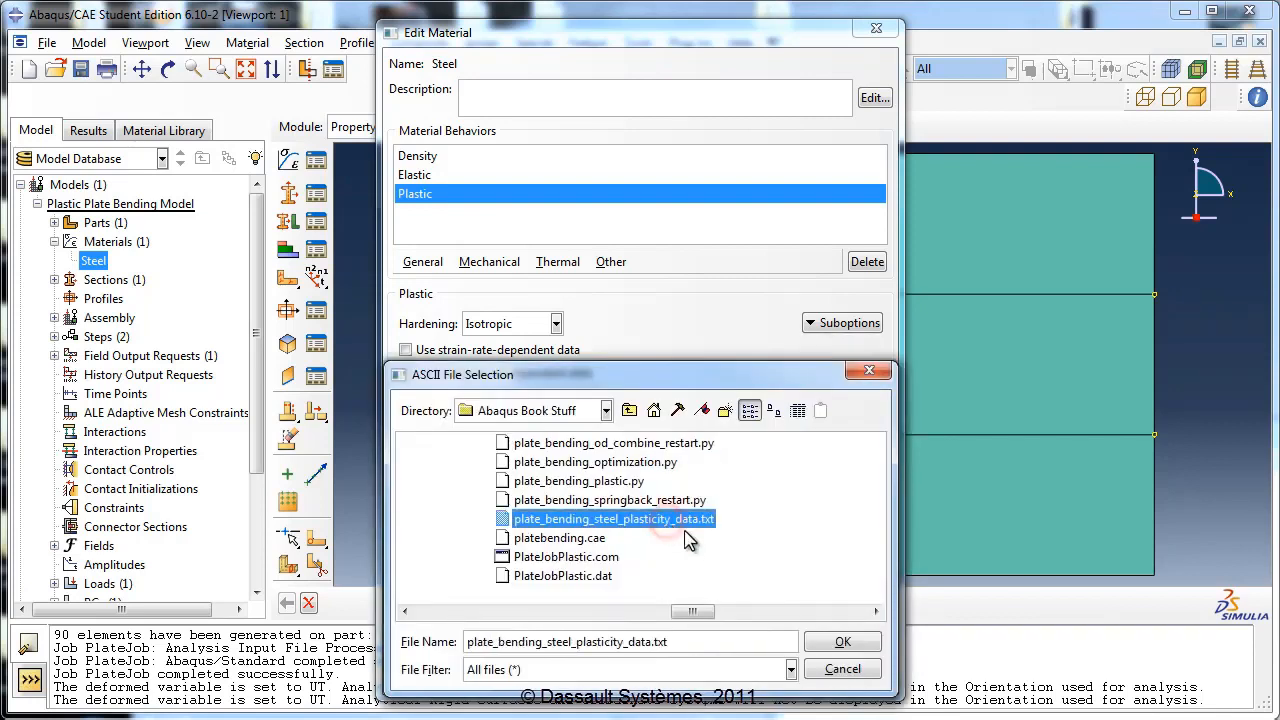
double_click(665, 521)
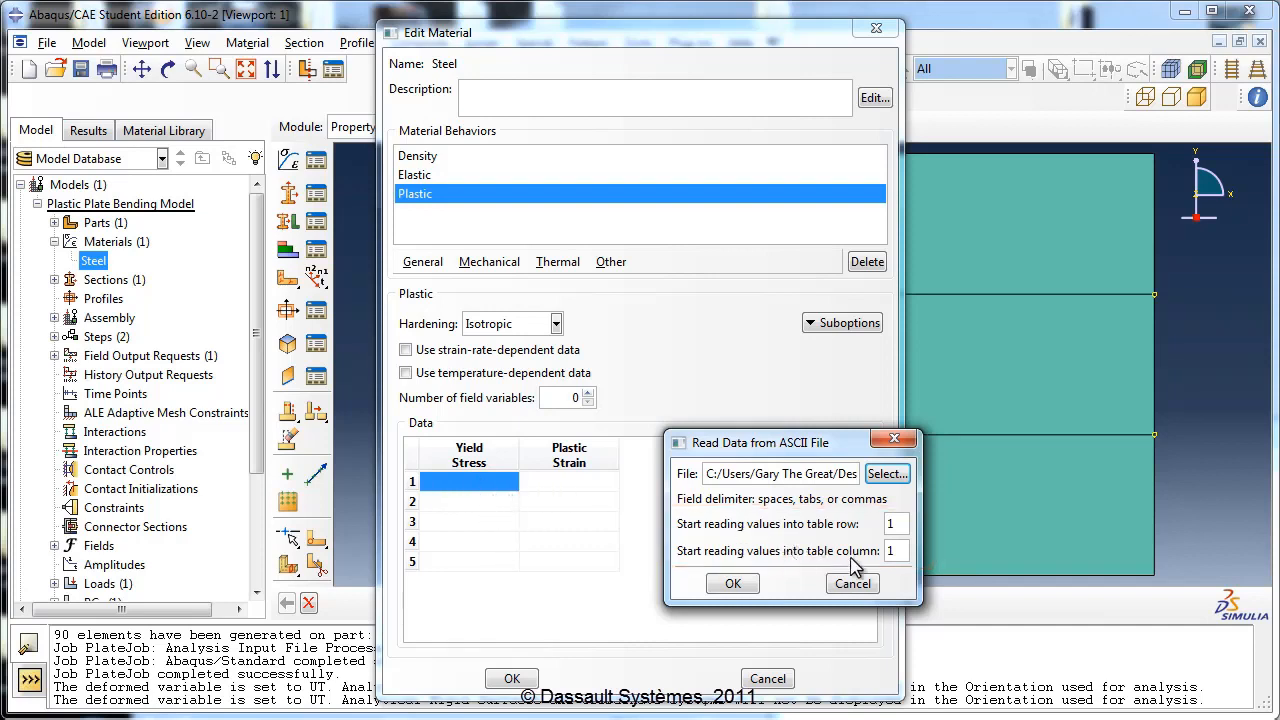
left_click(740, 585)
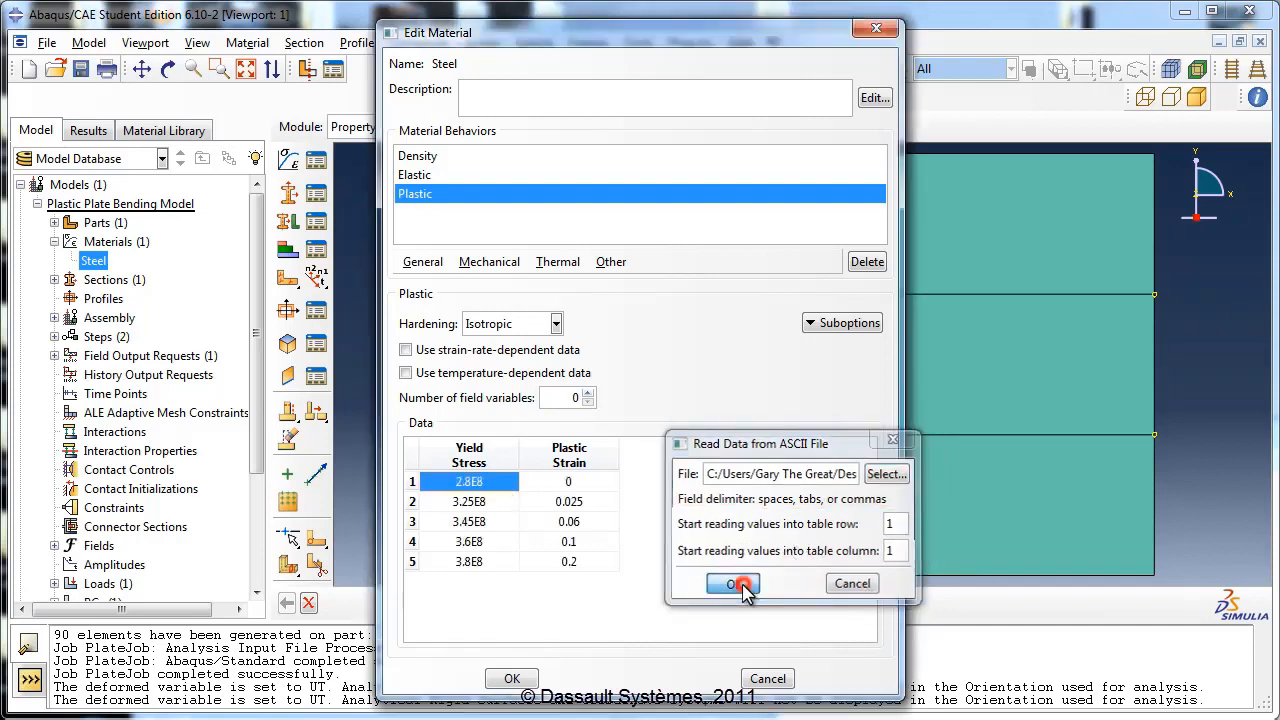
key("alt+Tab")
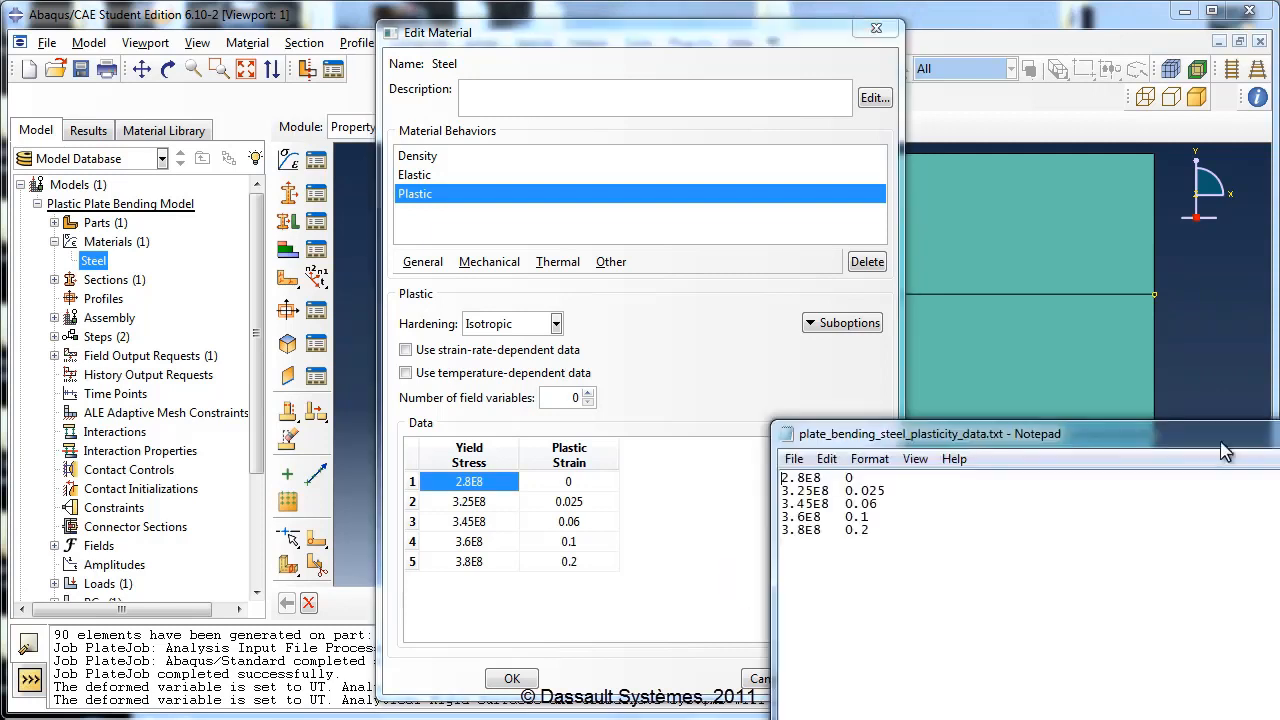
left_click_drag(1094, 427, 487, 352)
left_click(1203, 352)
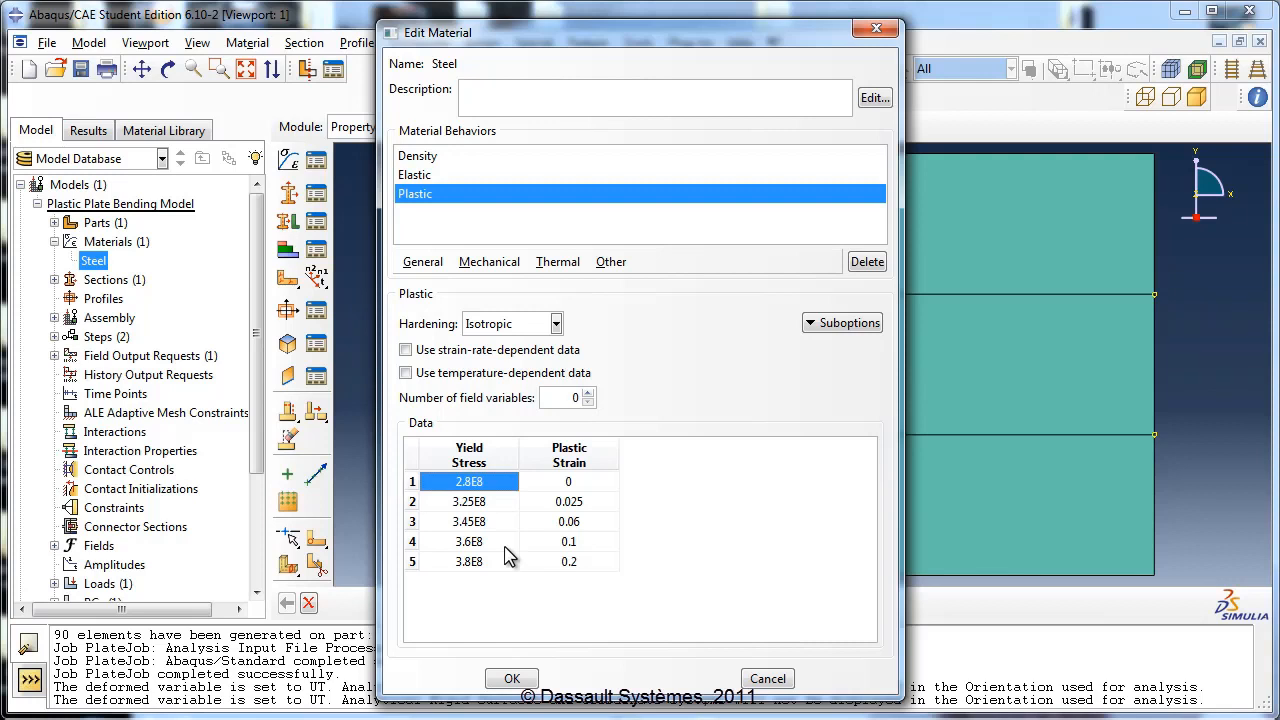
Create XY data named "steel stress vs plastic strain" from the plastic data table, and accept the Steel material edits
right_click(489, 484)
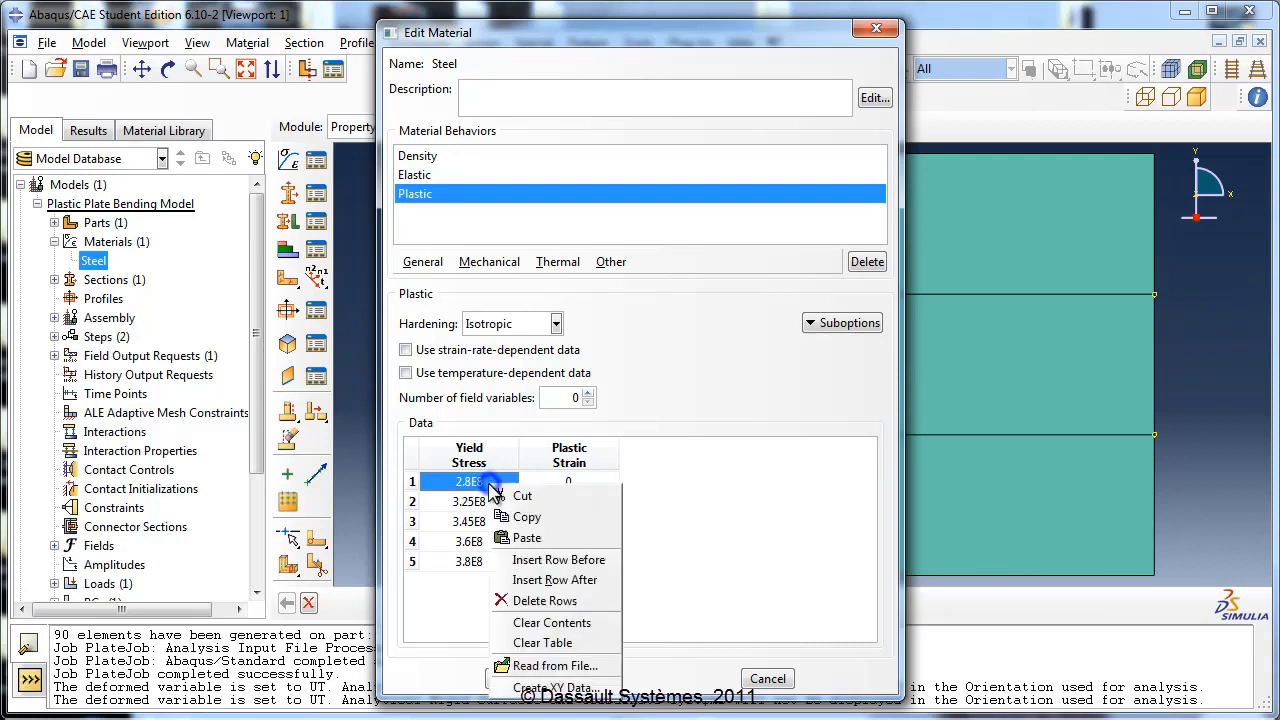
left_click(538, 688)
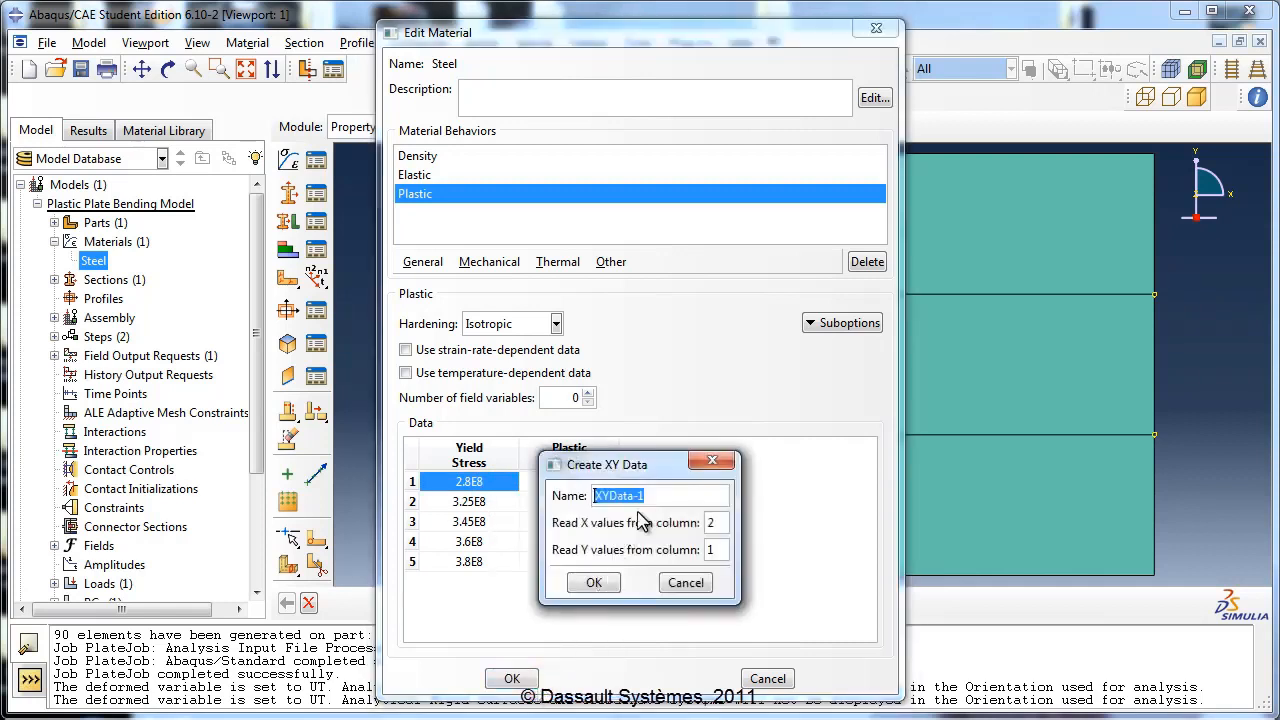
type("stee")
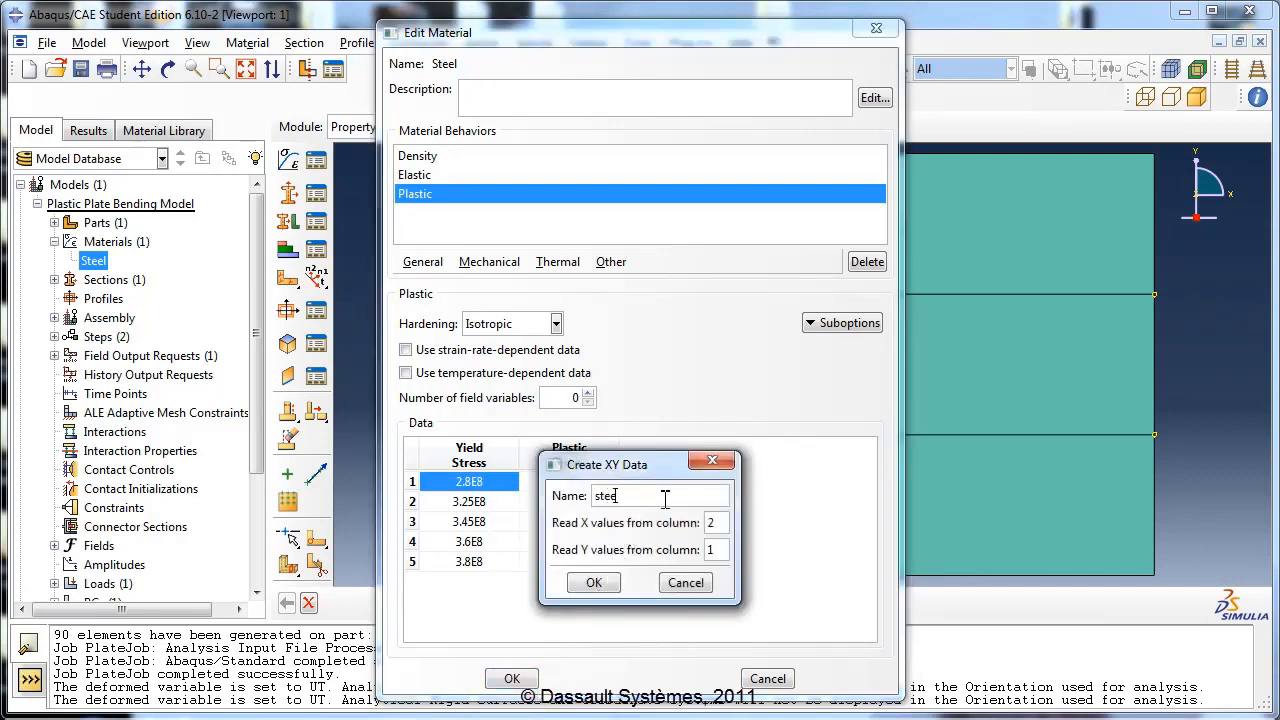
type("l stress vs plastic strain")
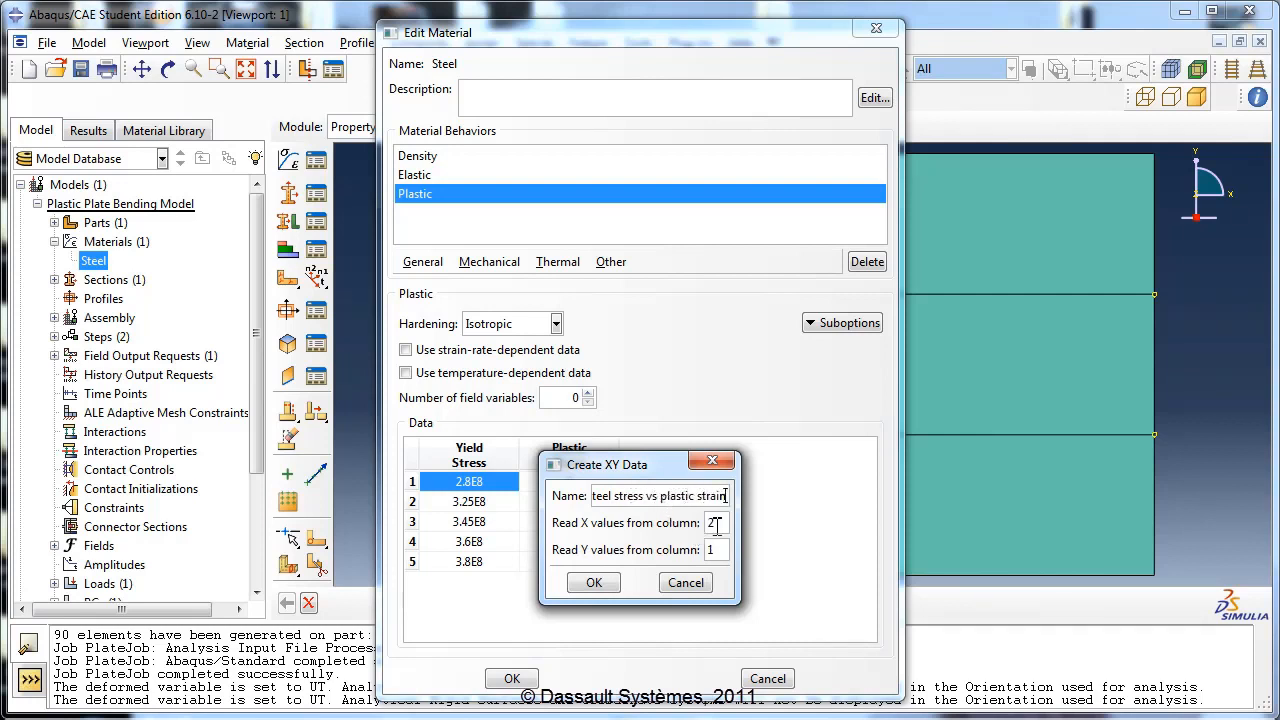
left_click_drag(605, 466, 746, 473)
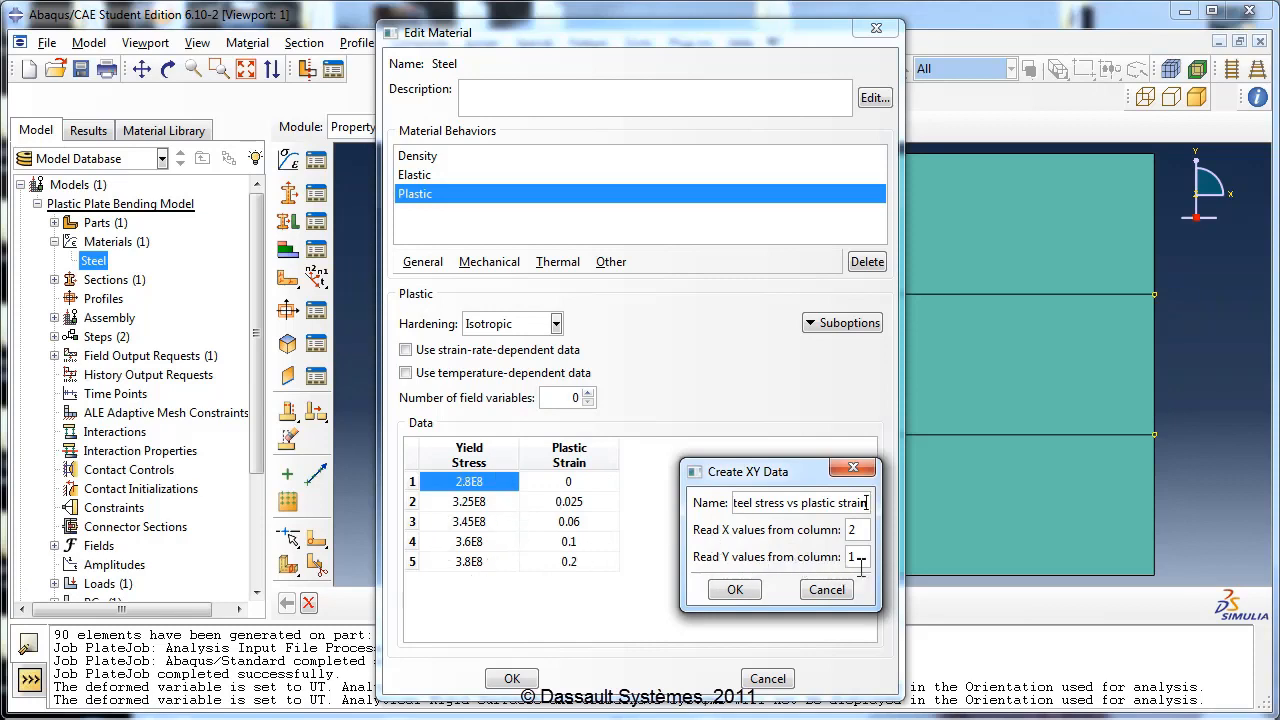
left_click(735, 590)
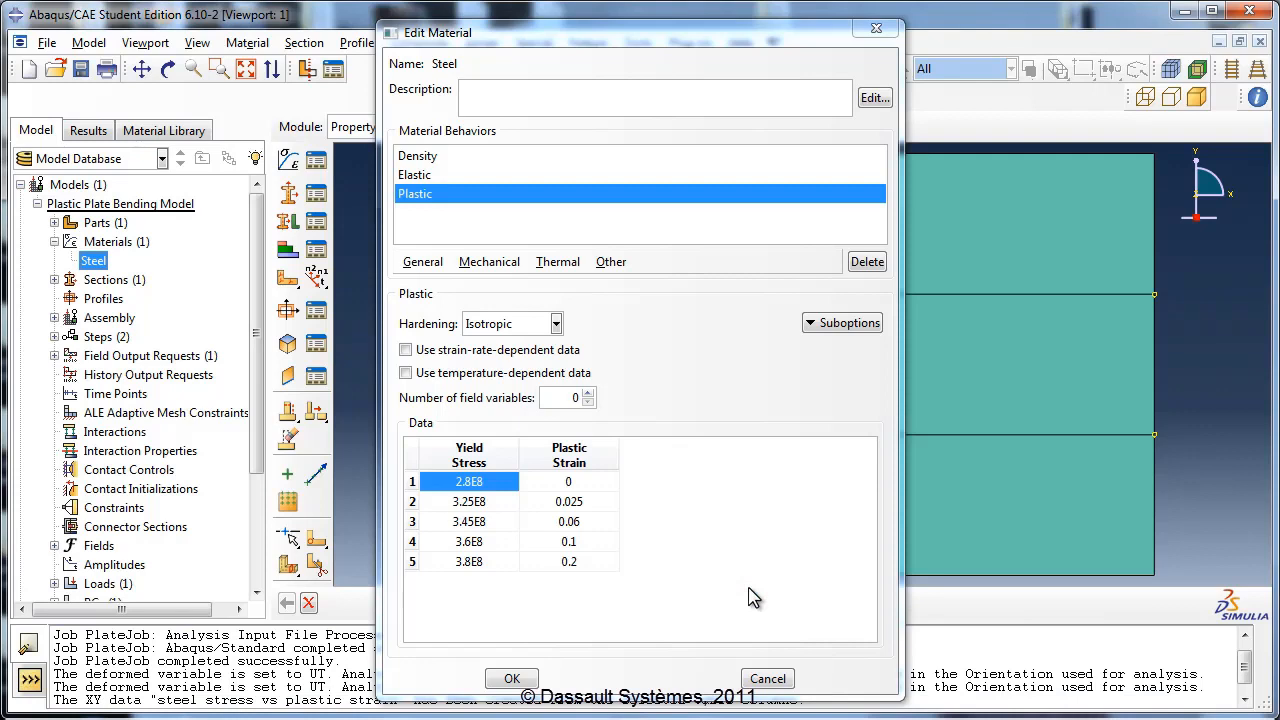
left_click(505, 677)
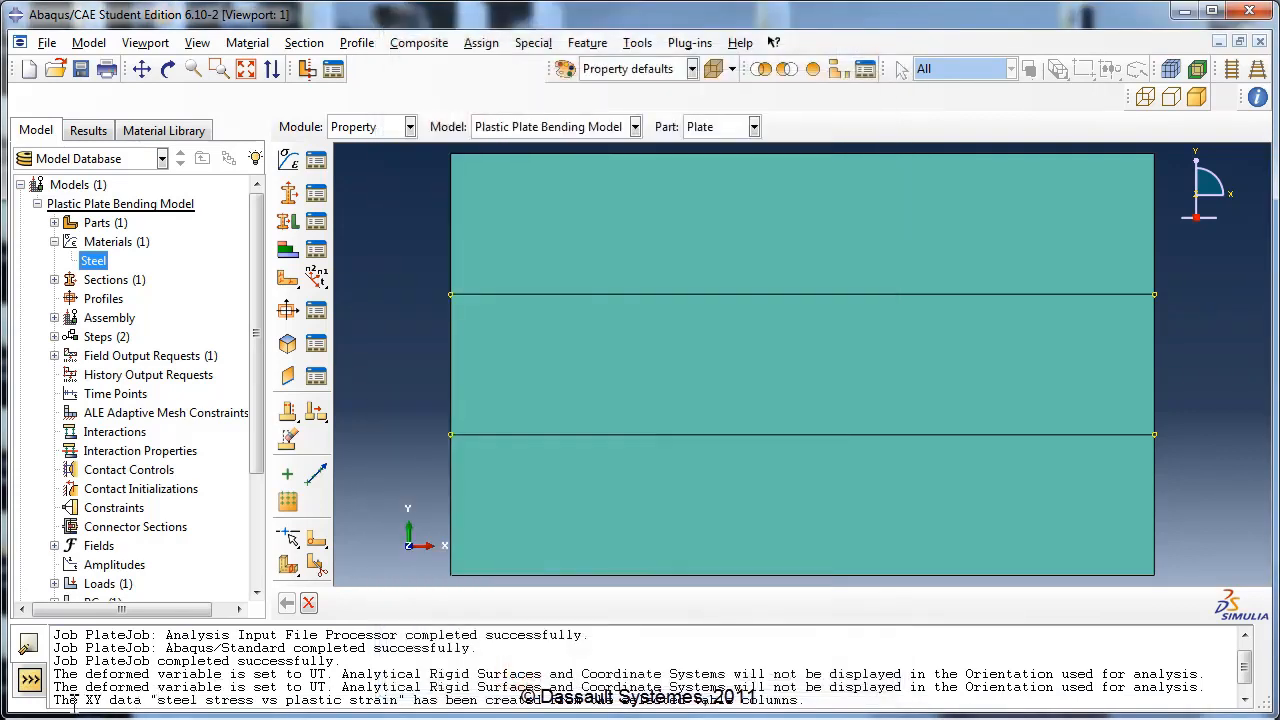
left_click_drag(53, 701, 801, 688)
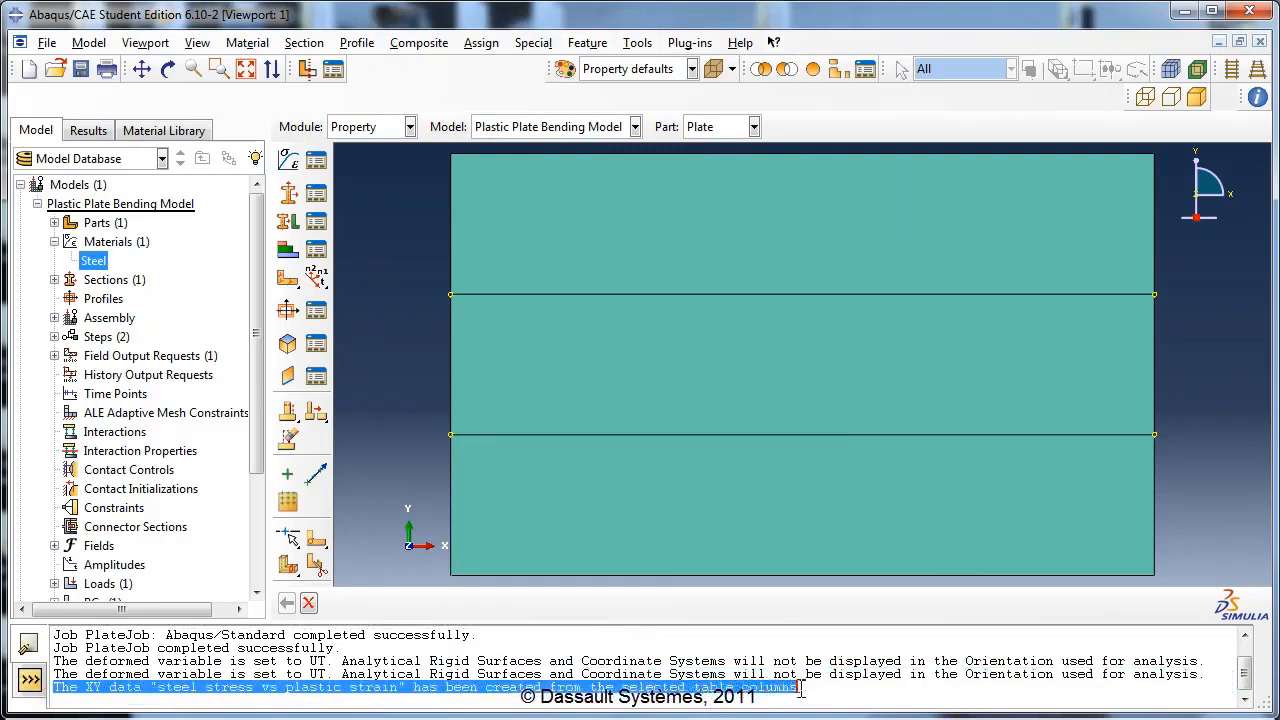
left_click(806, 682)
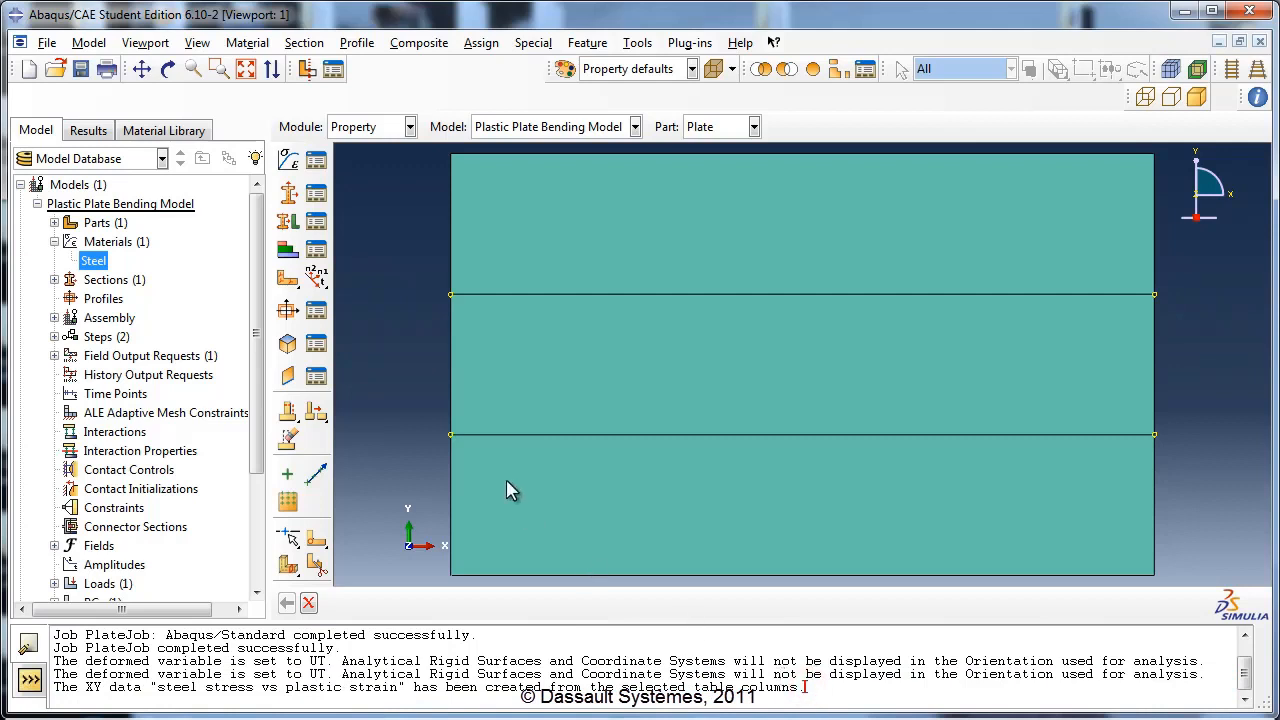
Plot the "steel stress vs plastic strain" XY data in the Visualization module
left_click(400, 127)
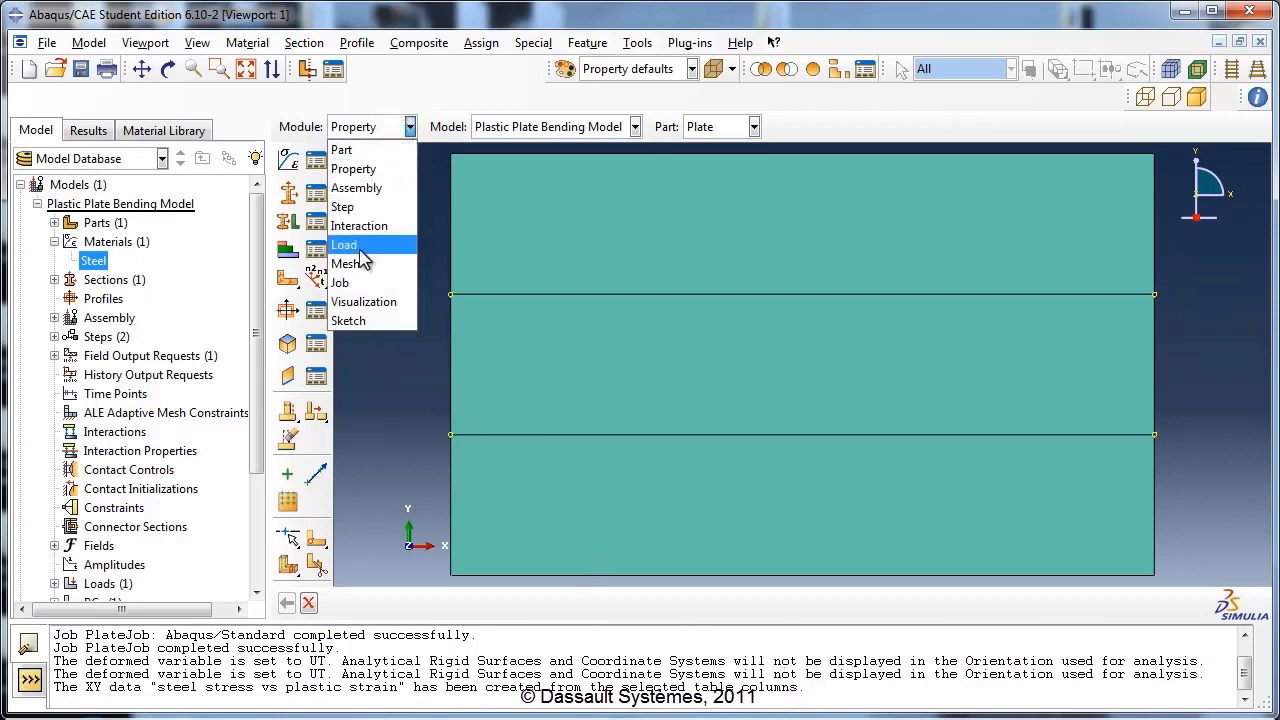
left_click(364, 301)
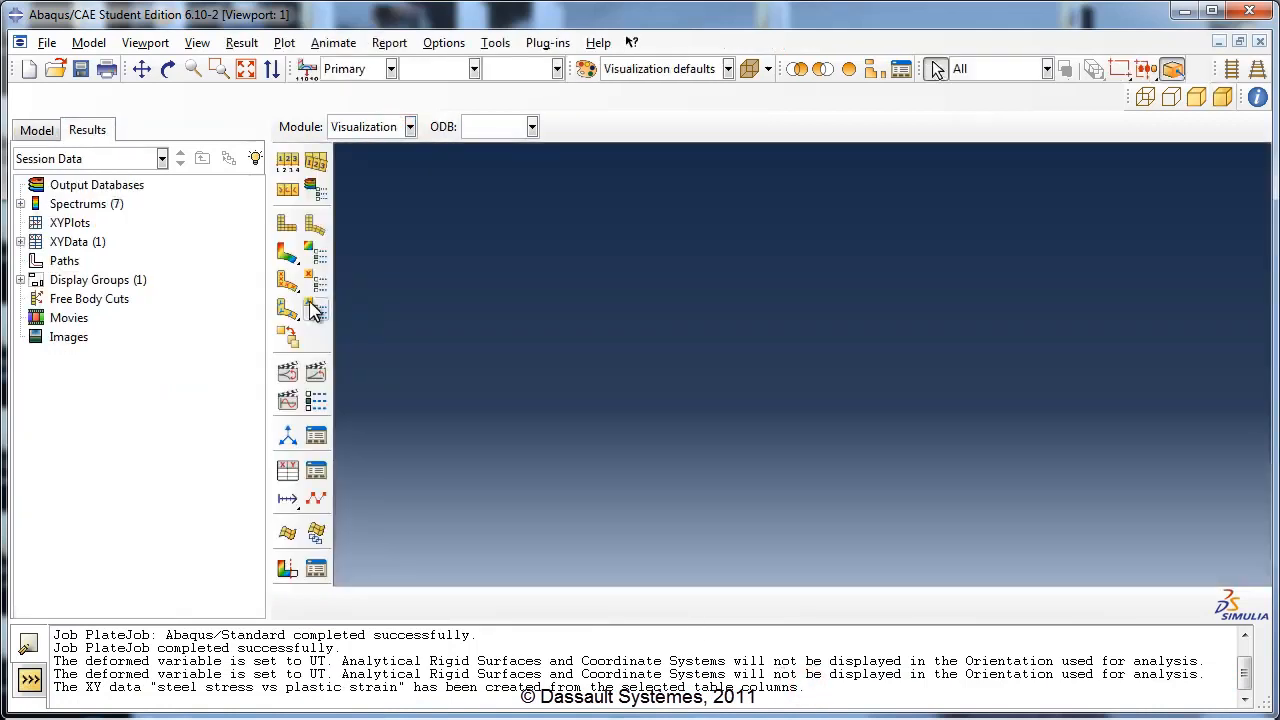
left_click(20, 242)
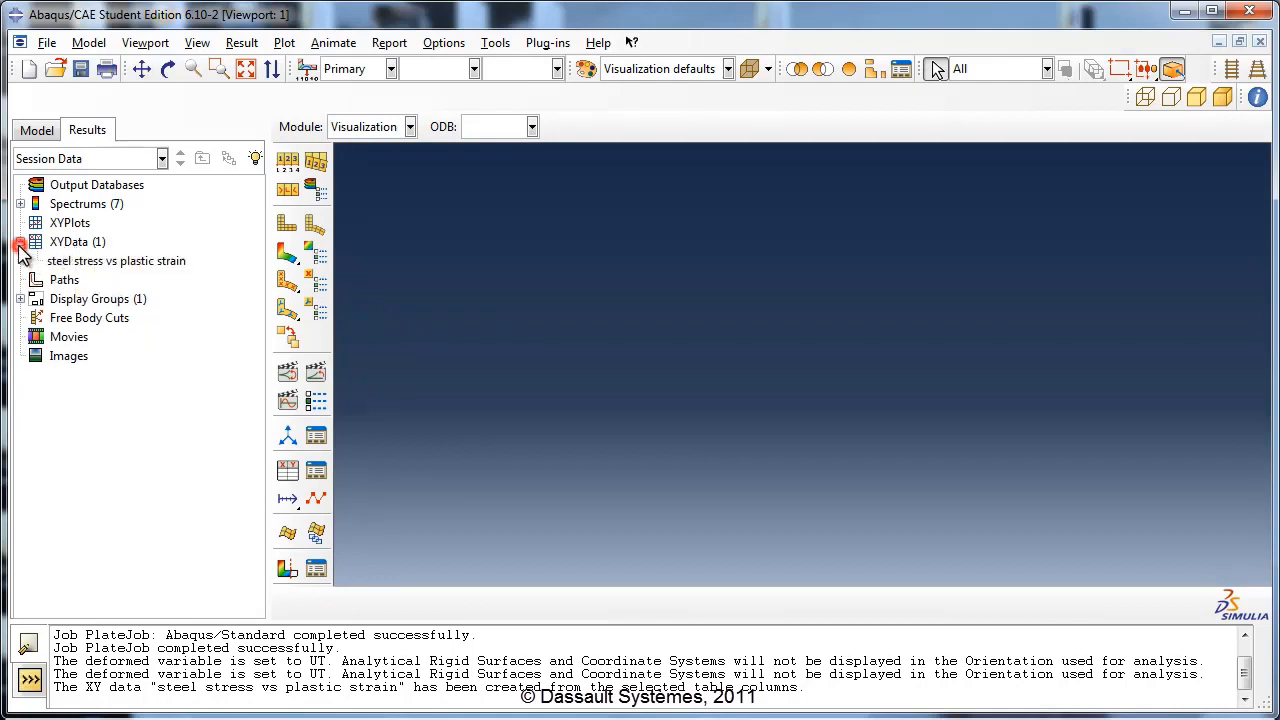
double_click(124, 264)
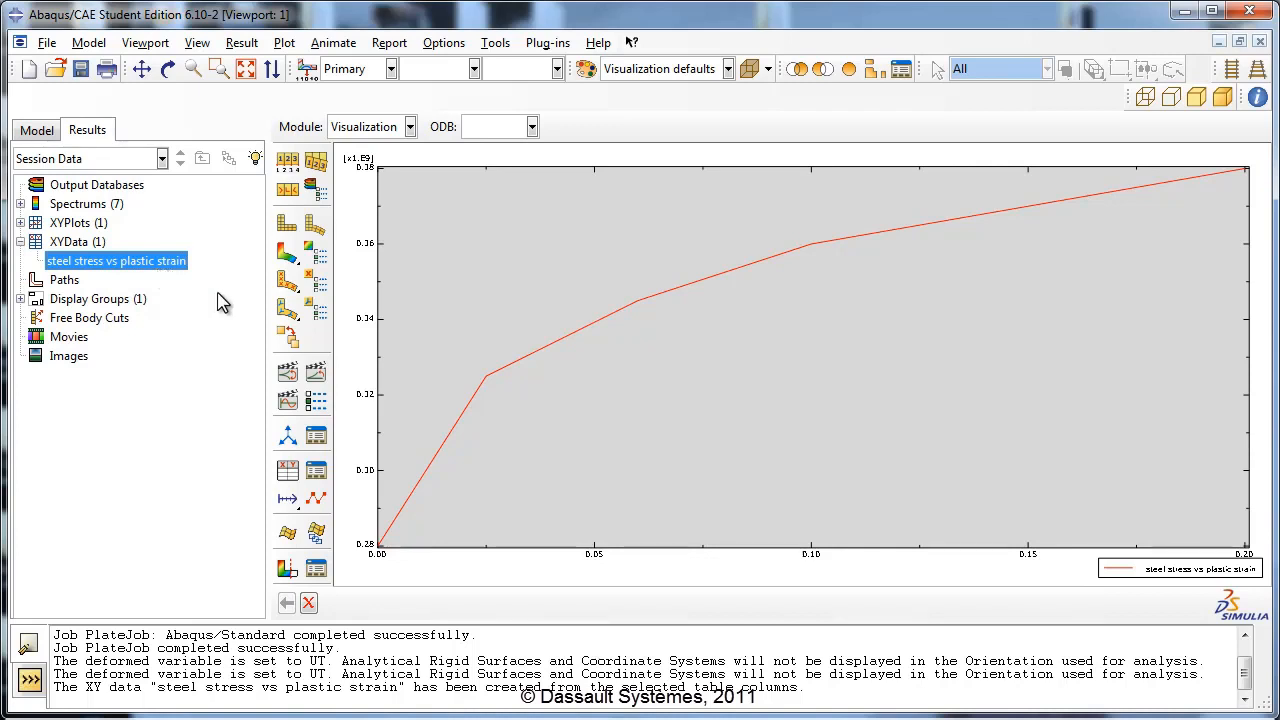
Change the line style of the plotted stress-strain curve to dashed in the curve options
left_click(326, 505)
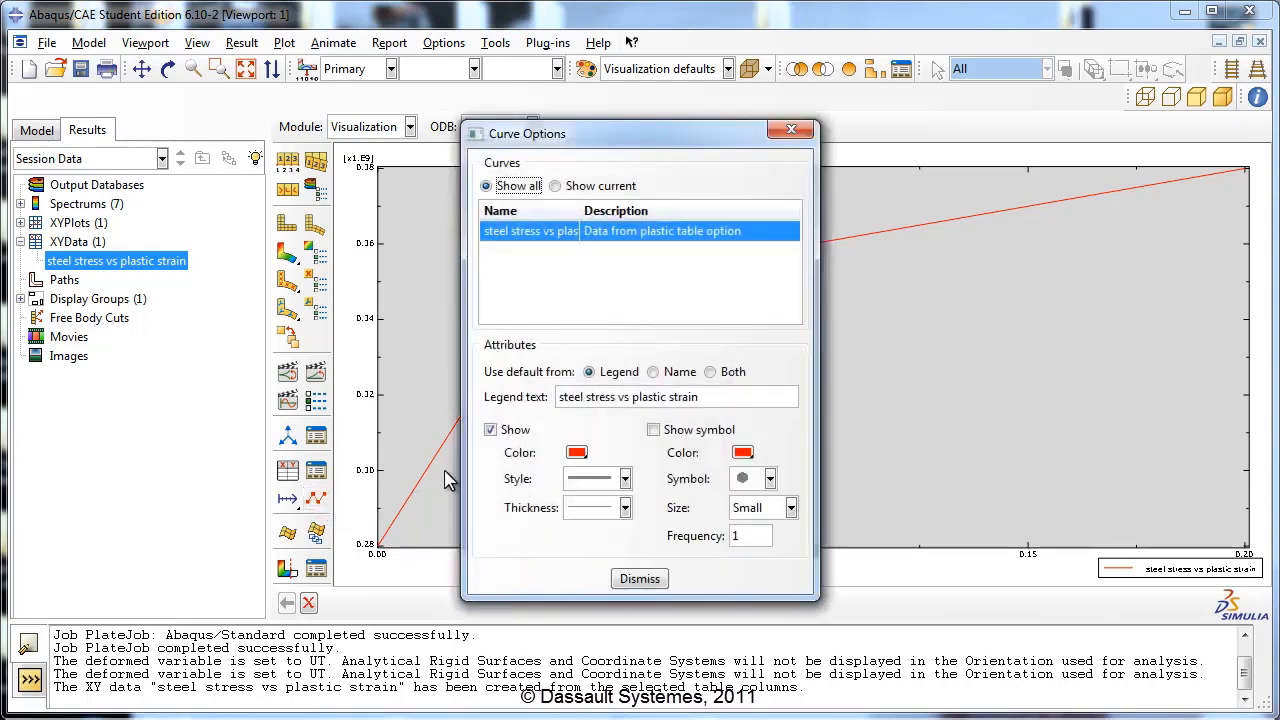
left_click_drag(586, 138, 942, 120)
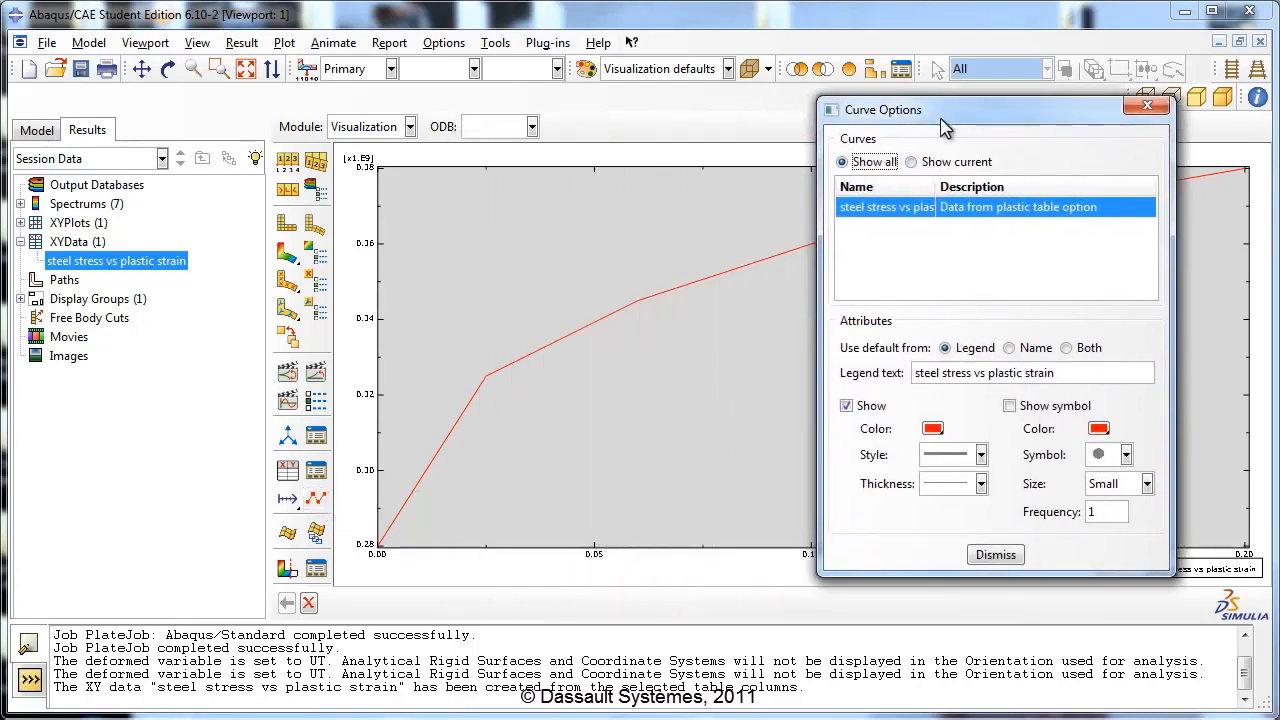
left_click(945, 455)
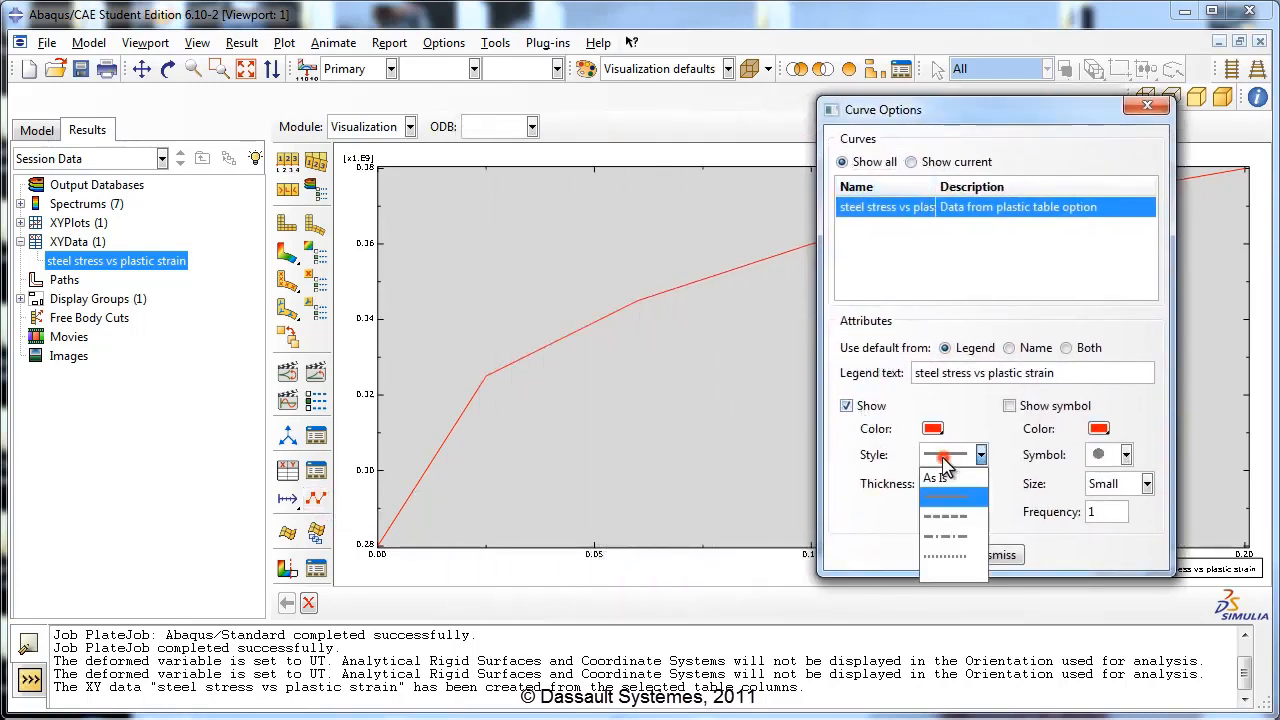
left_click(945, 521)
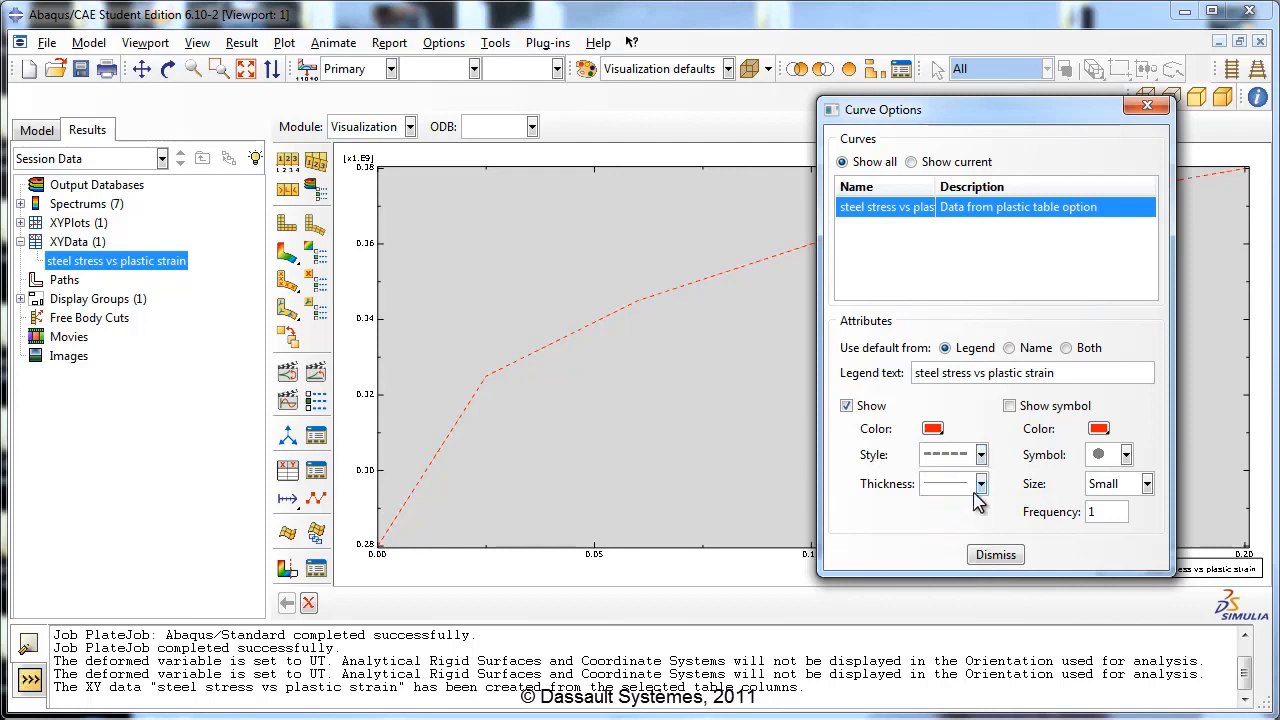
Show symbols on the stress-strain curve as filled diamonds of Large size
left_click(1045, 410)
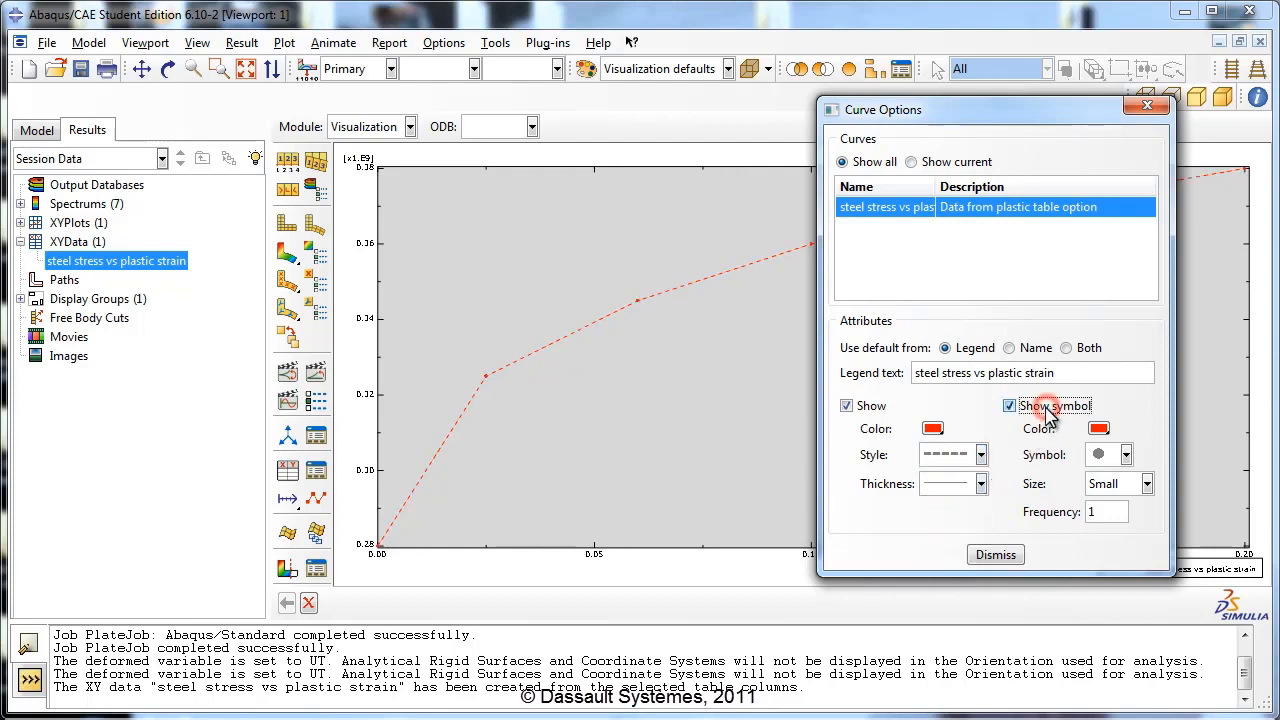
left_click(1125, 455)
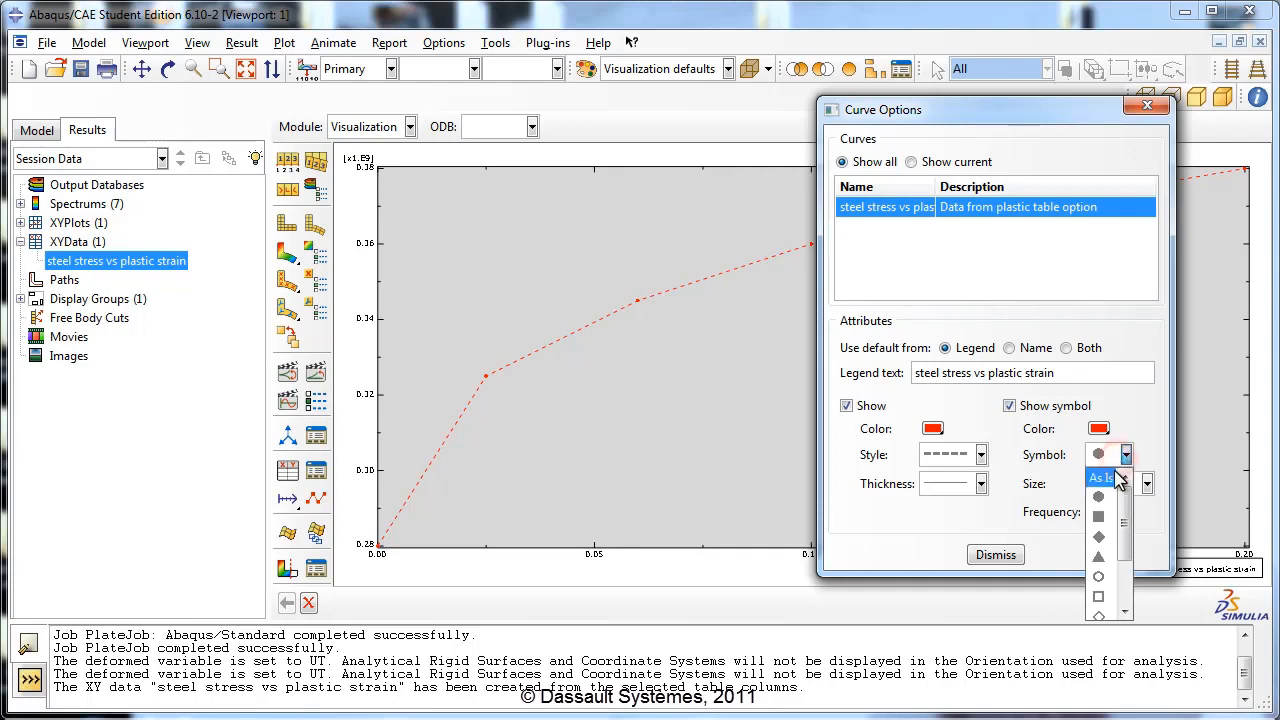
left_click(1098, 536)
left_click(1112, 490)
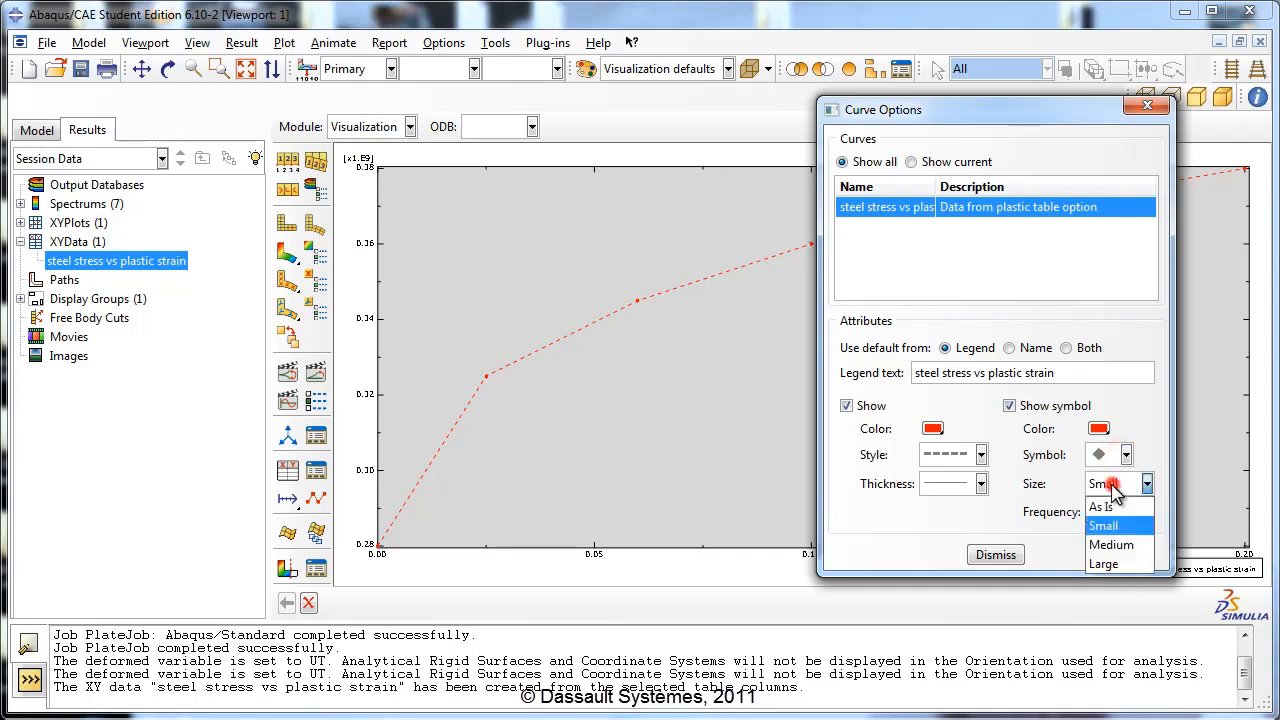
left_click(1112, 563)
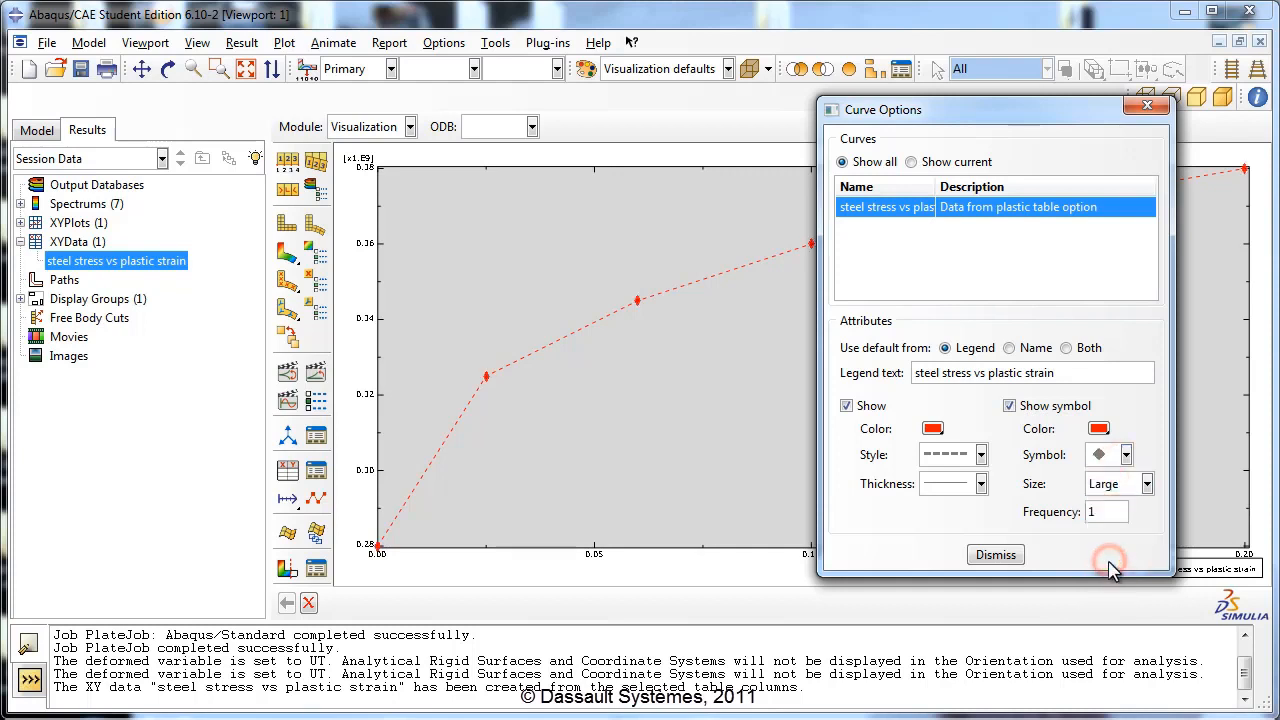
left_click(1003, 560)
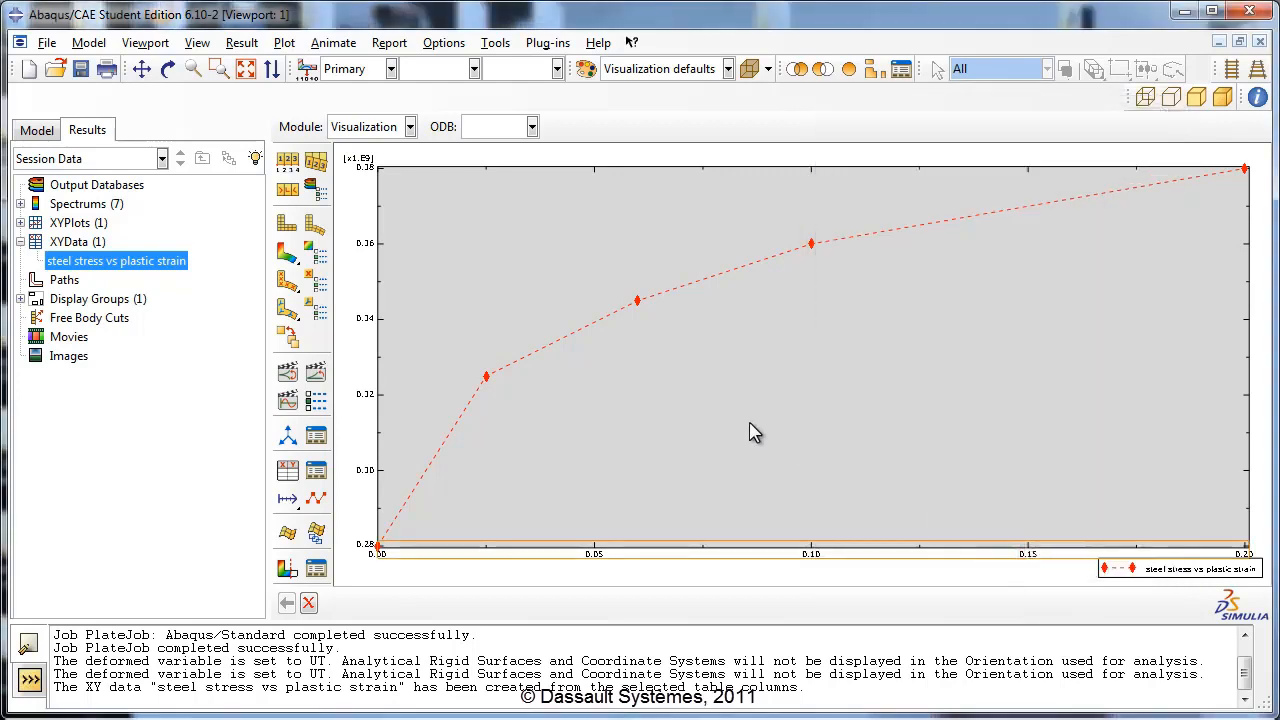
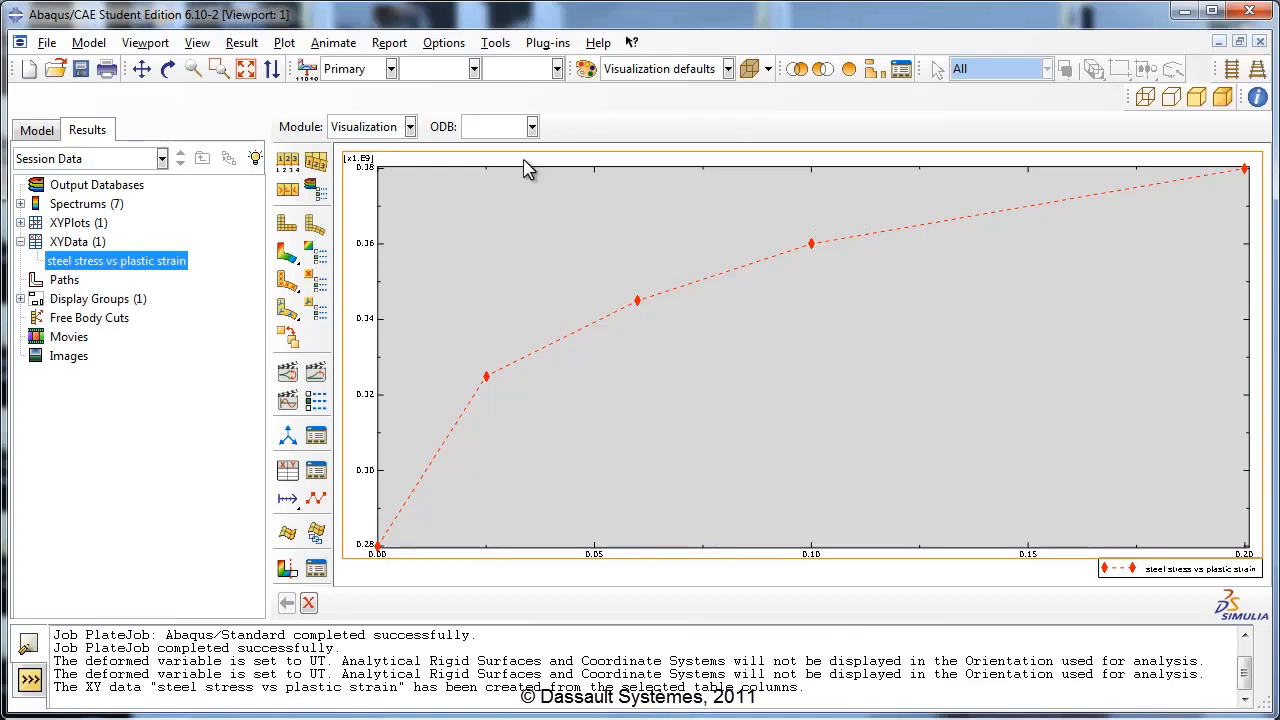
Lower the initial increment size in the incrementation settings of Load Step
left_click(36, 130)
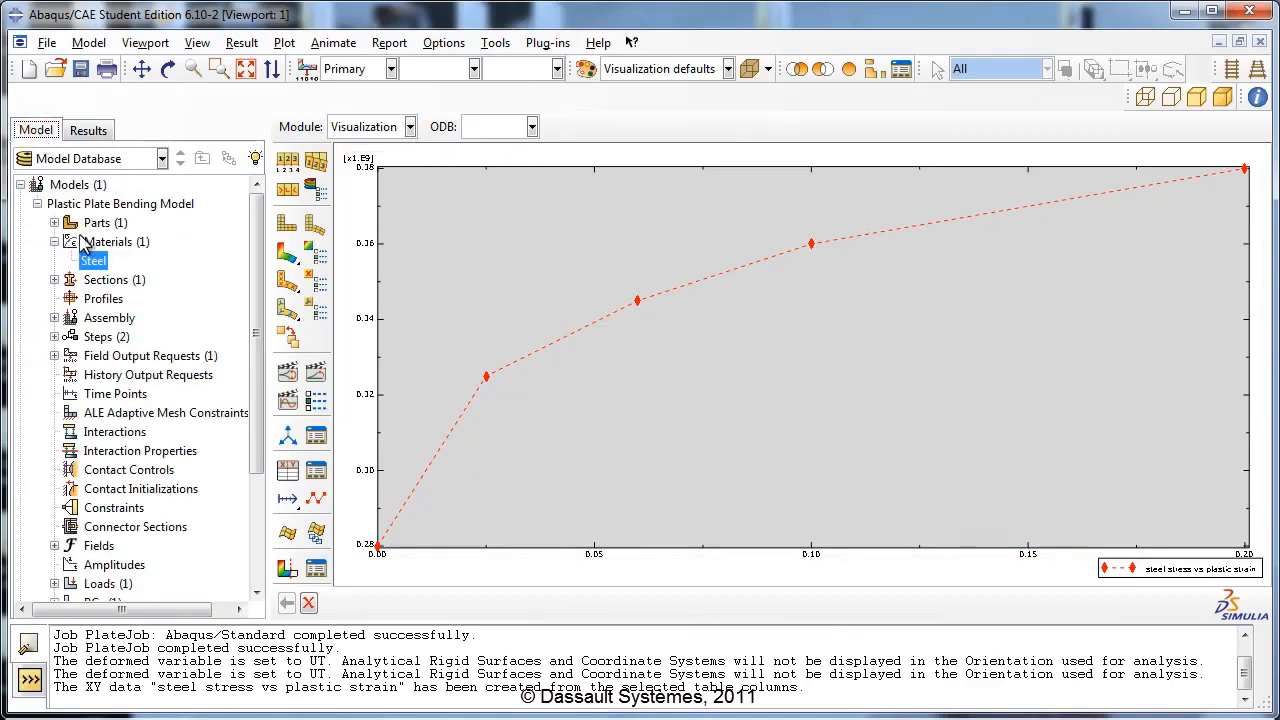
left_click(54, 336)
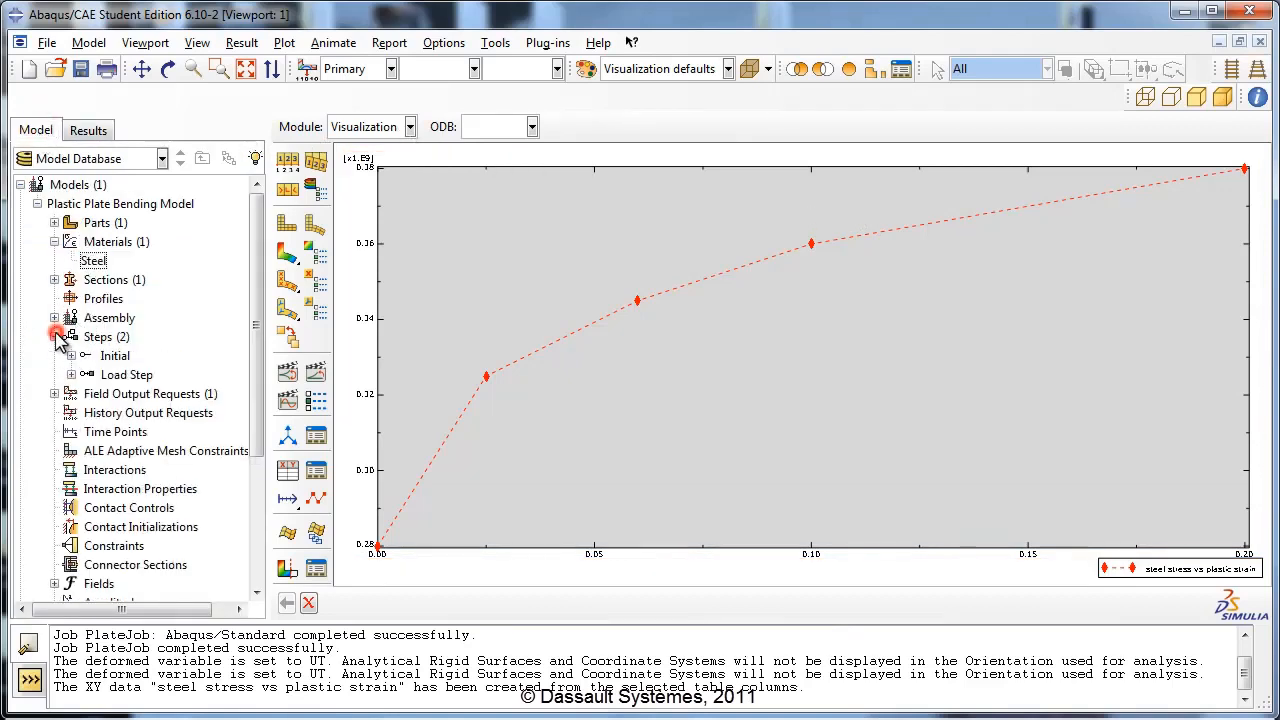
left_click(134, 378)
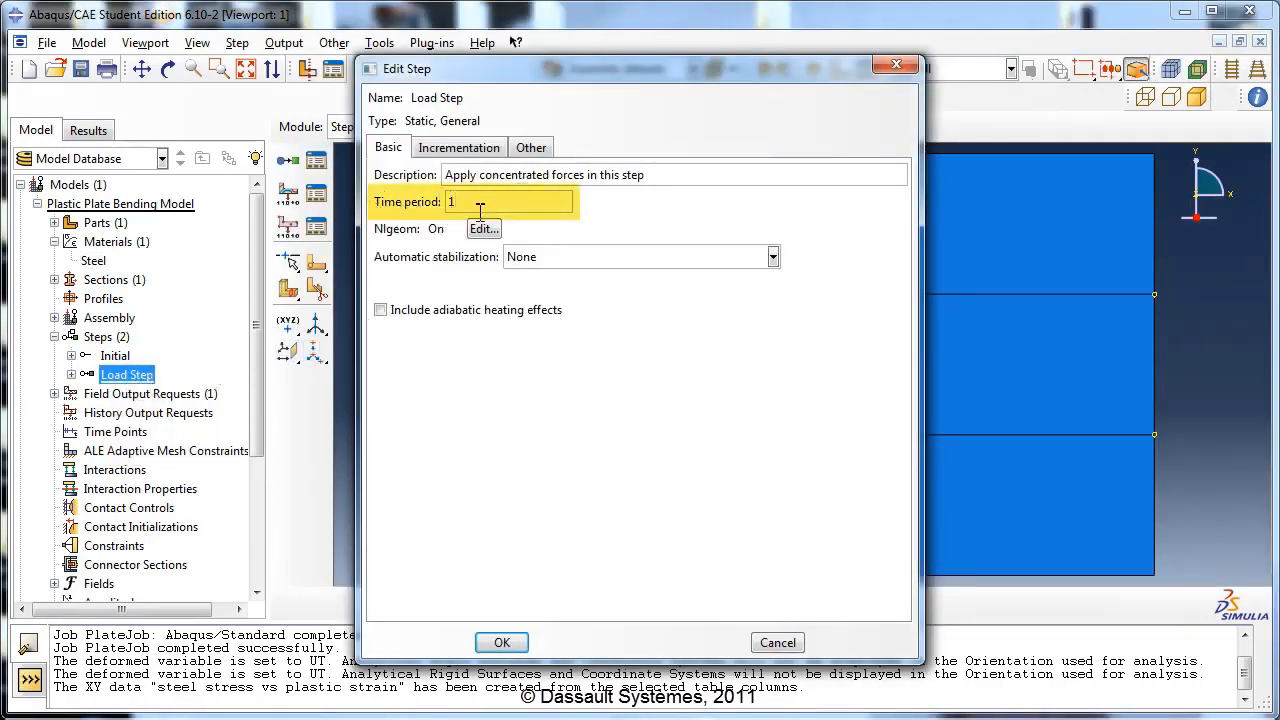
left_click(462, 147)
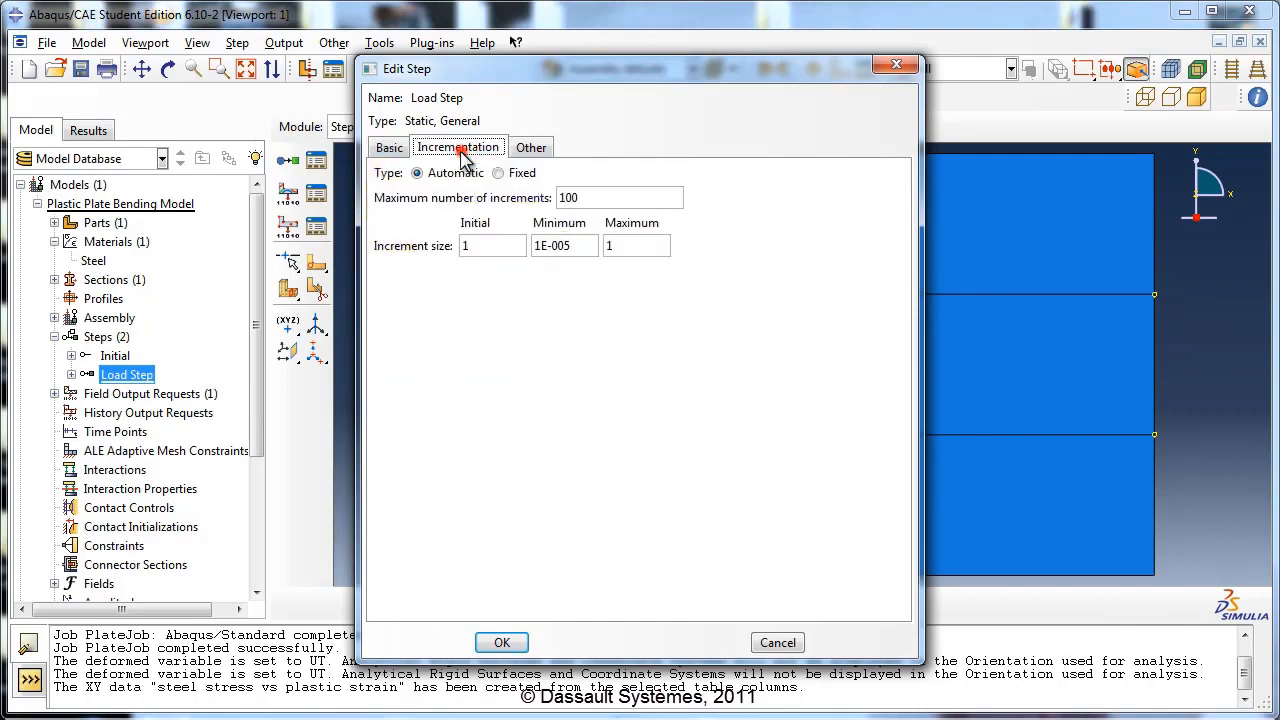
left_click(475, 249)
key("BackSpace")
type("0.")
left_click(502, 638)
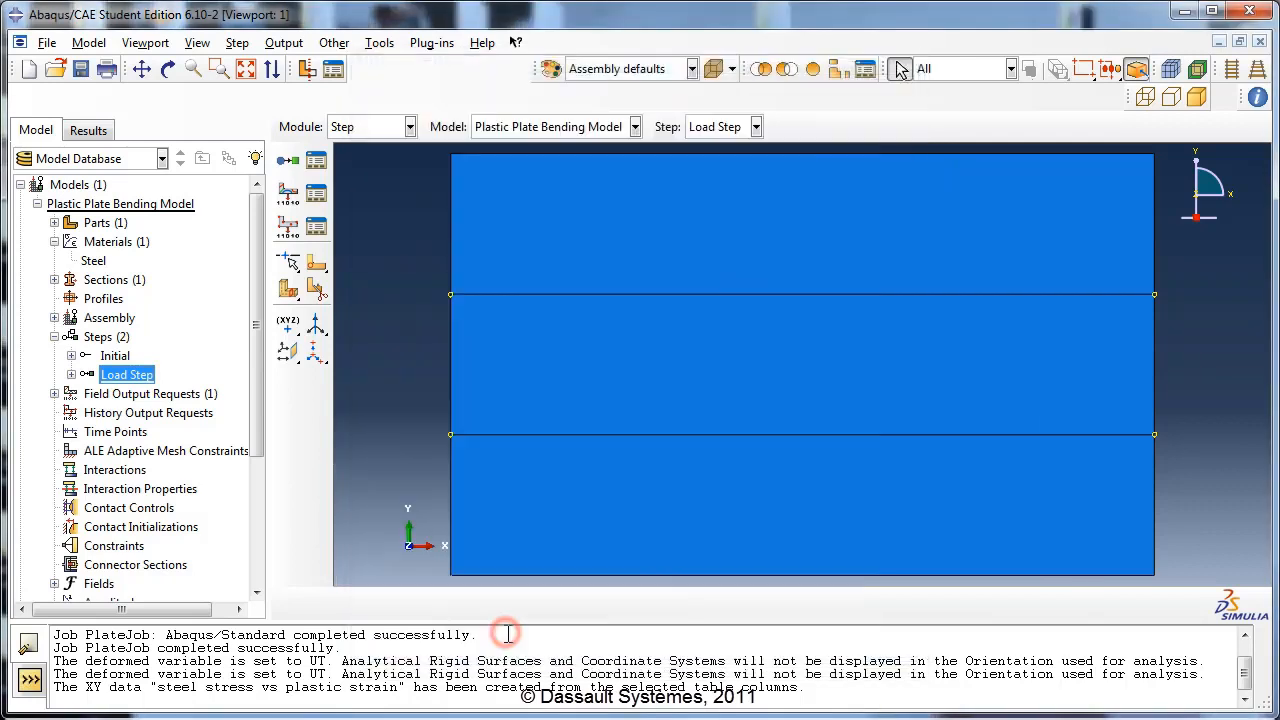
Edit the Concentrated Forces load and set its CF3 component to -270000
left_click_drag(258, 385, 243, 471)
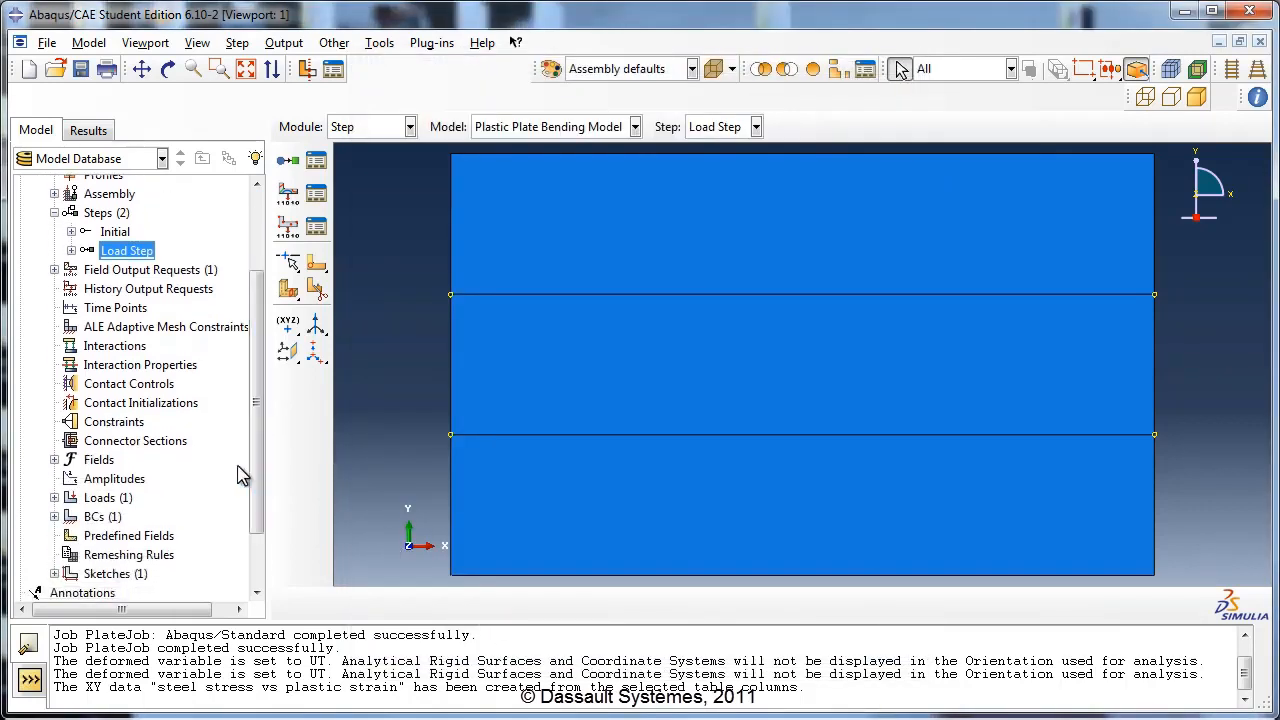
left_click(54, 497)
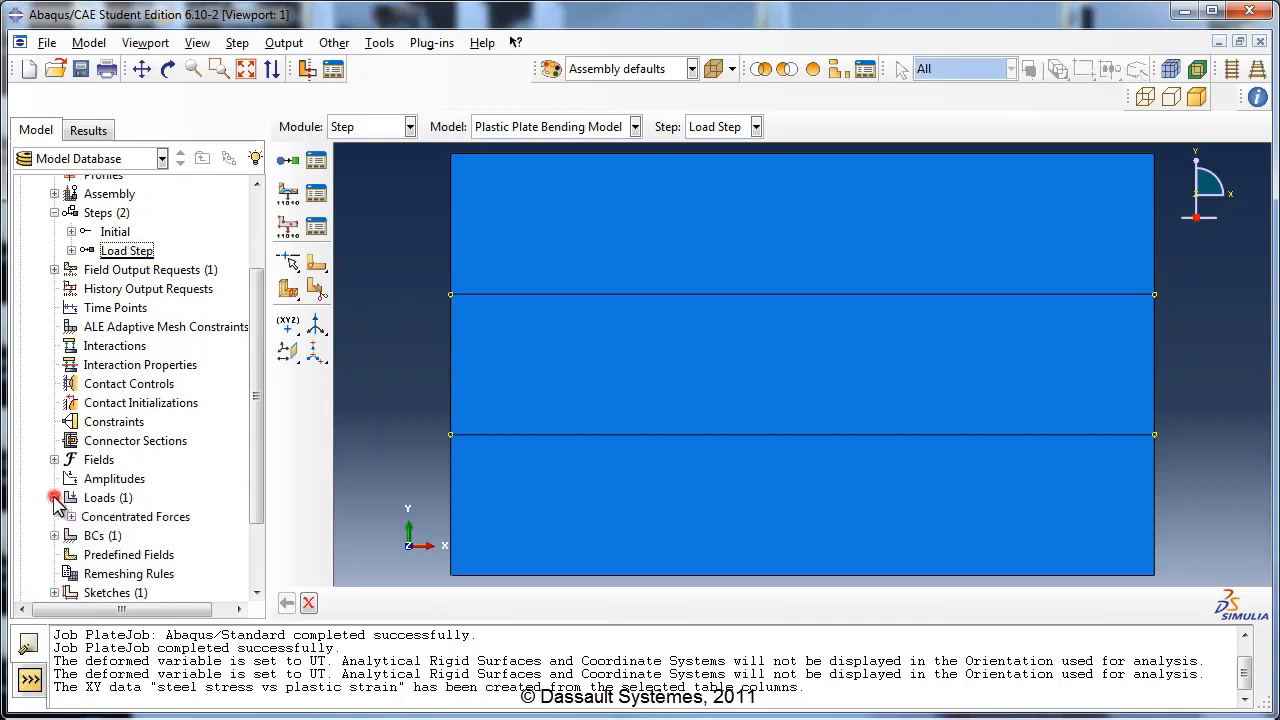
left_click(167, 524)
right_click(172, 520)
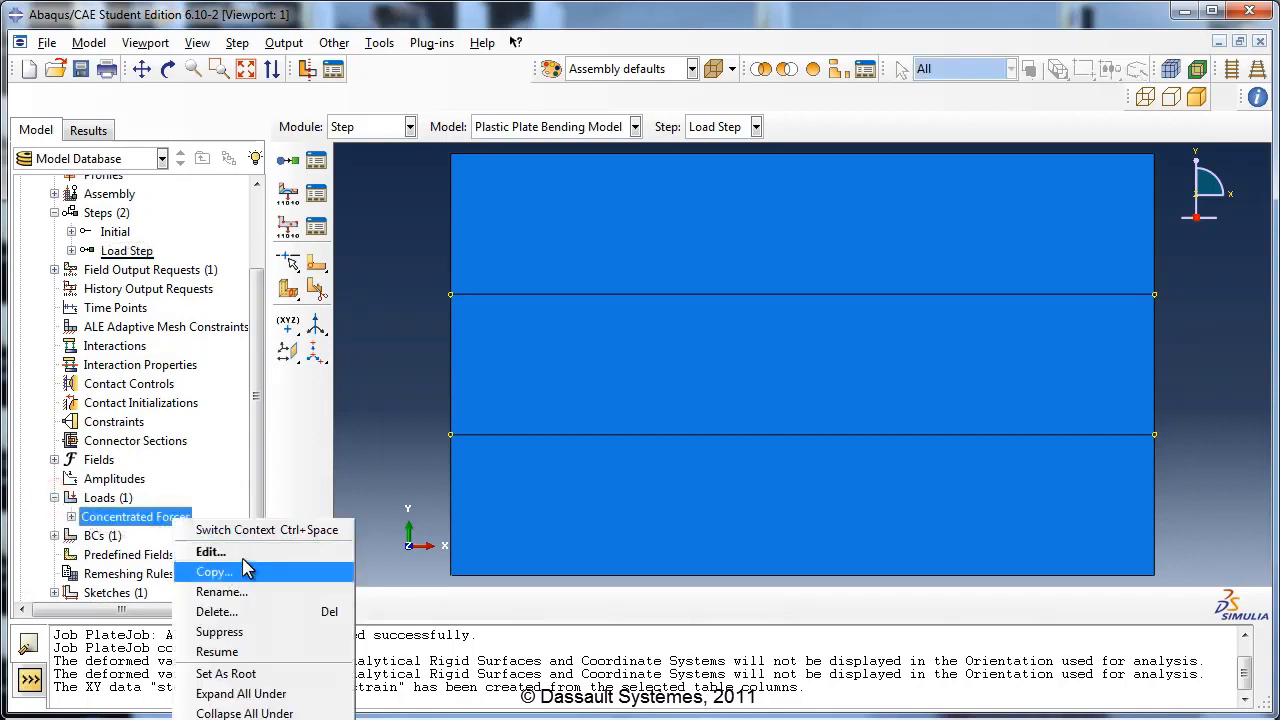
left_click(238, 552)
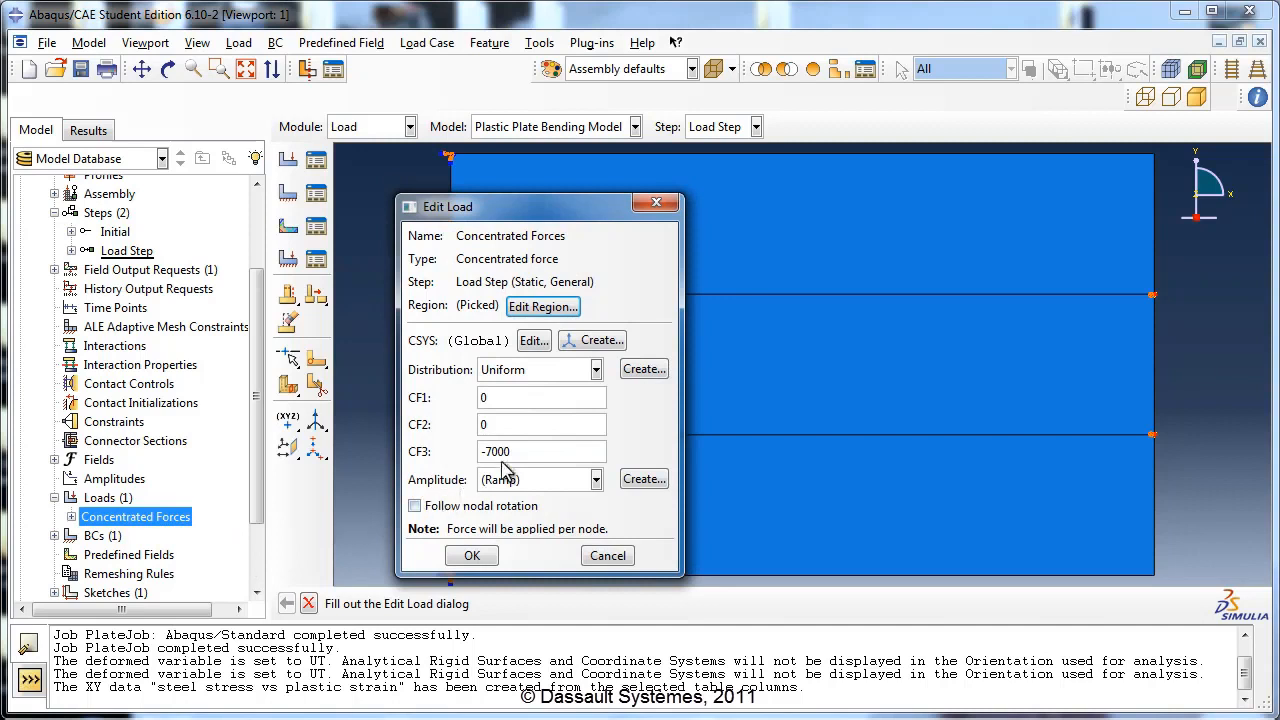
left_click_drag(508, 452, 480, 452)
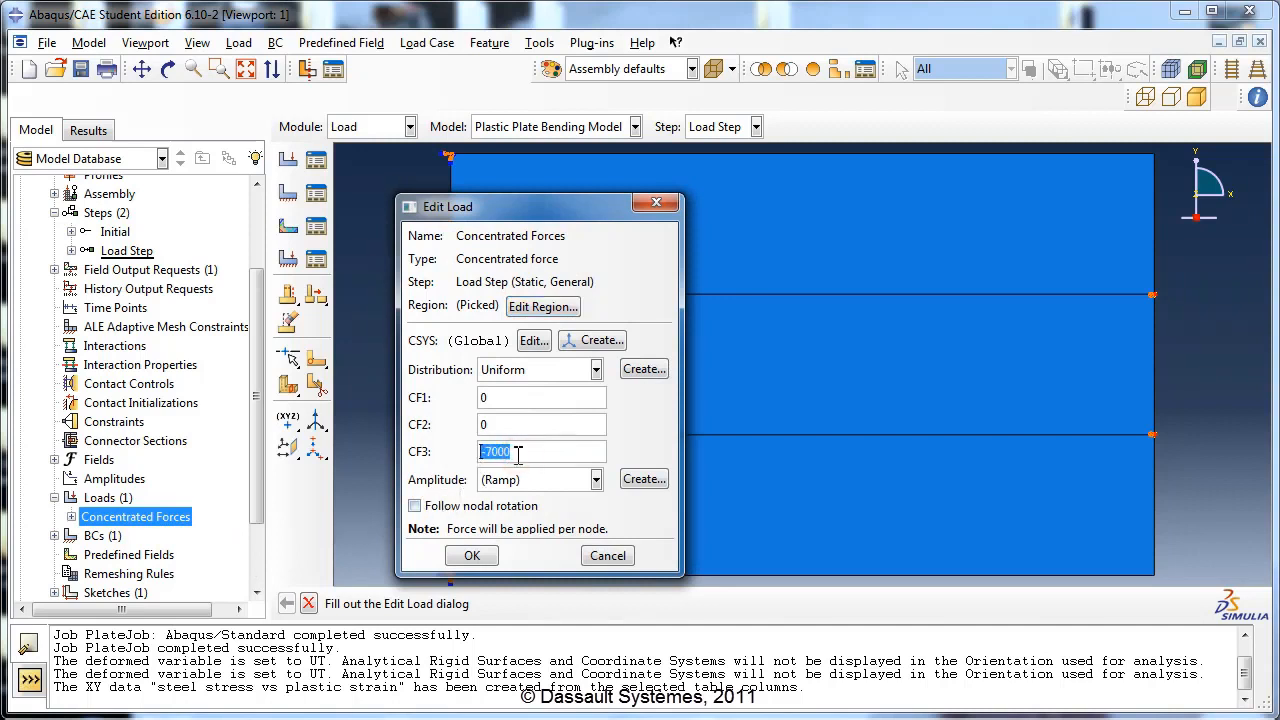
type("-270000")
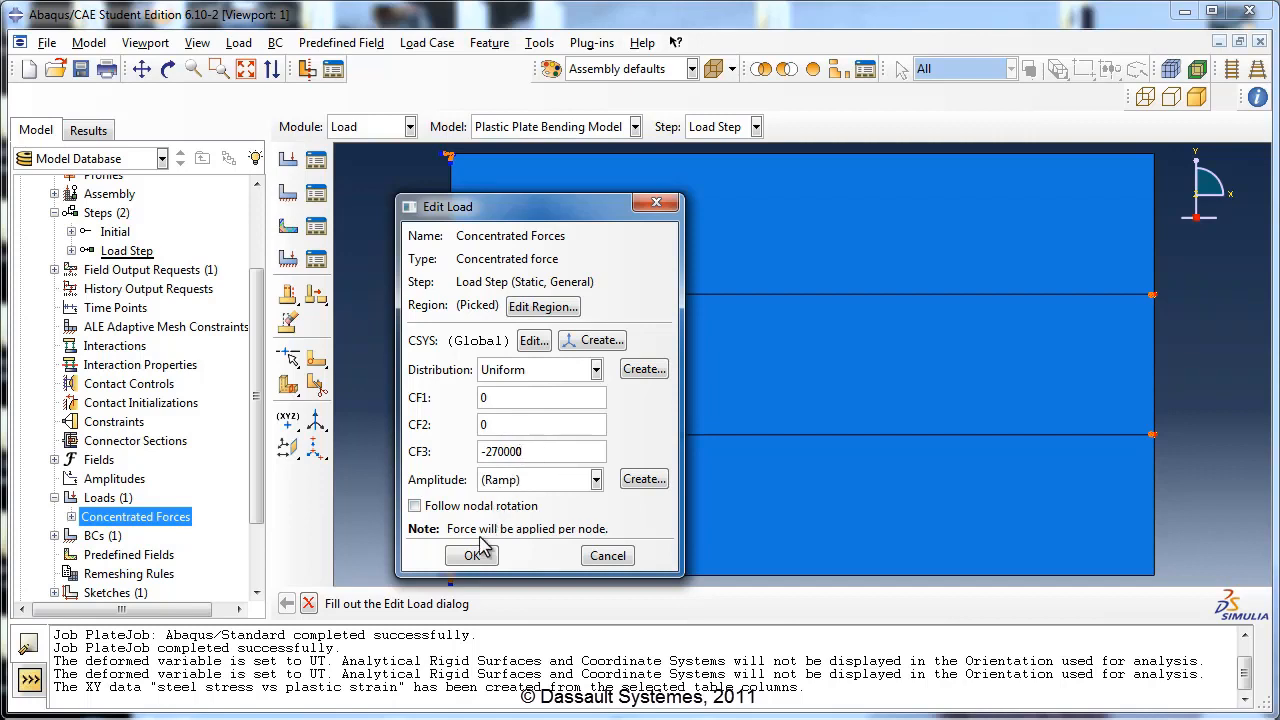
left_click(472, 555)
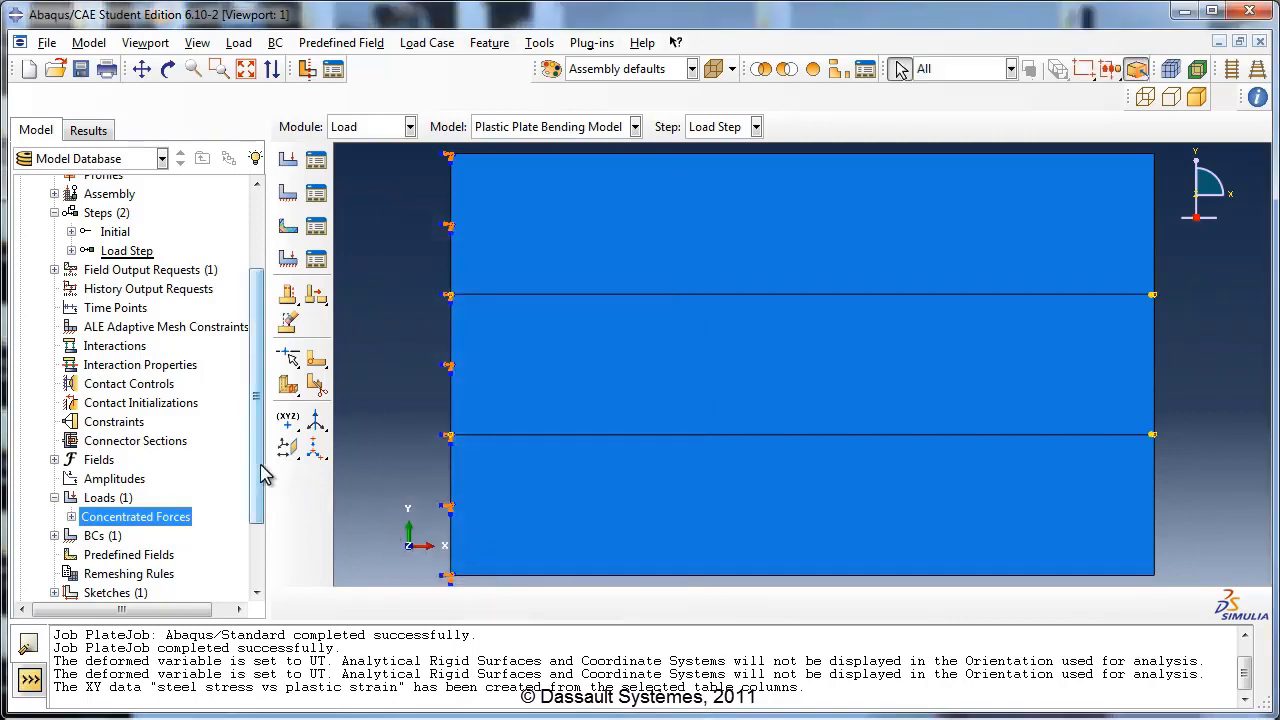
Create a new job named PlateJobPlastic from the Plastic Plate Bending Model
left_click_drag(258, 465, 258, 540)
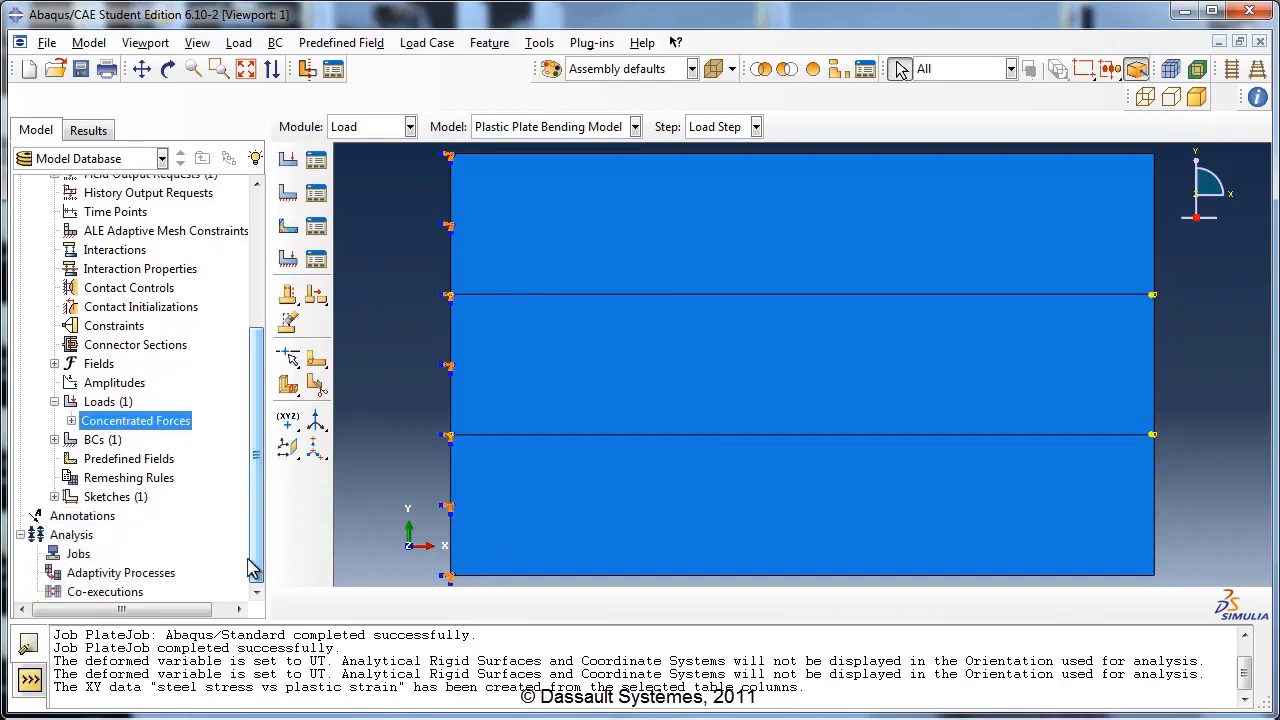
double_click(80, 556)
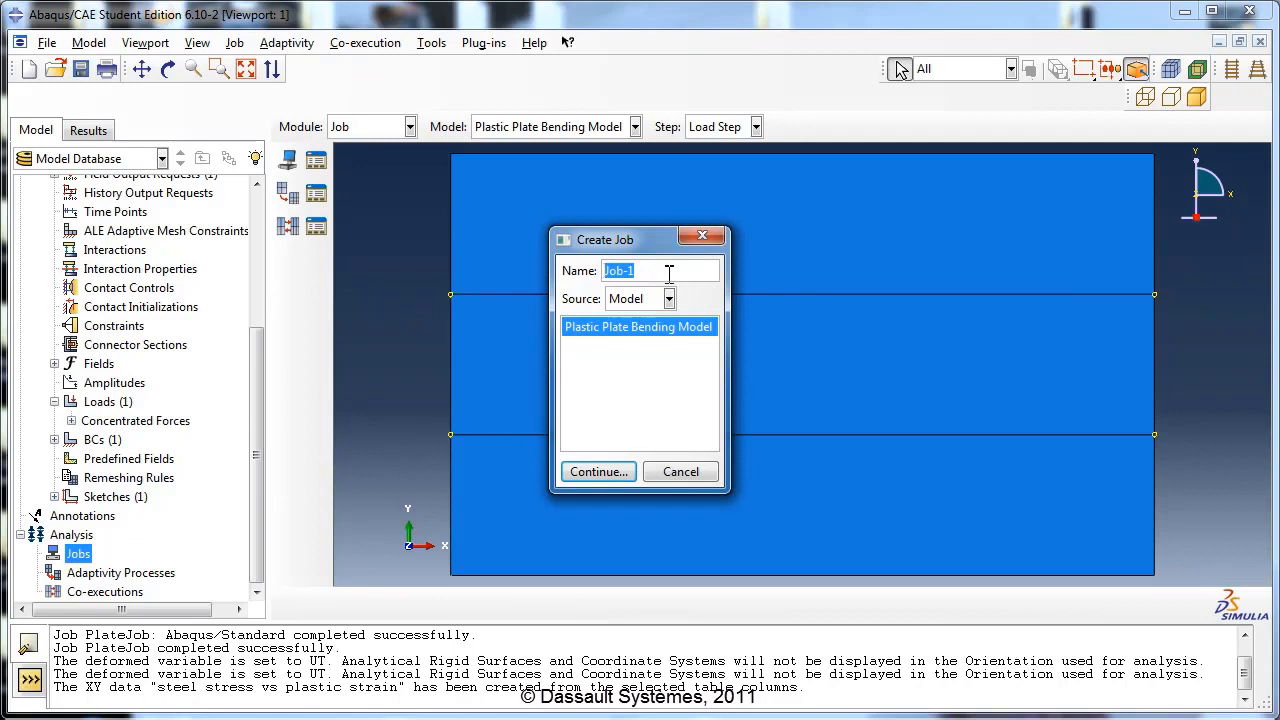
type("PlateJobPlastic")
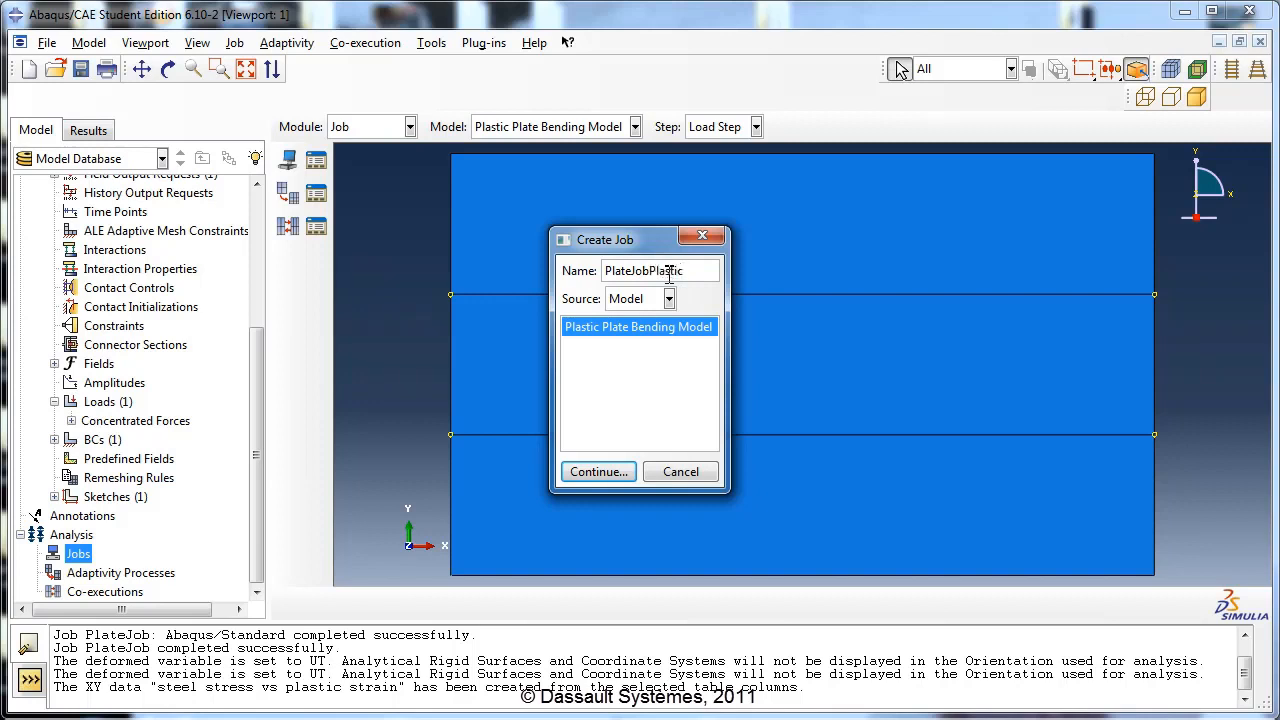
left_click(598, 471)
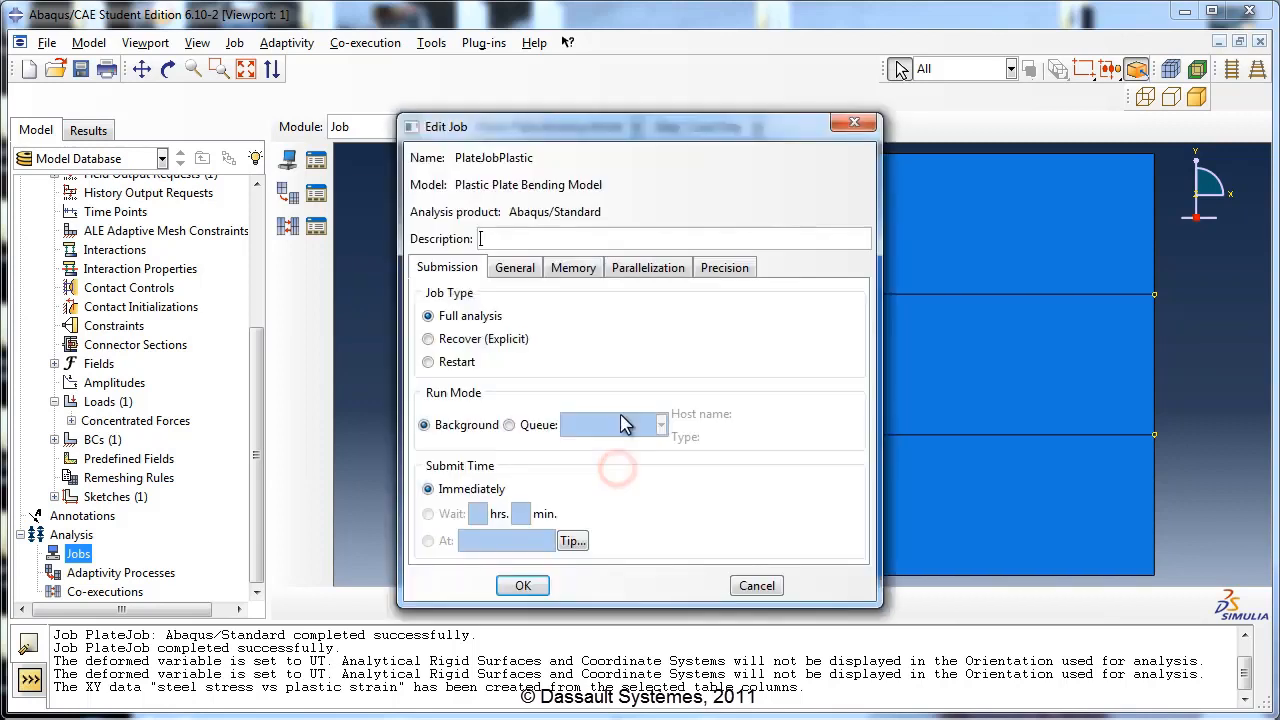
Give the job the description "Job simulates the plastic bending of a plate" and accept the default full-analysis settings
left_click(600, 238)
type("Job simulate")
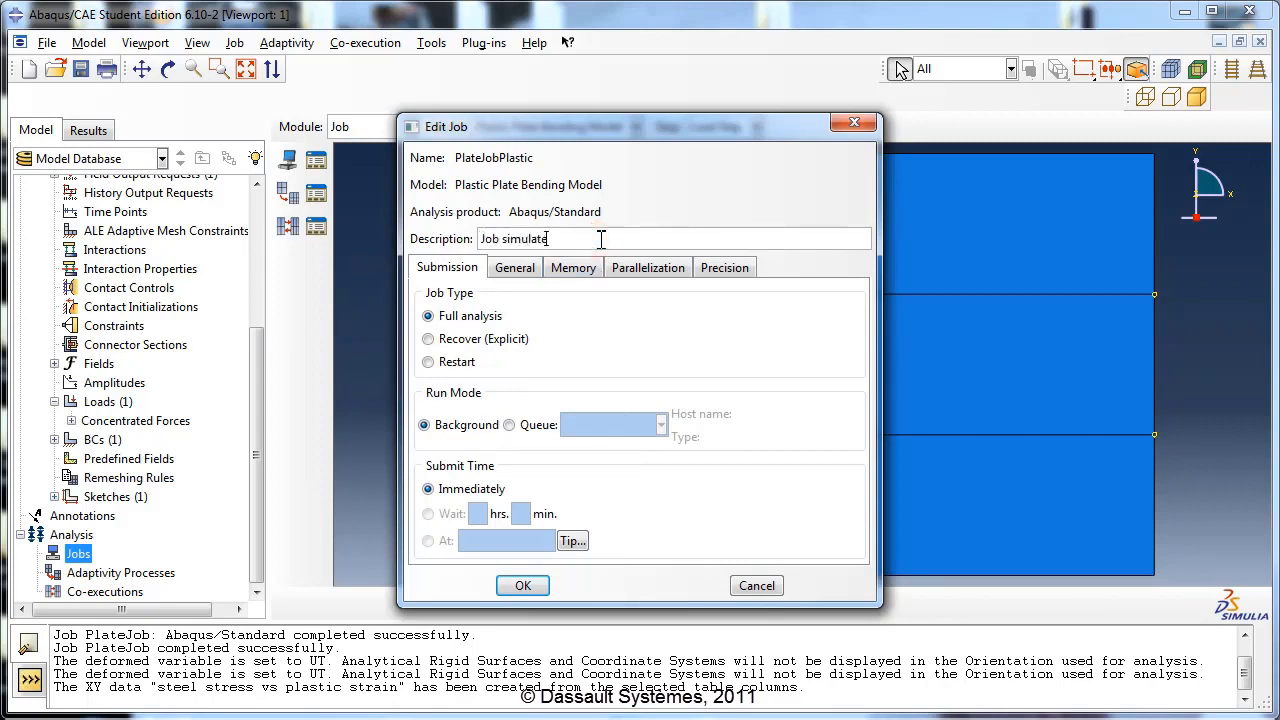
type("s the plastic bending of a pla")
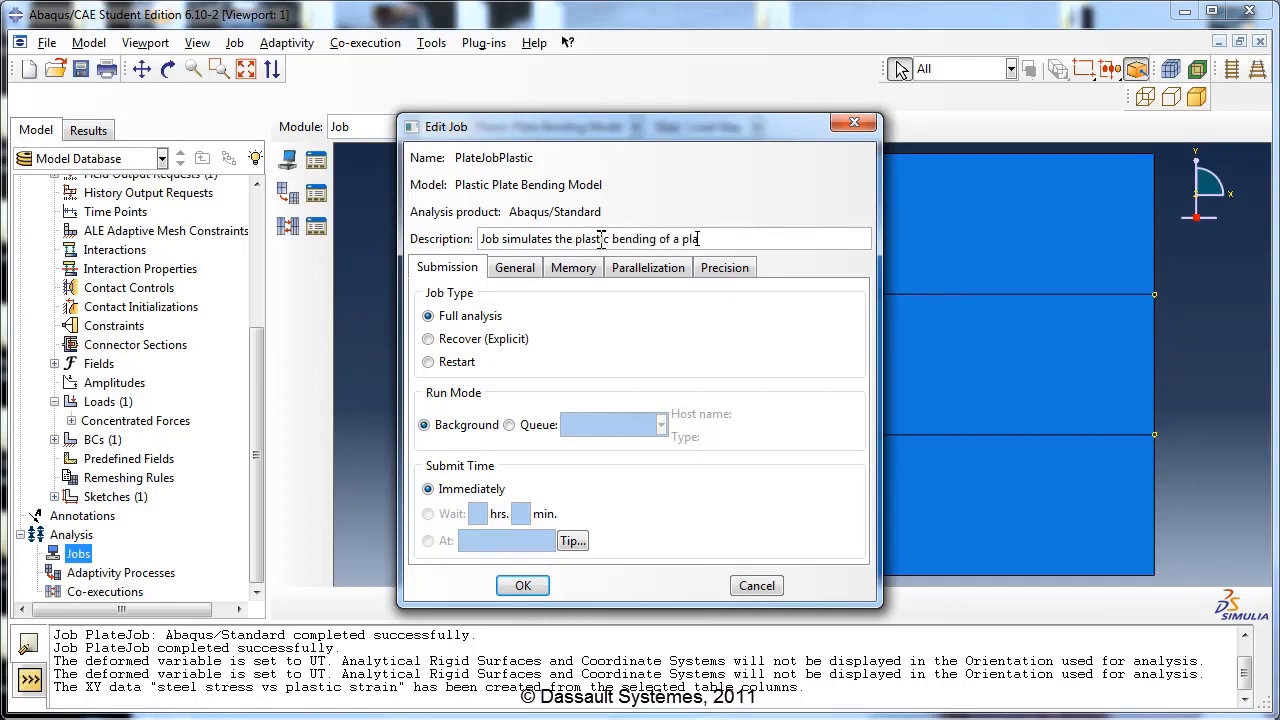
type("te")
left_click(523, 586)
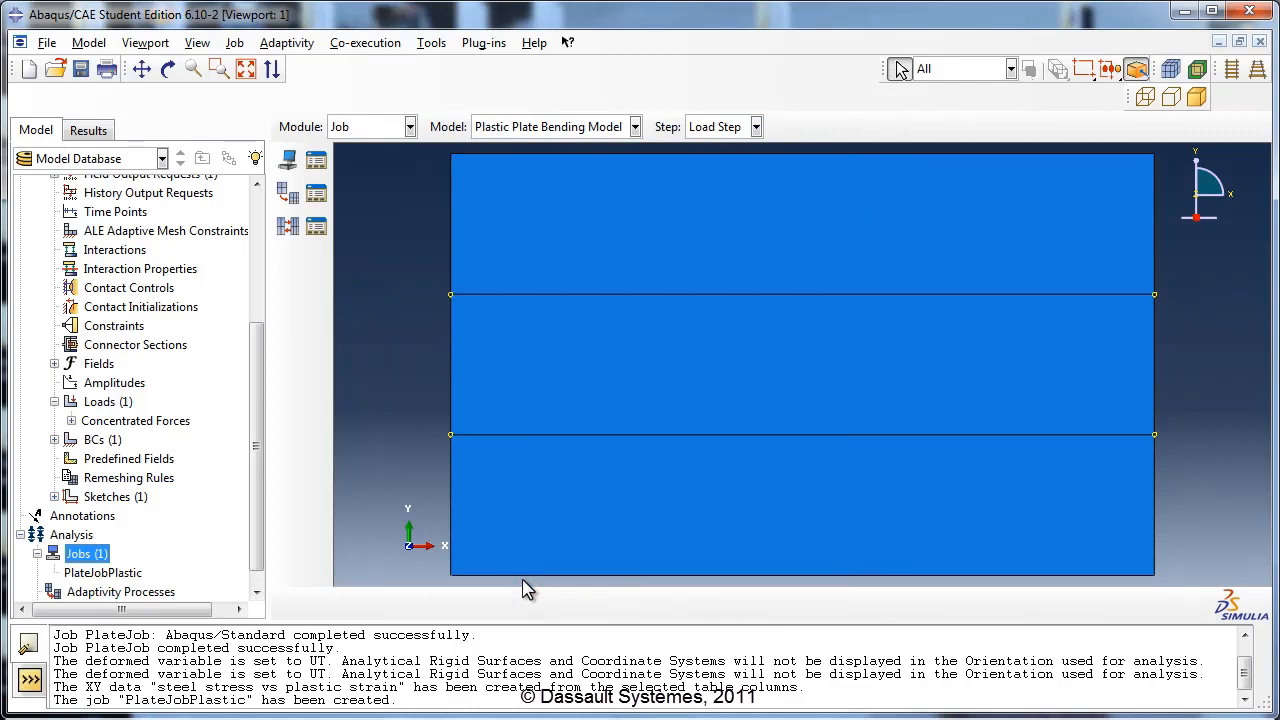
Submit the PlateJobPlastic job for analysis, agreeing to continue without history output for the load step
left_click_drag(262, 522, 257, 534)
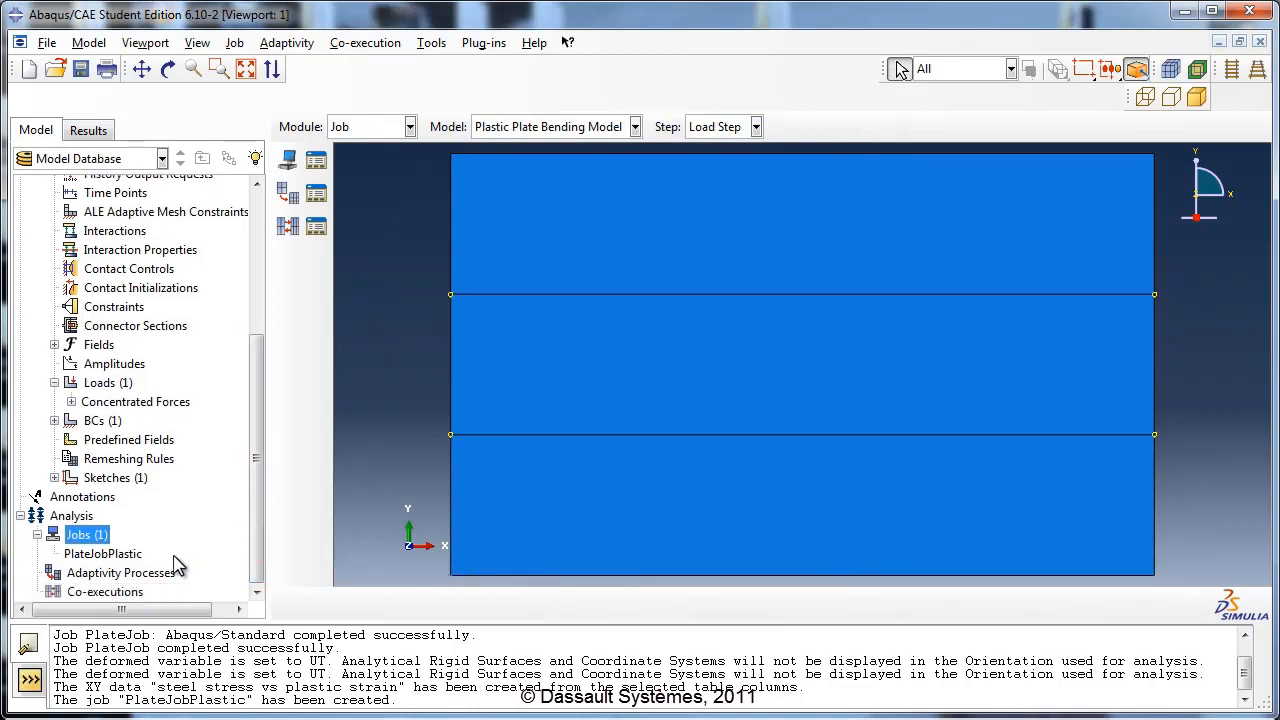
left_click(125, 557)
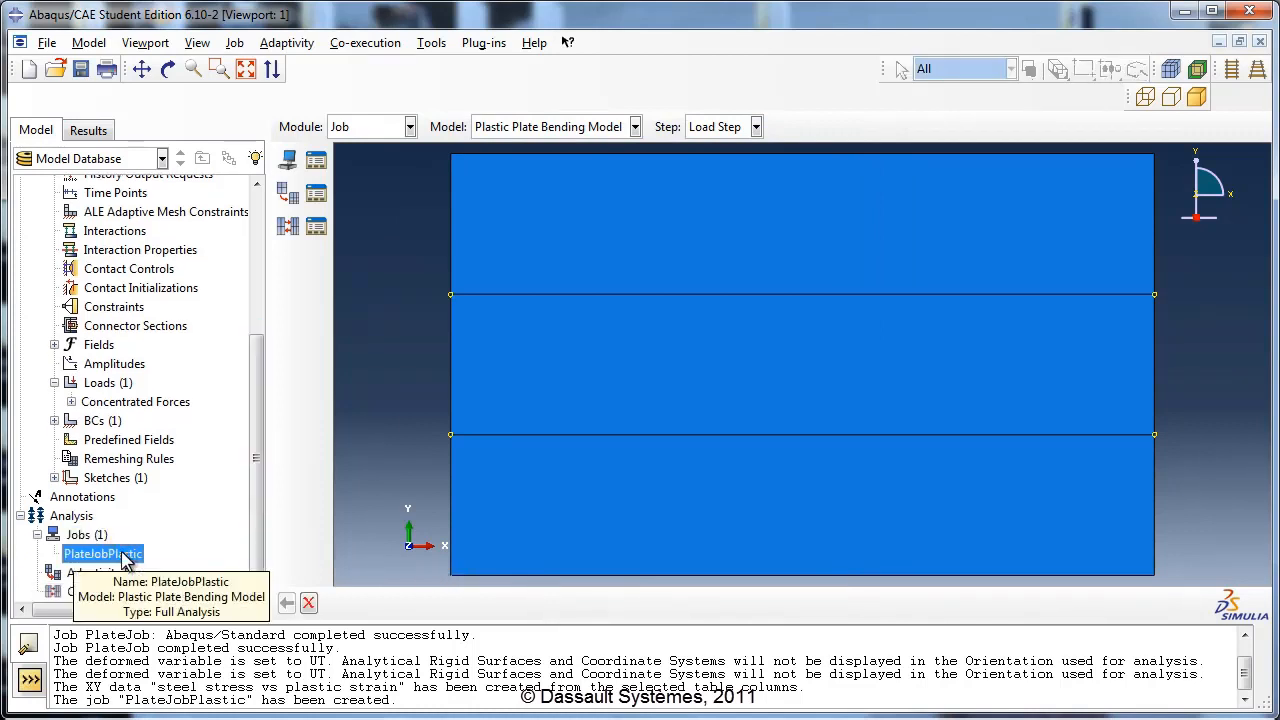
right_click(122, 550)
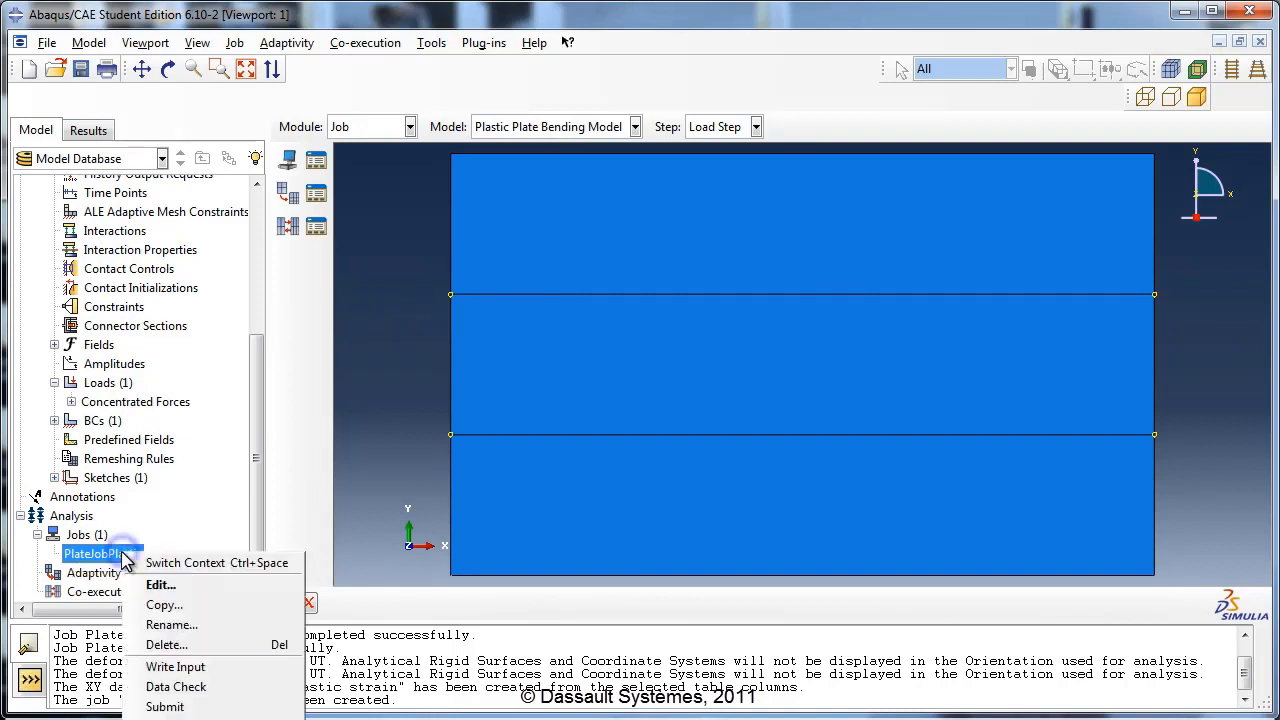
left_click(165, 707)
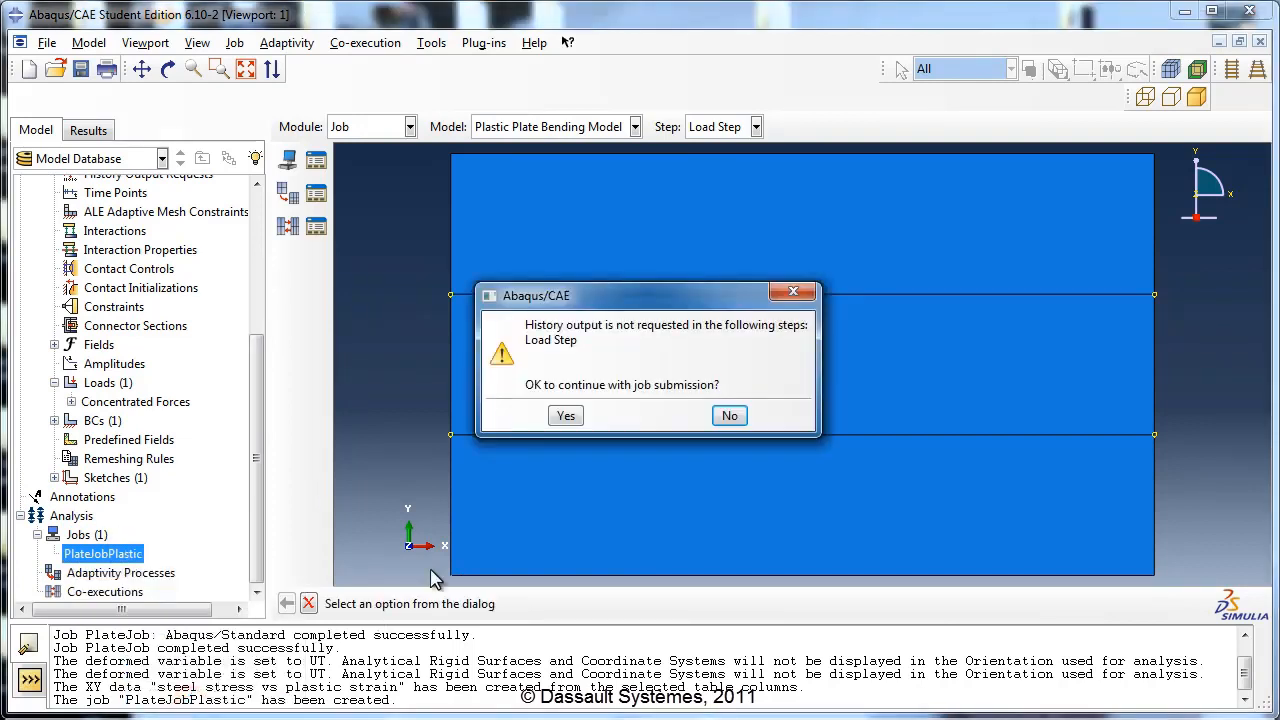
left_click(560, 418)
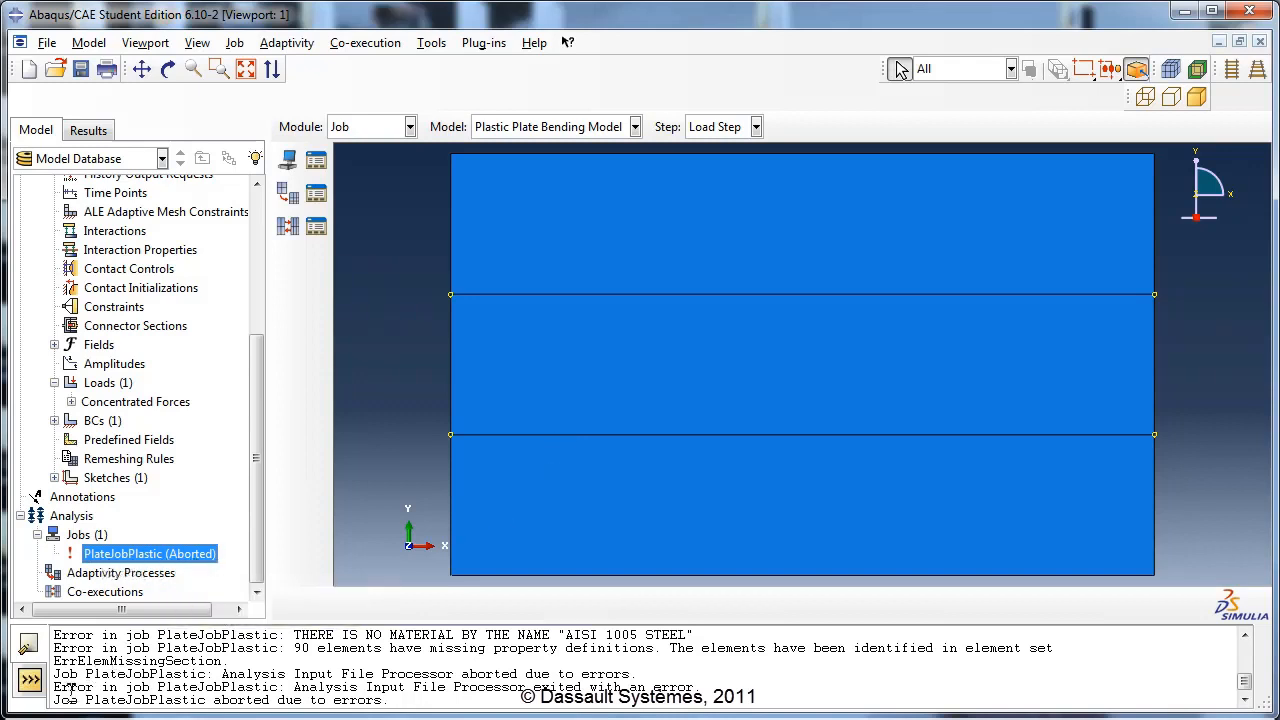
Examine the messages logged for PlateJobPlastic to find out why the job stopped
left_click_drag(53, 688, 716, 703)
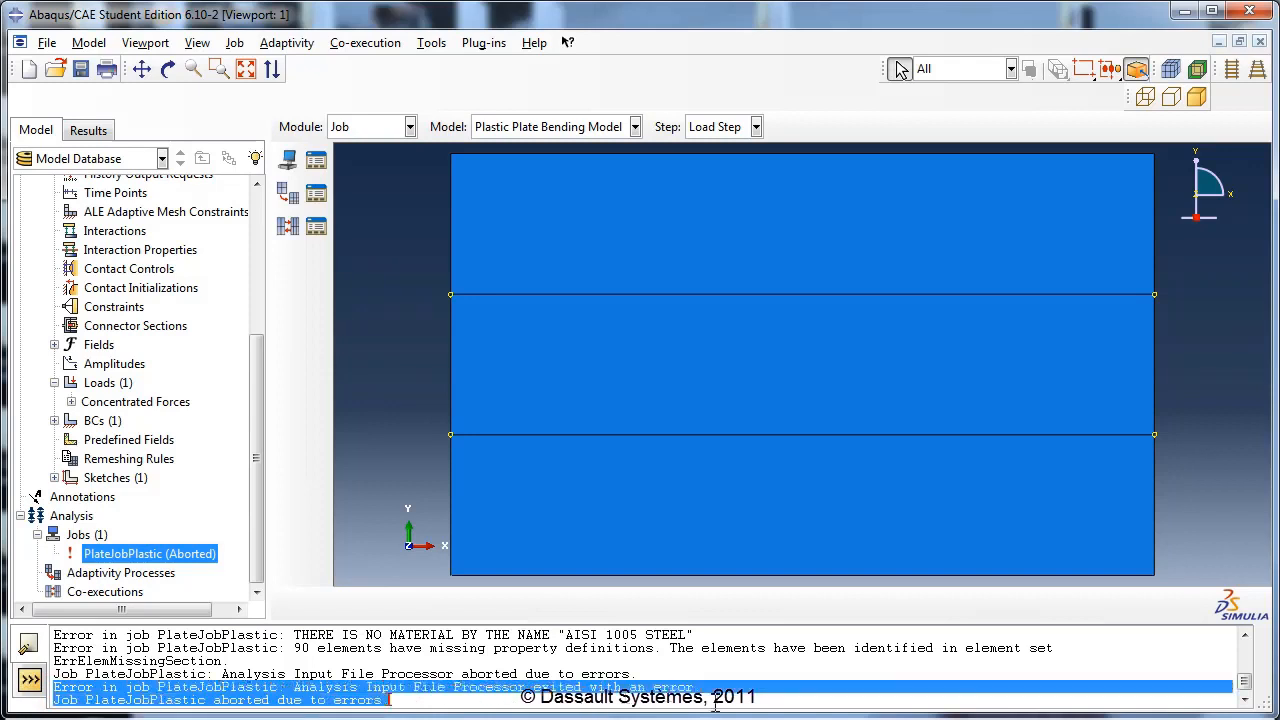
left_click(487, 692)
left_click_drag(57, 634, 696, 641)
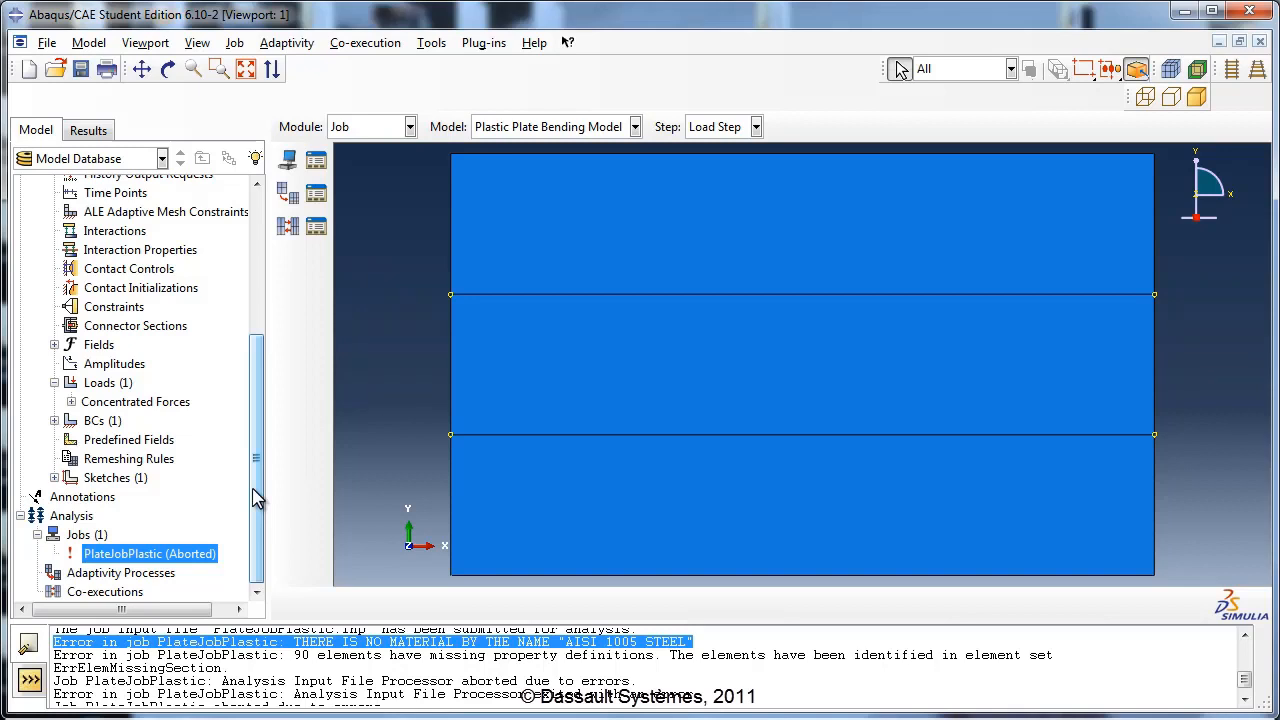
Edit Plate Section so that it uses the Steel material in place of the missing AISI 1005 Steel
left_click_drag(253, 497, 264, 350)
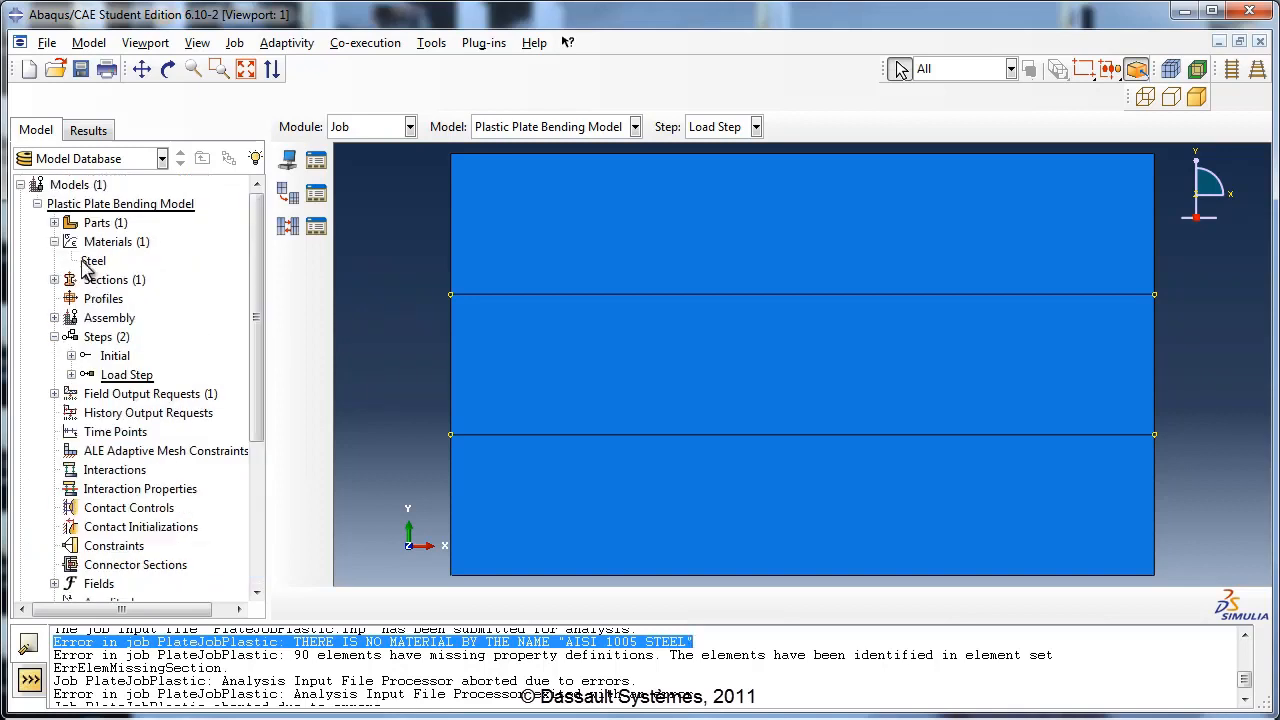
left_click(54, 281)
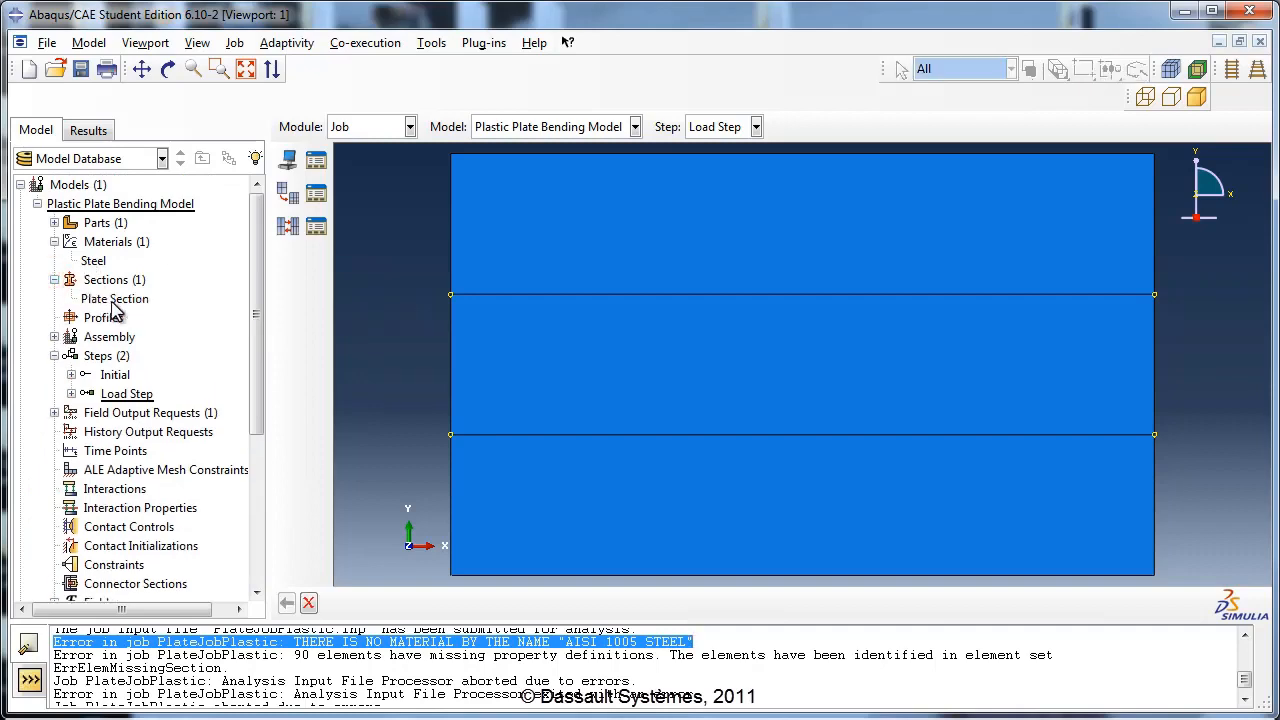
right_click(112, 303)
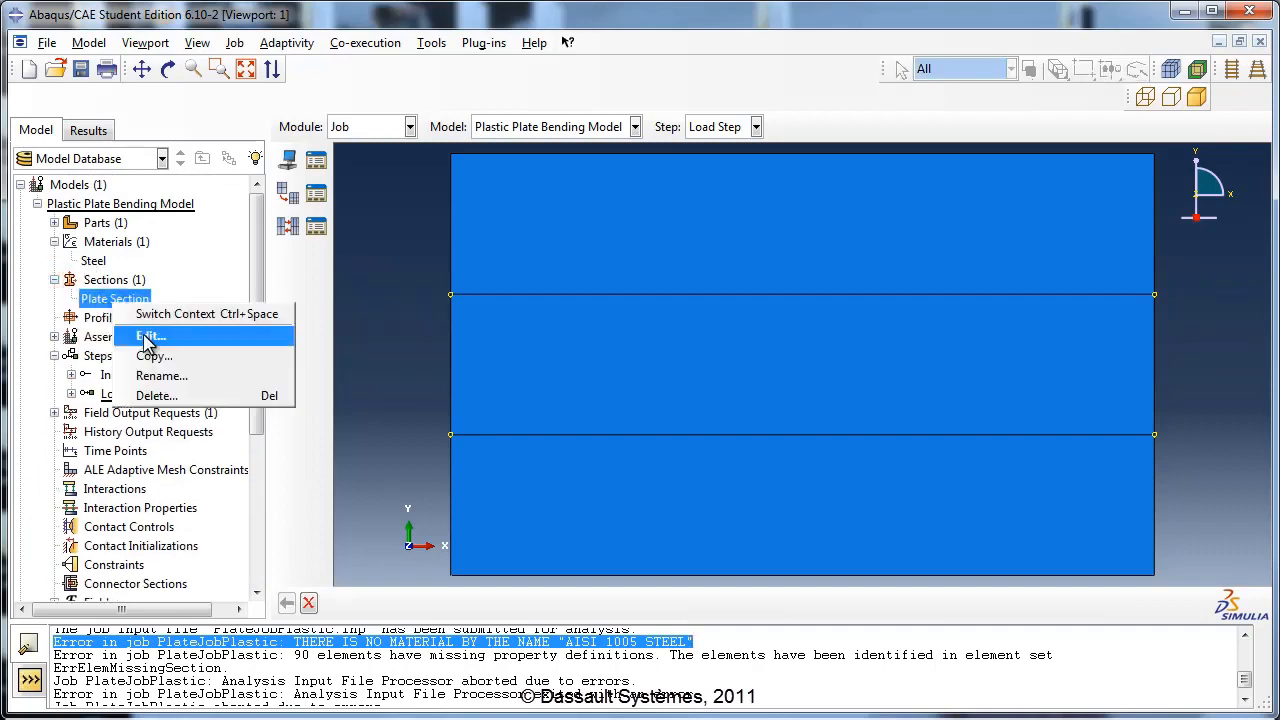
left_click(146, 336)
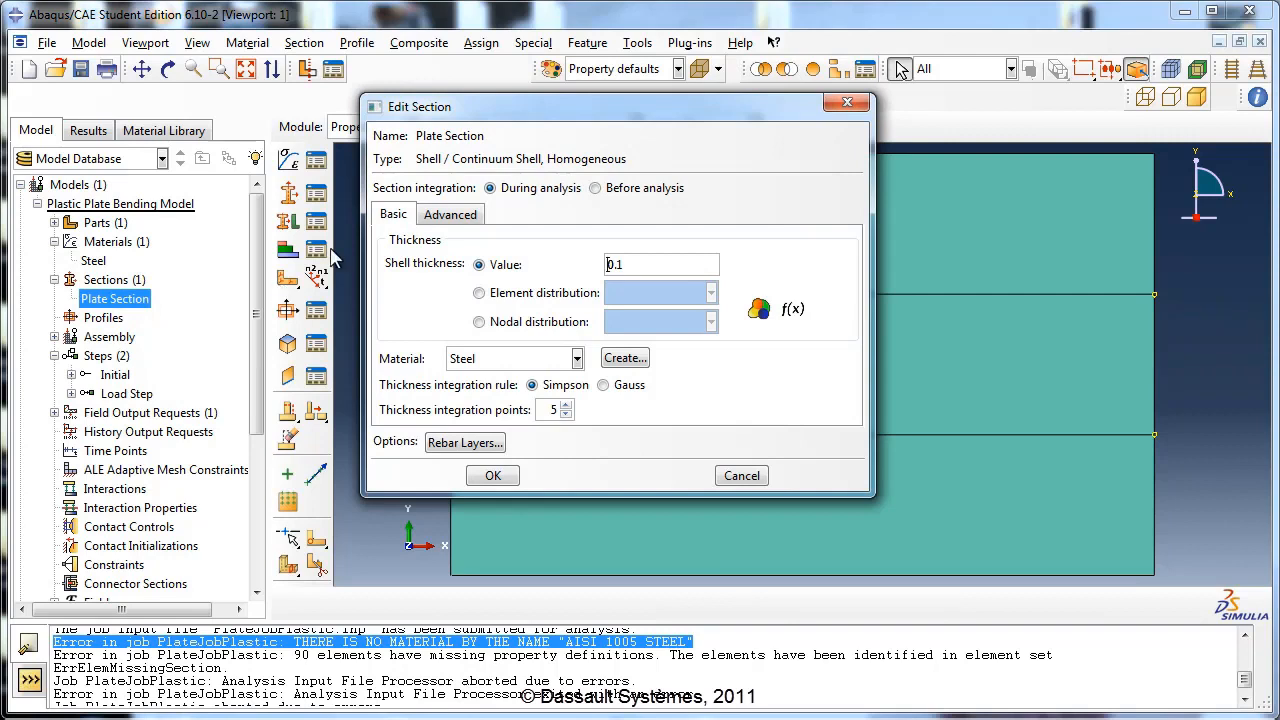
left_click_drag(482, 119, 729, 122)
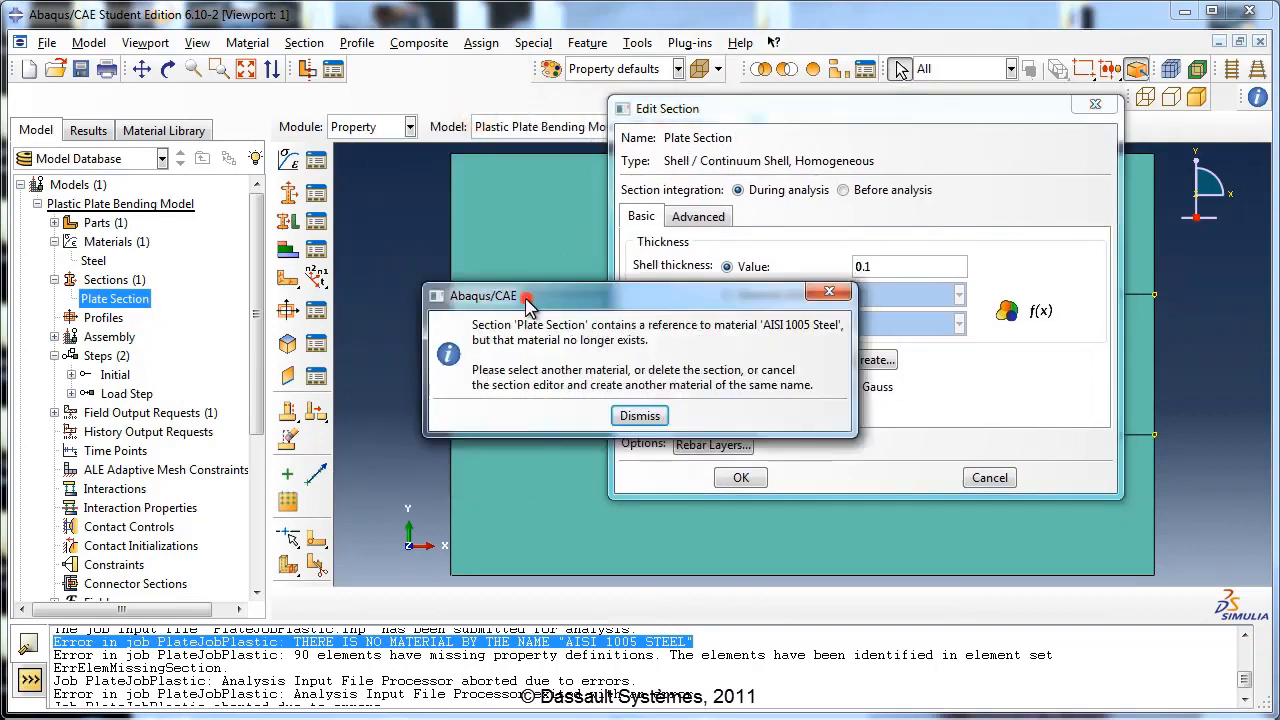
left_click(530, 296)
left_click(640, 416)
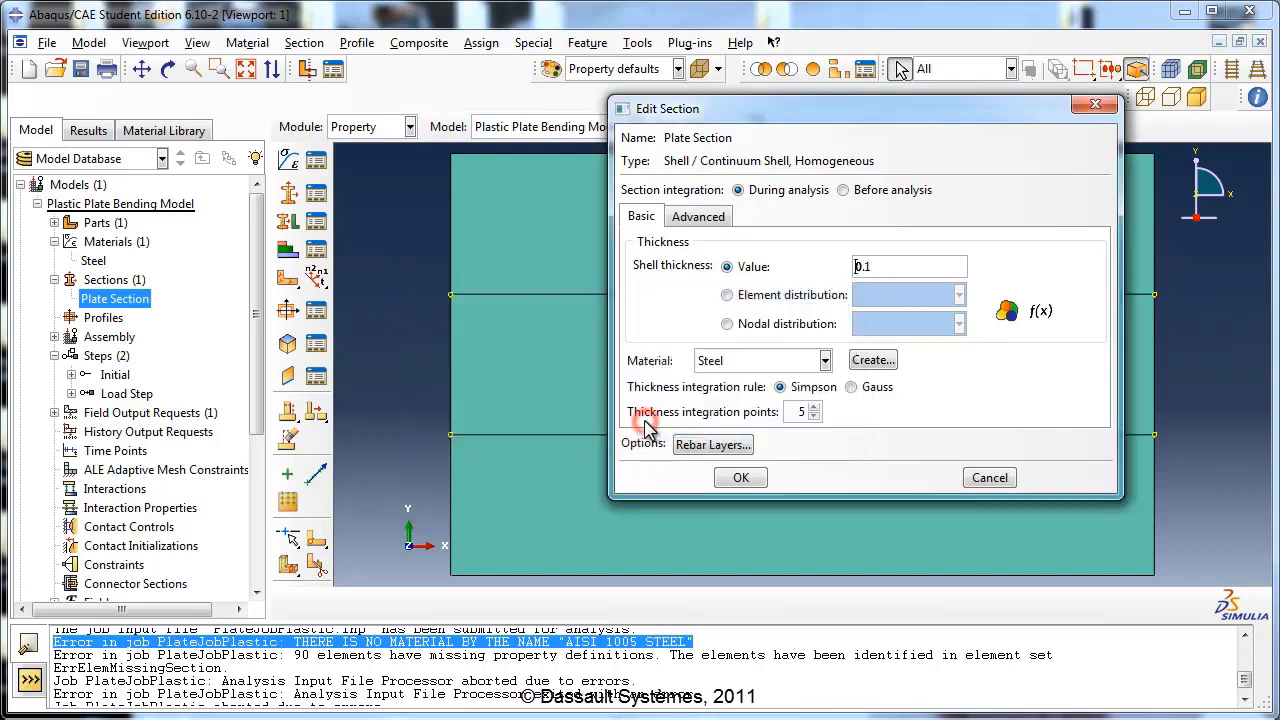
left_click(713, 369)
left_click(720, 387)
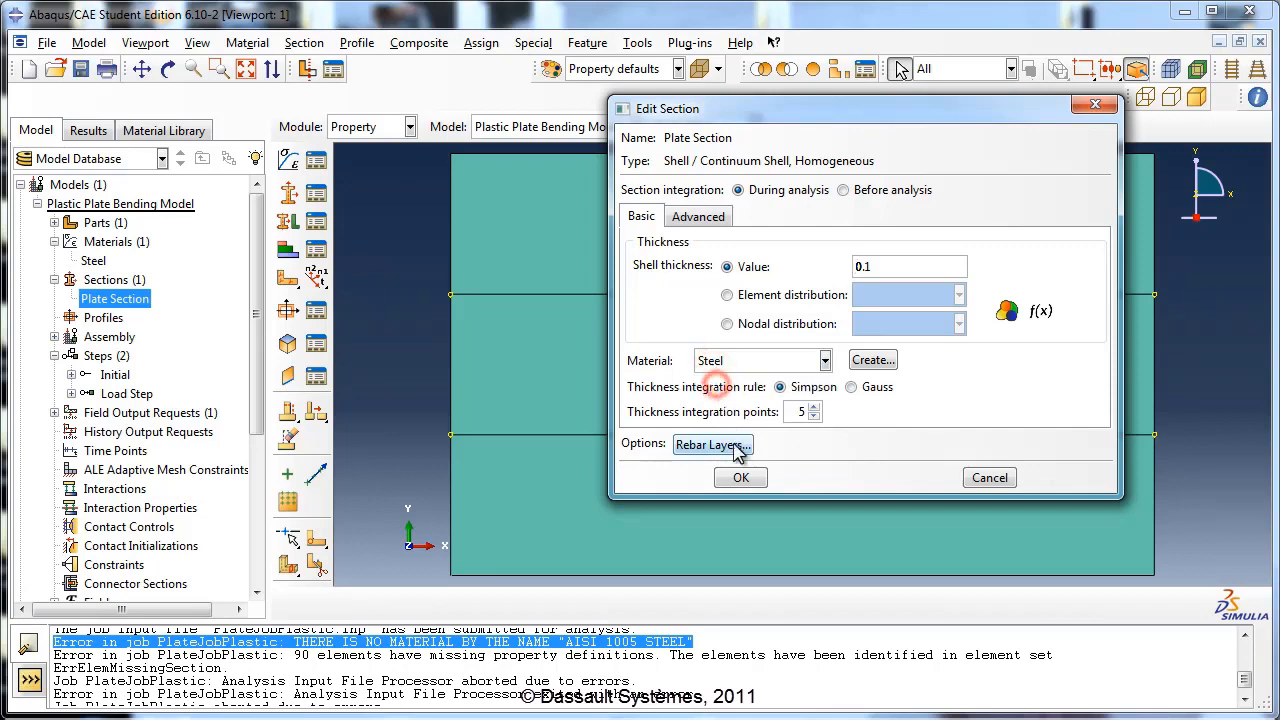
left_click(739, 479)
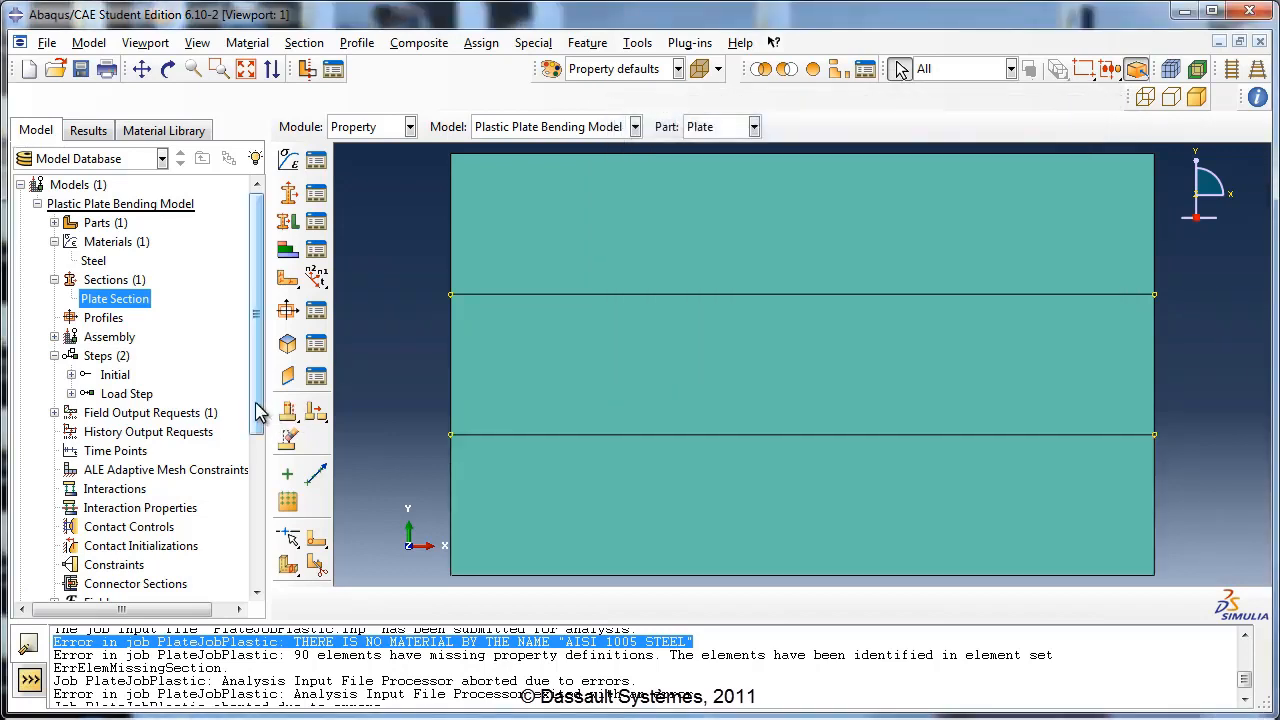
Resubmit PlateJobPlastic, overwriting its existing job files and continuing without history output
left_click_drag(260, 409, 267, 560)
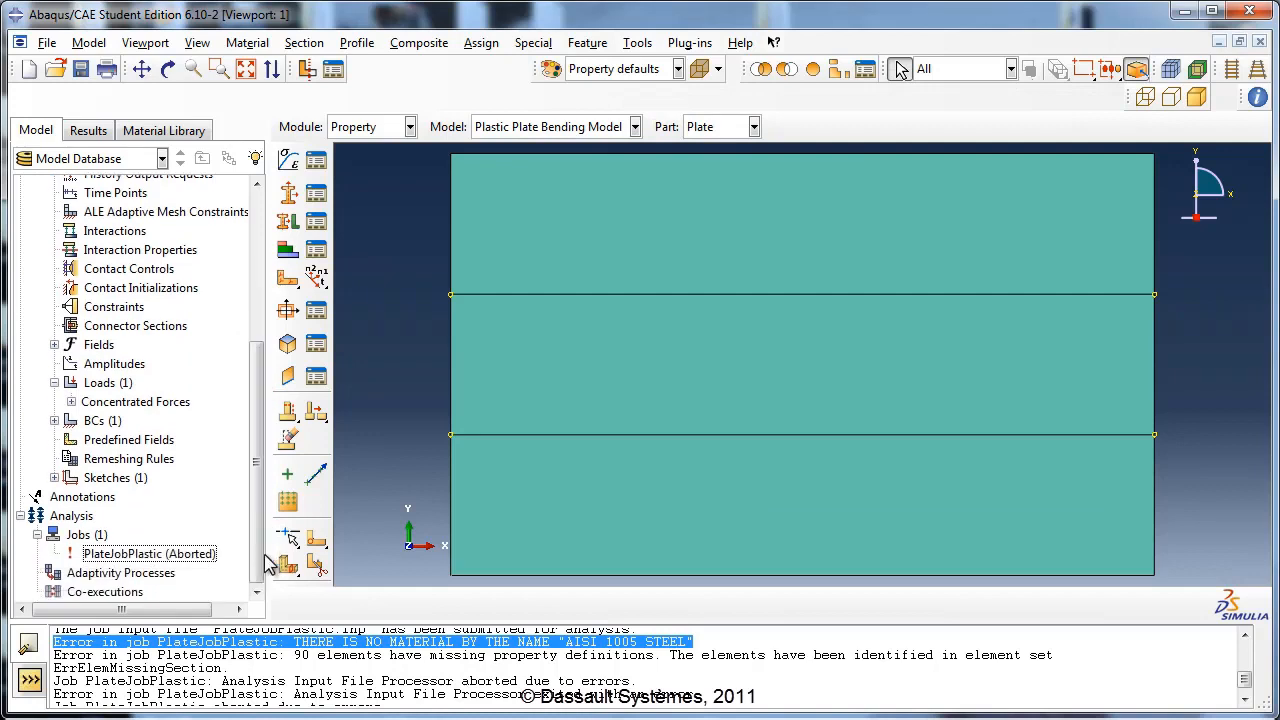
right_click(202, 554)
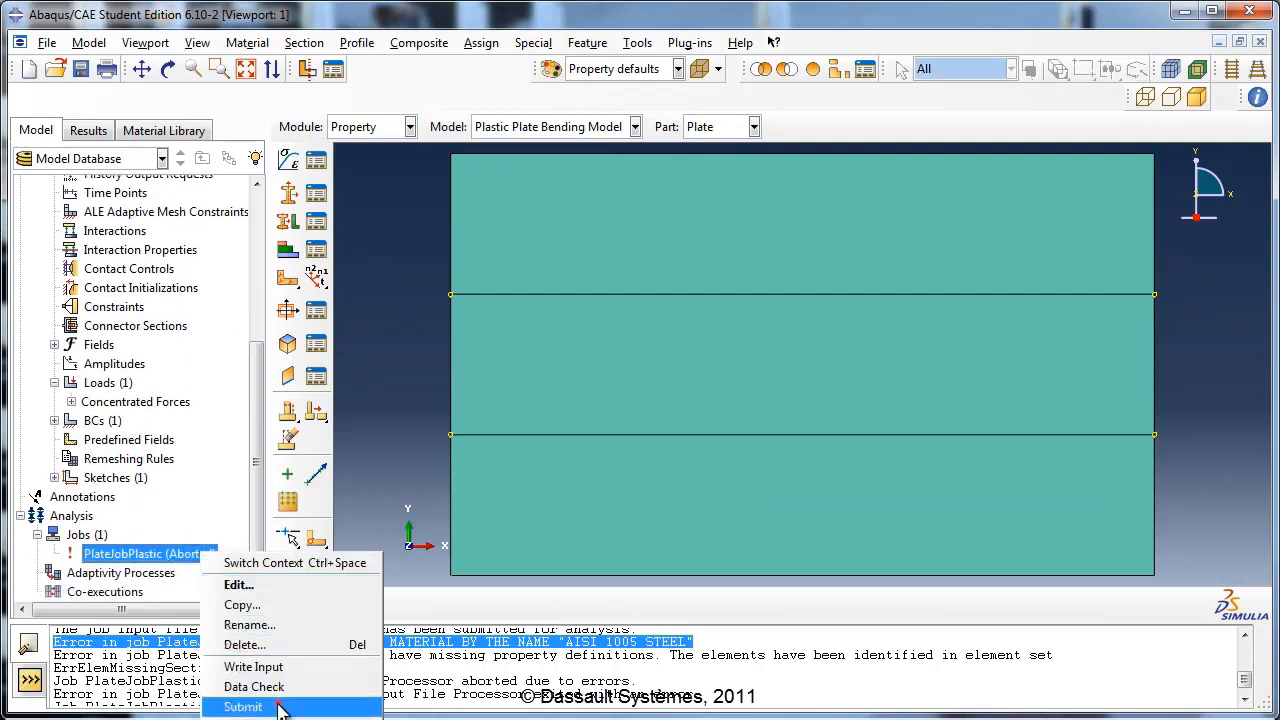
left_click(245, 706)
left_click(667, 410)
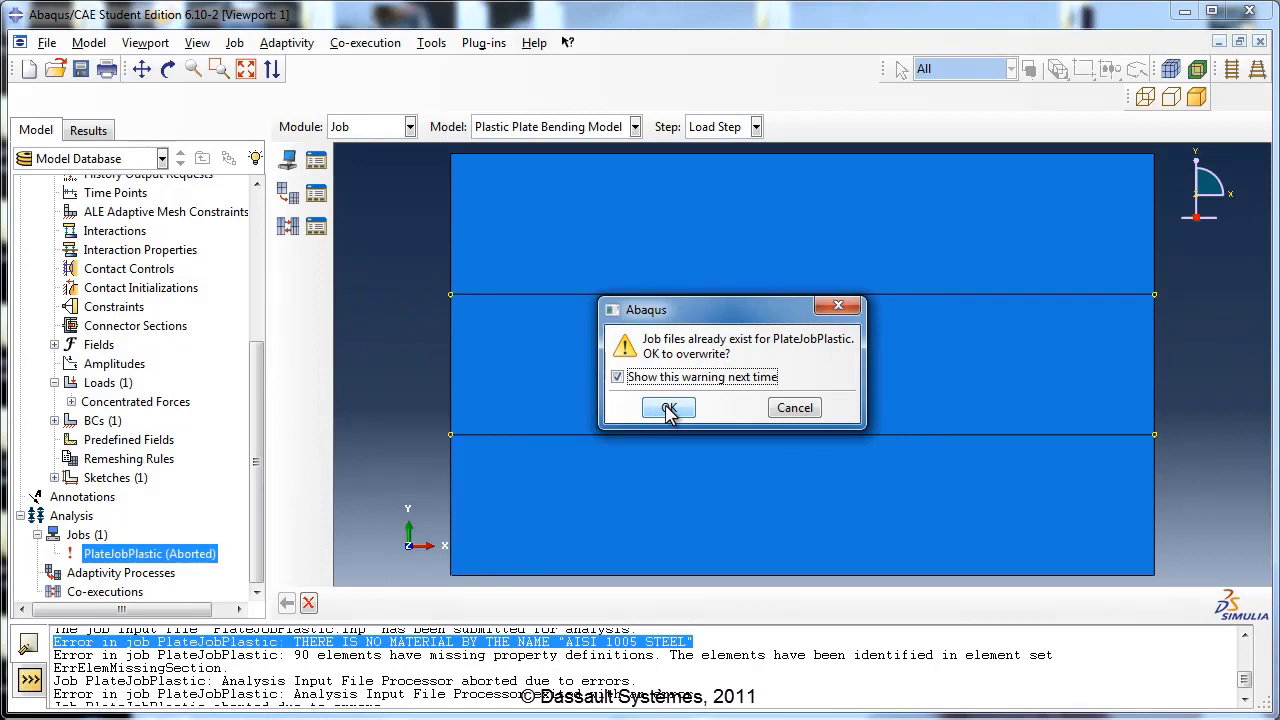
left_click(568, 416)
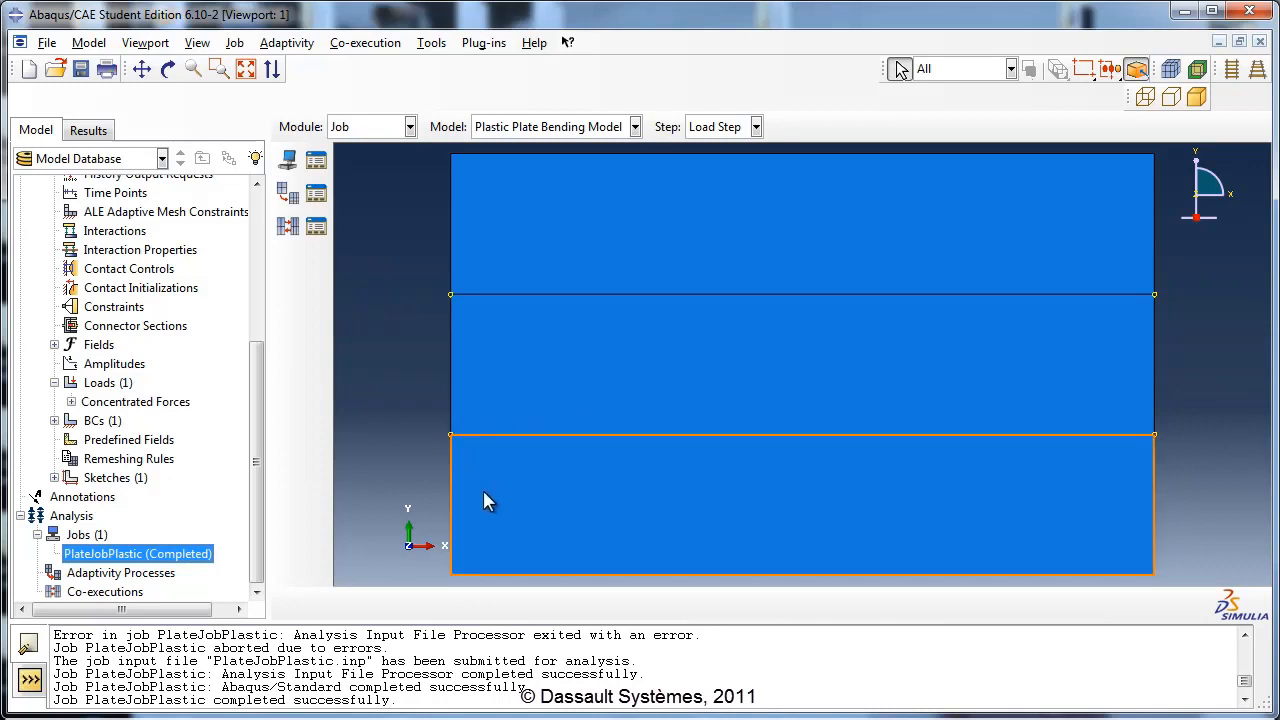
Open the results of the PlateJobPlastic job in the Visualization module
right_click(134, 556)
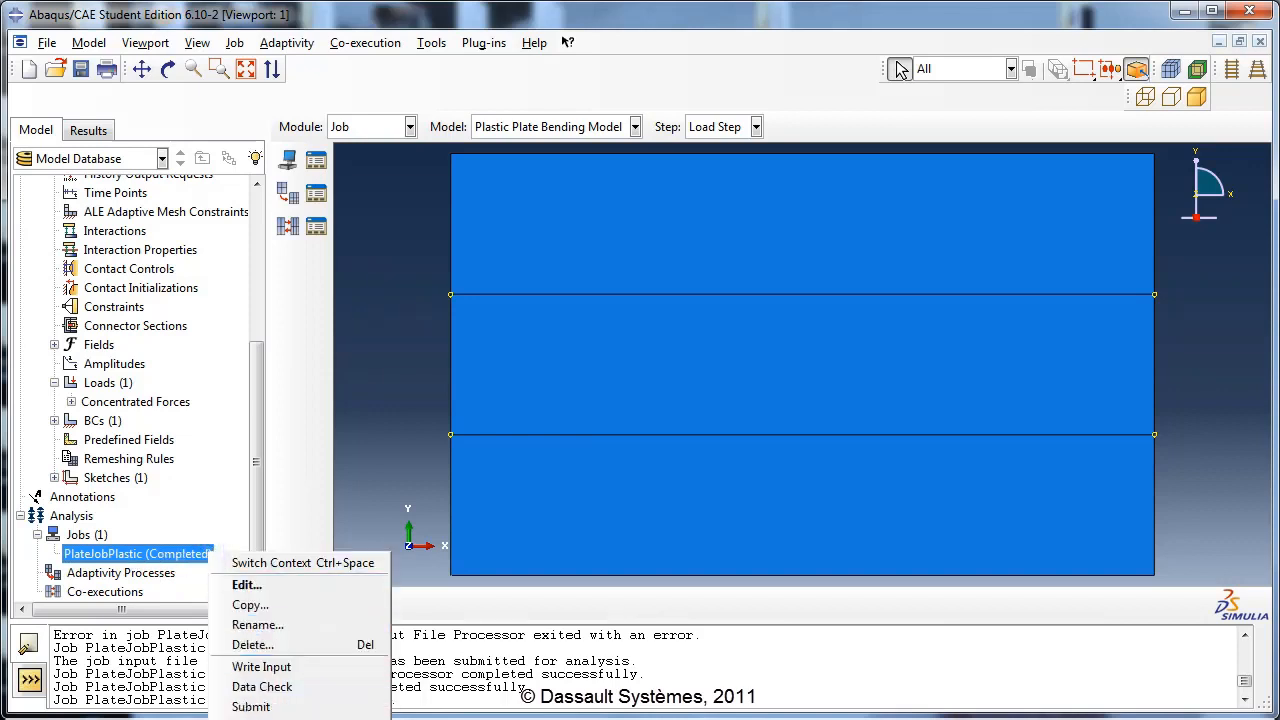
left_click(250, 715)
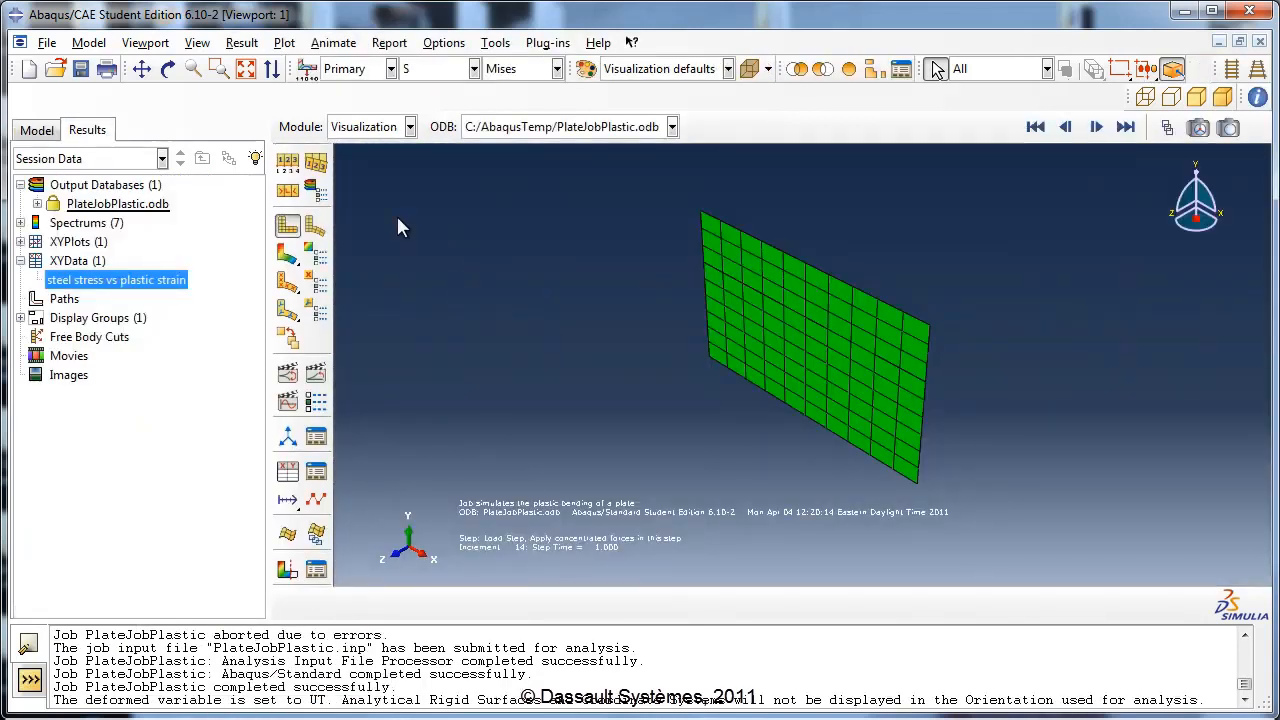
Plot the Mises stress contours on the deformed plate and enlarge the legend text to 14 points
left_click(287, 256)
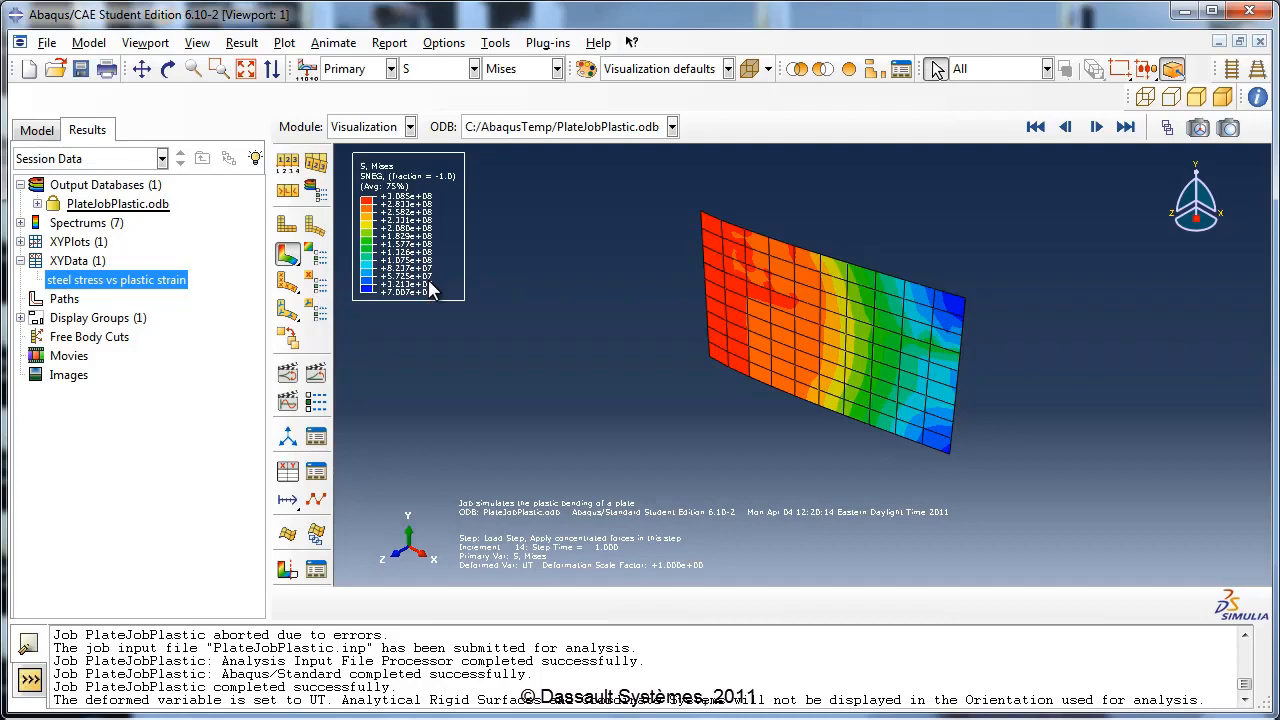
left_click(155, 44)
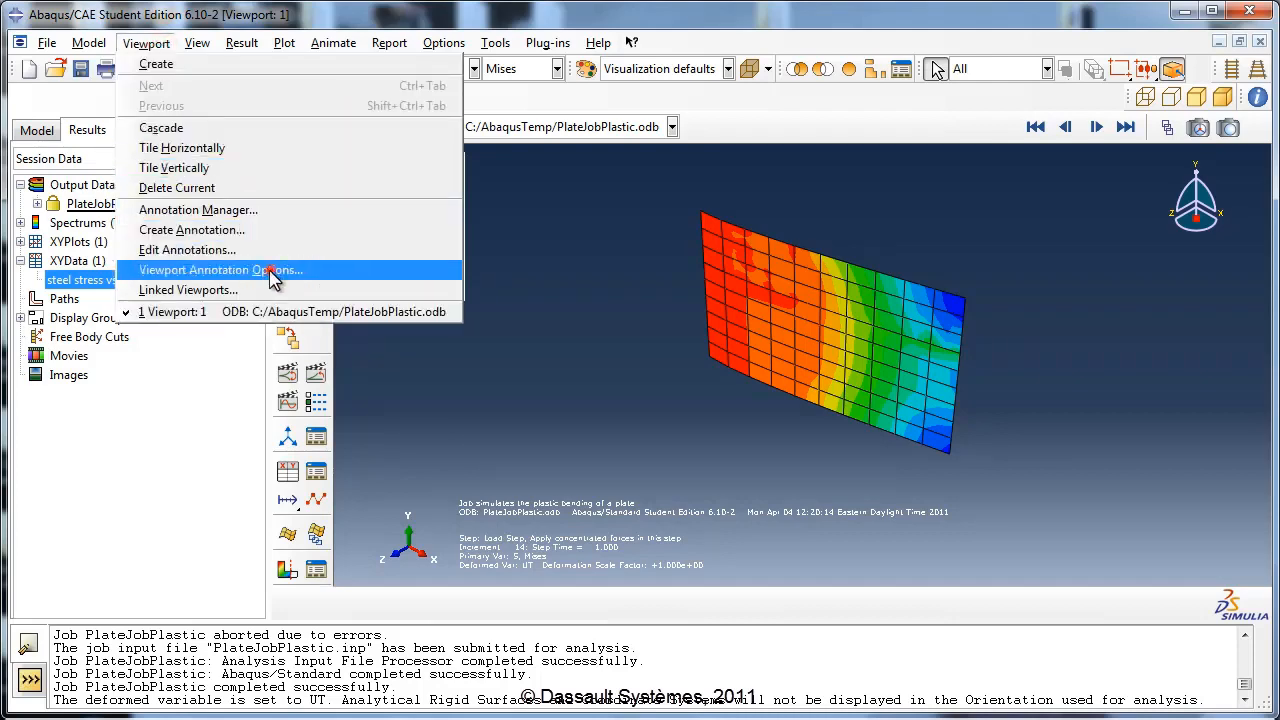
left_click(350, 270)
mouse_move(563, 188)
left_mouse_down()
mouse_move(498, 207)
mouse_move(545, 217)
left_mouse_up()
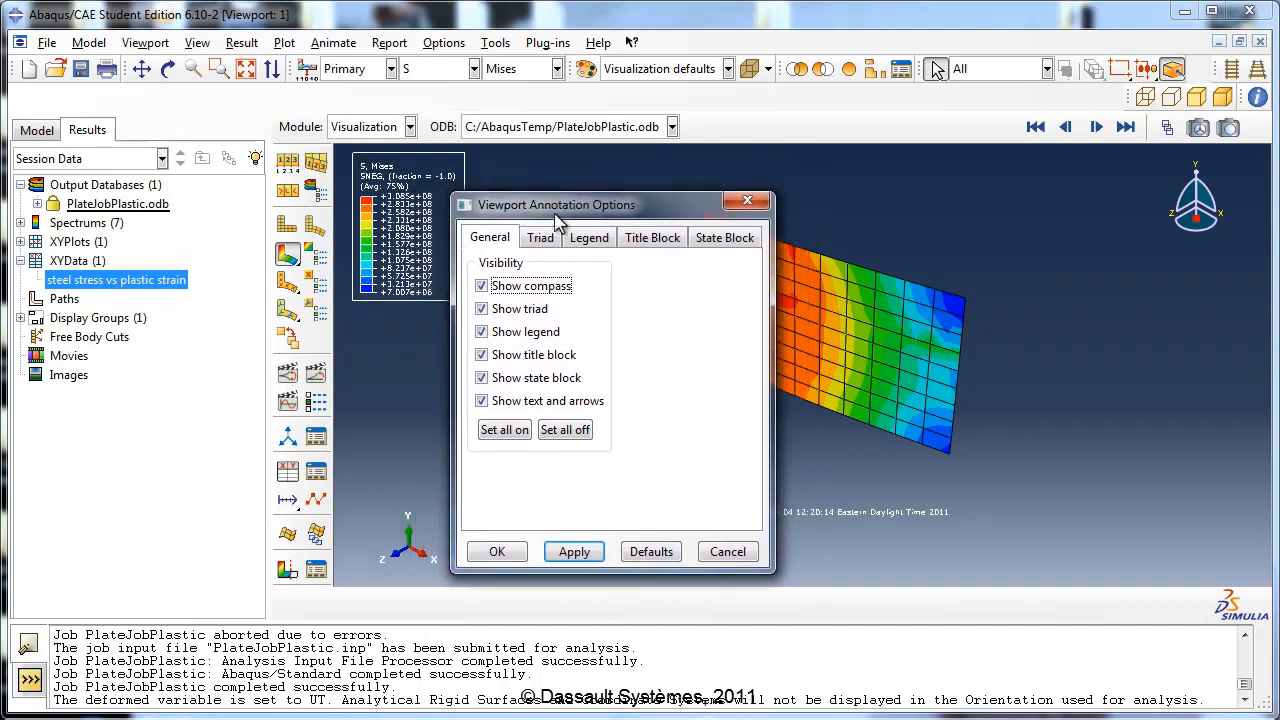
left_click(590, 238)
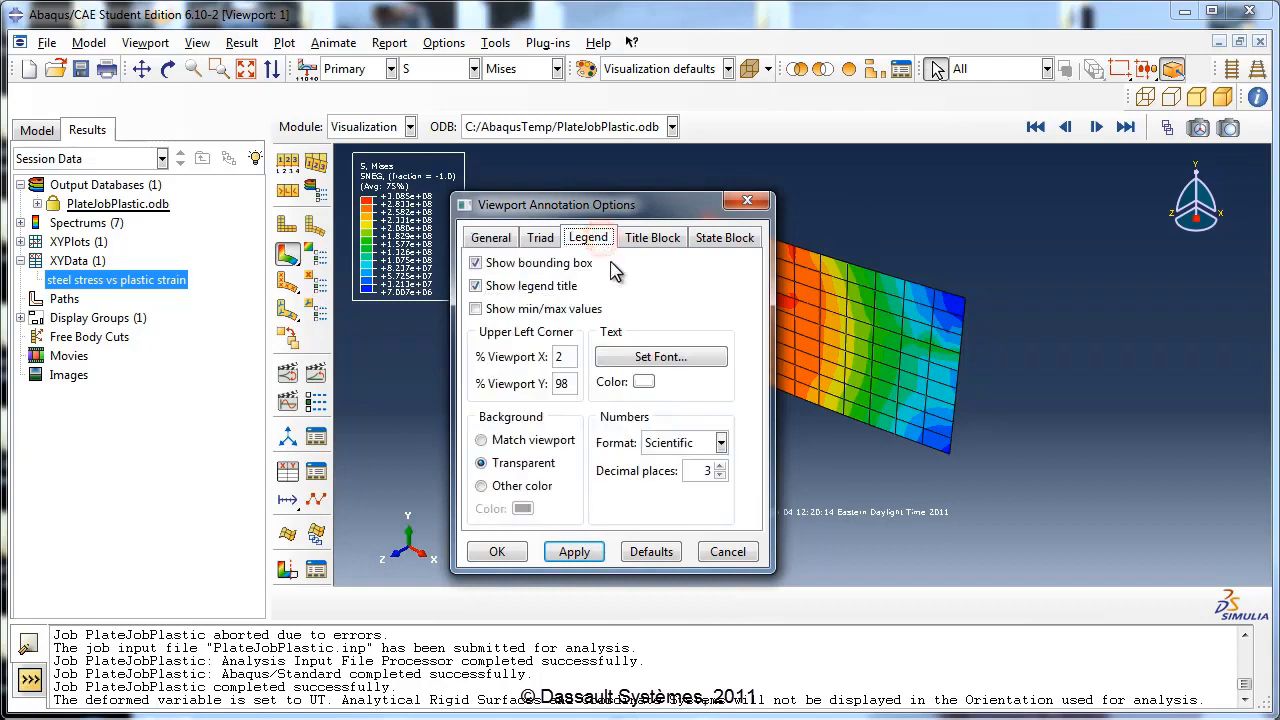
left_click(658, 358)
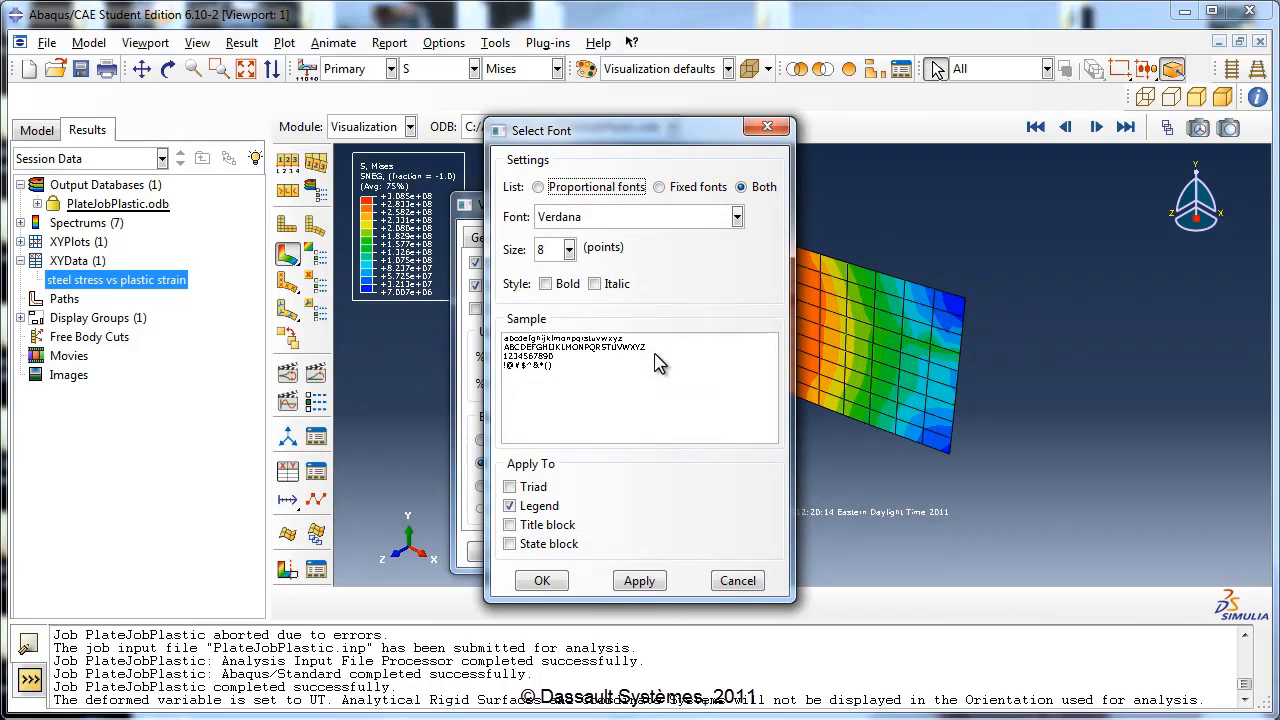
left_click(568, 249)
left_click(550, 329)
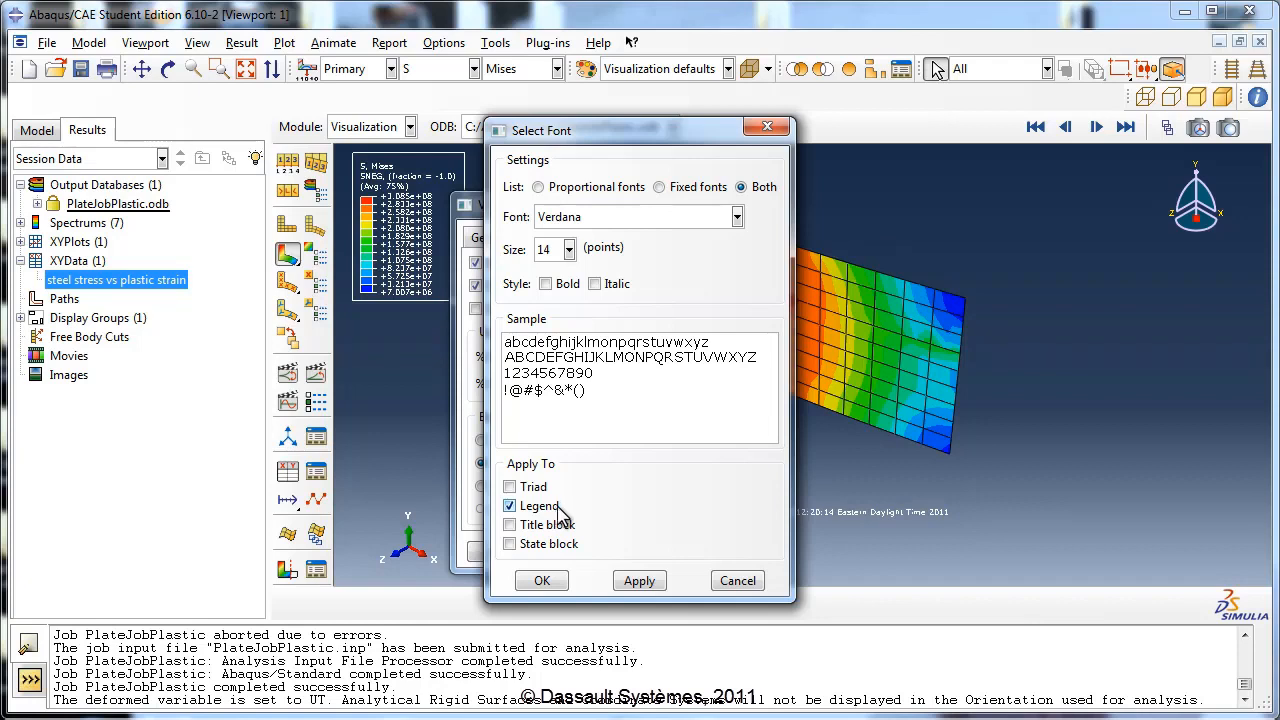
left_click(645, 585)
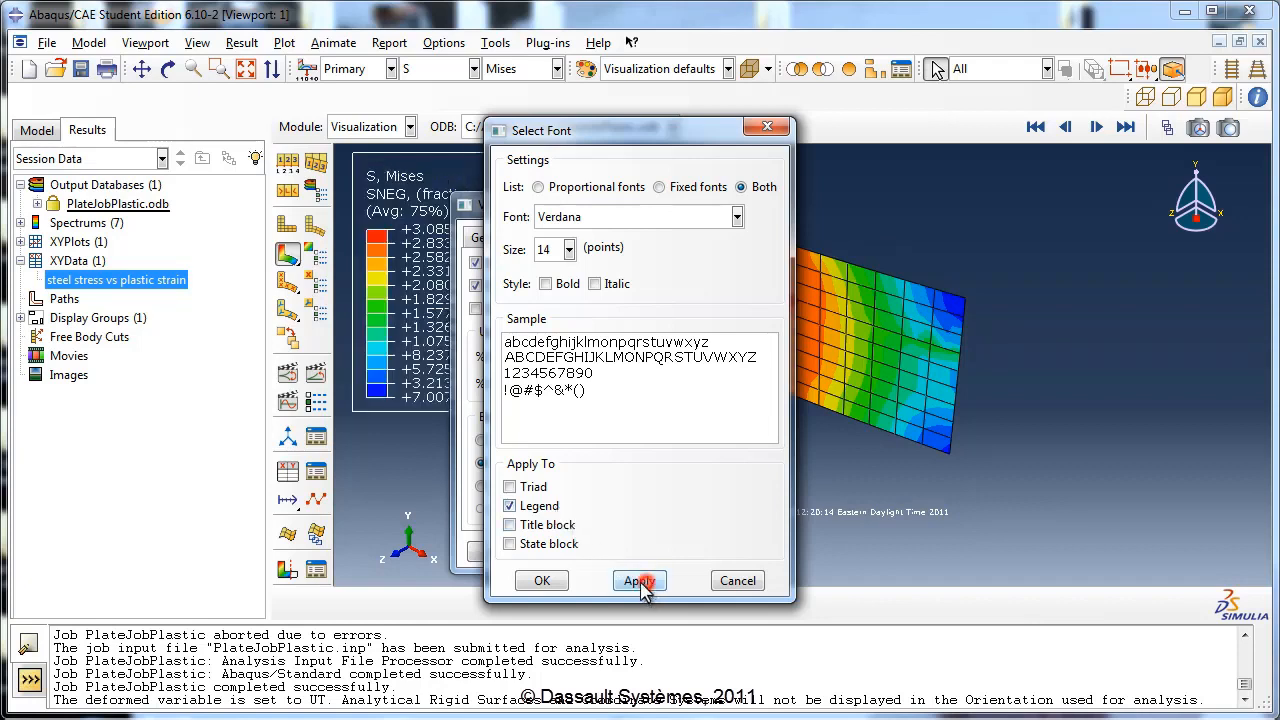
left_click(542, 581)
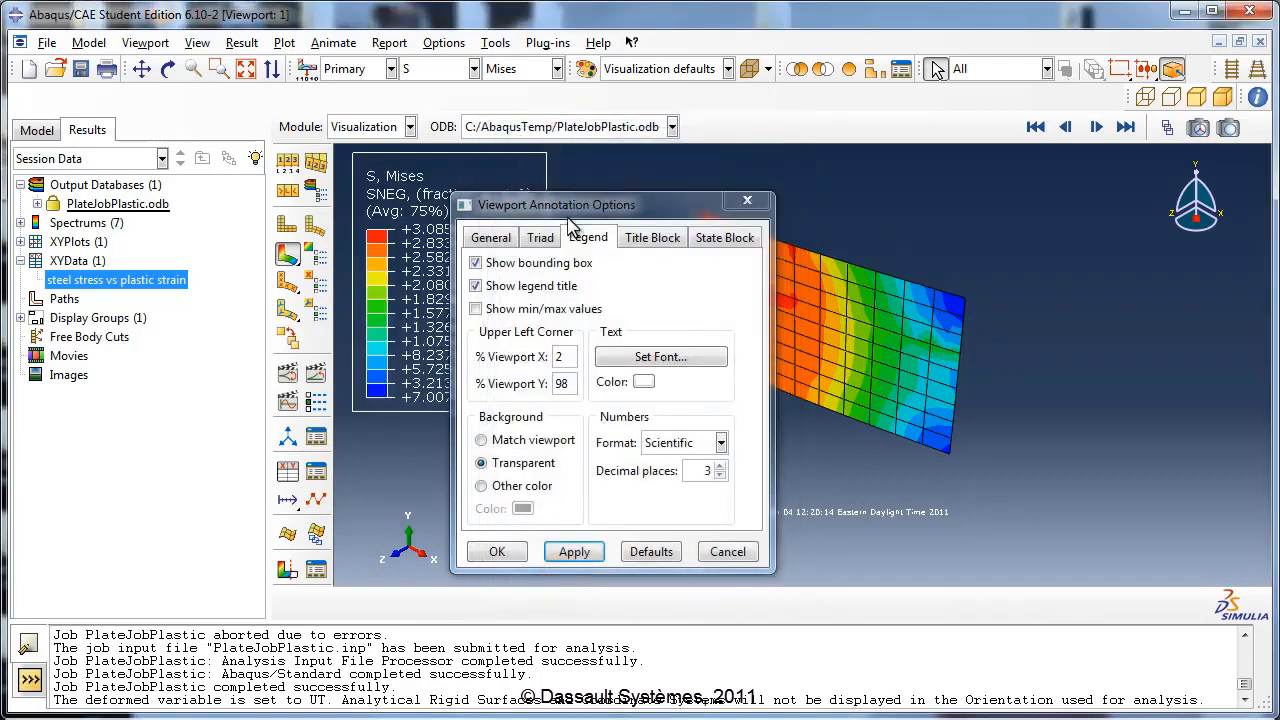
Start a shared font change for the title block and state block annotations, with a size of 14 points
mouse_move(571, 217)
left_mouse_down()
mouse_move(856, 227)
mouse_move(935, 265)
mouse_move(861, 242)
left_mouse_up()
left_click(940, 268)
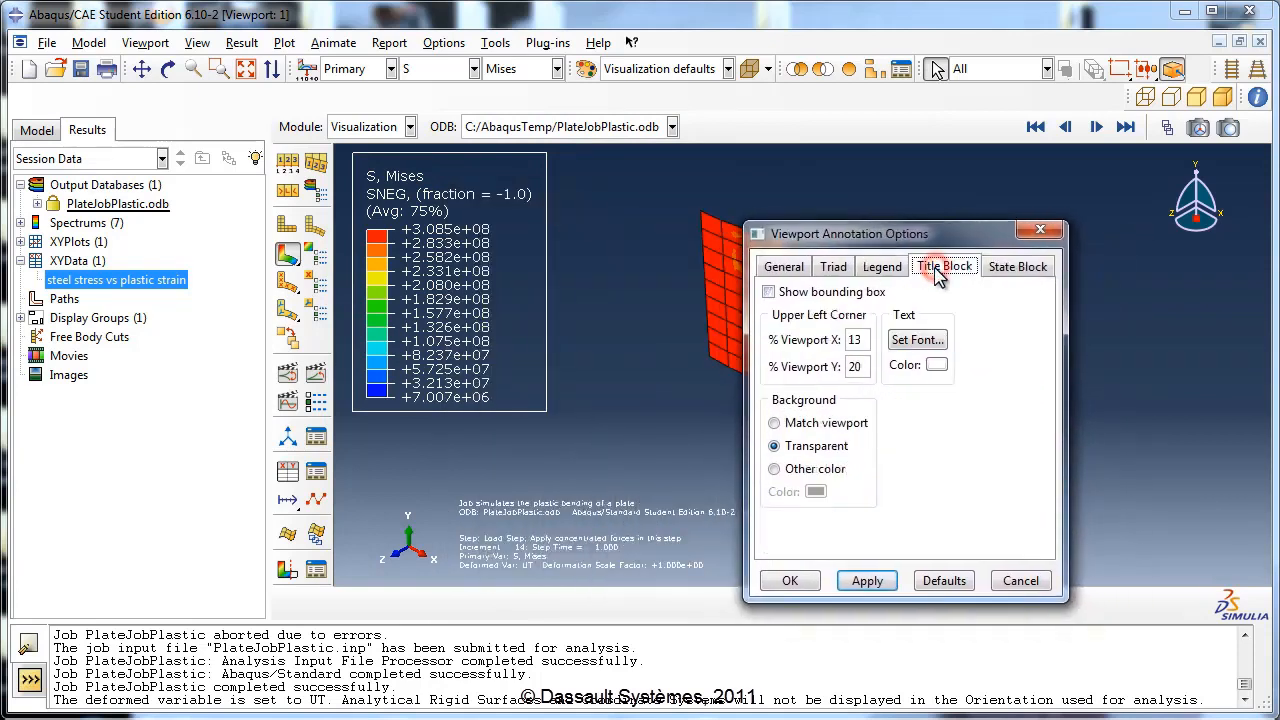
left_click(914, 339)
left_click_drag(645, 130, 887, 145)
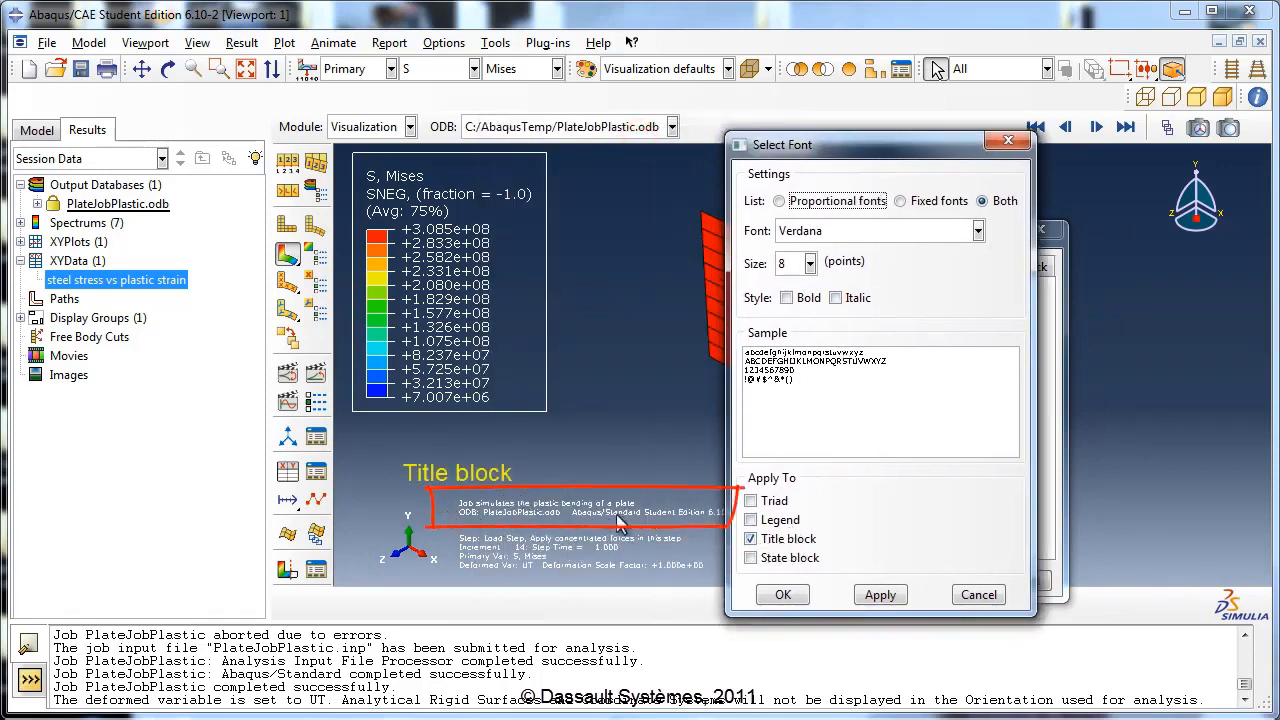
left_click(778, 562)
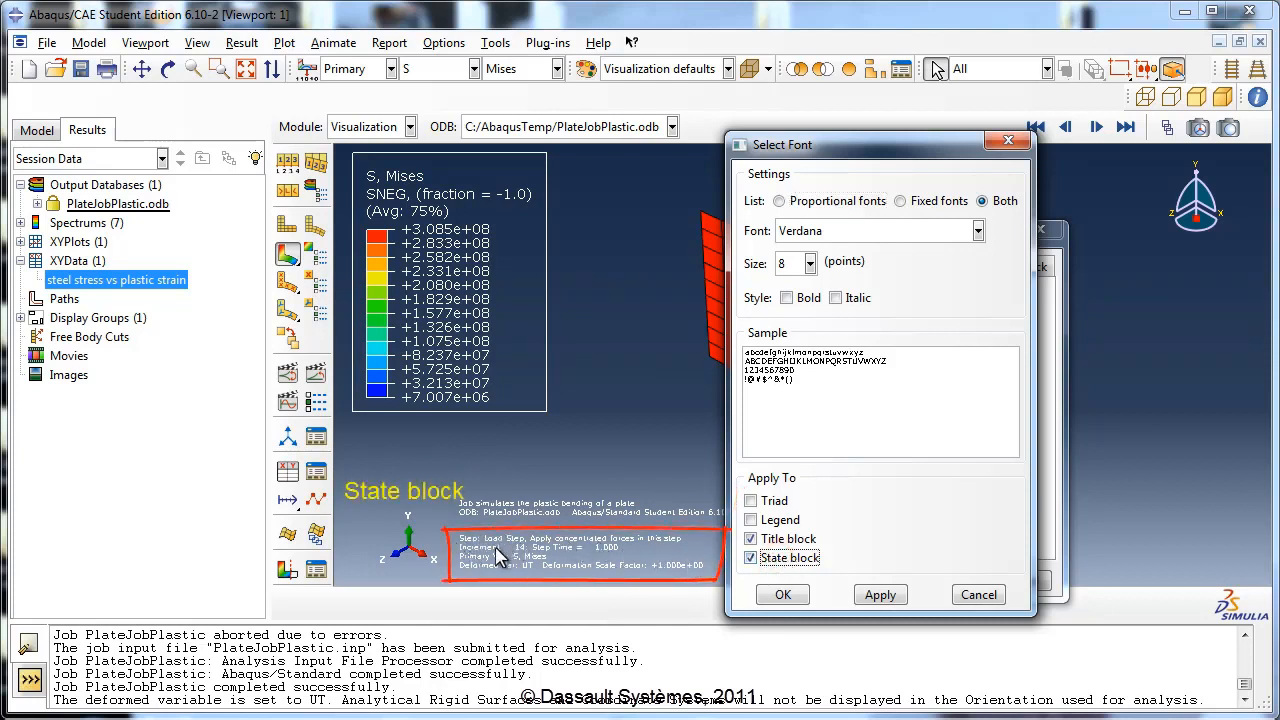
left_click(809, 264)
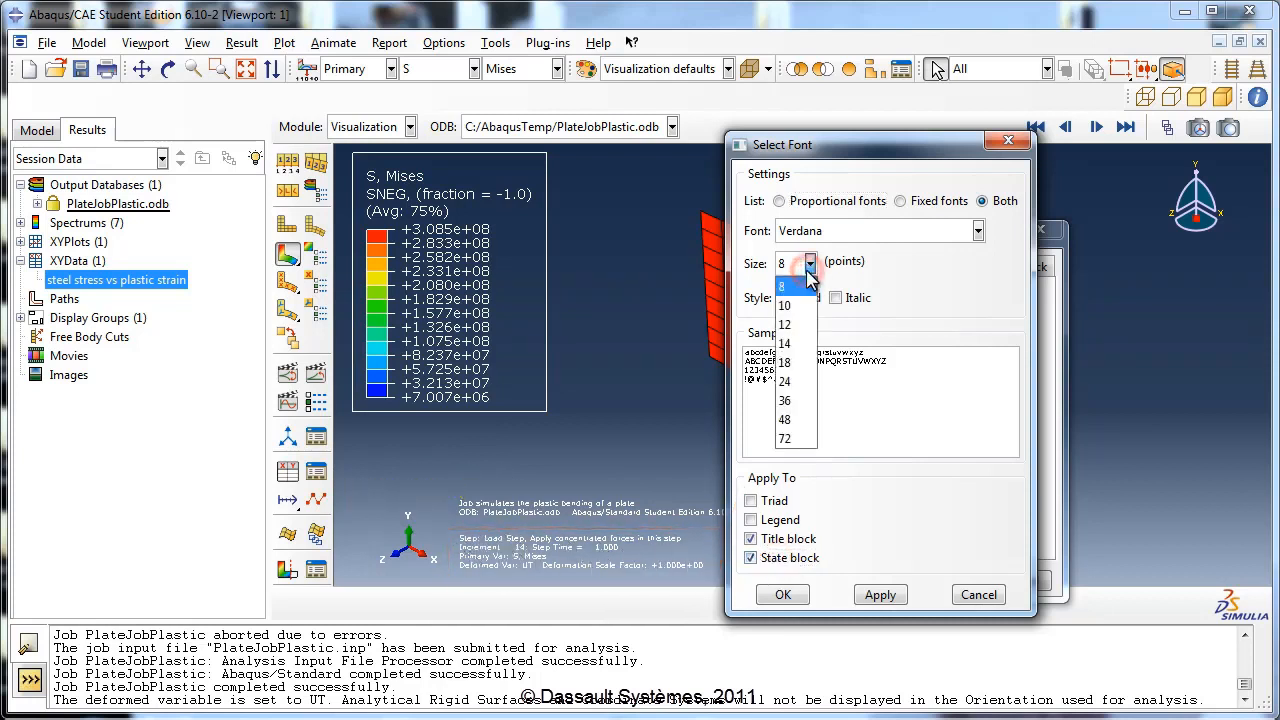
left_click(800, 343)
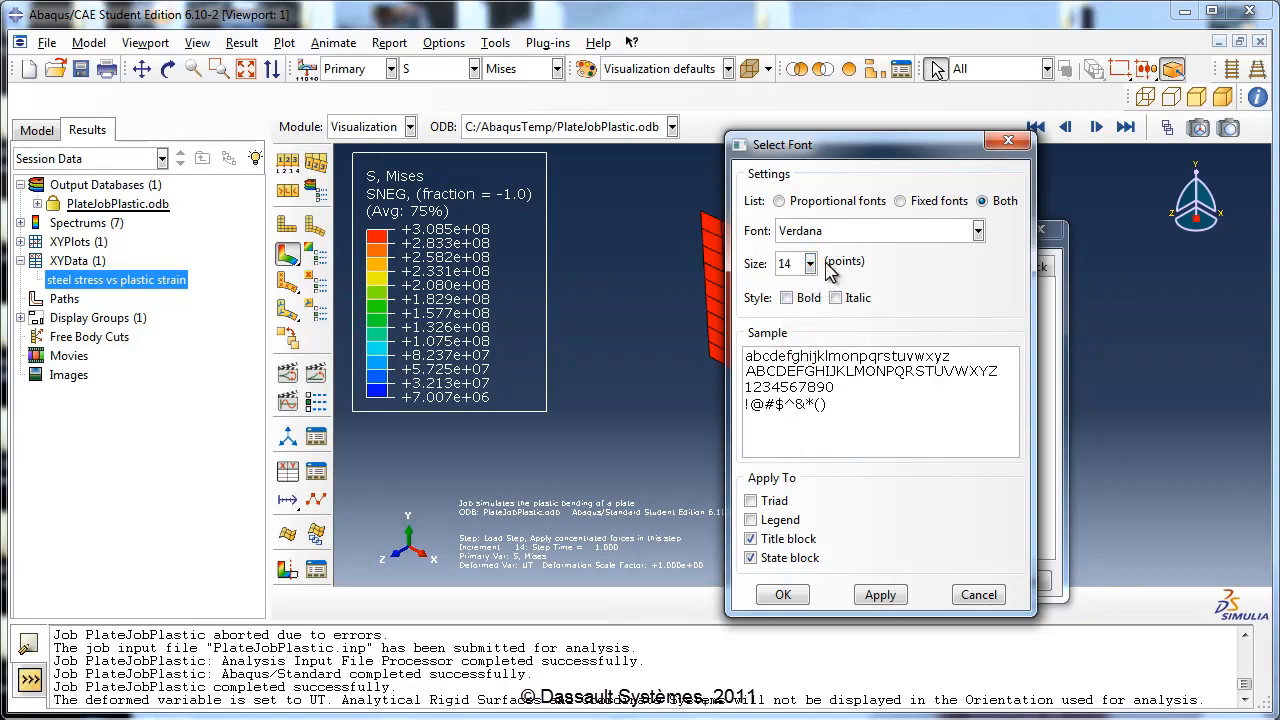
Set the title block and state block text to italic Times New Roman and accept the viewport annotation options
left_click(843, 236)
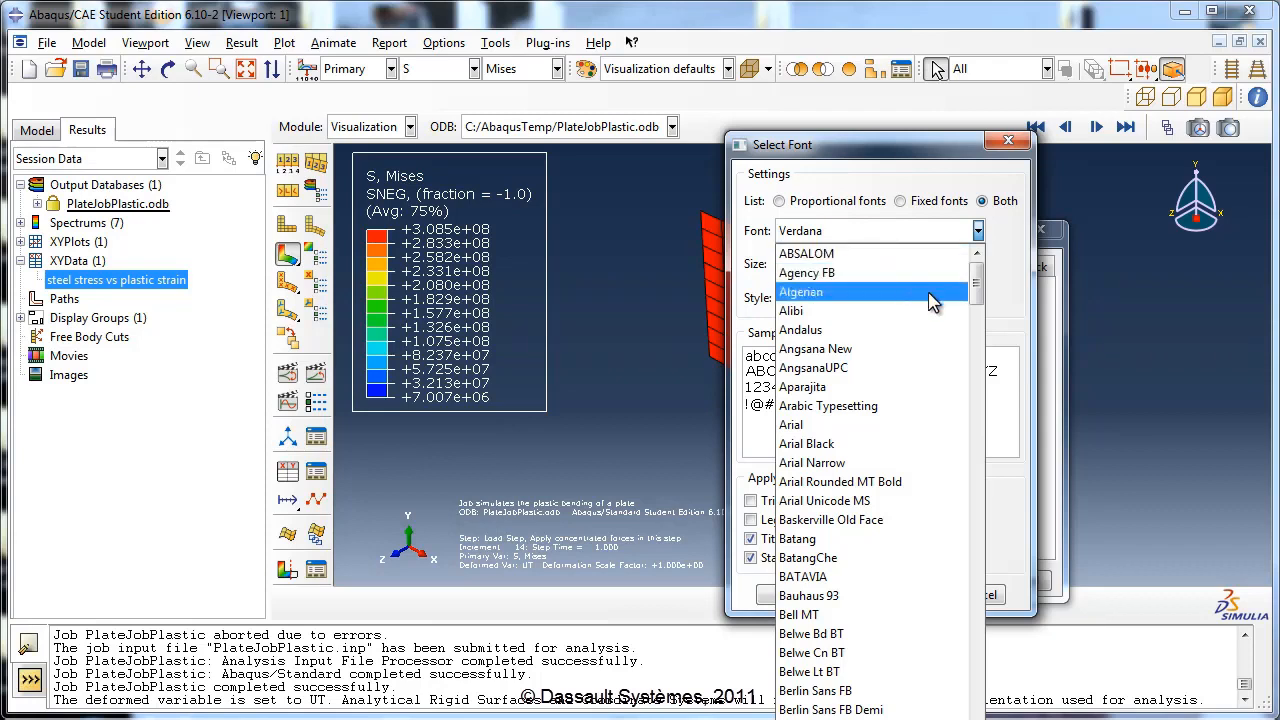
left_click_drag(976, 284, 973, 719)
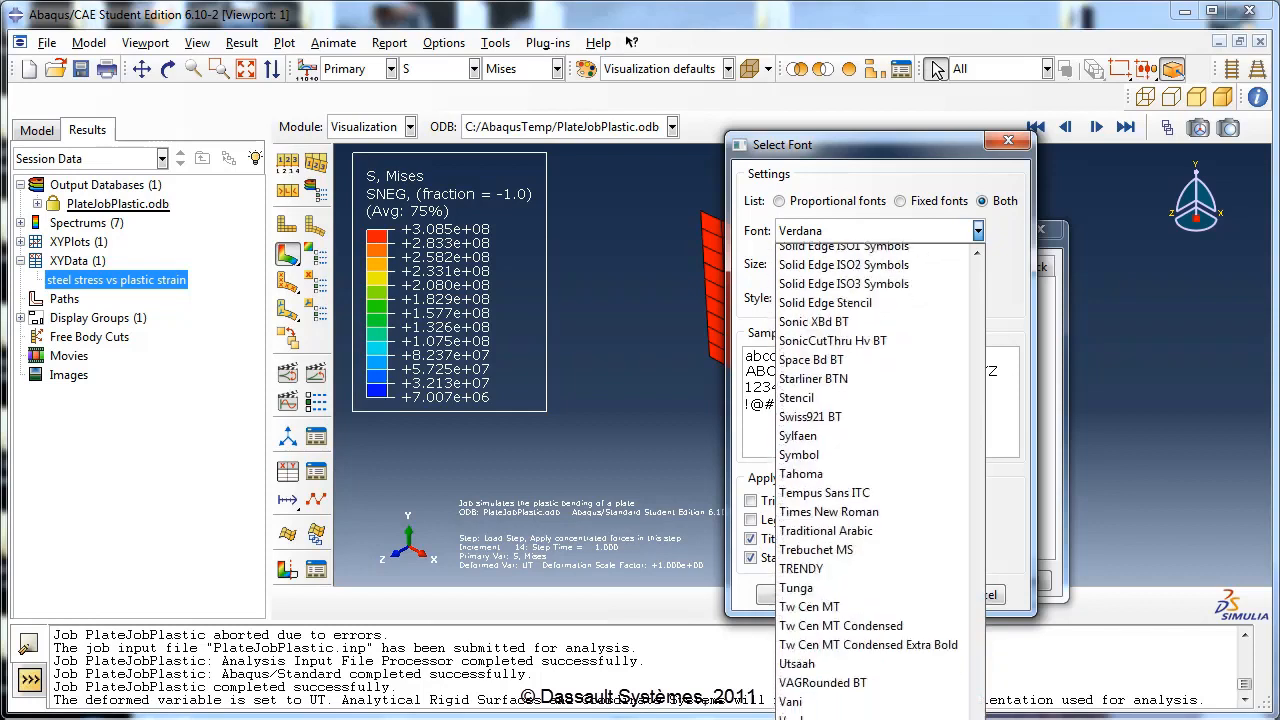
left_click(863, 511)
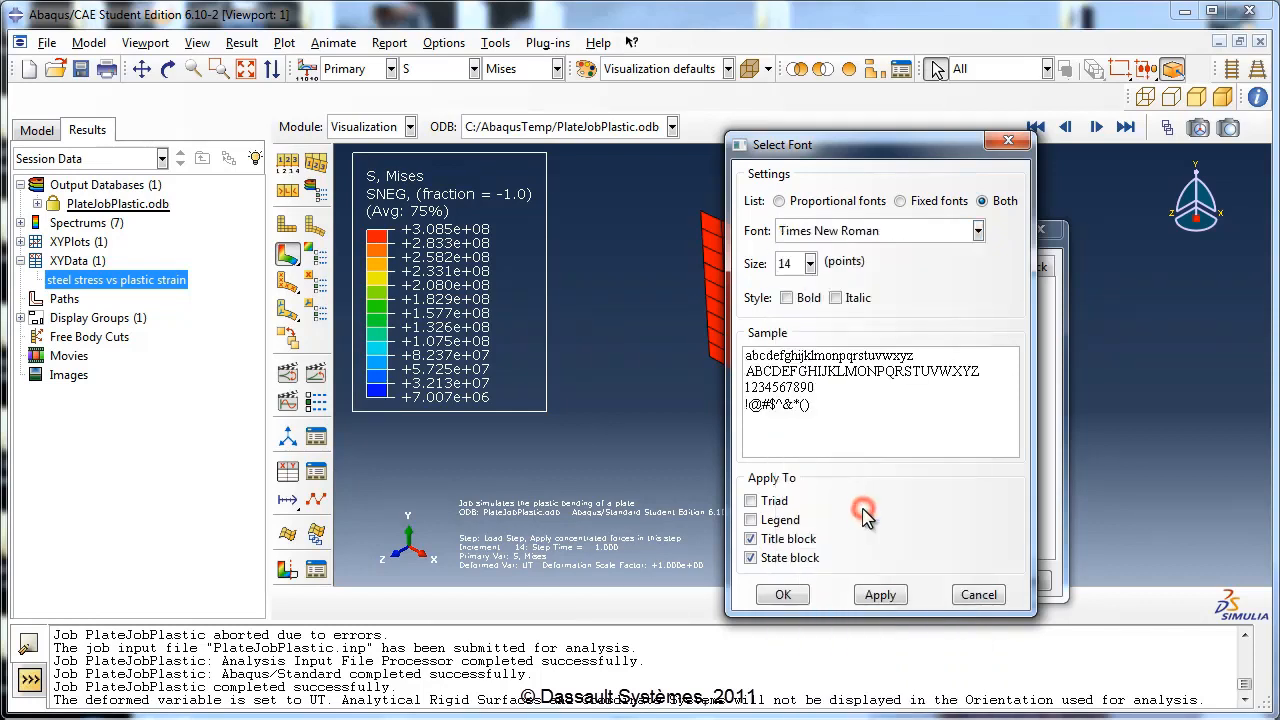
left_click(838, 298)
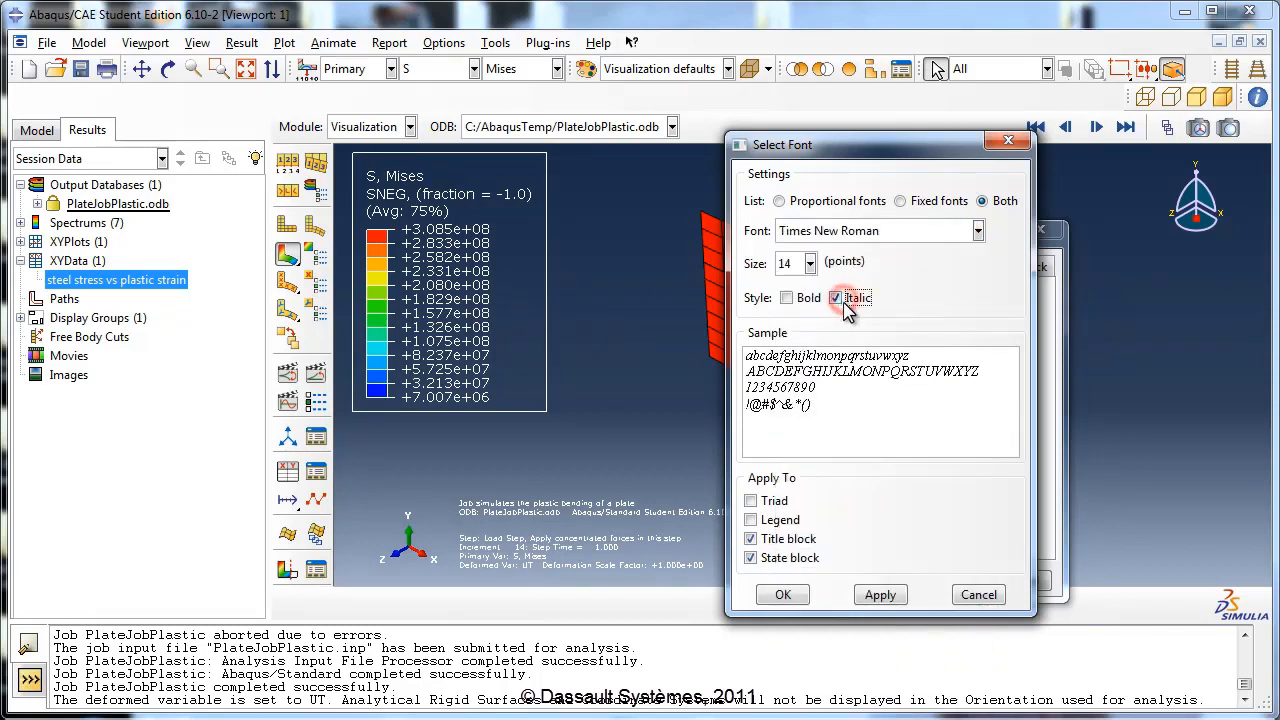
left_click(790, 596)
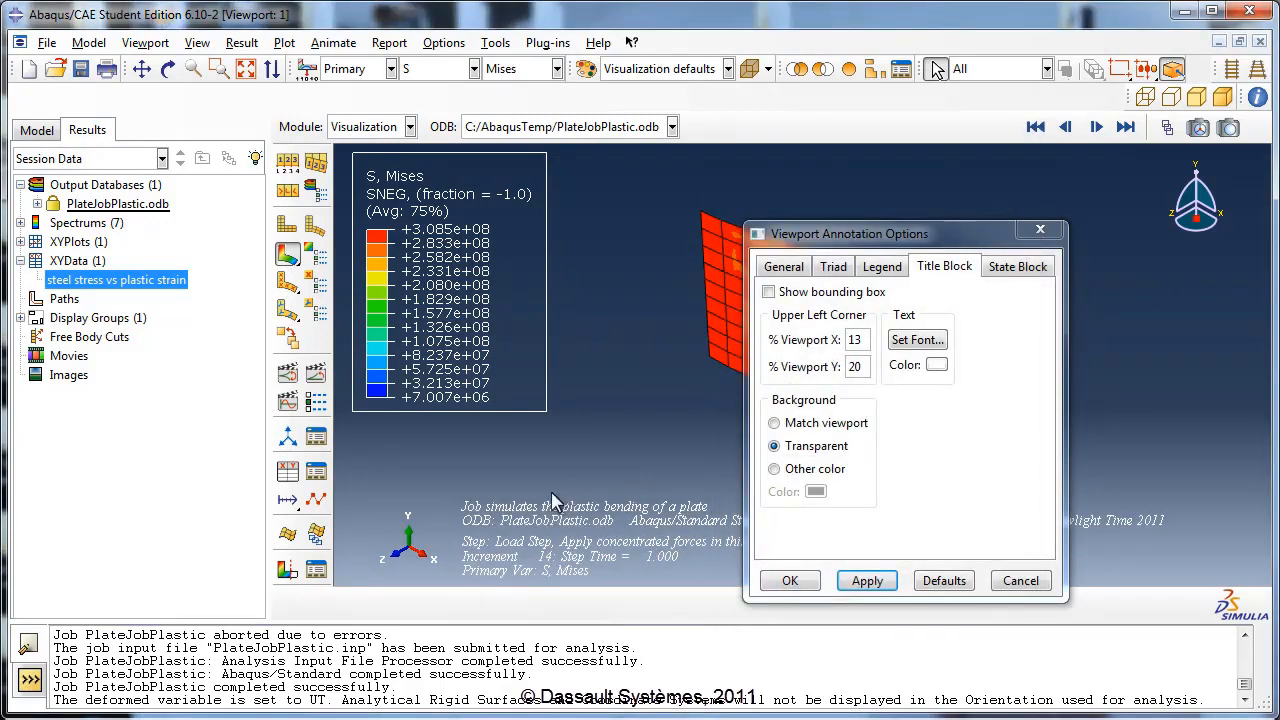
left_click(795, 581)
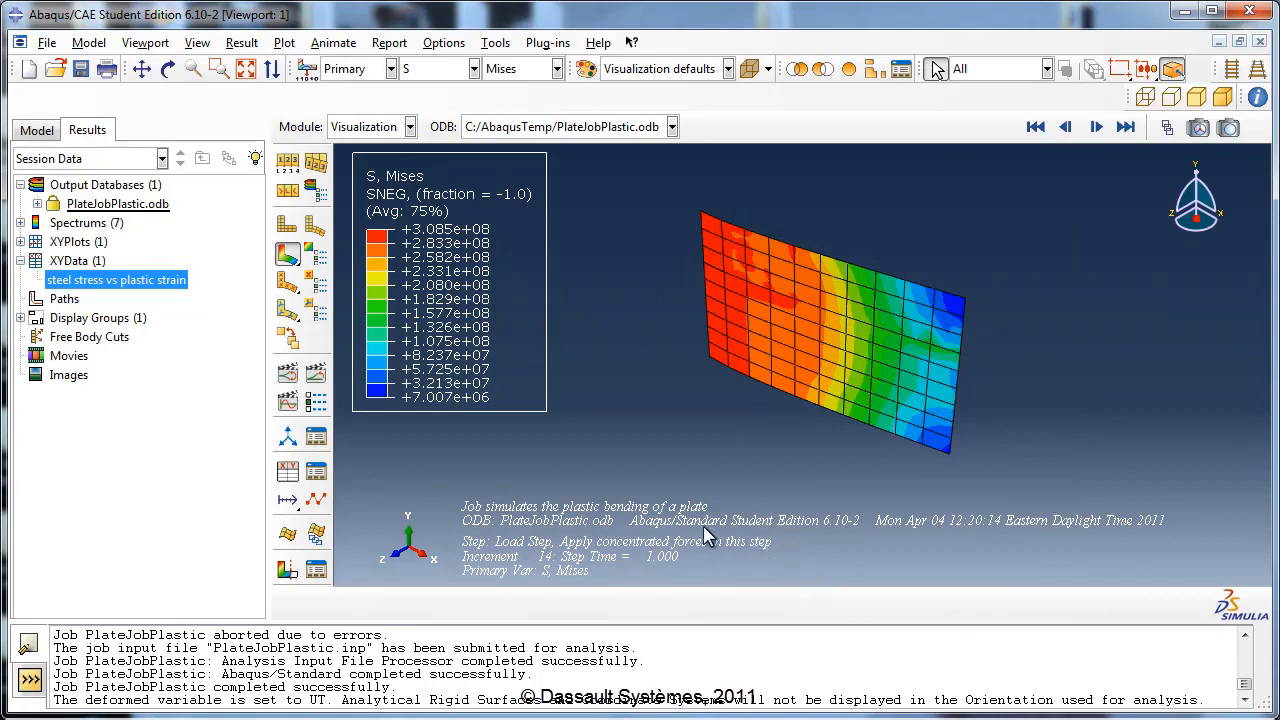
Examine the PlateJobPlastic job files in the AbaqusTemp folder in Windows Explorer, then minimize the folder window
left_click(35, 134)
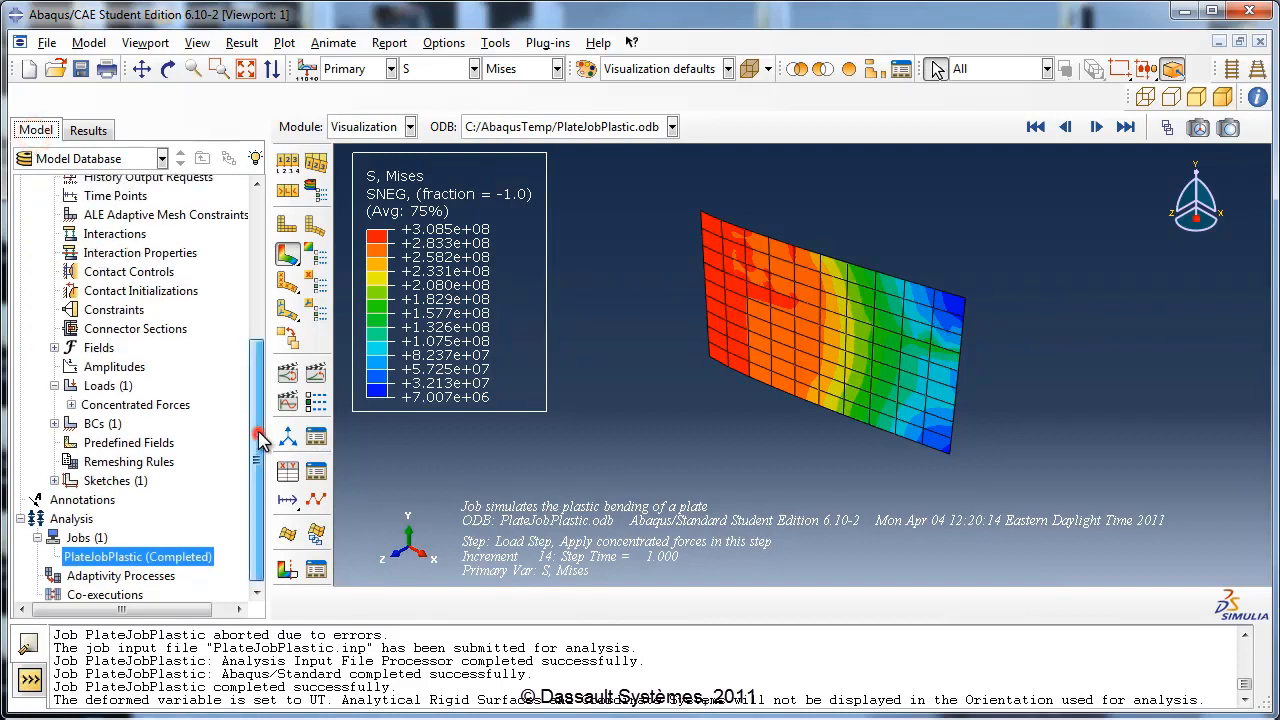
left_click_drag(258, 434, 245, 462)
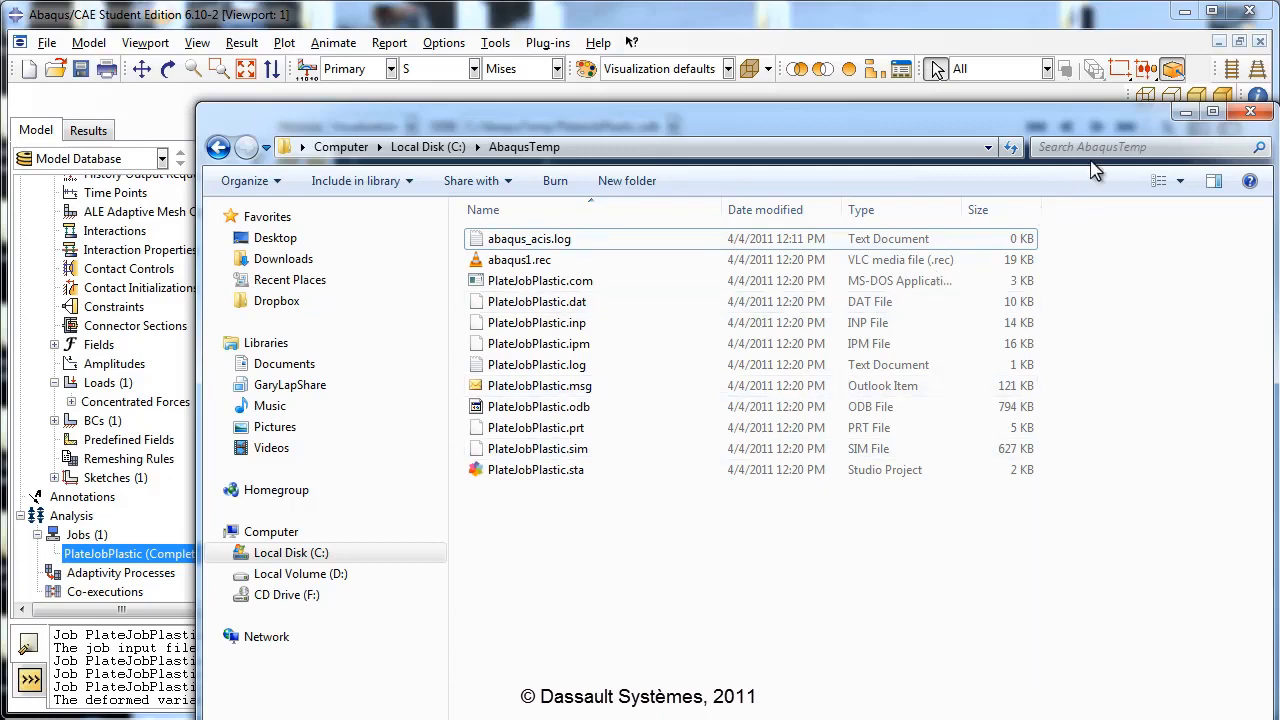
left_click(1185, 111)
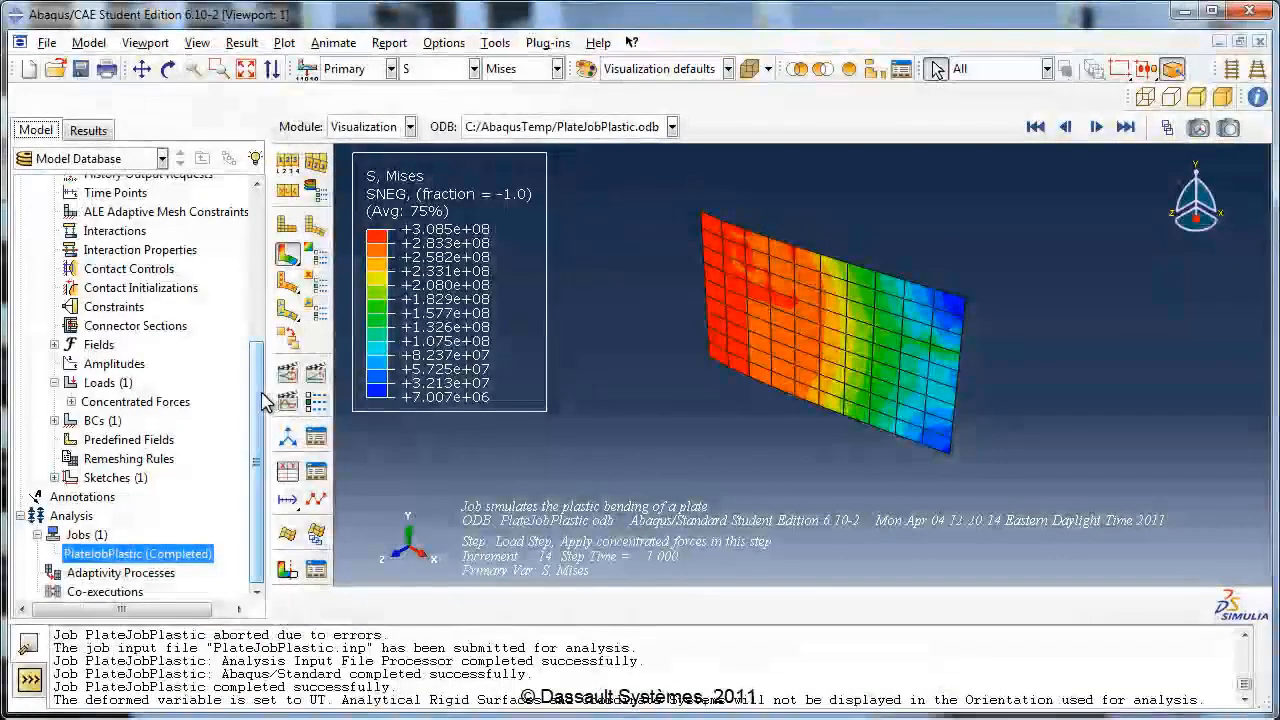
In the Step module, edit the restart request for Load Step to a frequency of 1 with overlay enabled
left_click_drag(263, 400, 268, 315)
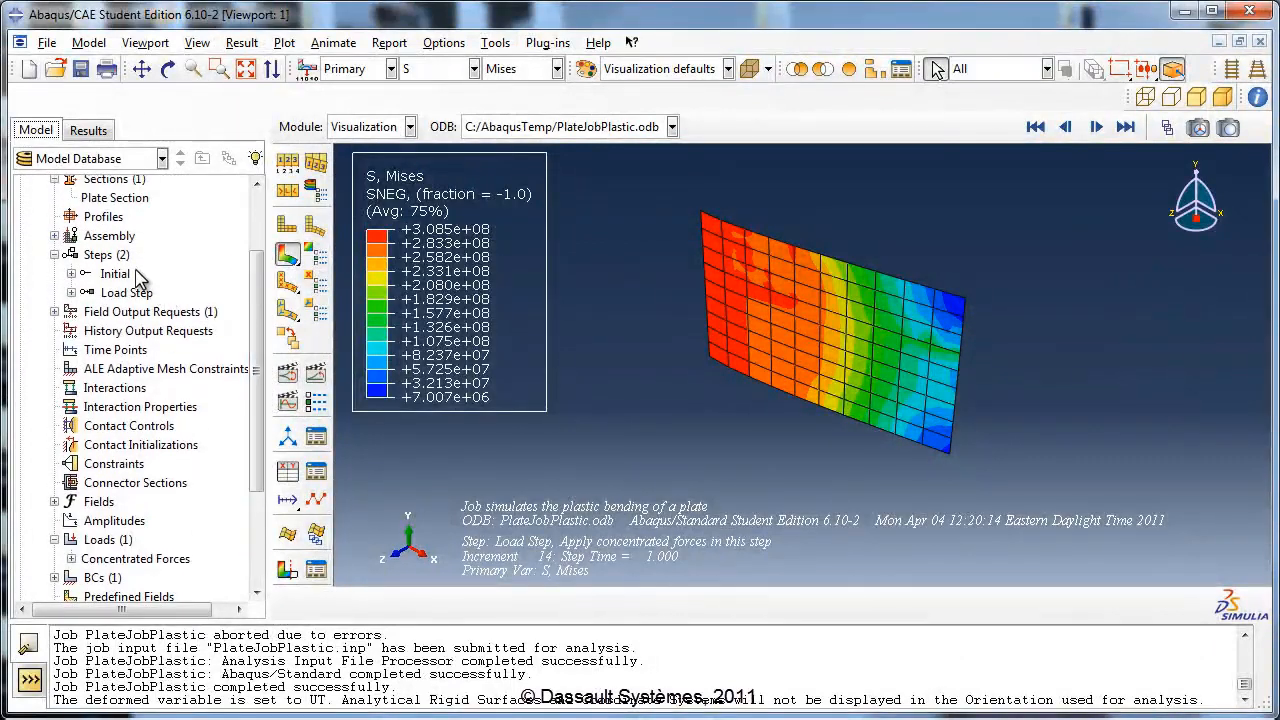
left_click(382, 130)
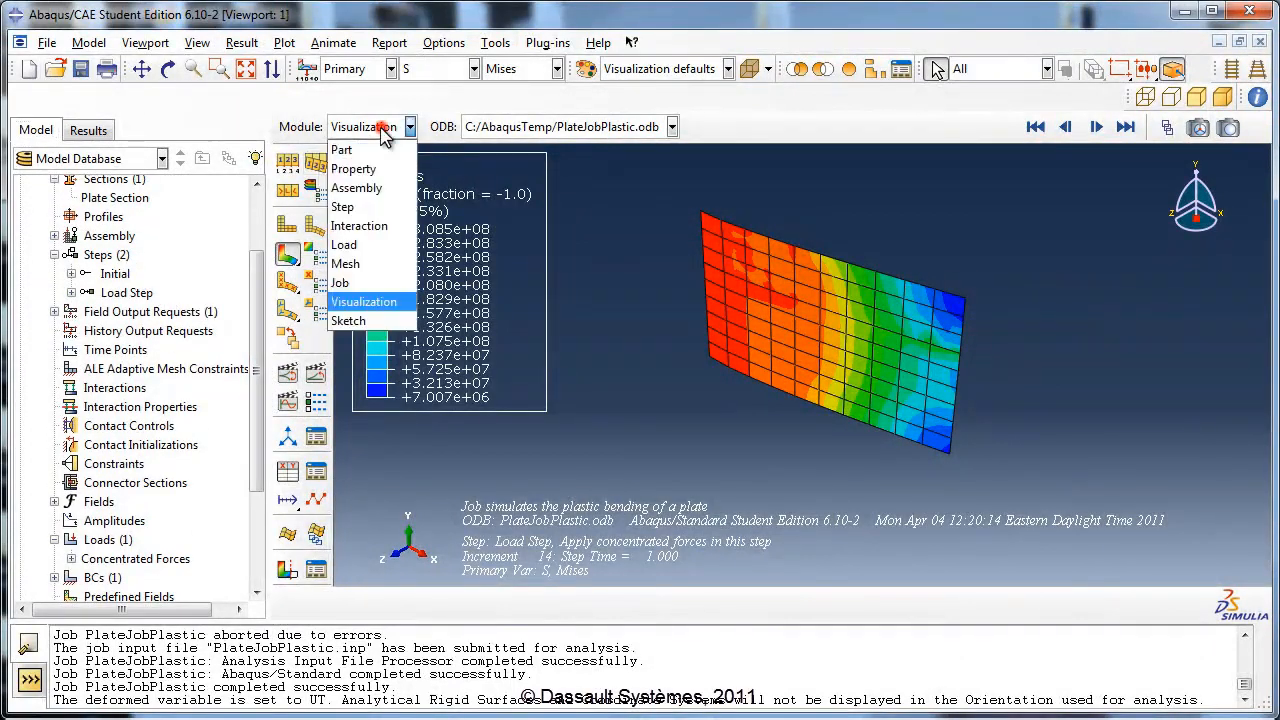
left_click(359, 207)
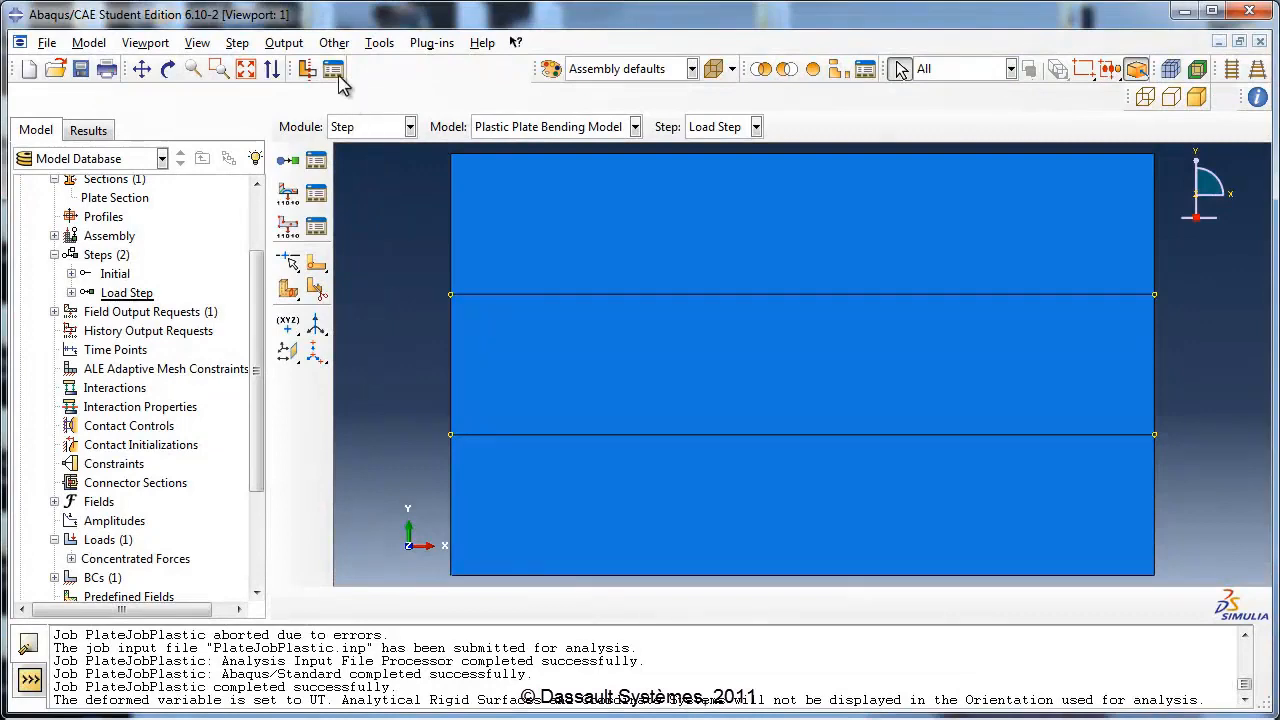
left_click(288, 44)
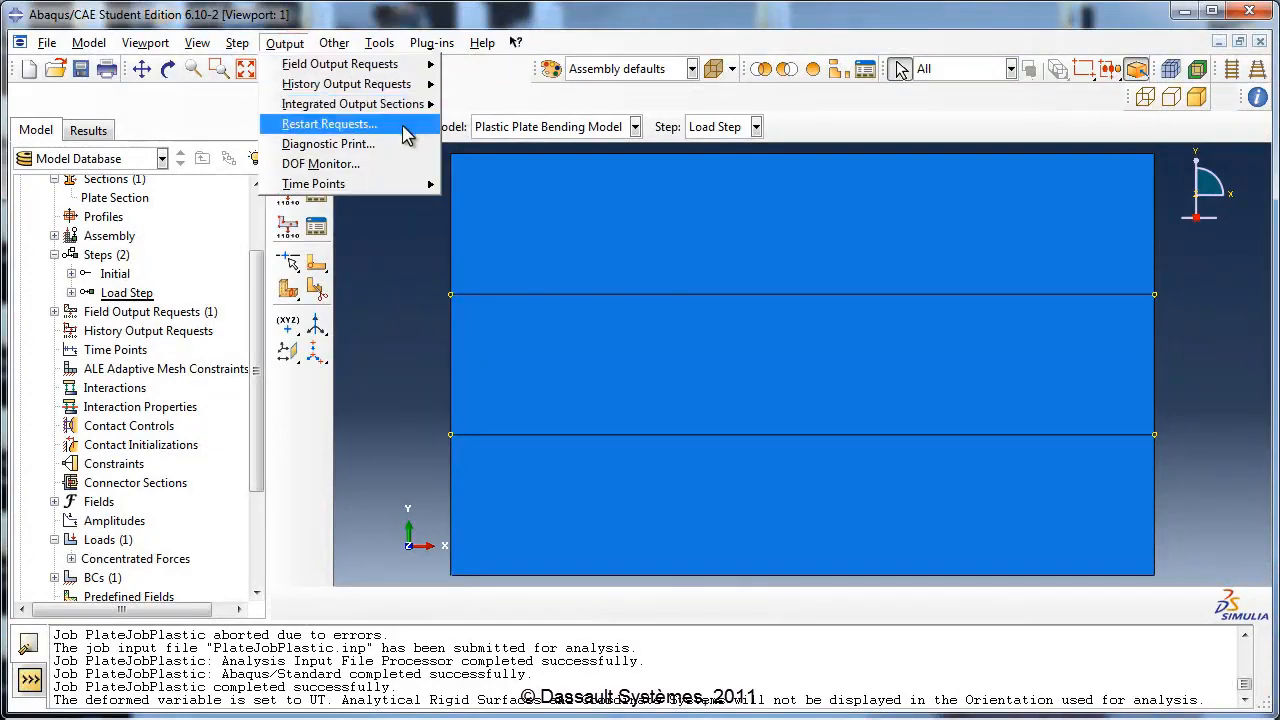
left_click(405, 135)
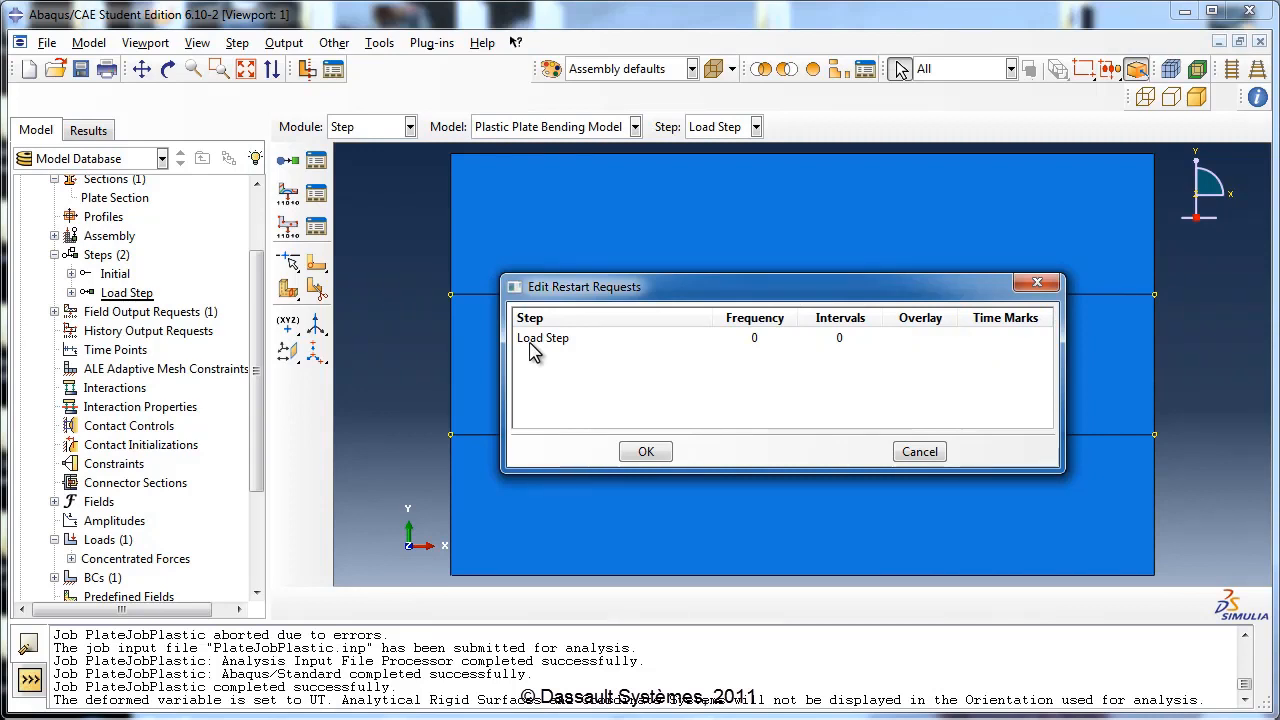
left_click(765, 340)
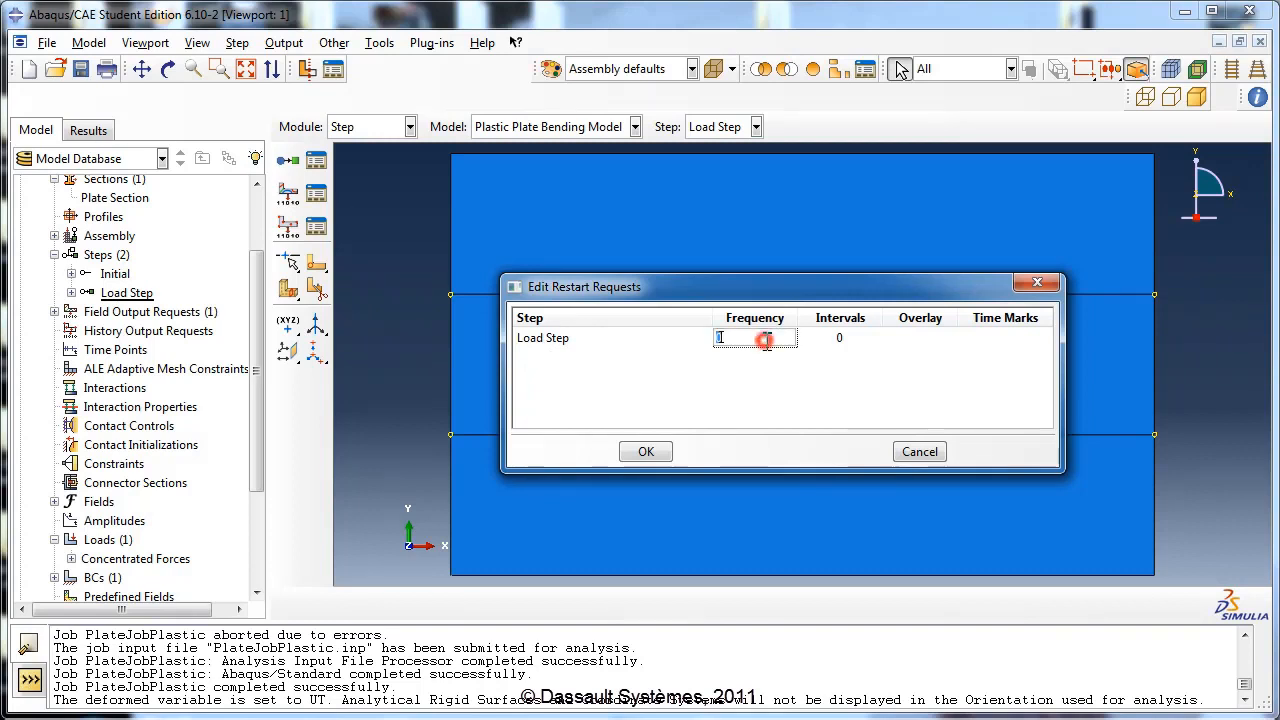
left_click(790, 370)
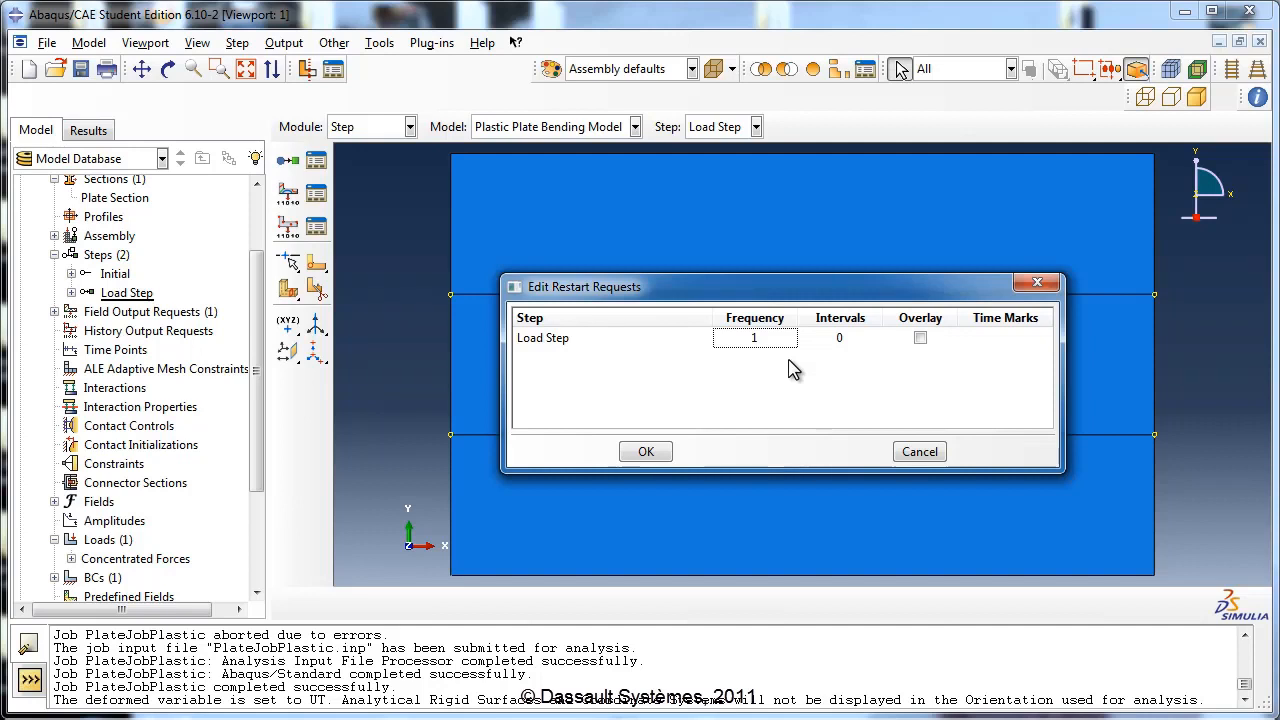
left_click(920, 340)
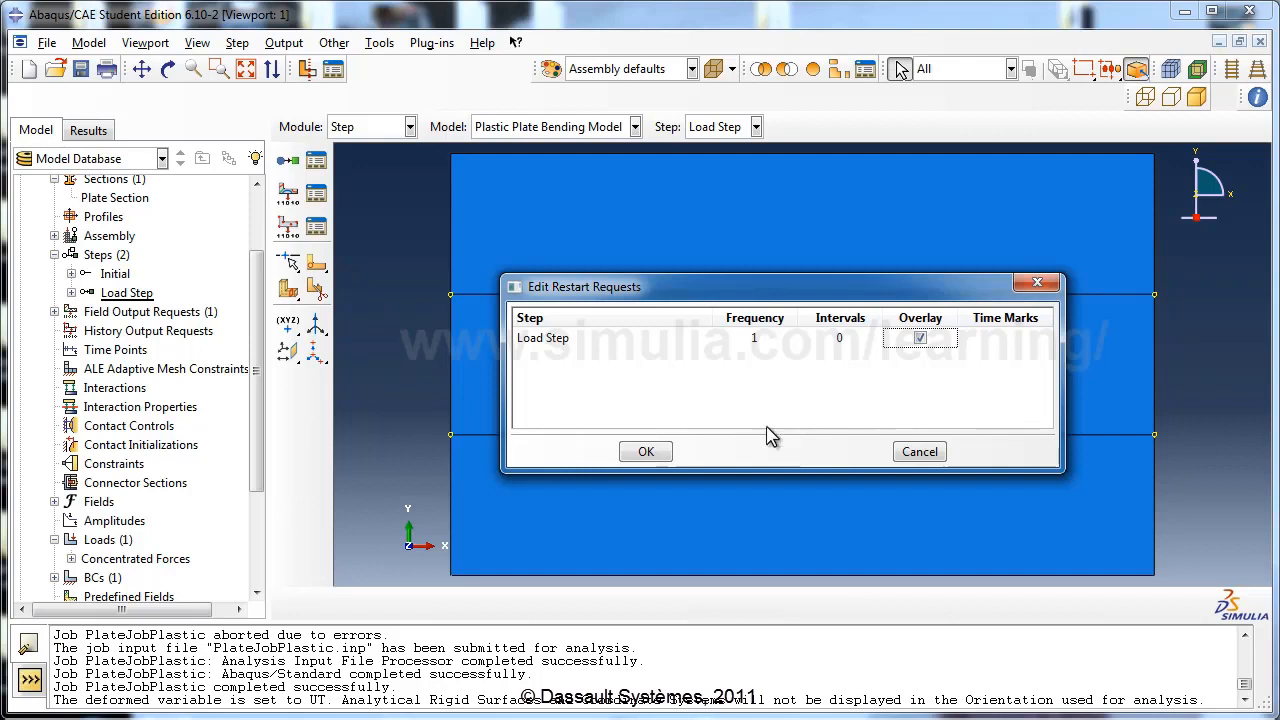
left_click(649, 450)
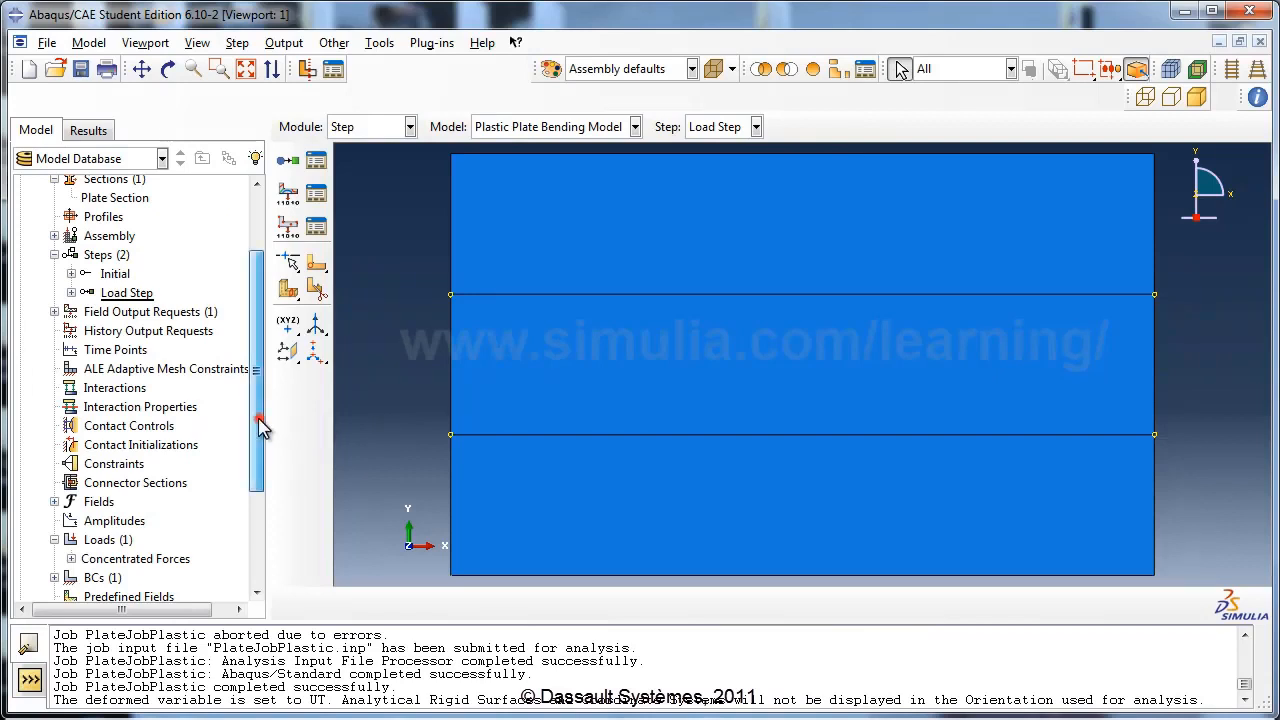
Submit PlateJobPlastic again with the restart request, overwriting its job files and continuing without history output
left_click_drag(257, 425, 257, 520)
right_click(194, 555)
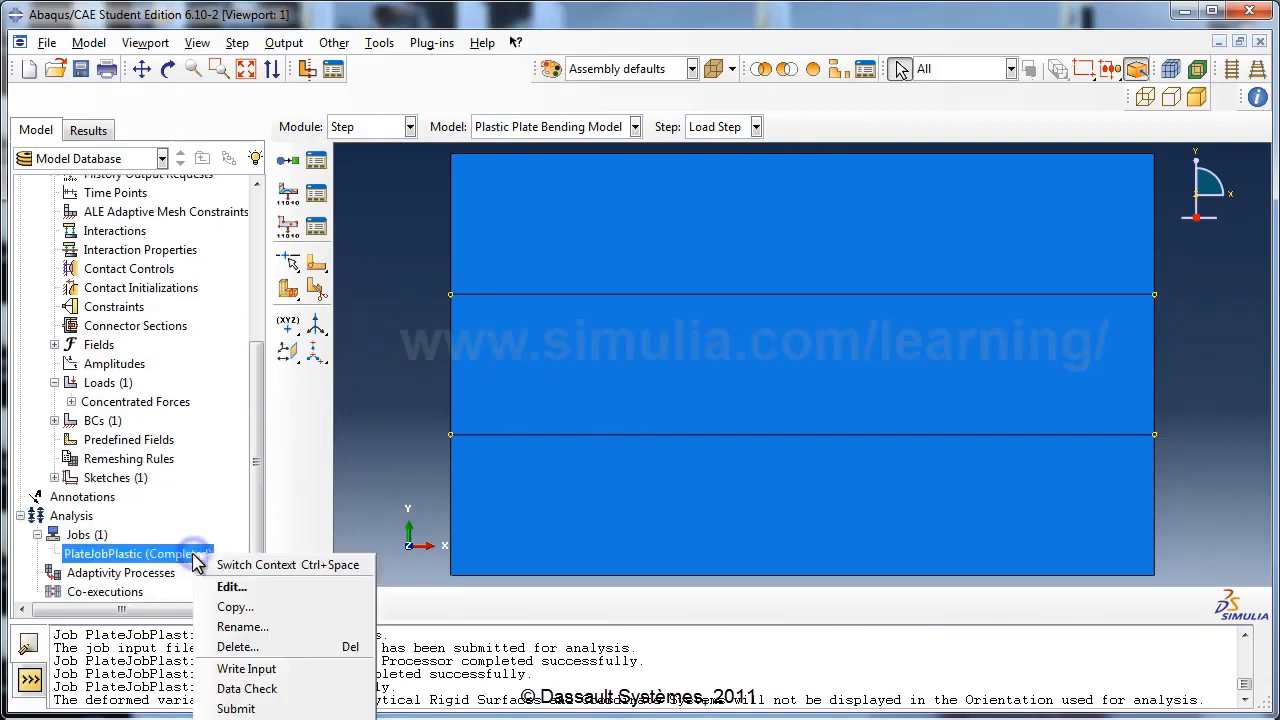
left_click(238, 706)
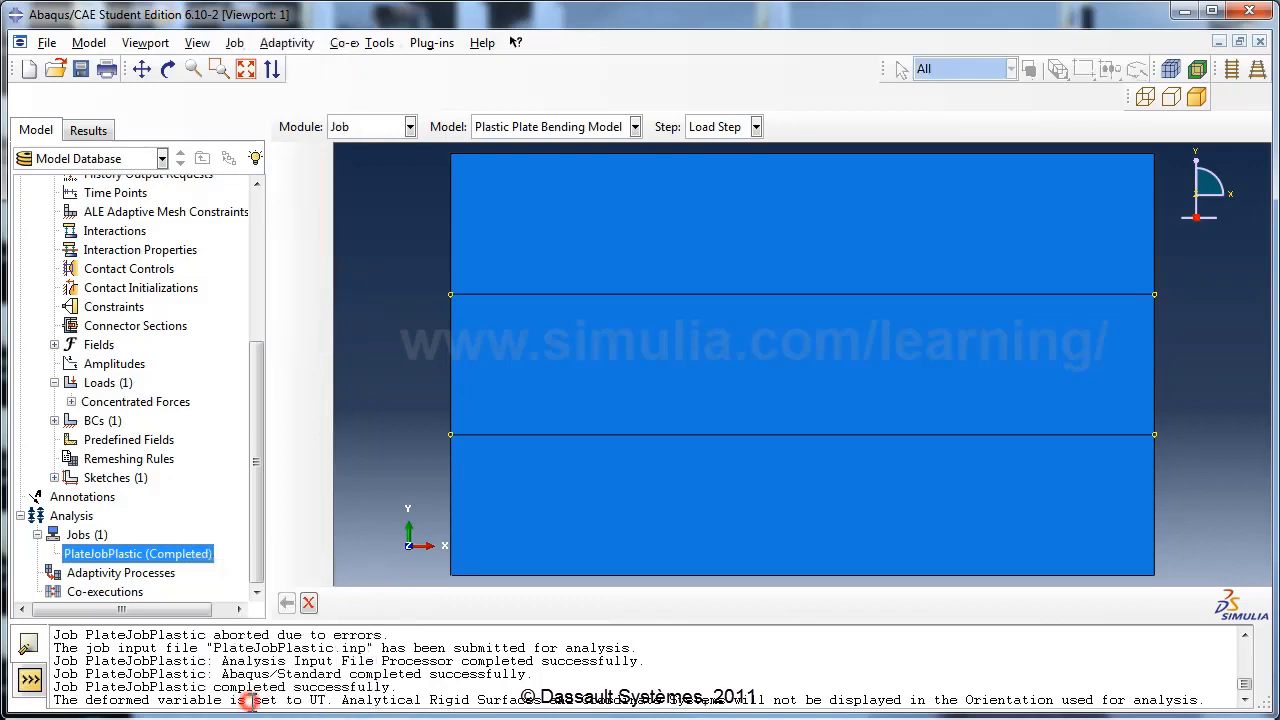
left_click(664, 407)
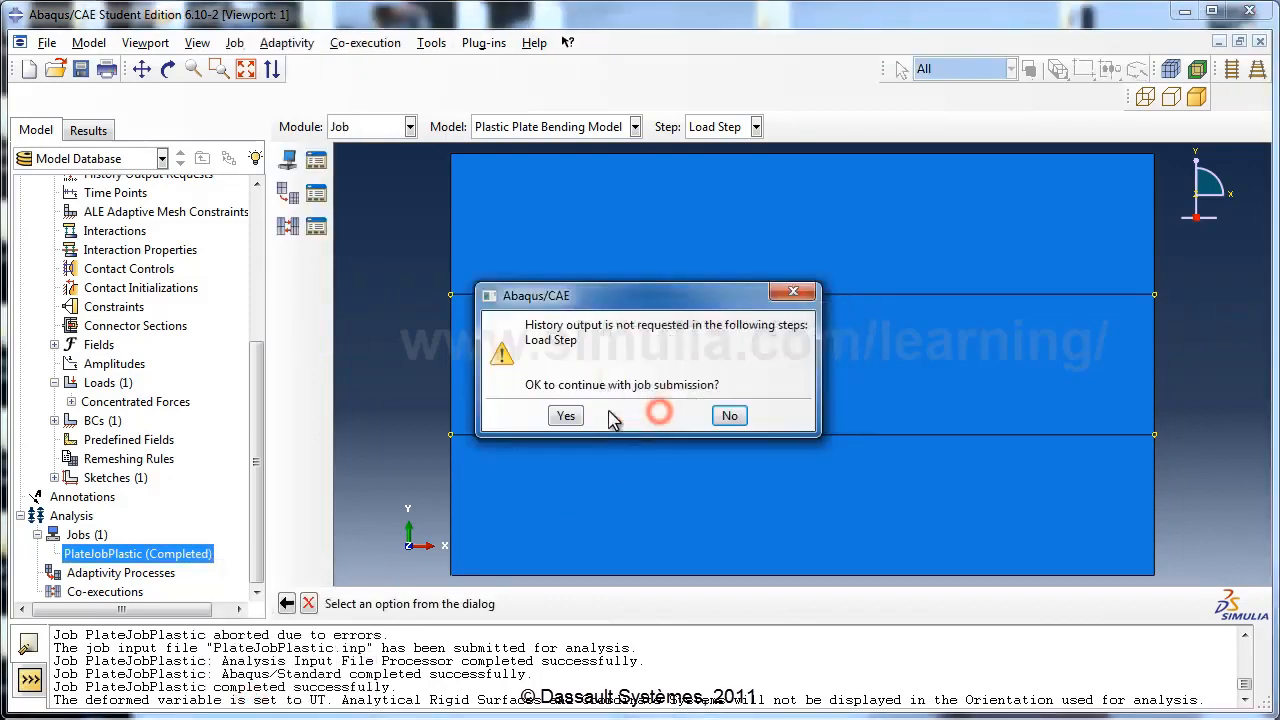
left_click(574, 414)
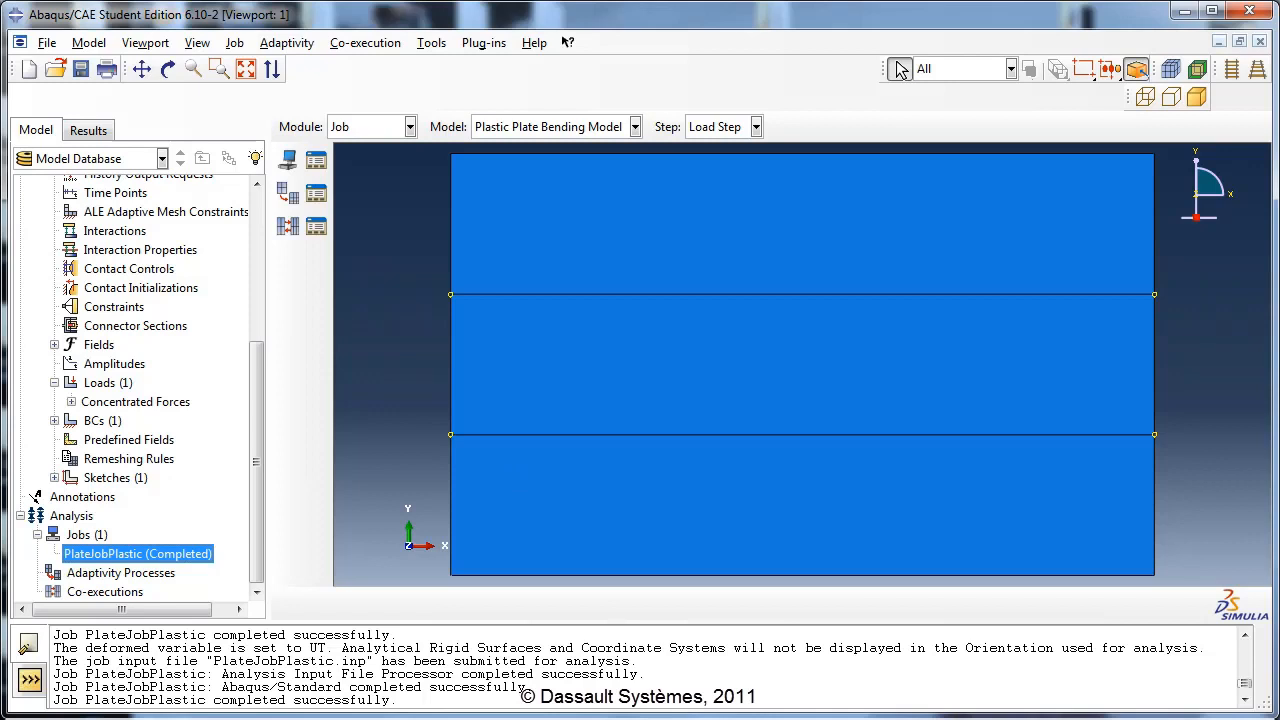
Examine the regenerated PlateJobPlastic restart file in the AbaqusTemp folder in Windows Explorer, then minimize the folder window
left_click(562, 718)
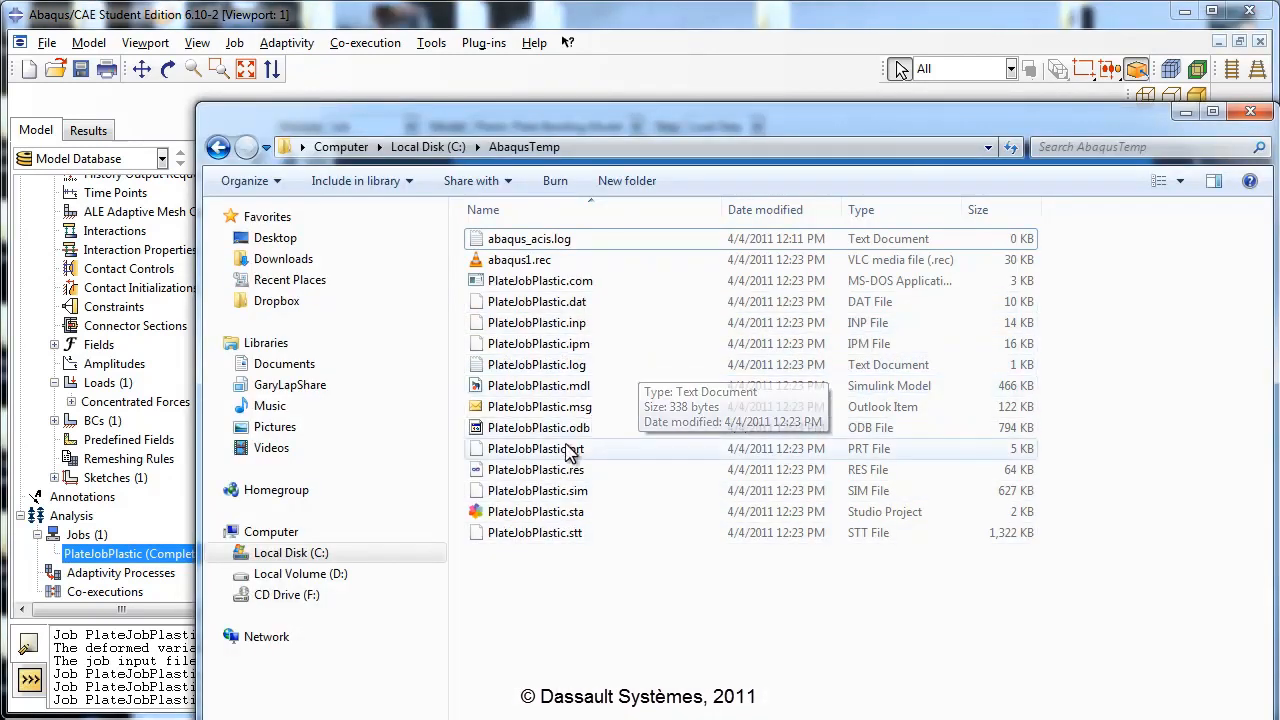
left_click(536, 470)
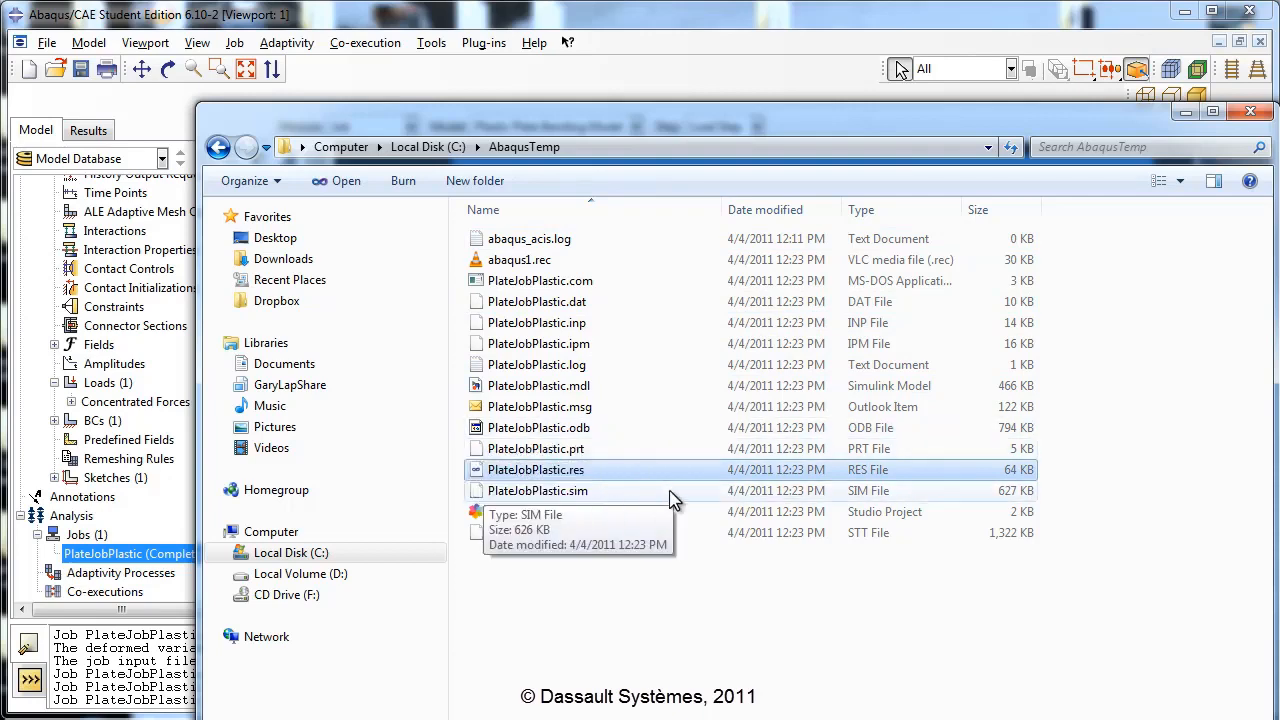
left_click(1183, 111)
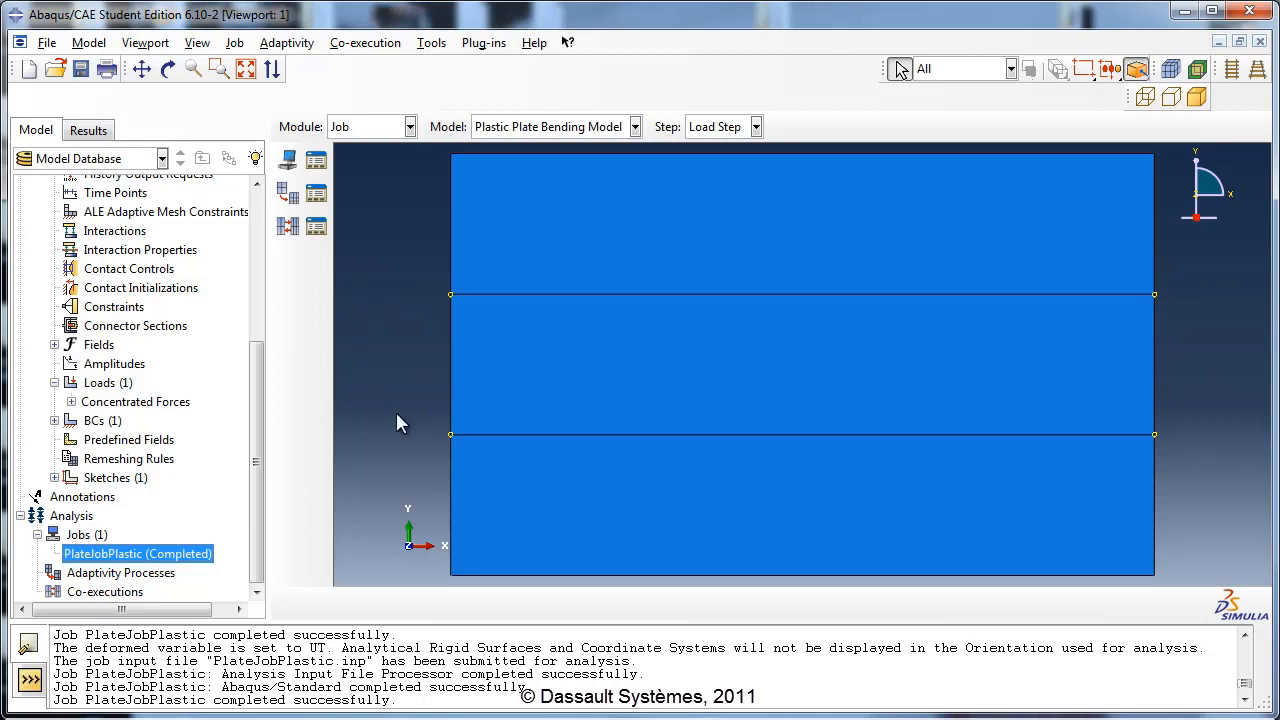
Copy the Plastic Plate Bending Model to a new model named Plate Springback Model
left_click_drag(261, 397, 270, 250)
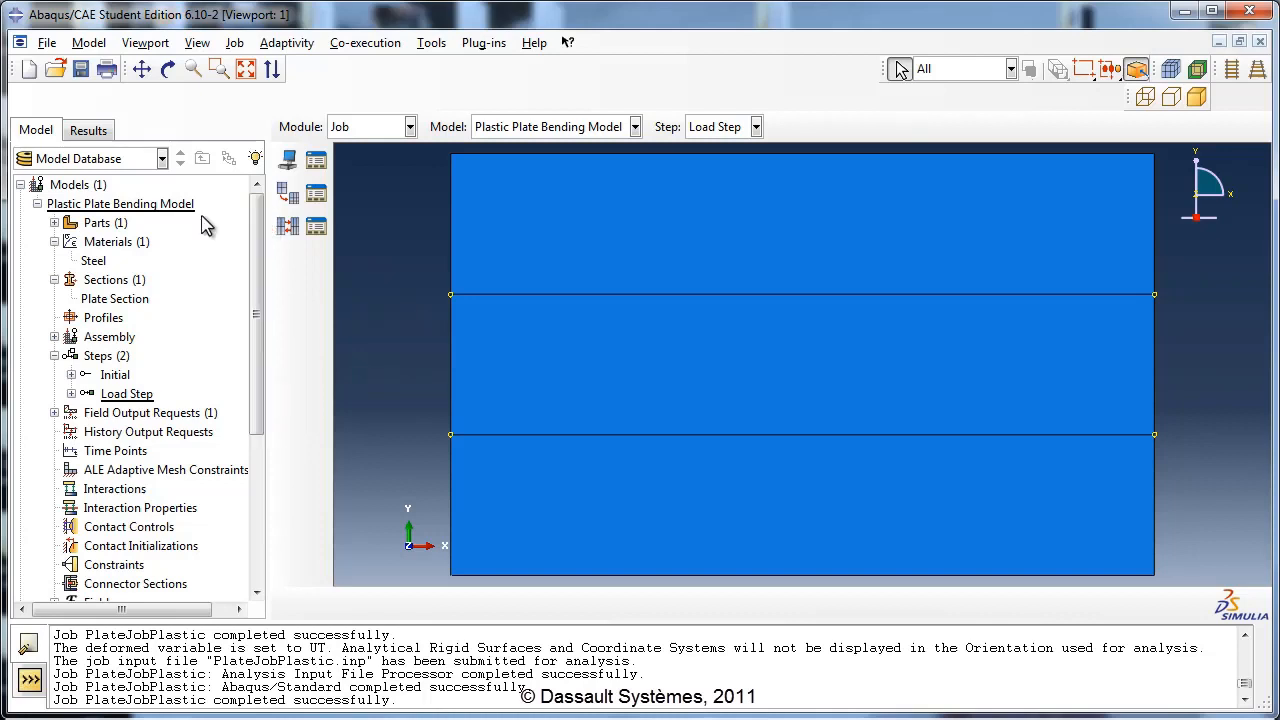
left_click(37, 204)
right_click(85, 205)
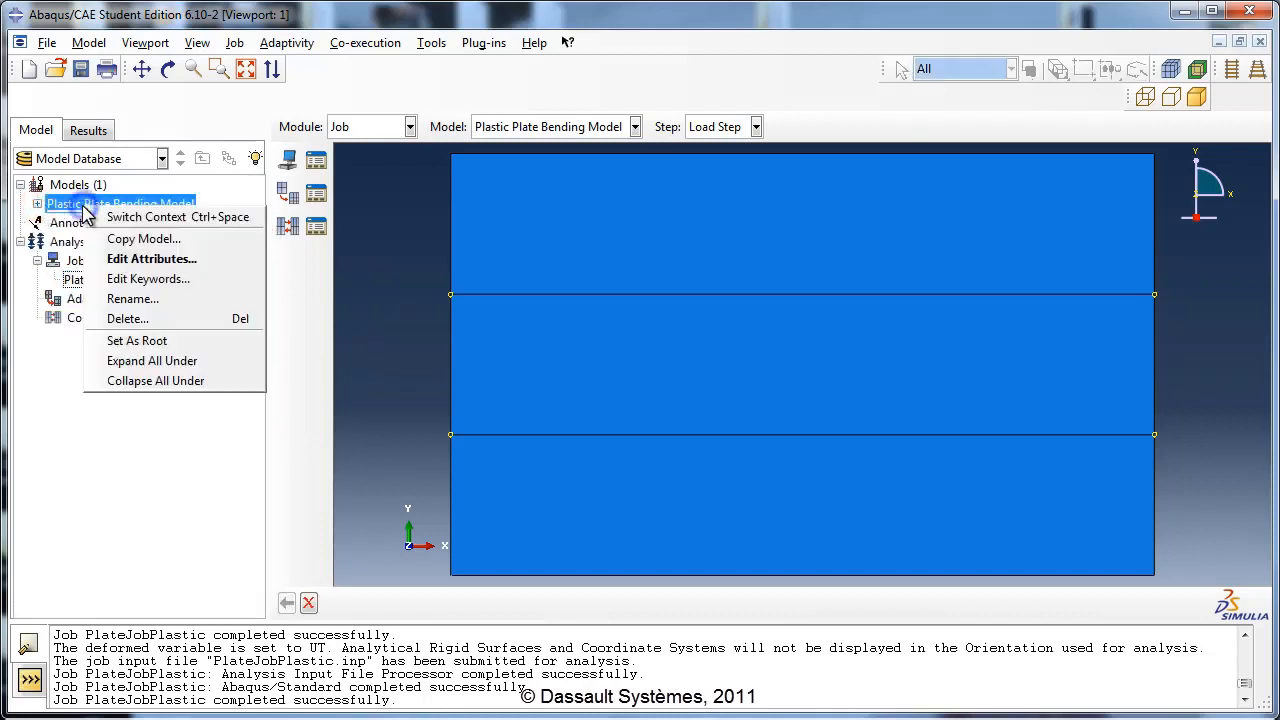
left_click(190, 243)
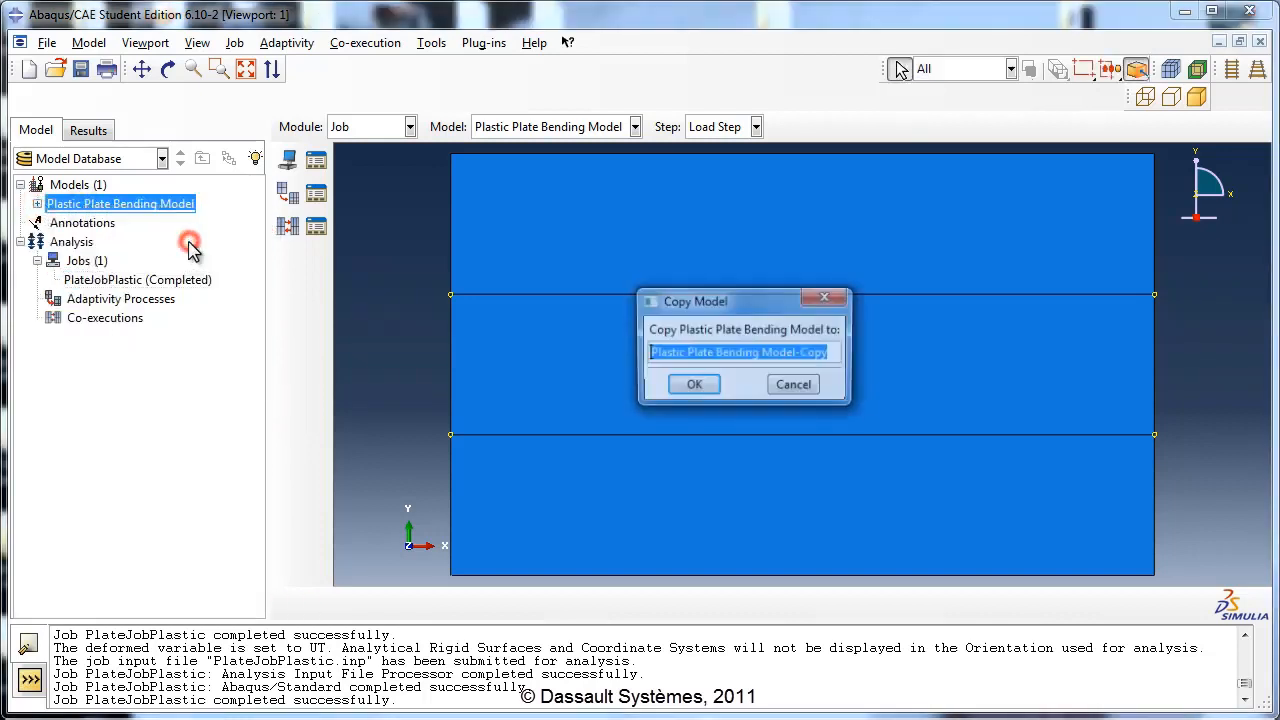
left_click_drag(660, 302, 417, 320)
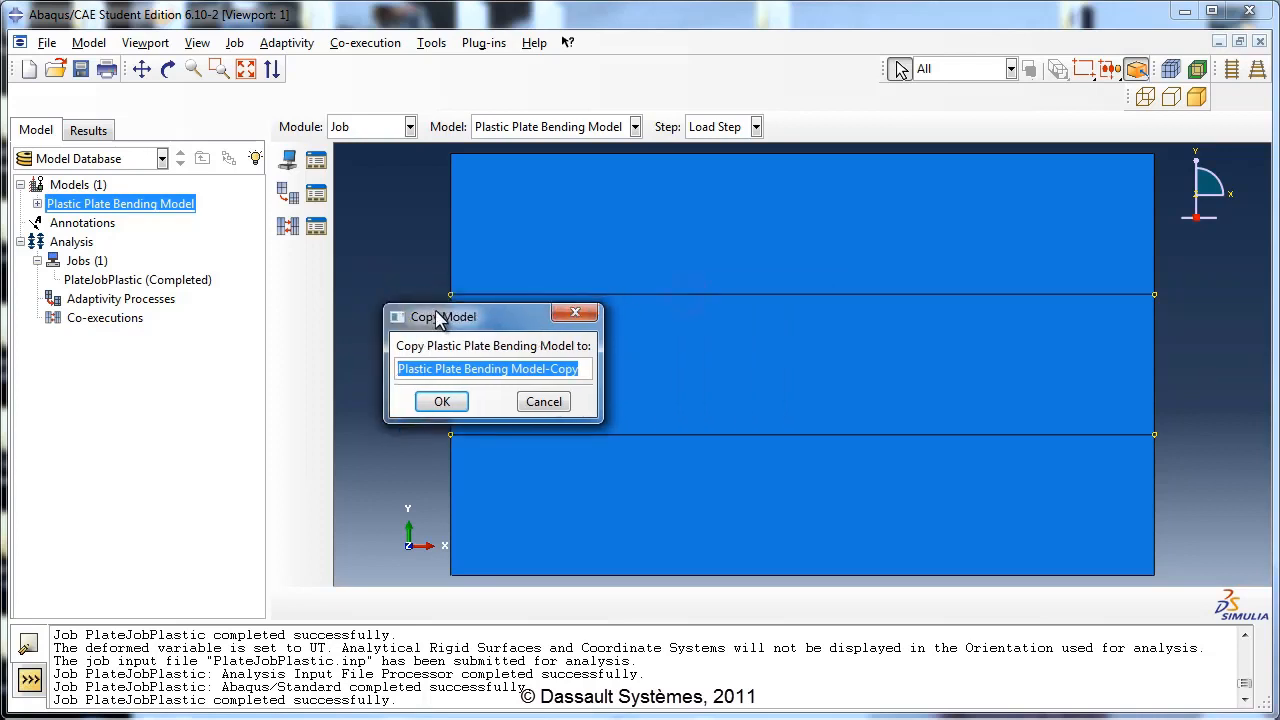
type("P")
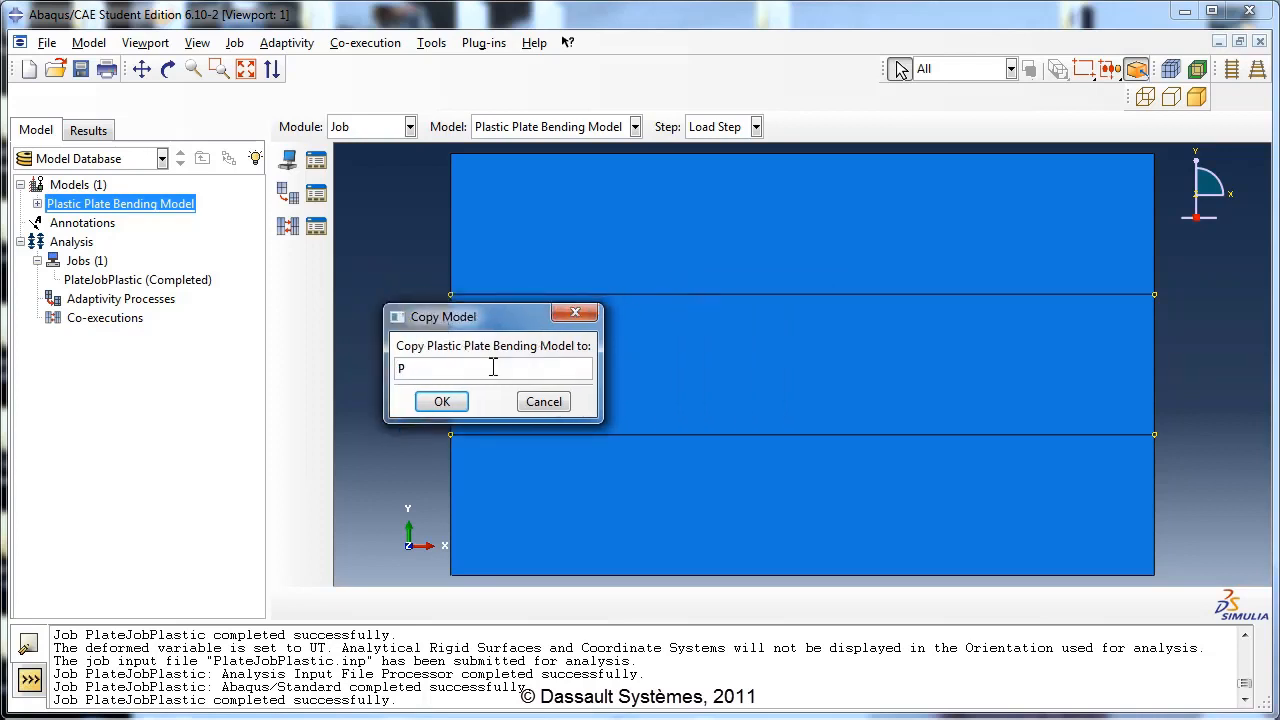
type("late Springback Model")
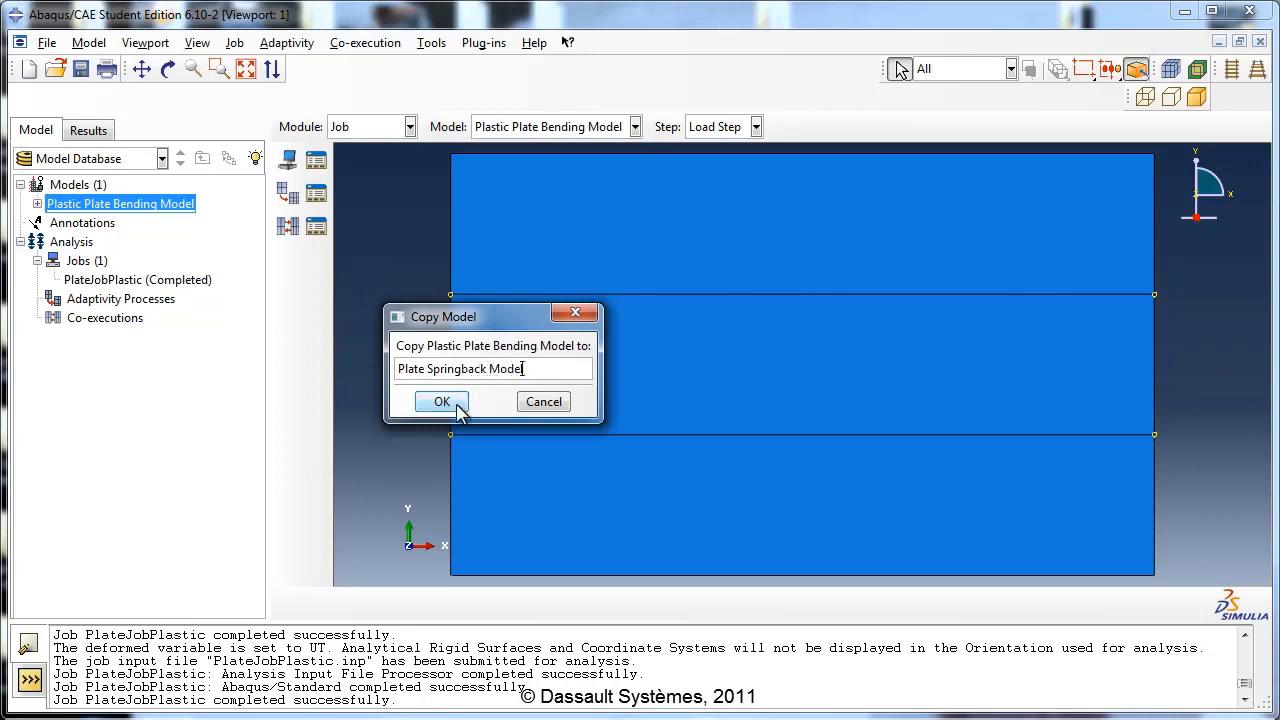
left_click(452, 403)
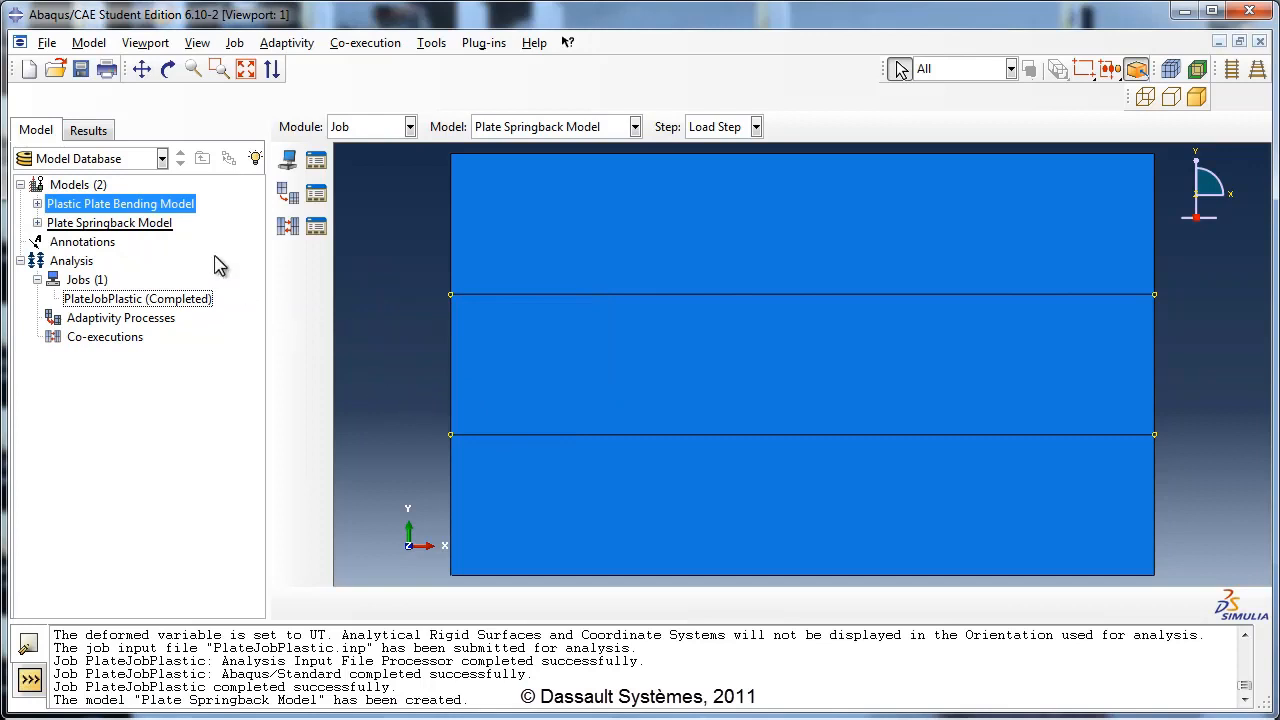
Edit the Plate Springback Model attributes so restart data is read from the job PlateJobPlastic
right_click(150, 226)
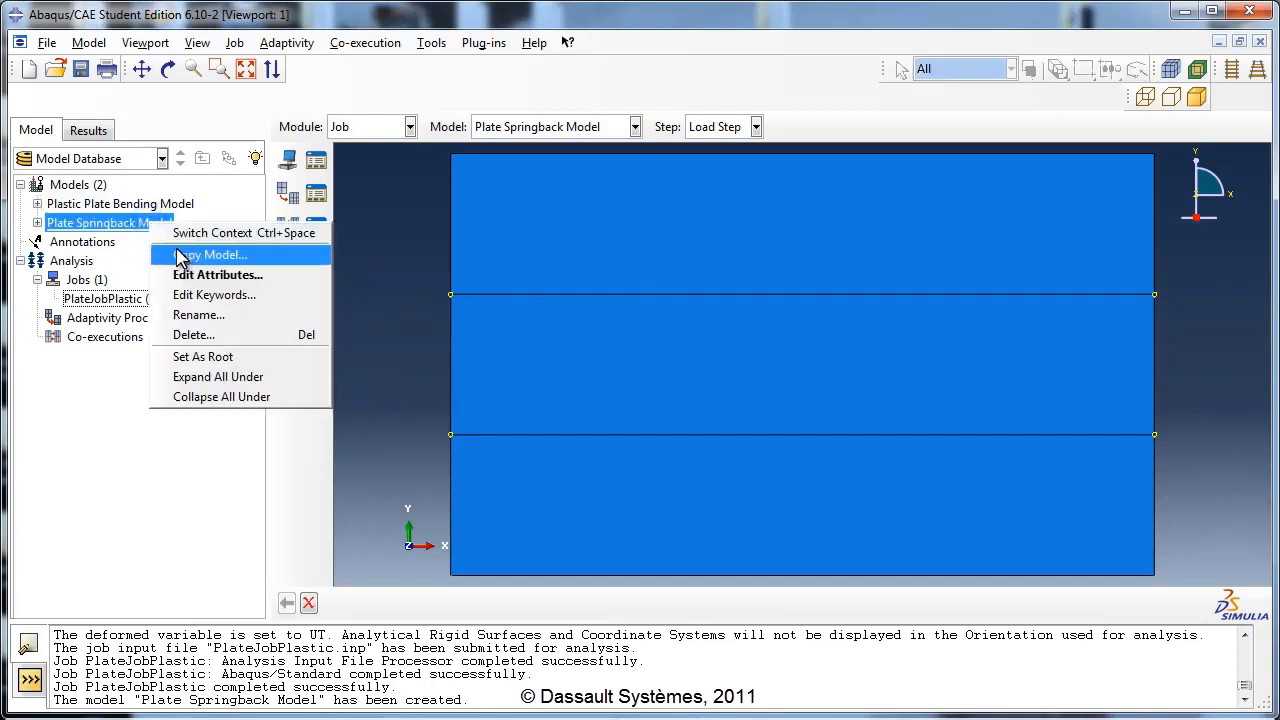
left_click(205, 275)
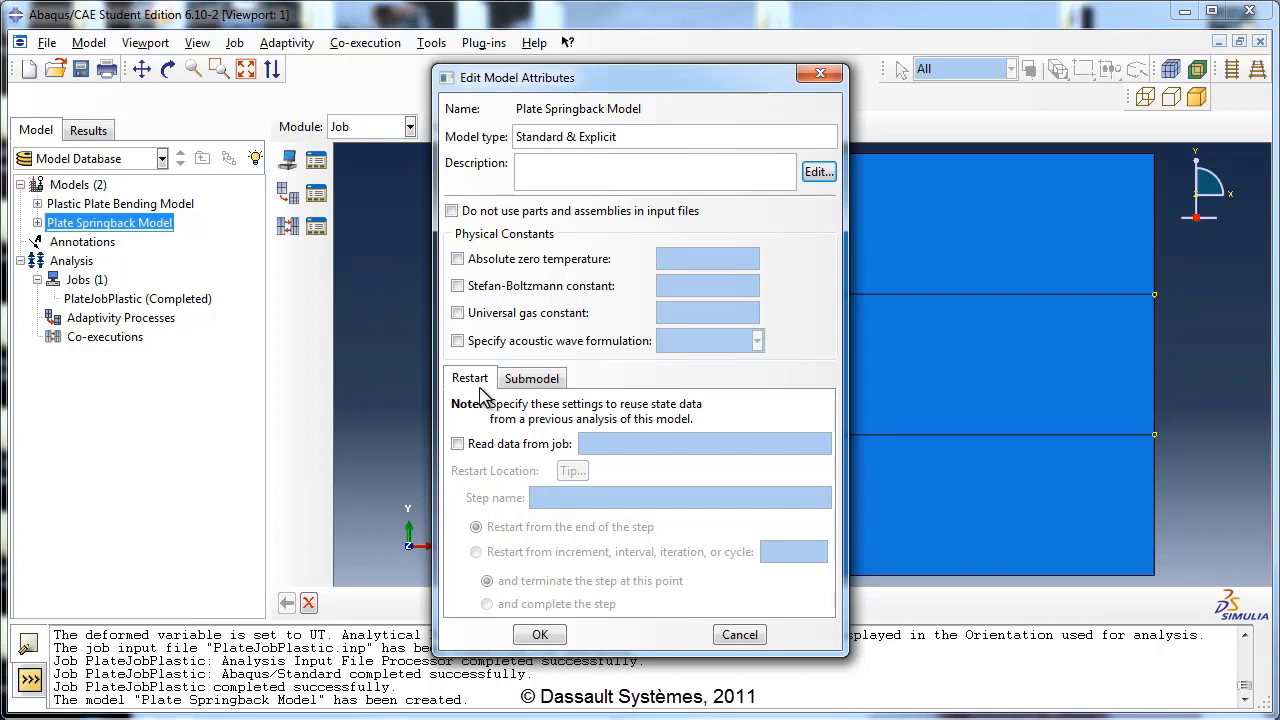
left_click(458, 444)
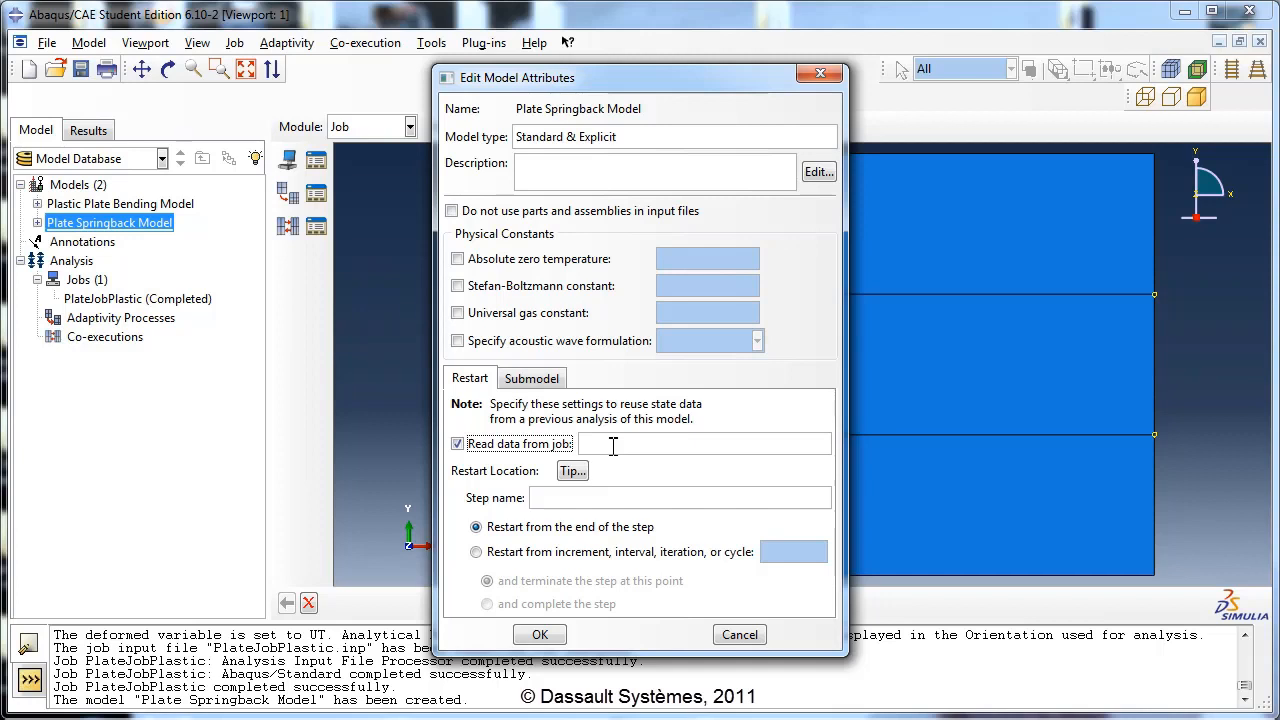
left_click(613, 446)
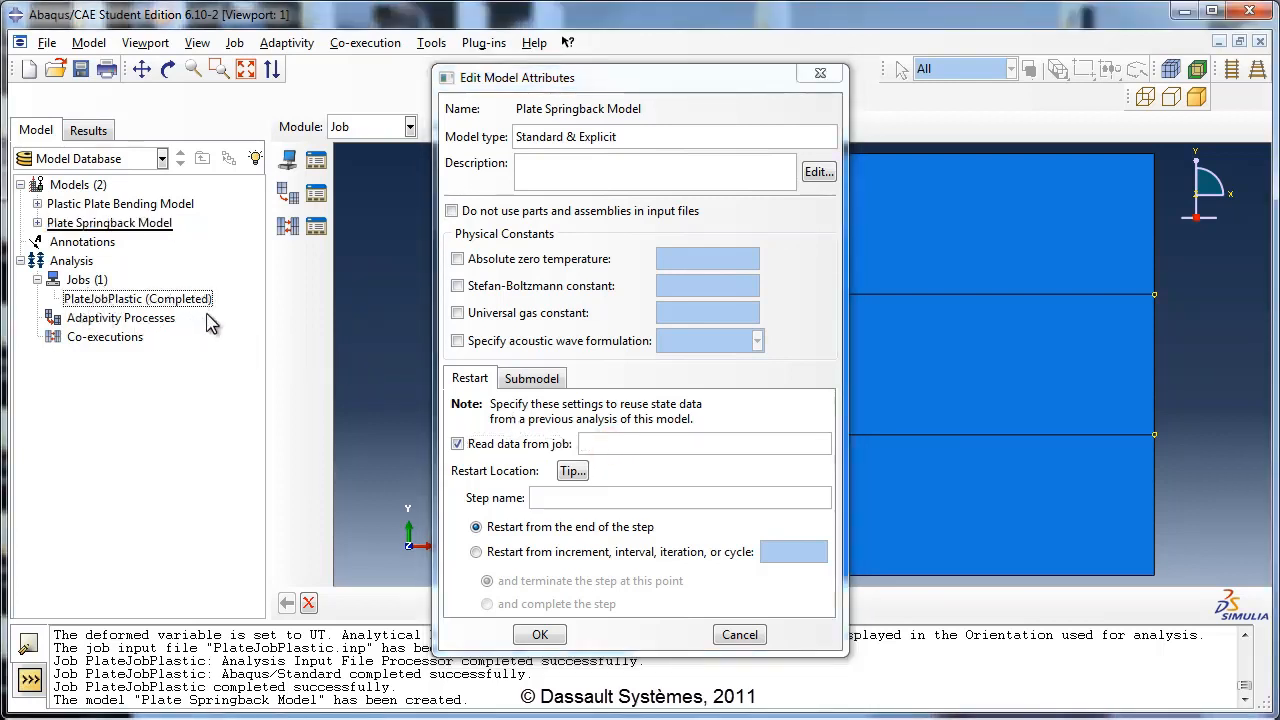
left_click(607, 443)
type("P")
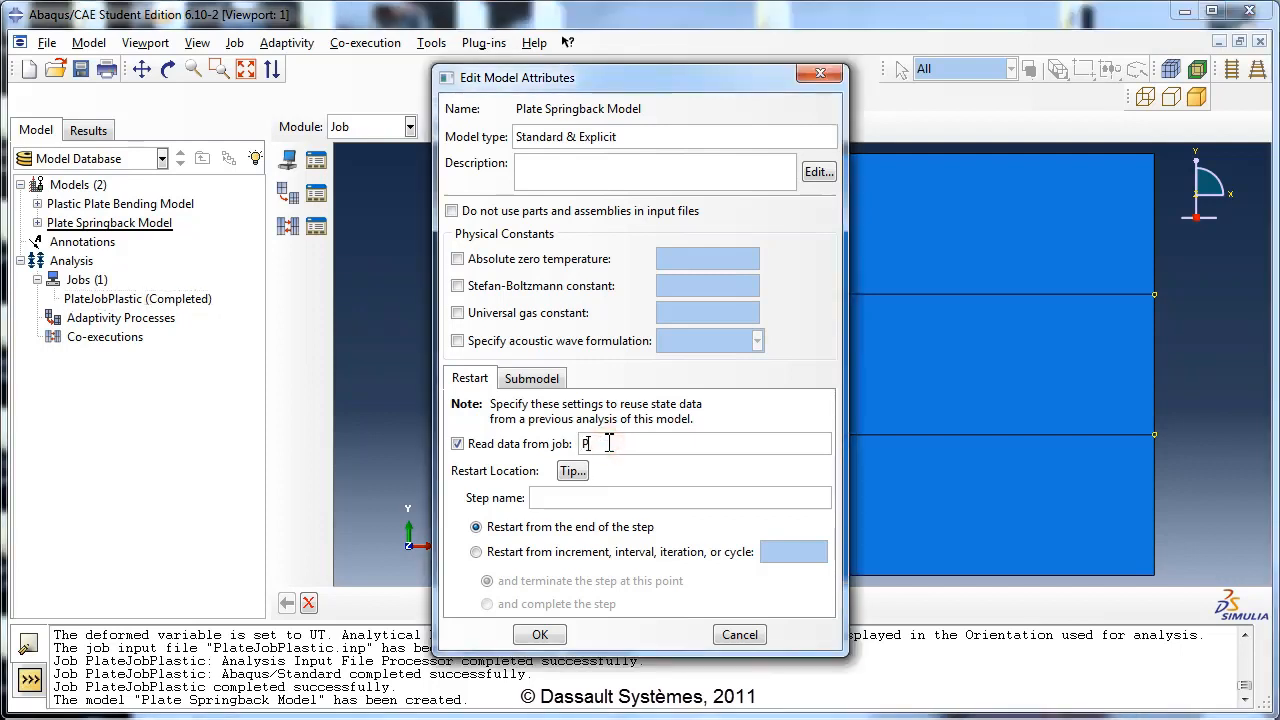
type("lateJobPlastic")
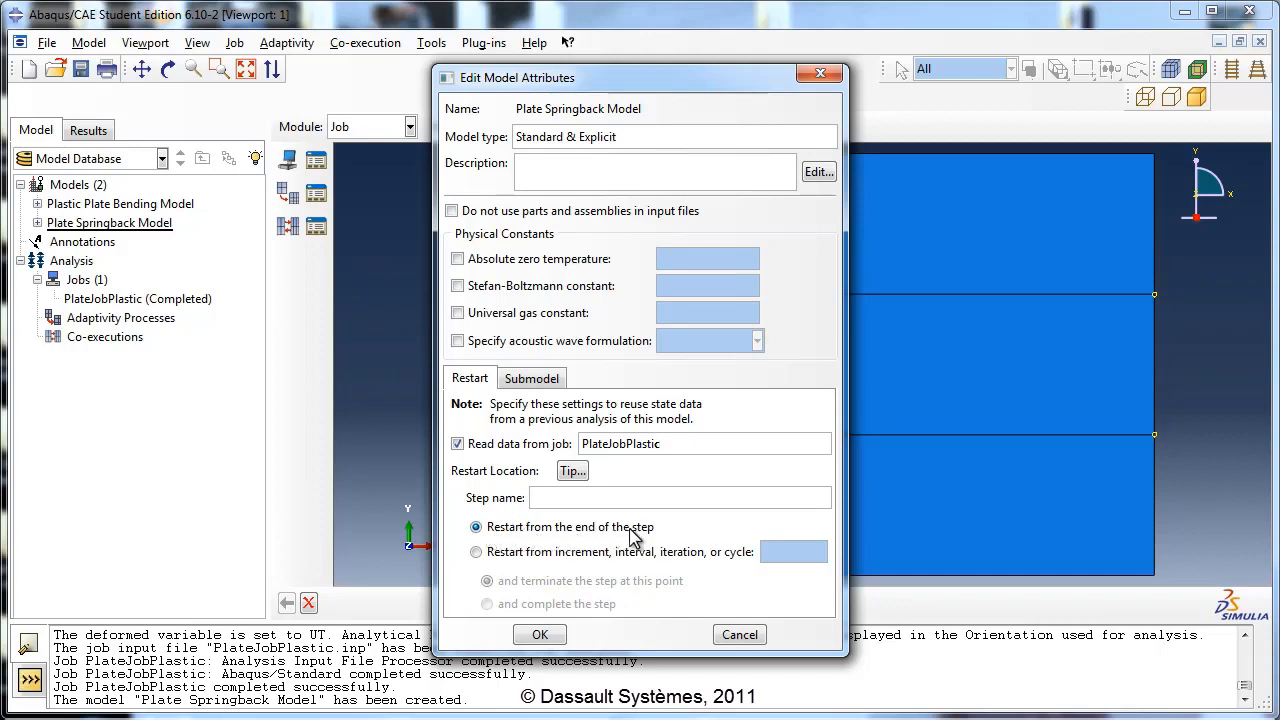
Check the step name in the Plastic Plate Bending Model, enter Load Step as the restart step and accept the model attributes
left_click(540, 498)
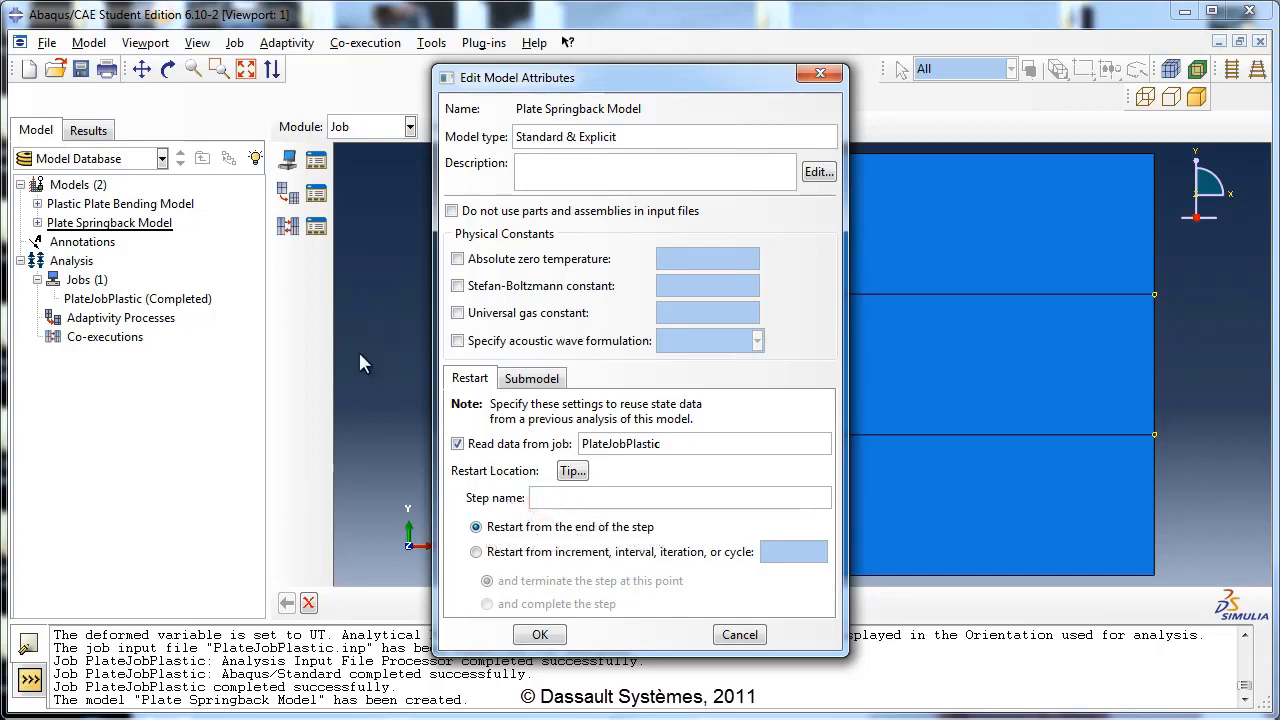
left_click(38, 205)
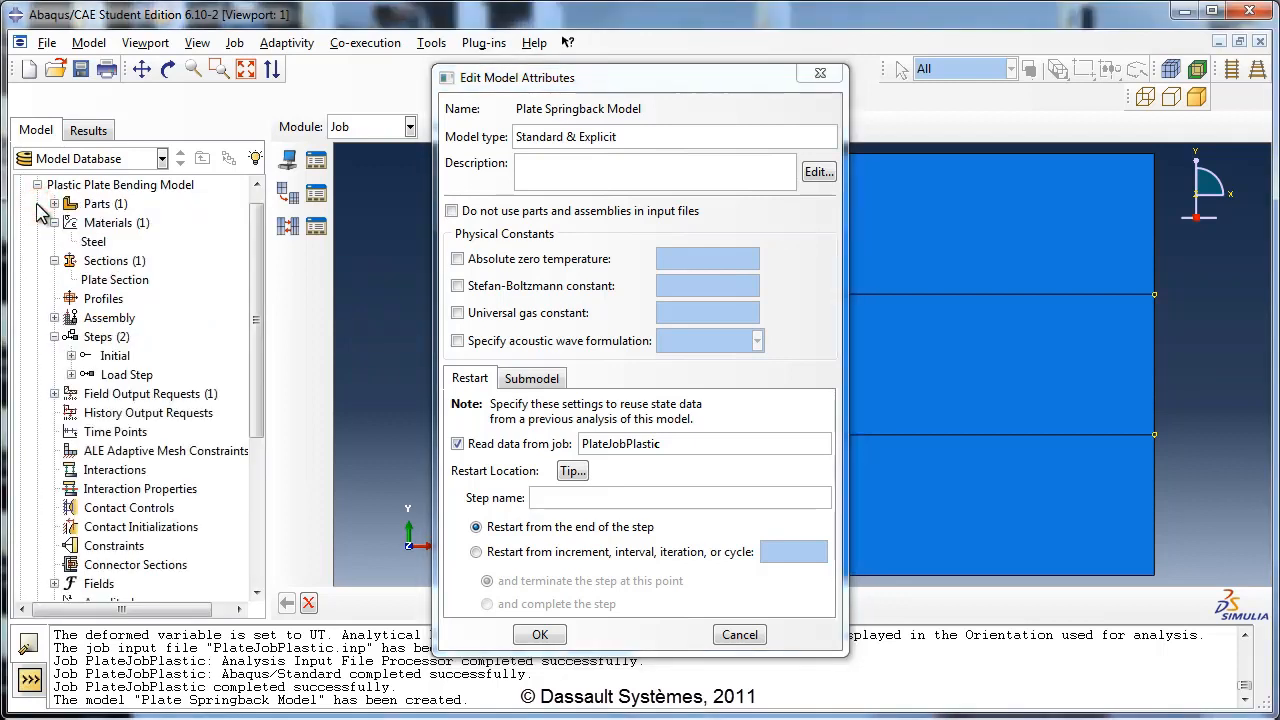
left_click(54, 222)
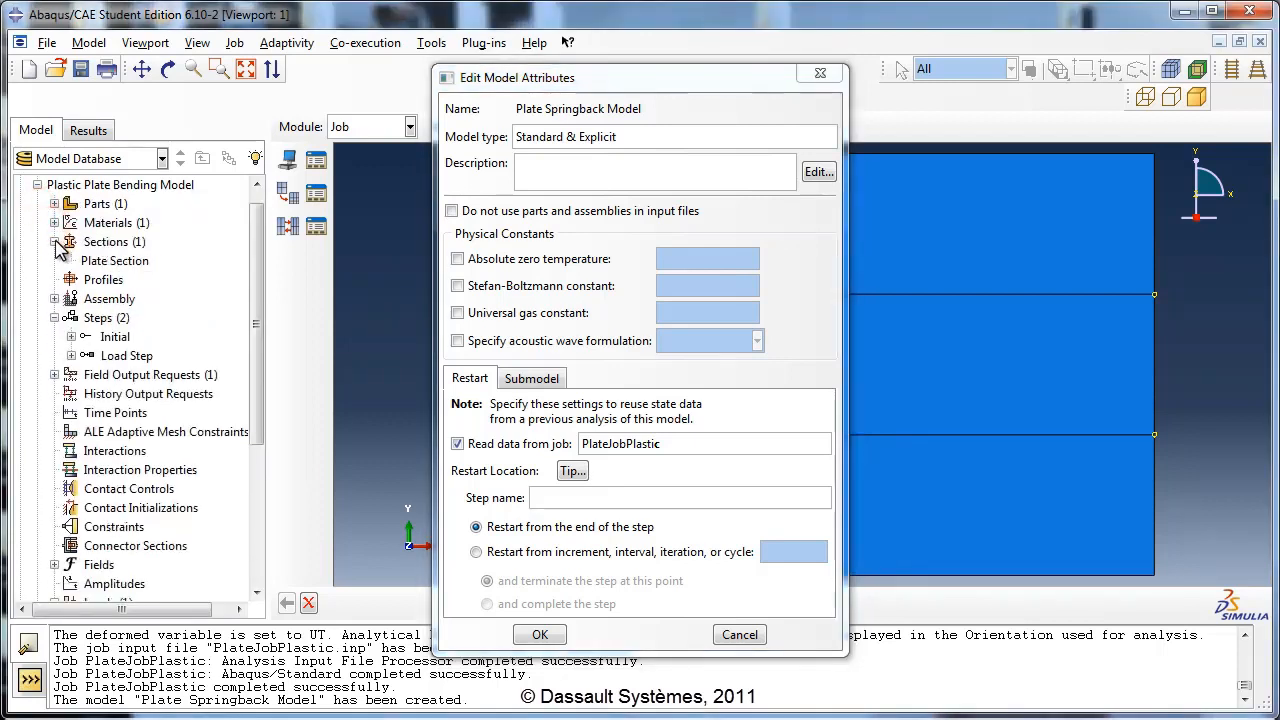
left_click(54, 241)
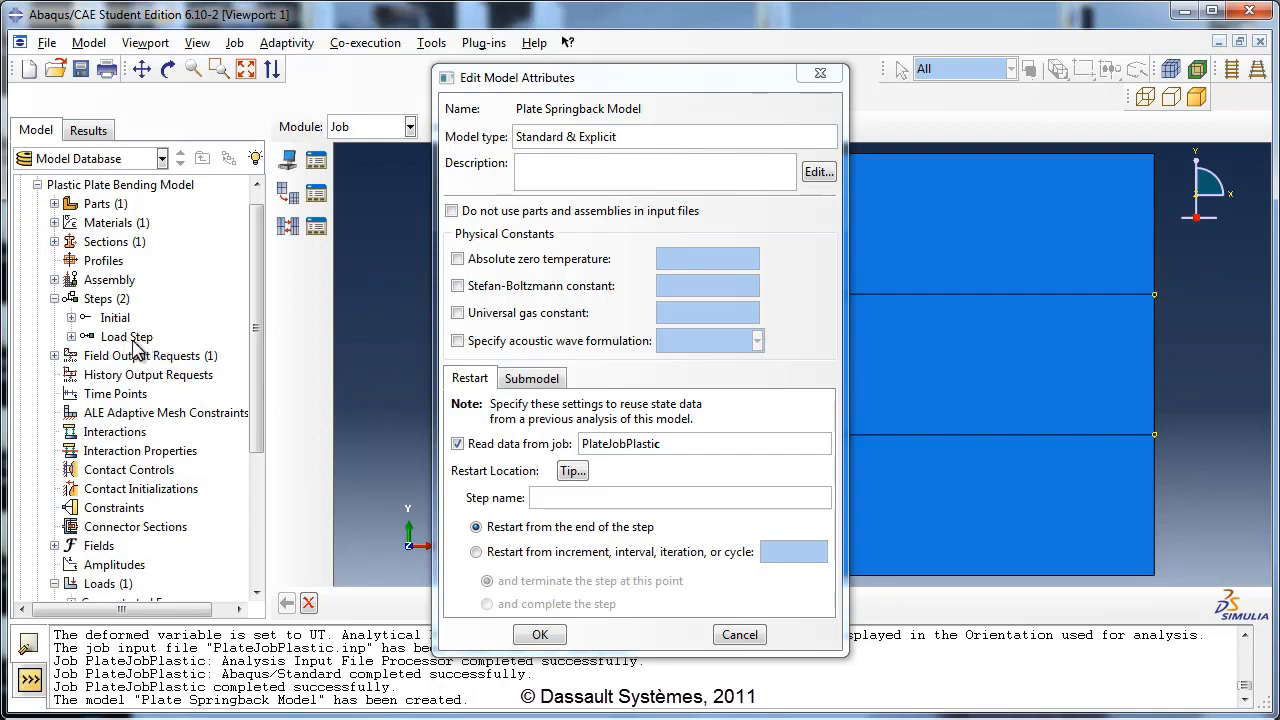
mouse_move(121, 337)
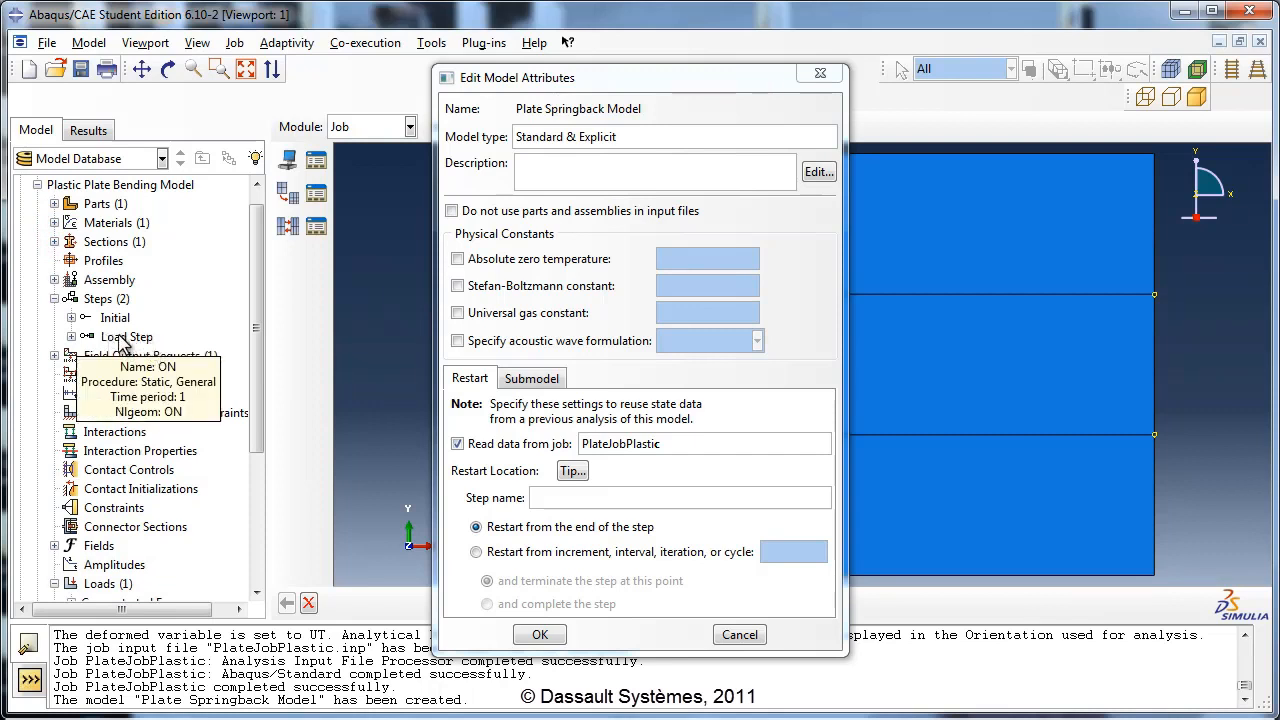
left_click(54, 298)
left_click_drag(254, 305, 207, 249)
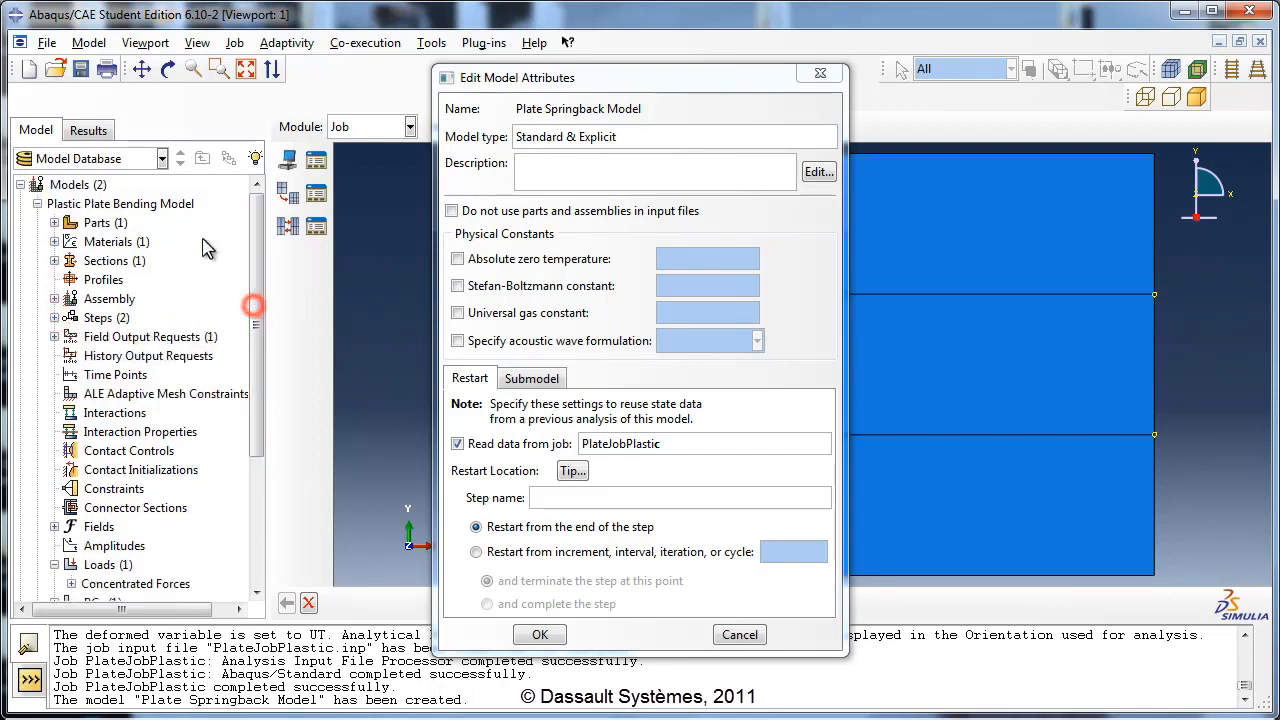
left_click(37, 203)
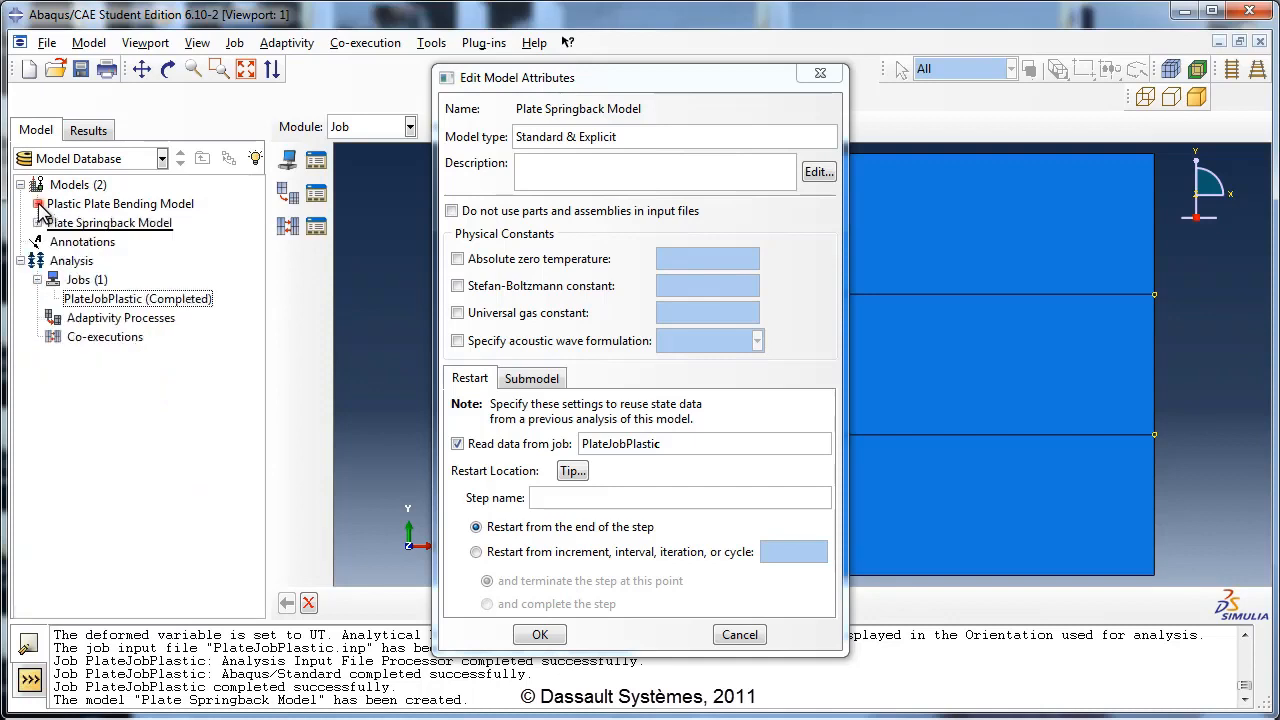
left_click(577, 497)
type("Load Step")
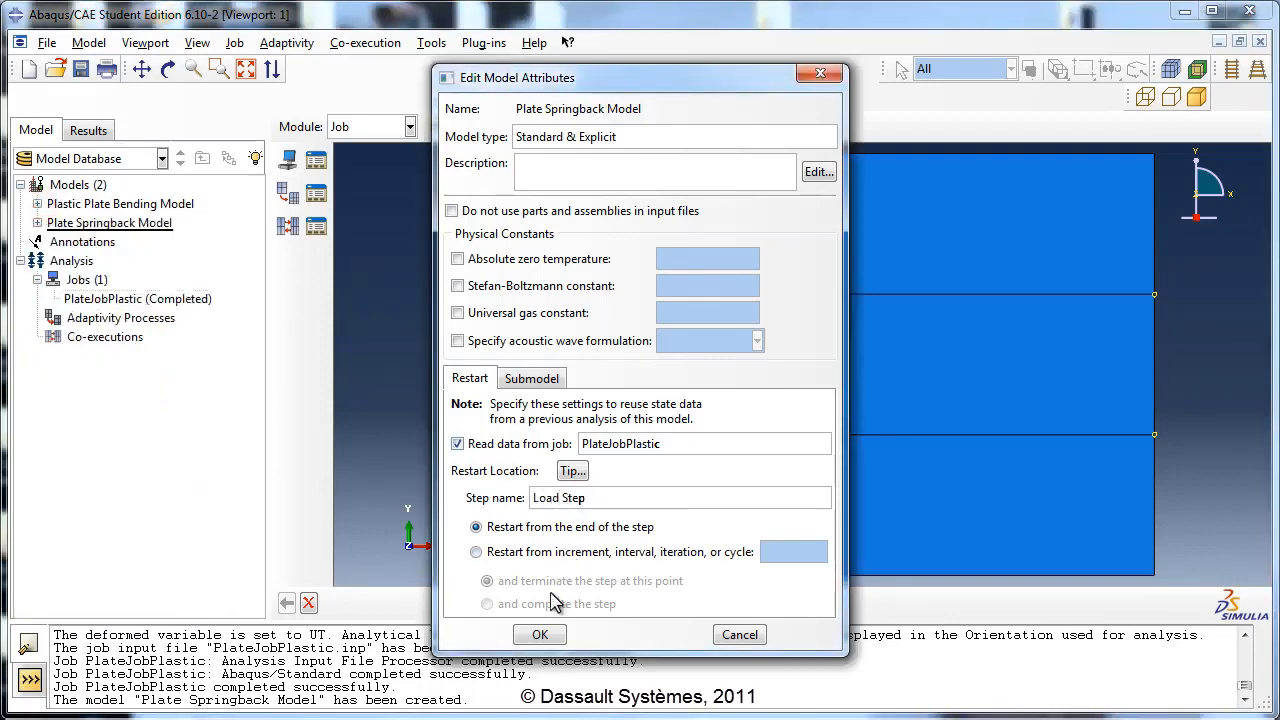
left_click(541, 634)
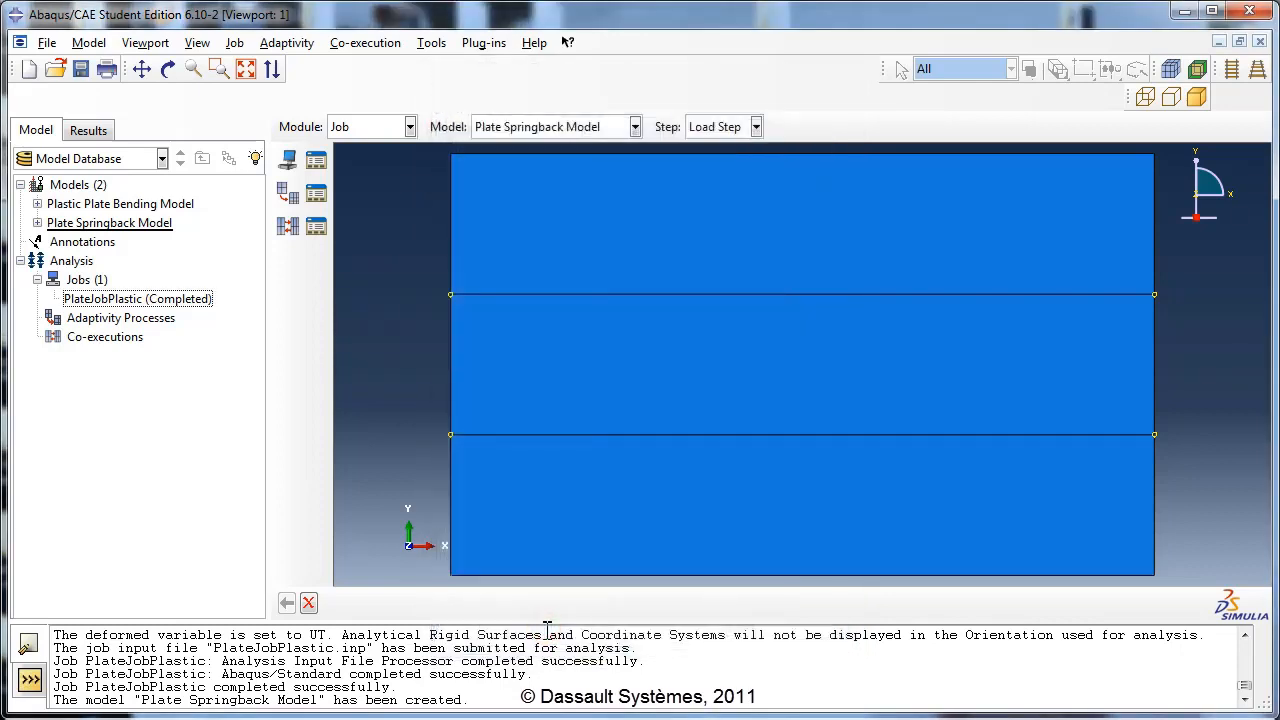
Create a Static, General step named Springback after Load Step in the Plate Springback Model
left_click(37, 222)
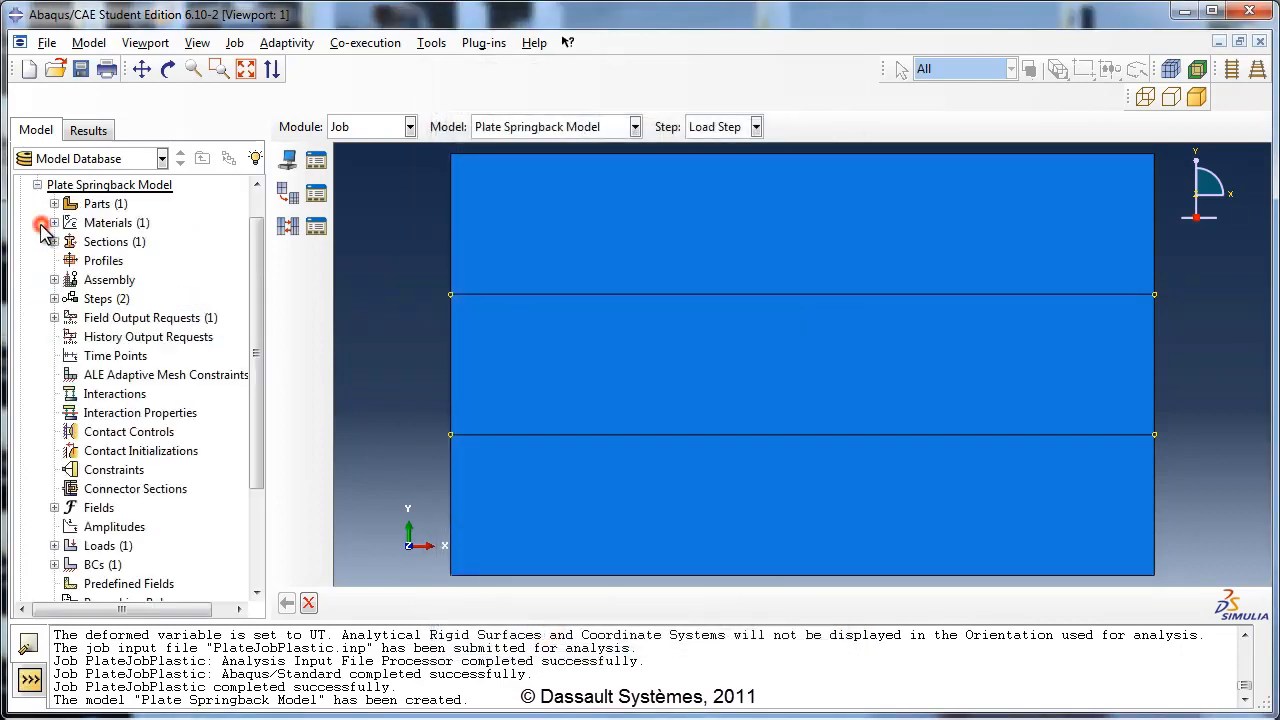
scroll(148, 470, "down", 1)
scroll(148, 470, "down", 2)
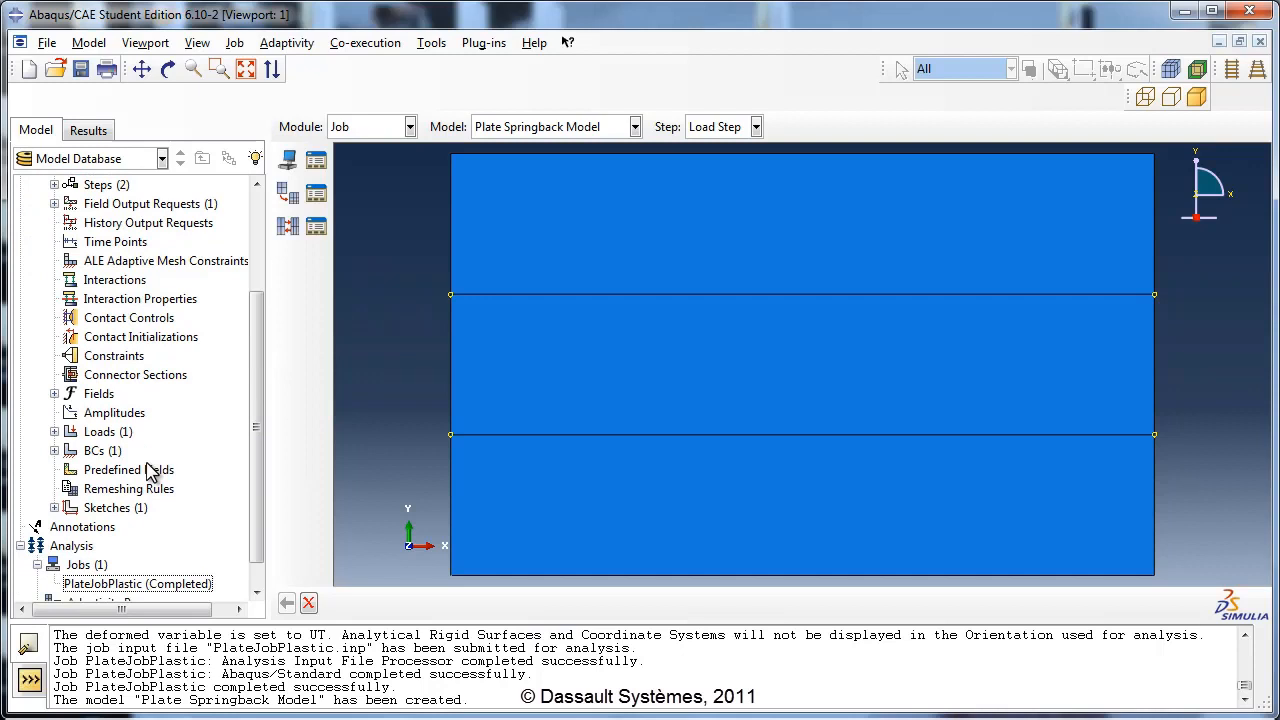
scroll(148, 470, "up", 1)
left_click(54, 241)
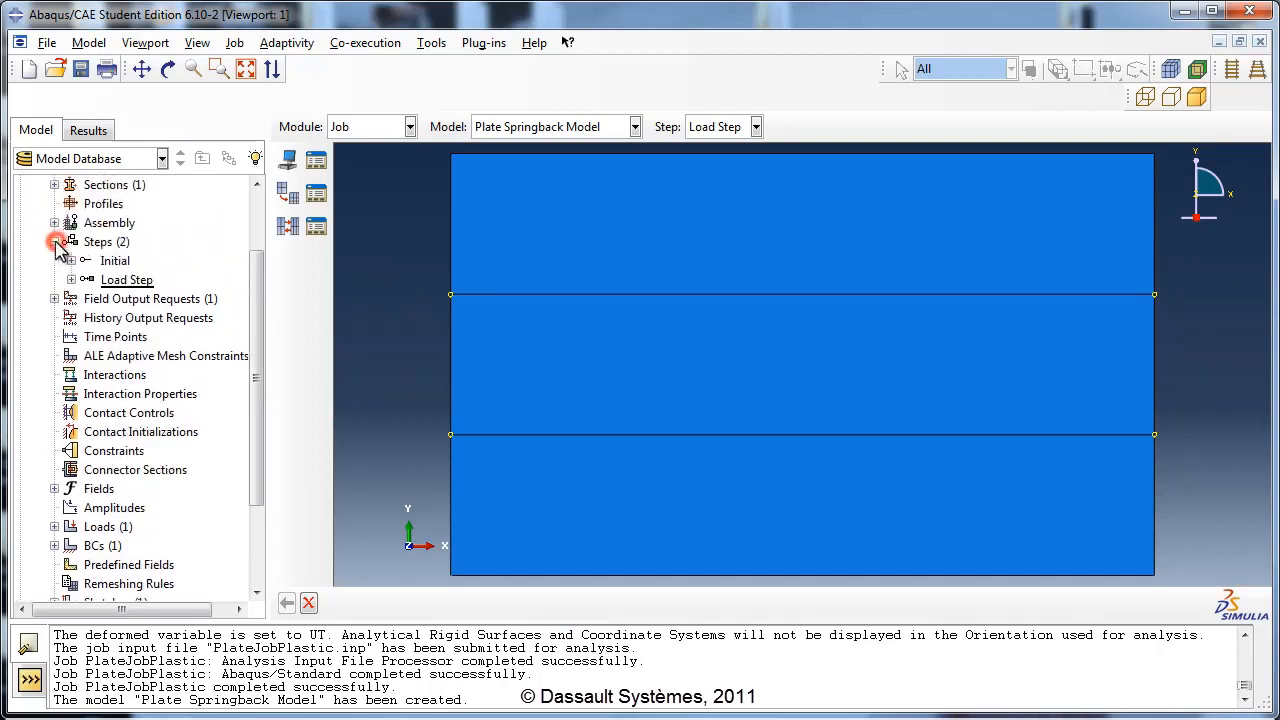
double_click(118, 243)
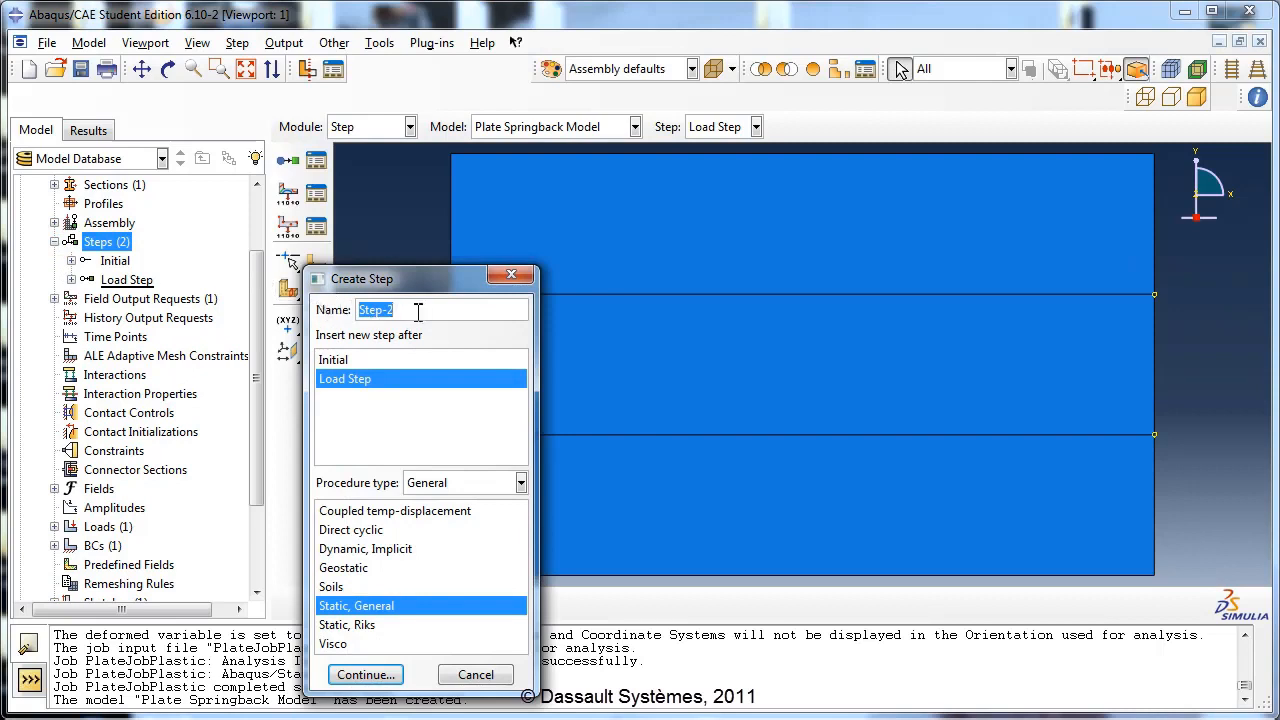
type("Springback")
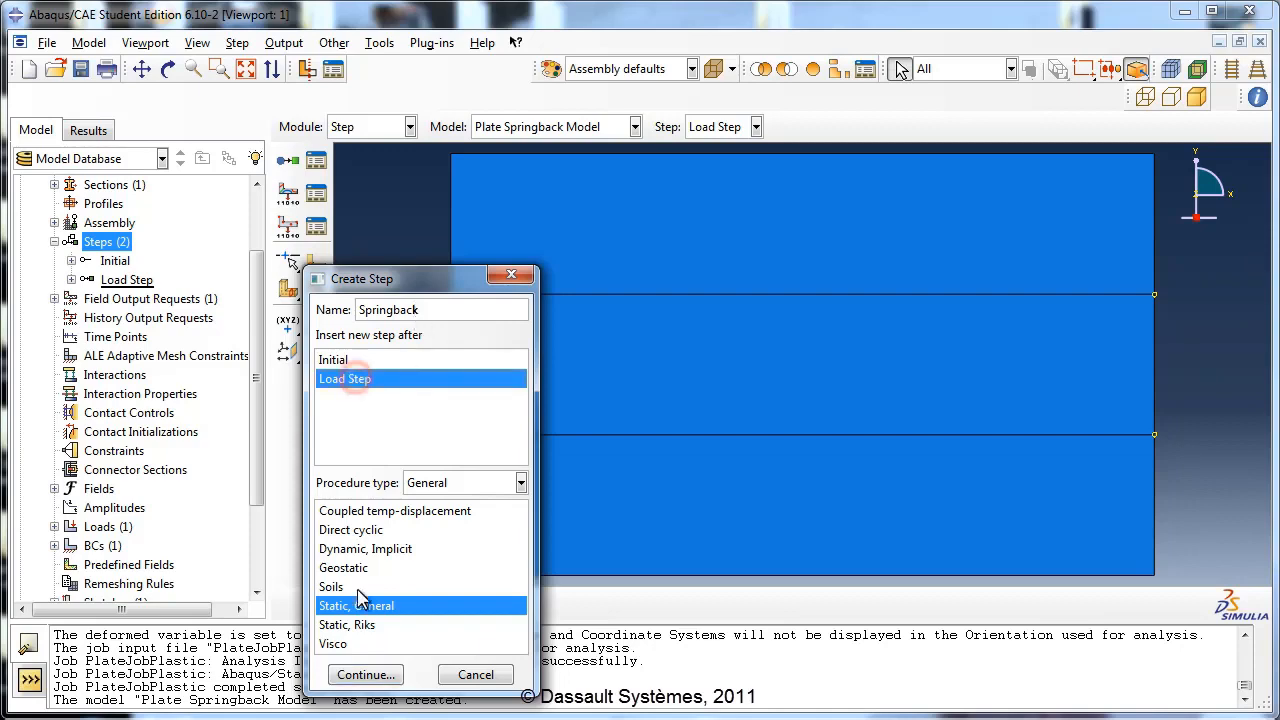
left_click(364, 674)
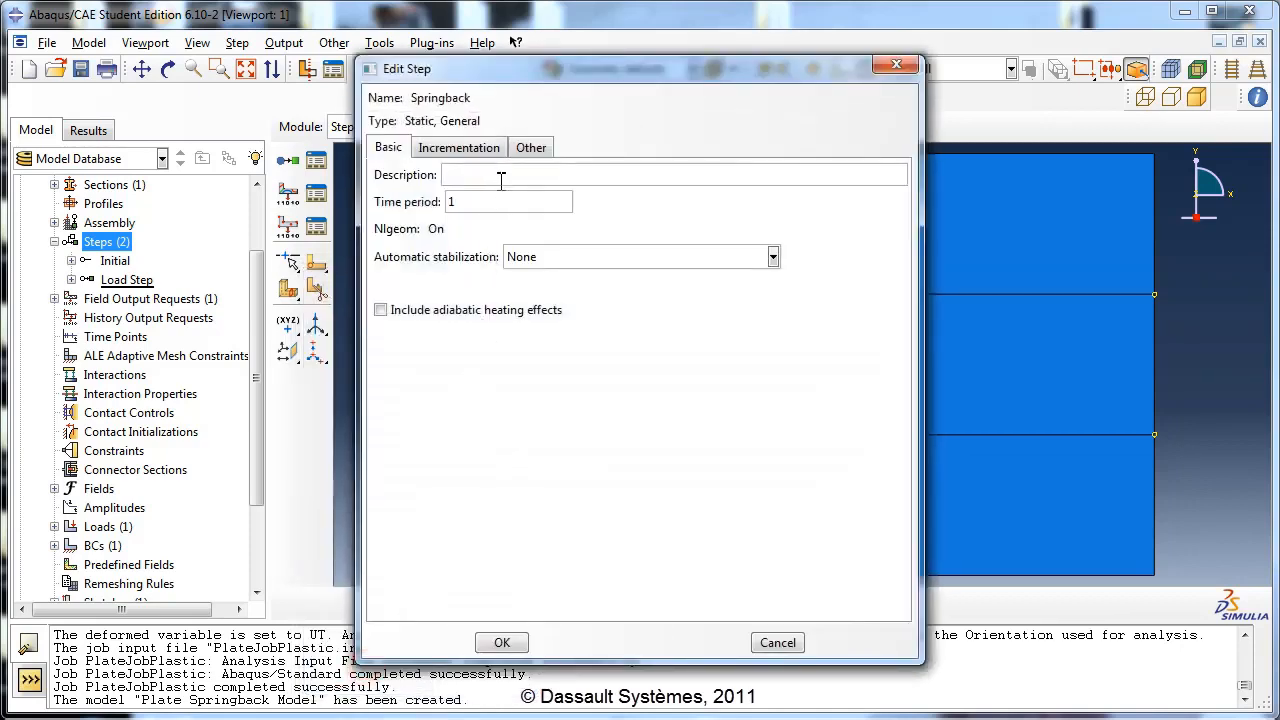
Describe the Springback step as "Remove load and allow elastic springback"
left_click(501, 176)
type("Remove load and allow elastic")
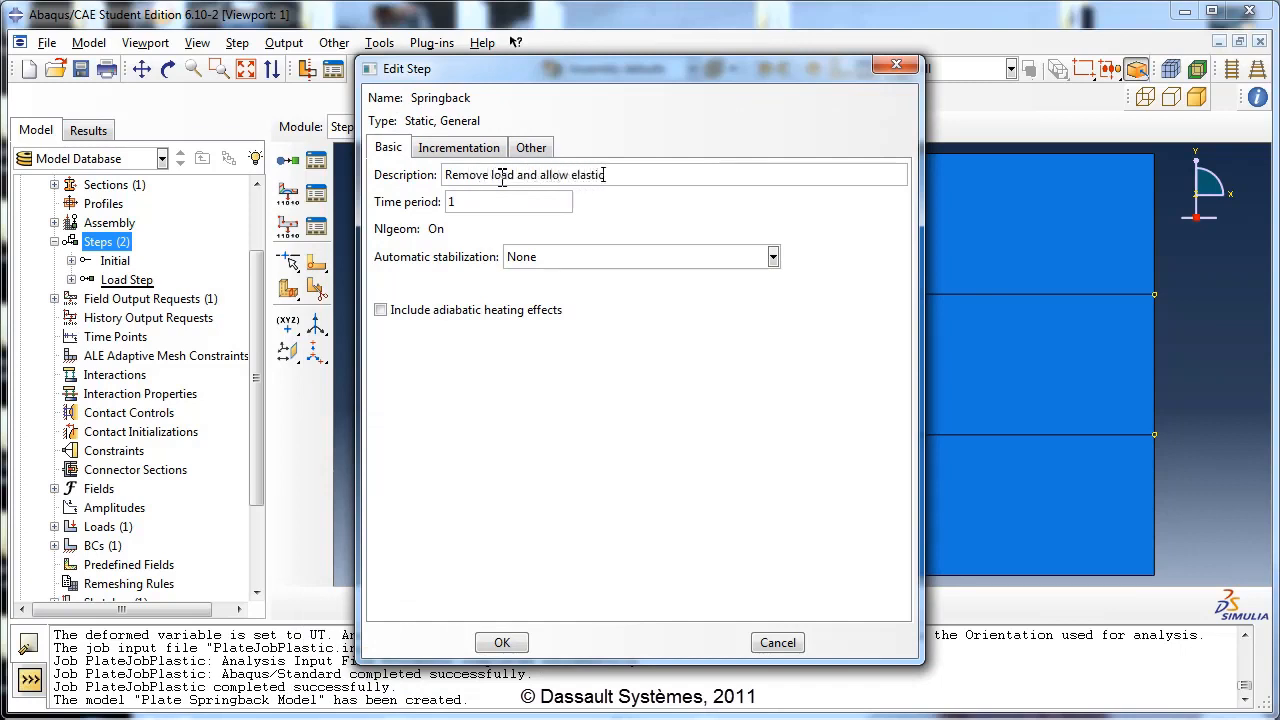
type(" springback")
left_click(459, 202)
Set the Springback step's initial increment size to 0.1 and accept the step definition
left_click(460, 150)
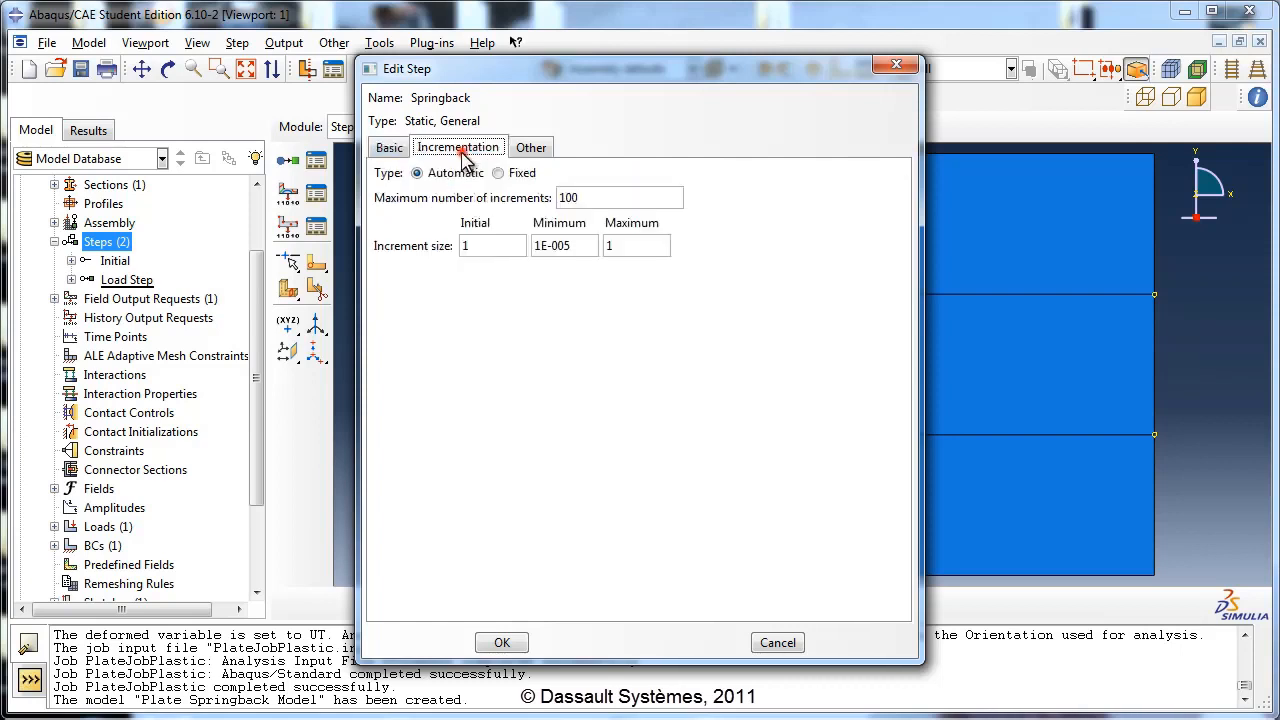
left_click(464, 246)
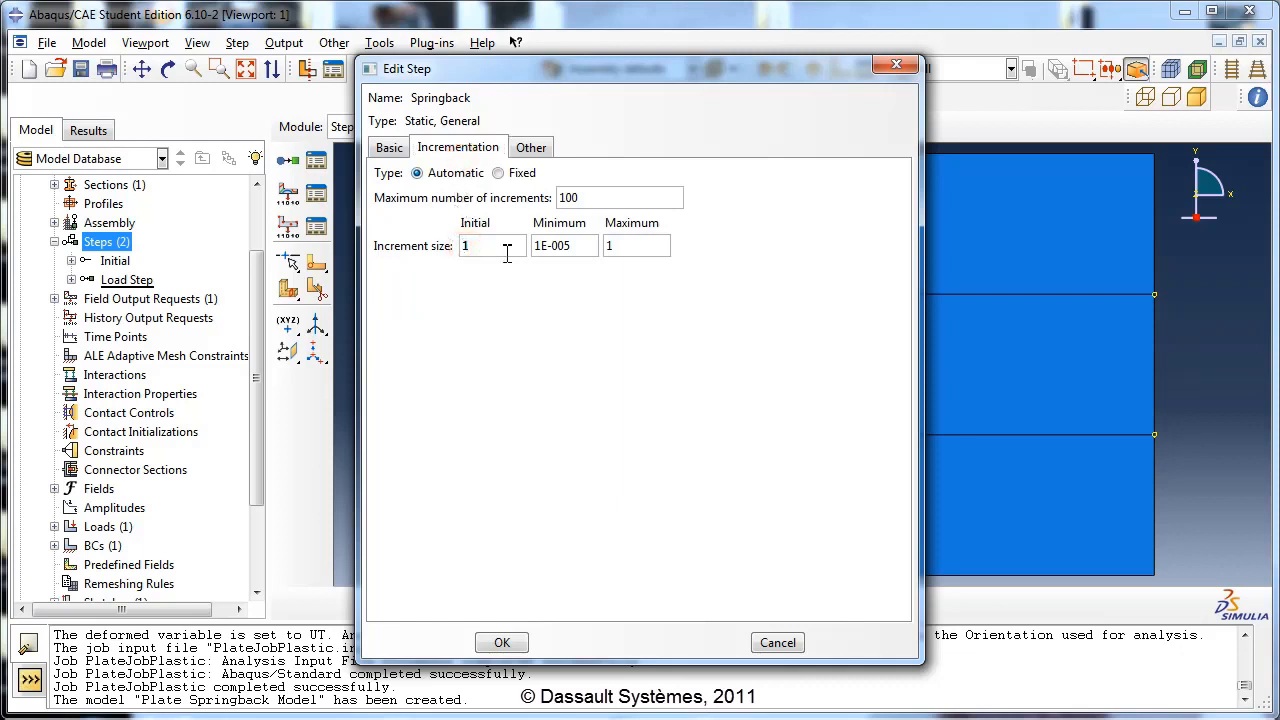
type("0.")
left_click(507, 254)
left_click(500, 642)
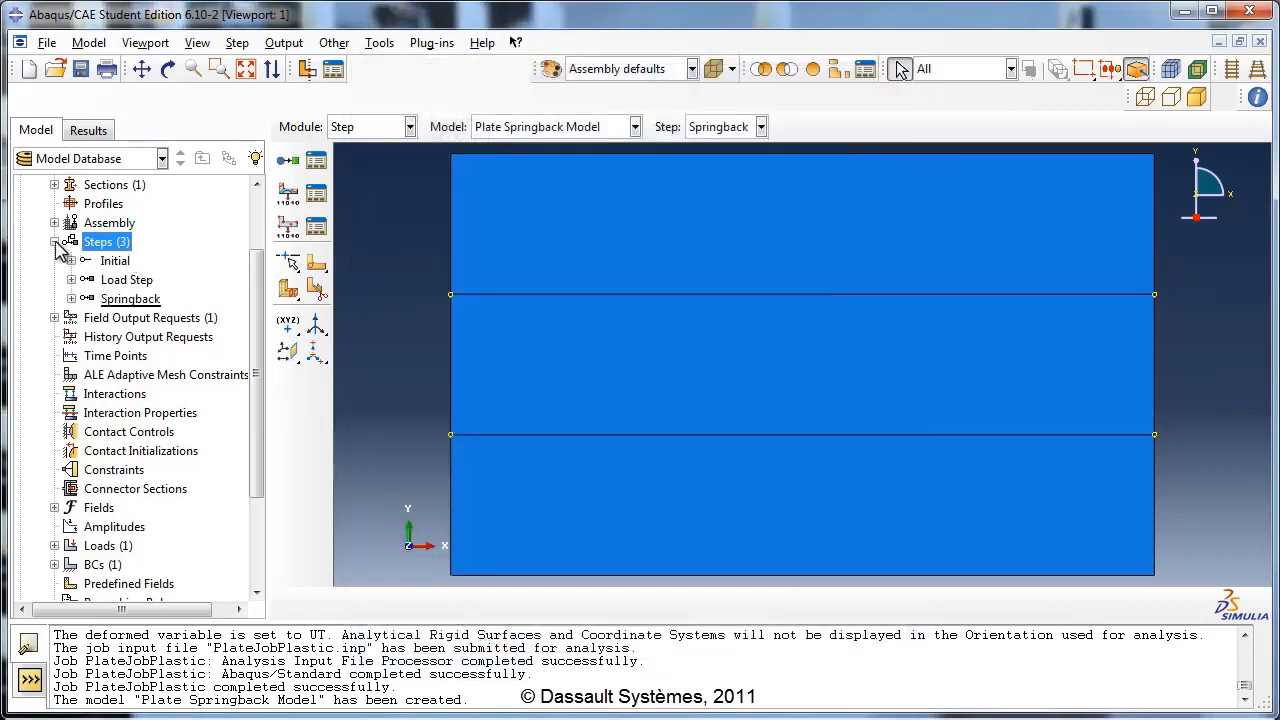
Deactivate the concentrated forces load in the Springback step of the Plate Springback Model
scroll(257, 325, "down", 2)
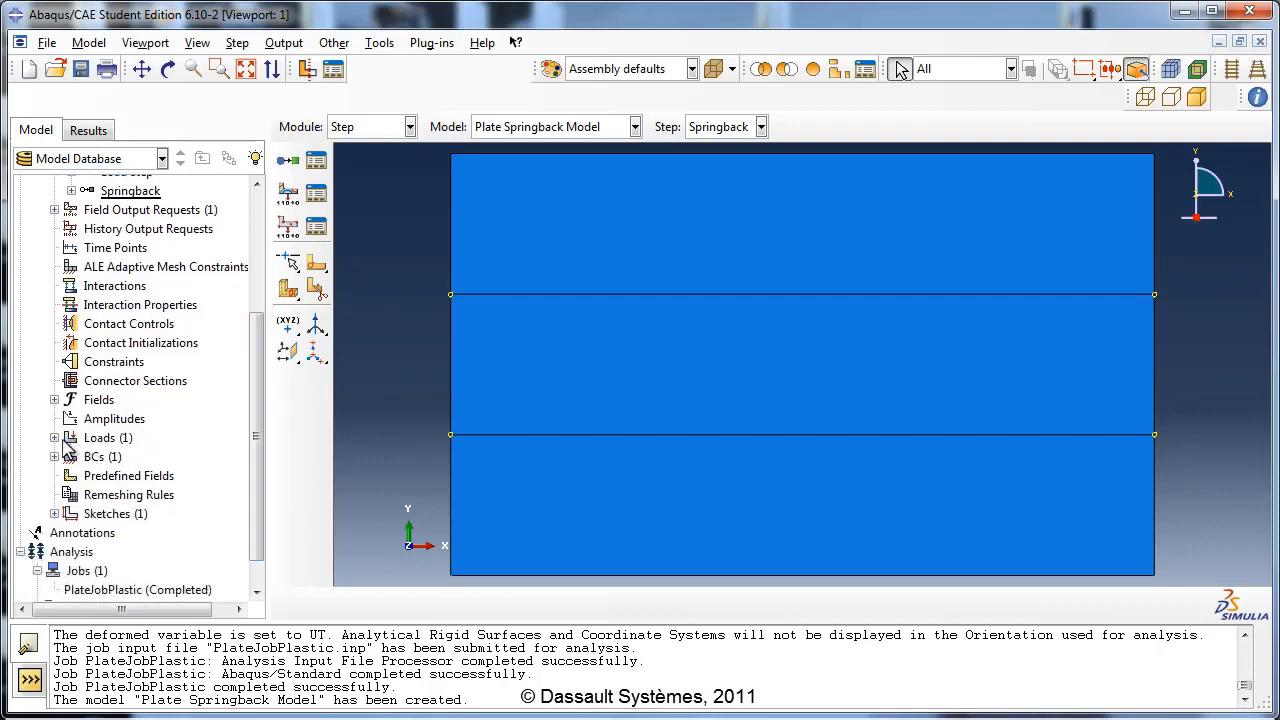
left_click(55, 437)
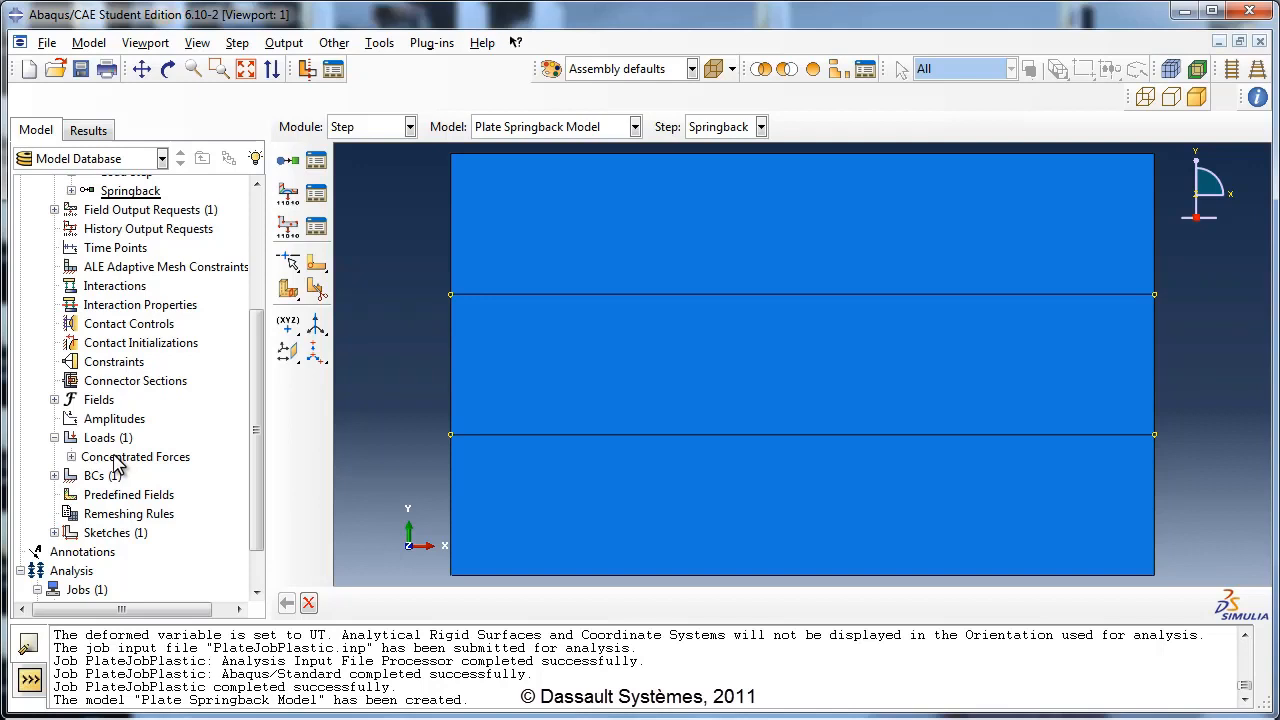
right_click(112, 438)
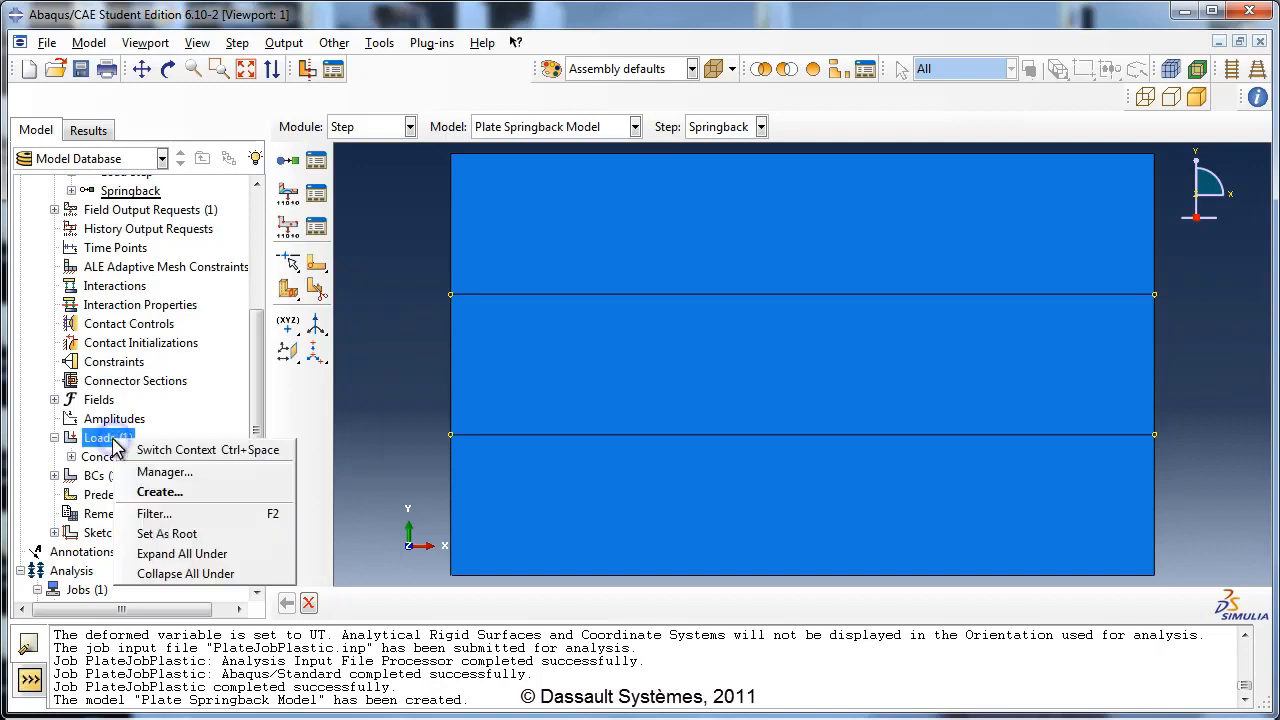
left_click(165, 472)
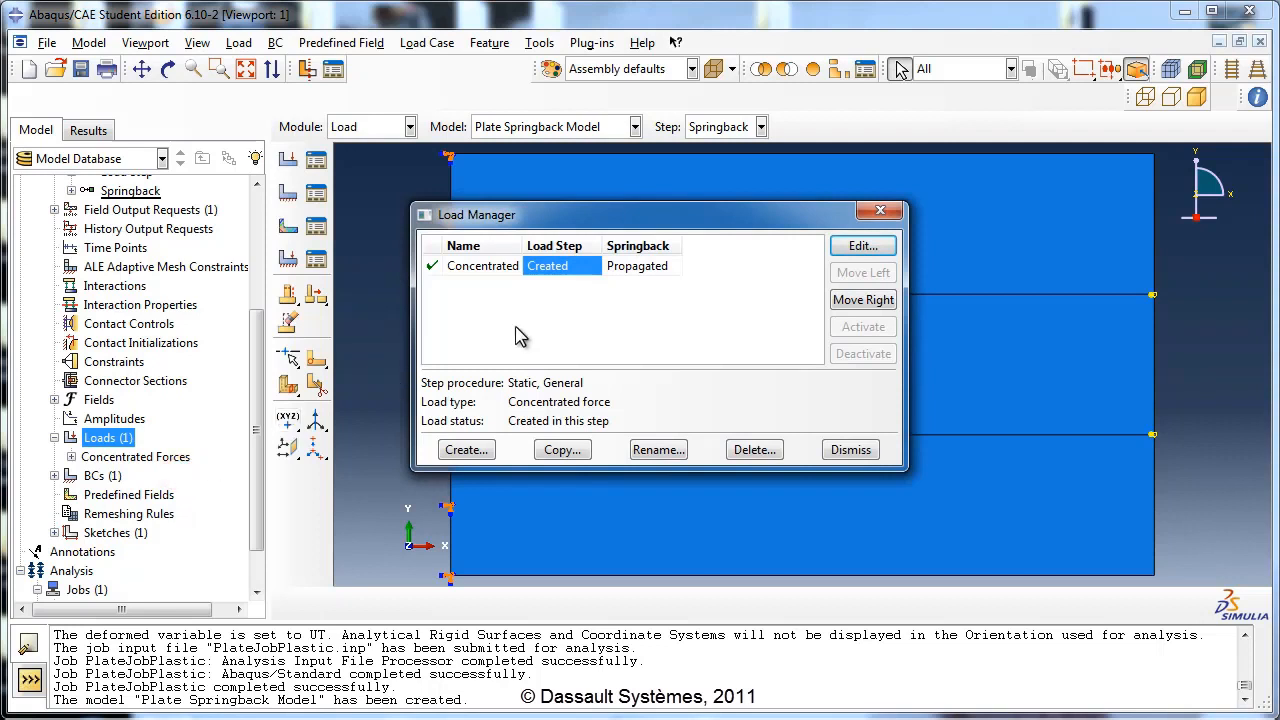
left_click(650, 267)
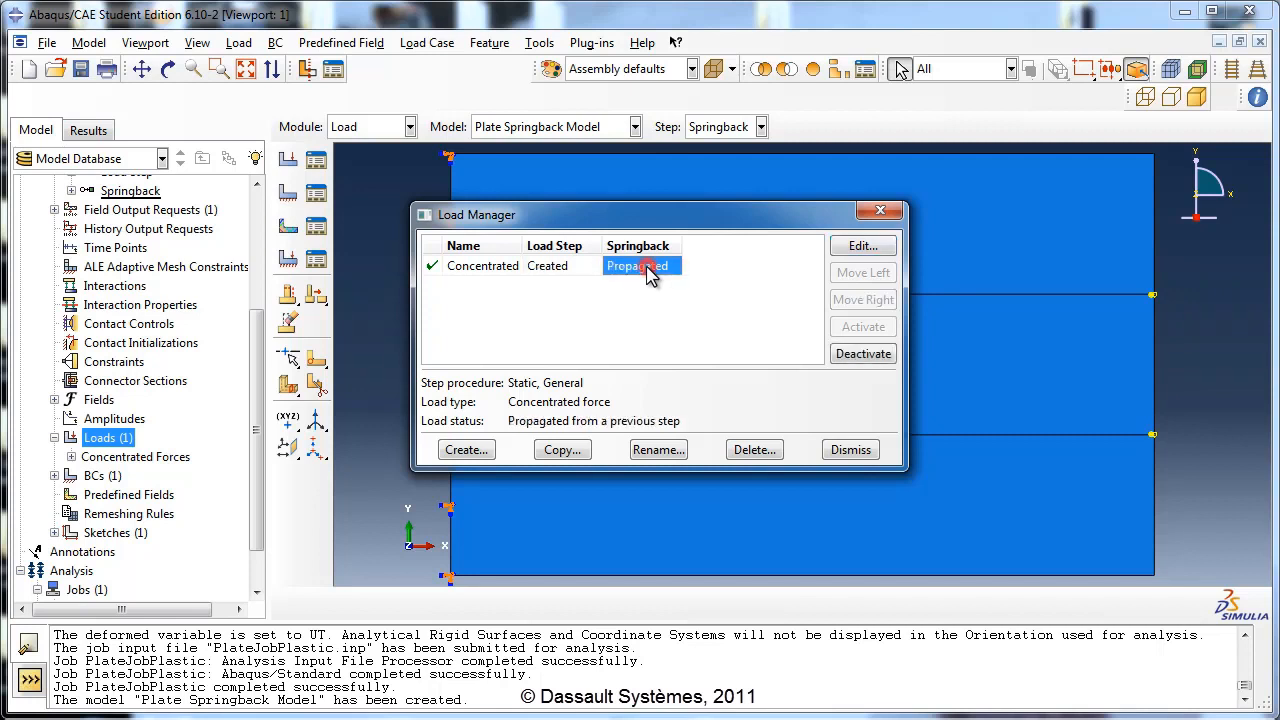
left_click(861, 355)
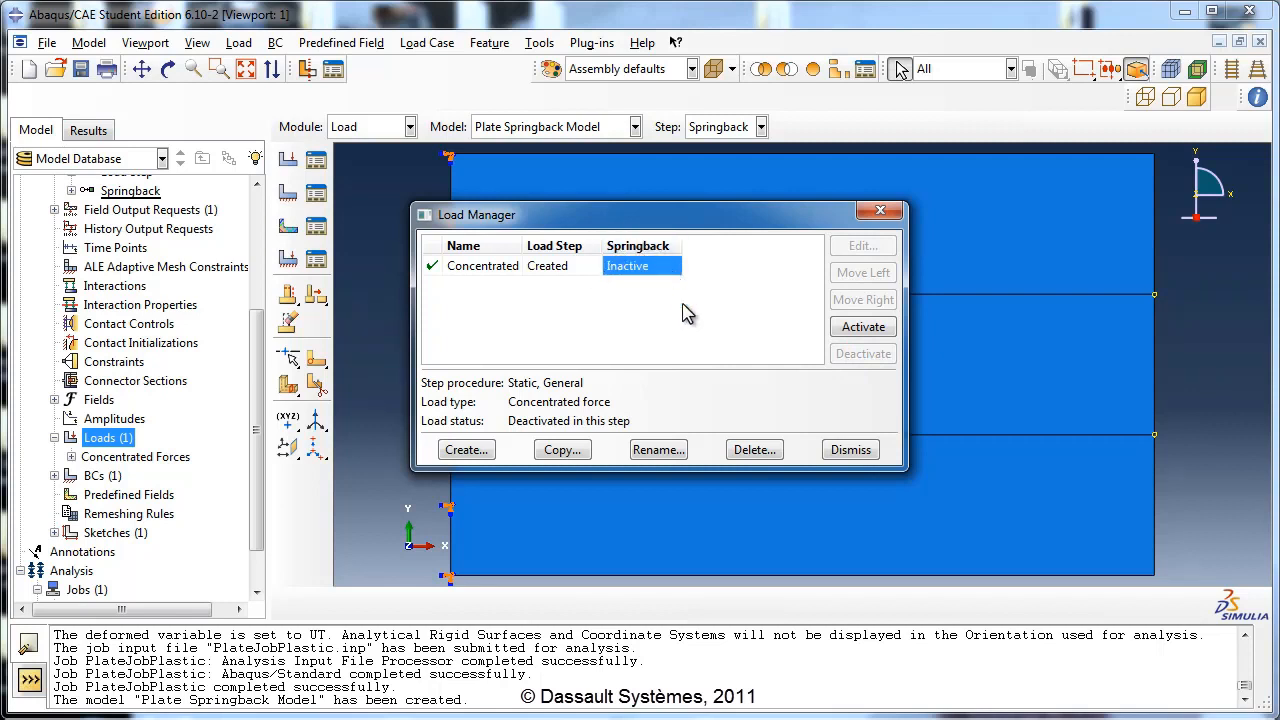
left_click(851, 450)
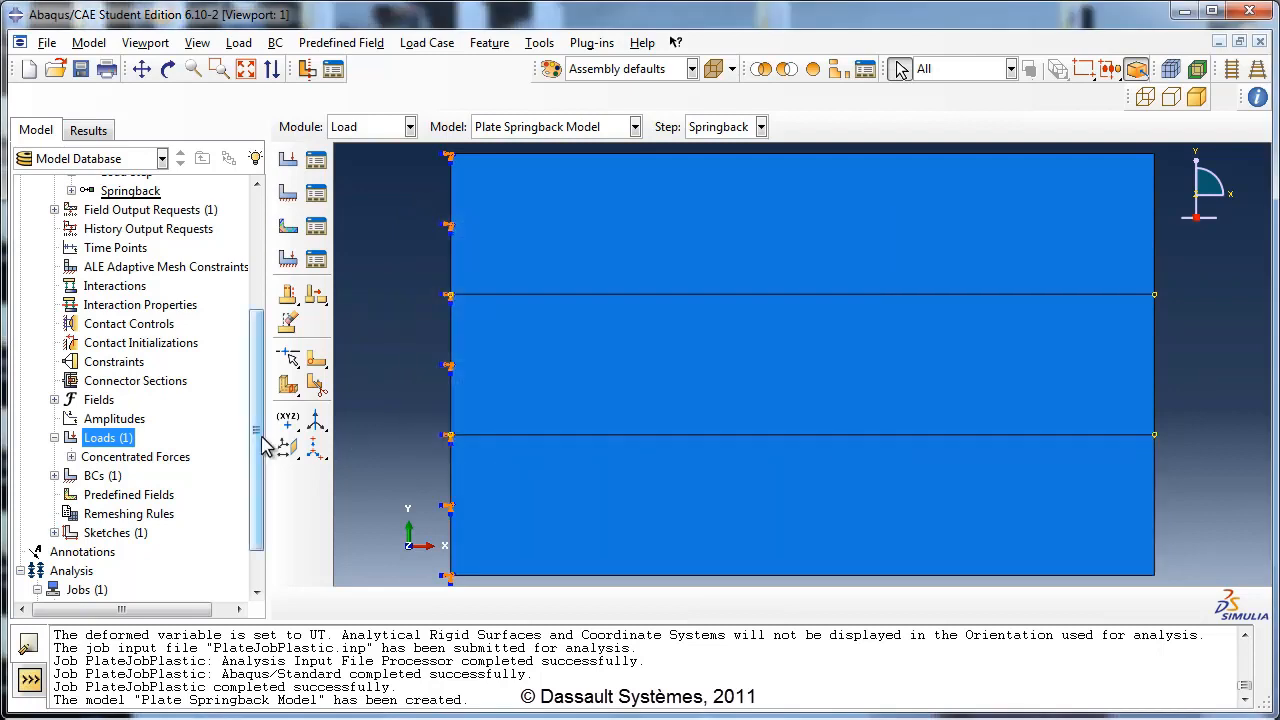
Create a job named PlateSpringbackJob from the Plate Springback Model
left_click_drag(260, 434, 262, 474)
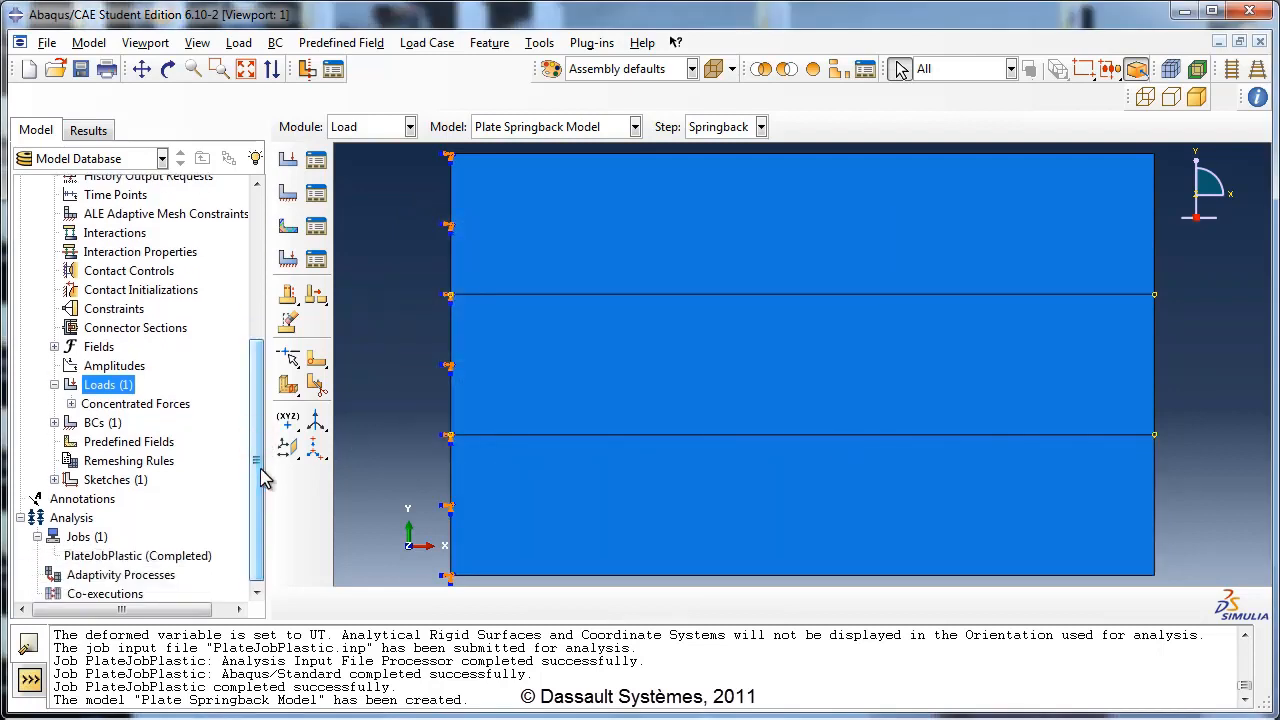
left_click(147, 562)
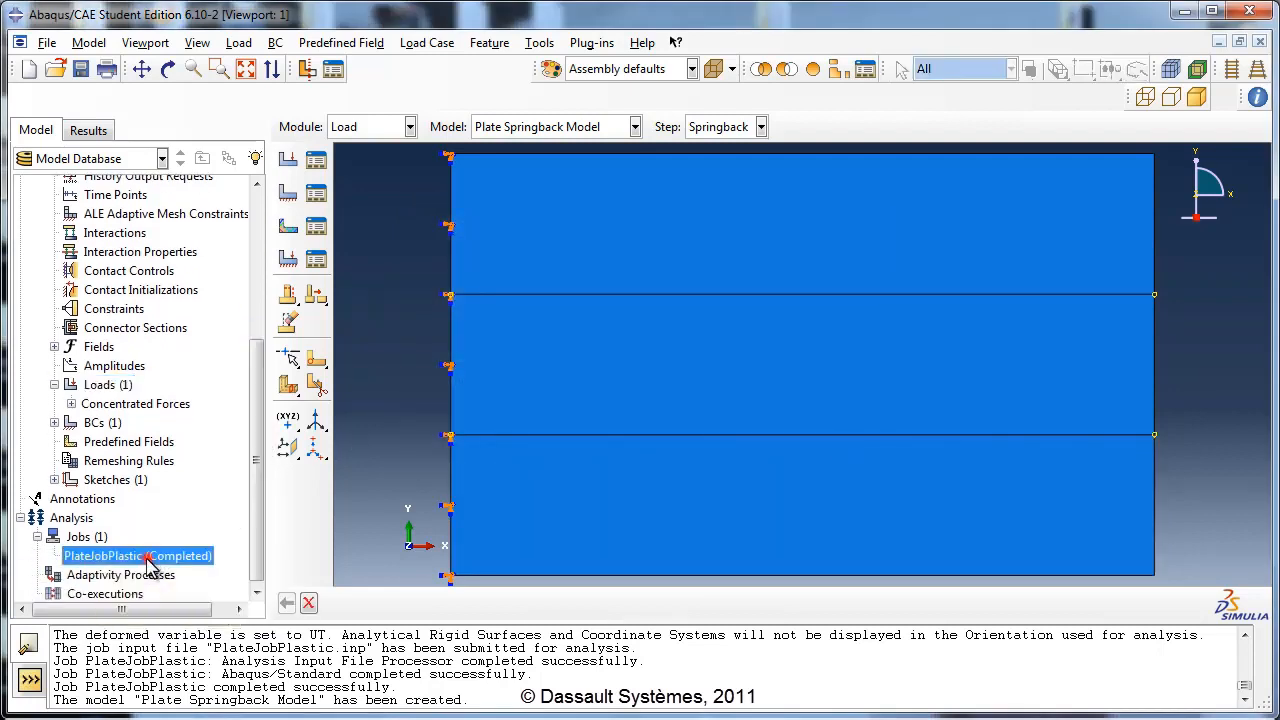
double_click(107, 542)
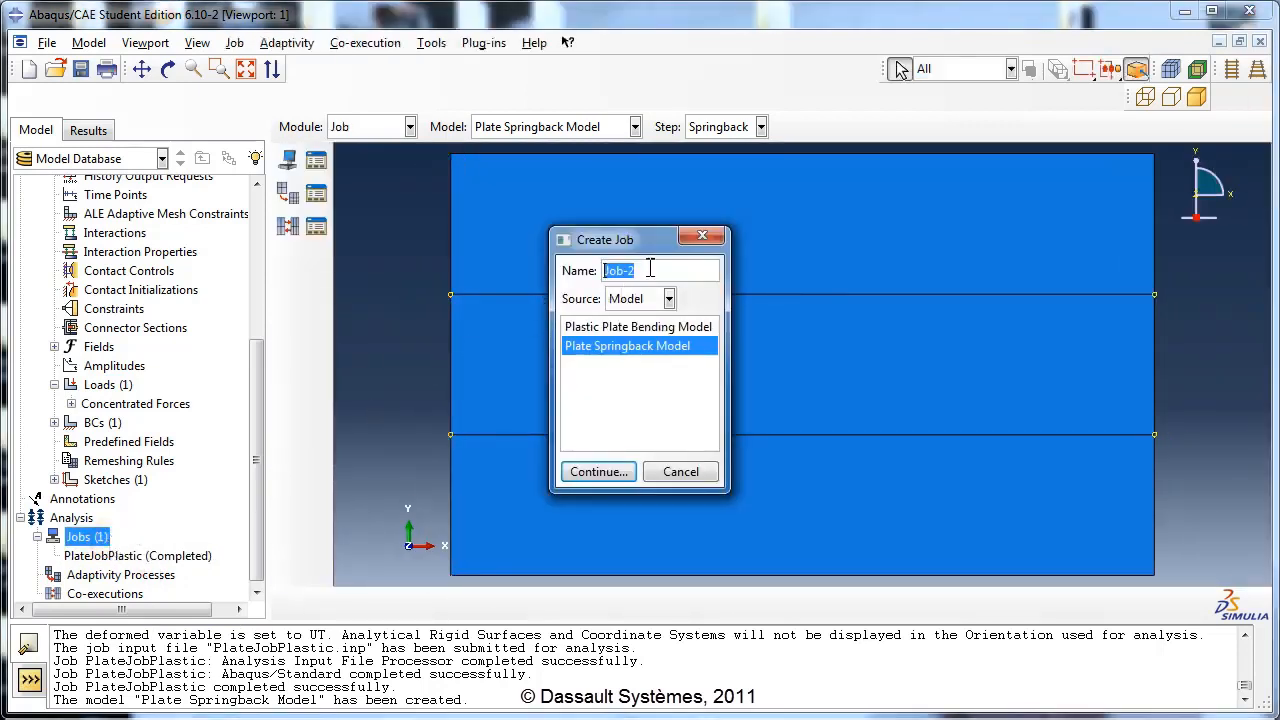
type("PlateSpringback")
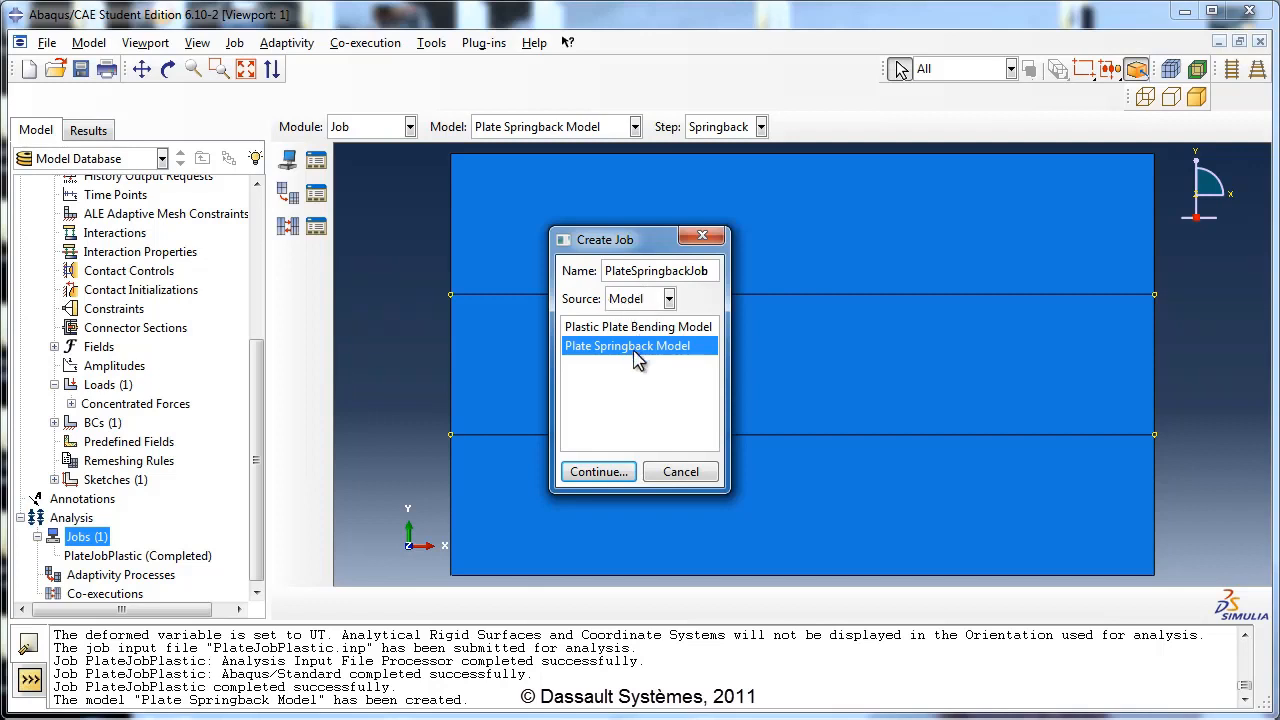
left_click(603, 472)
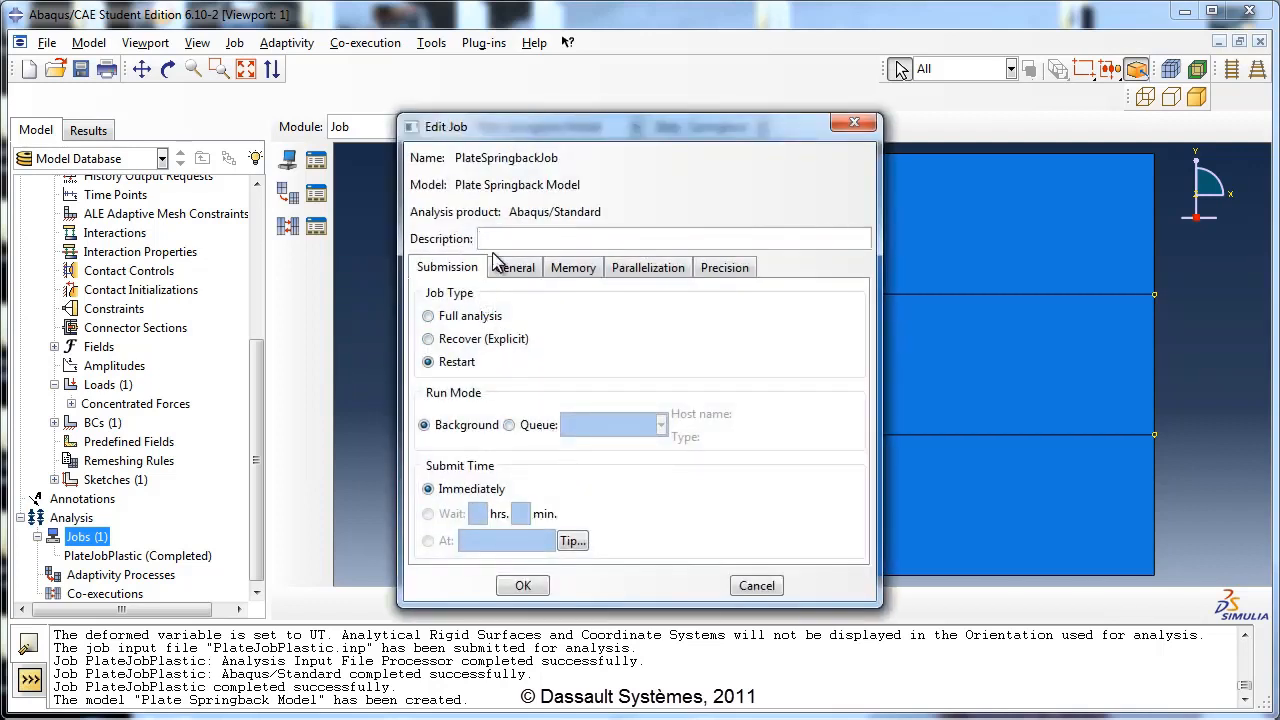
Describe the springback job as "Job allows elastic springback" and accept the restart job definition
left_click(504, 239)
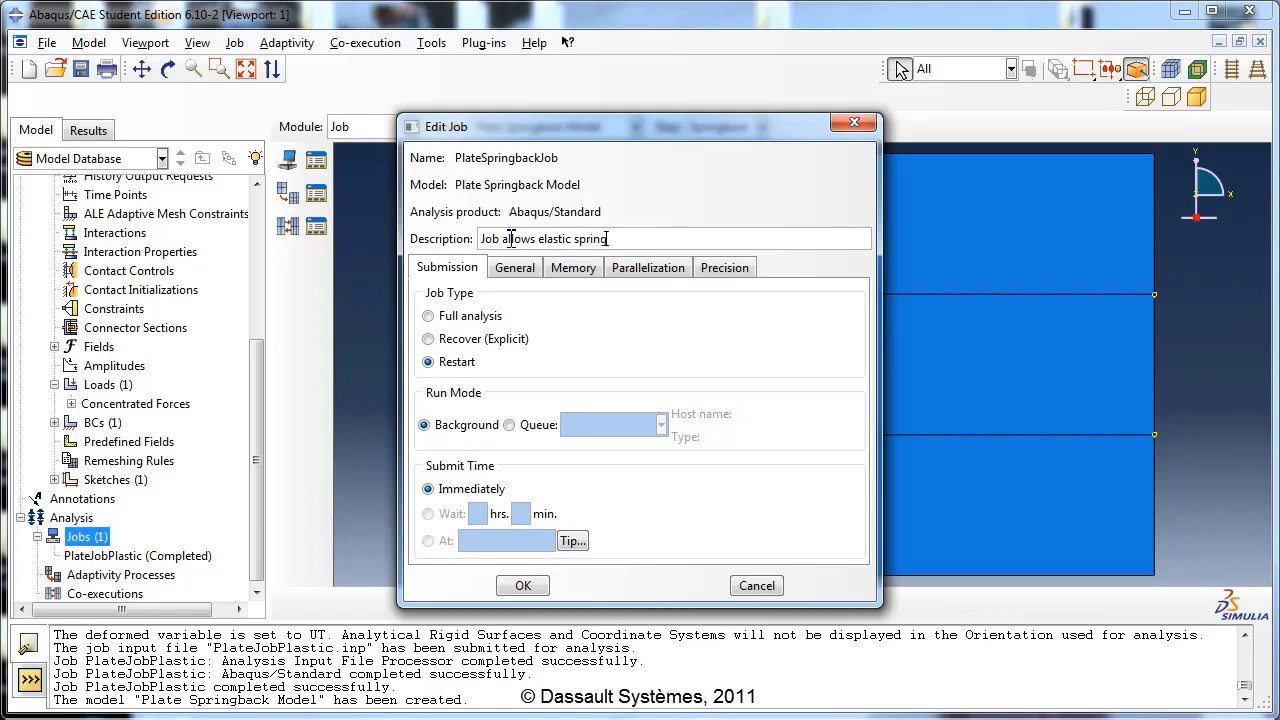
type("back")
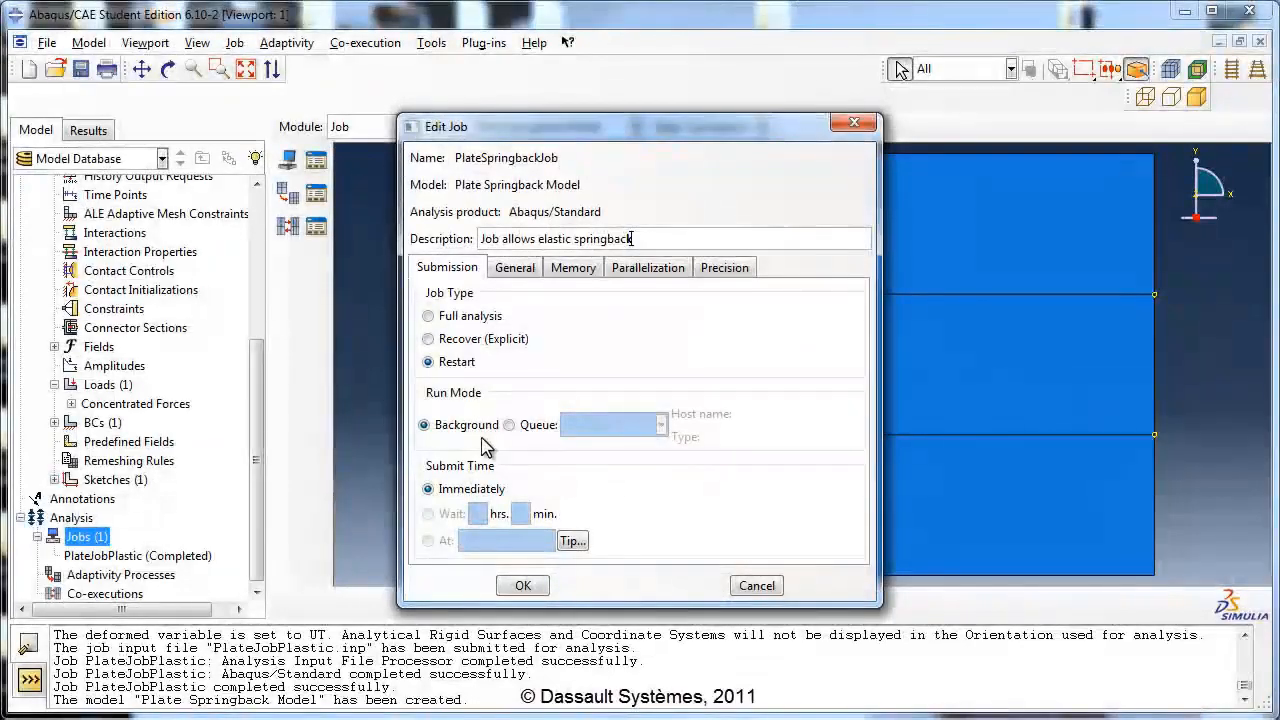
left_click(517, 586)
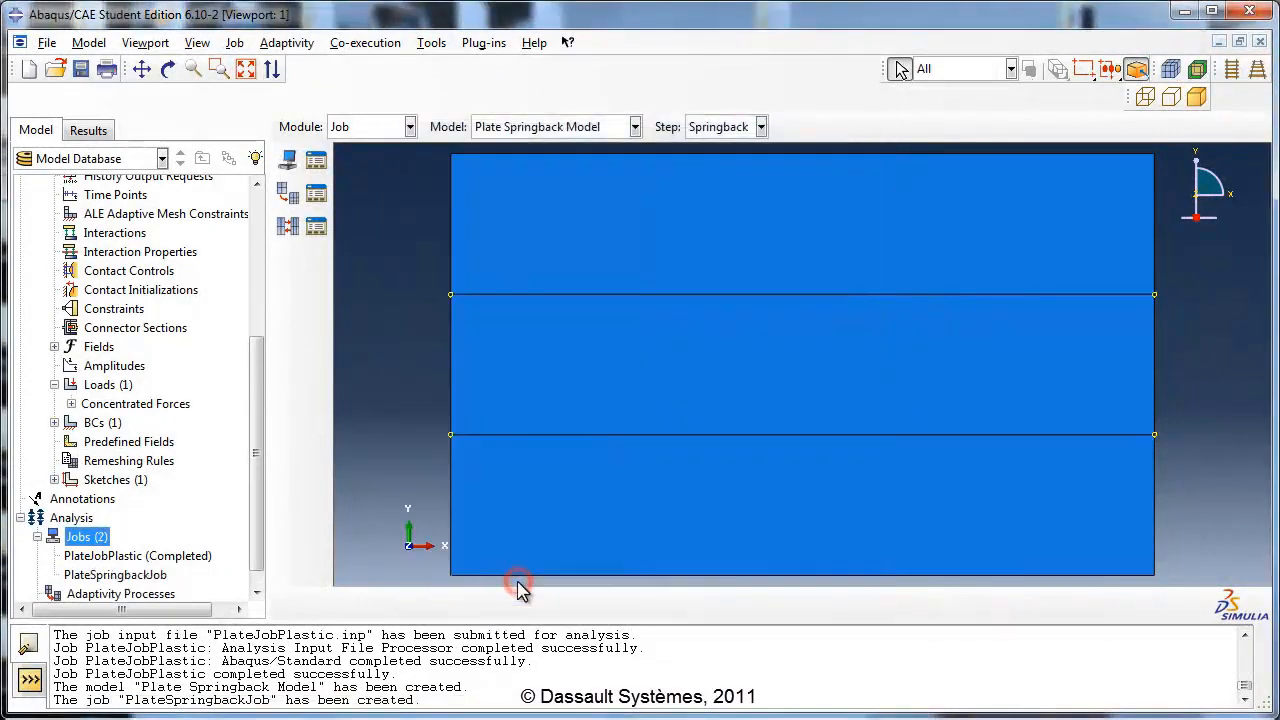
Submit PlateSpringbackJob for analysis, agreeing to continue without history output requests
scroll(264, 530, "down", 1)
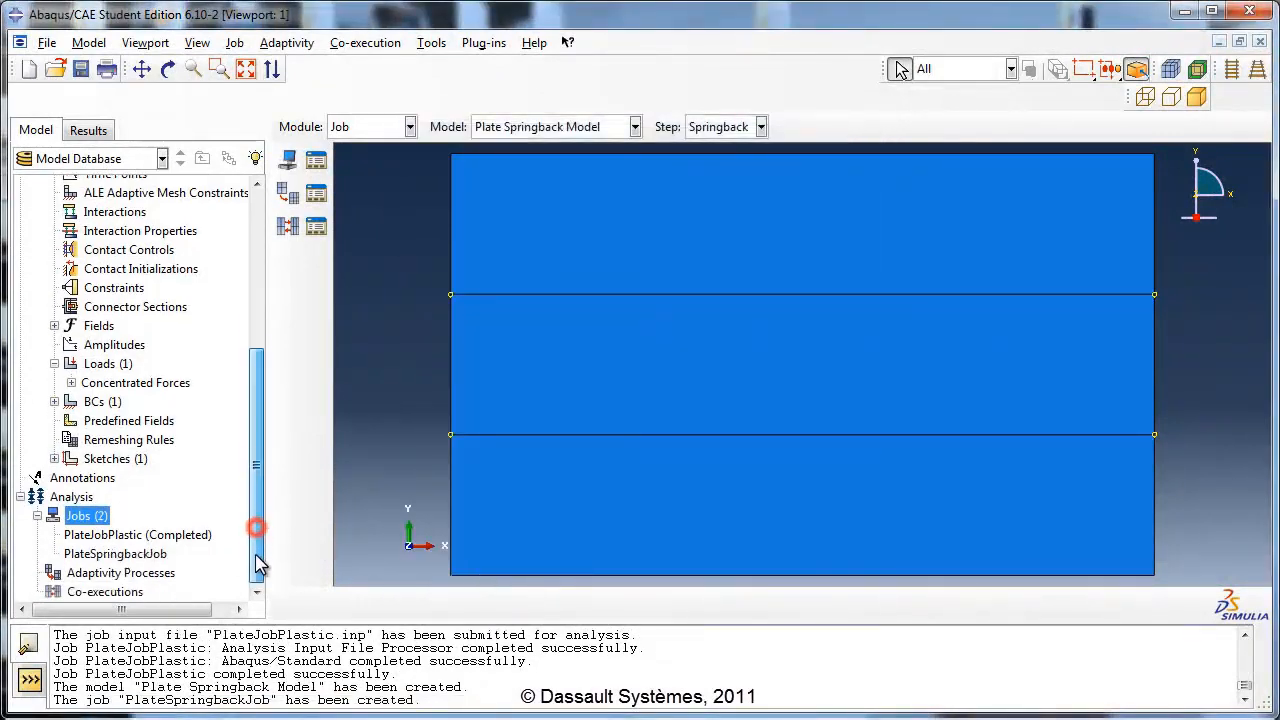
left_click(130, 561)
right_click(131, 562)
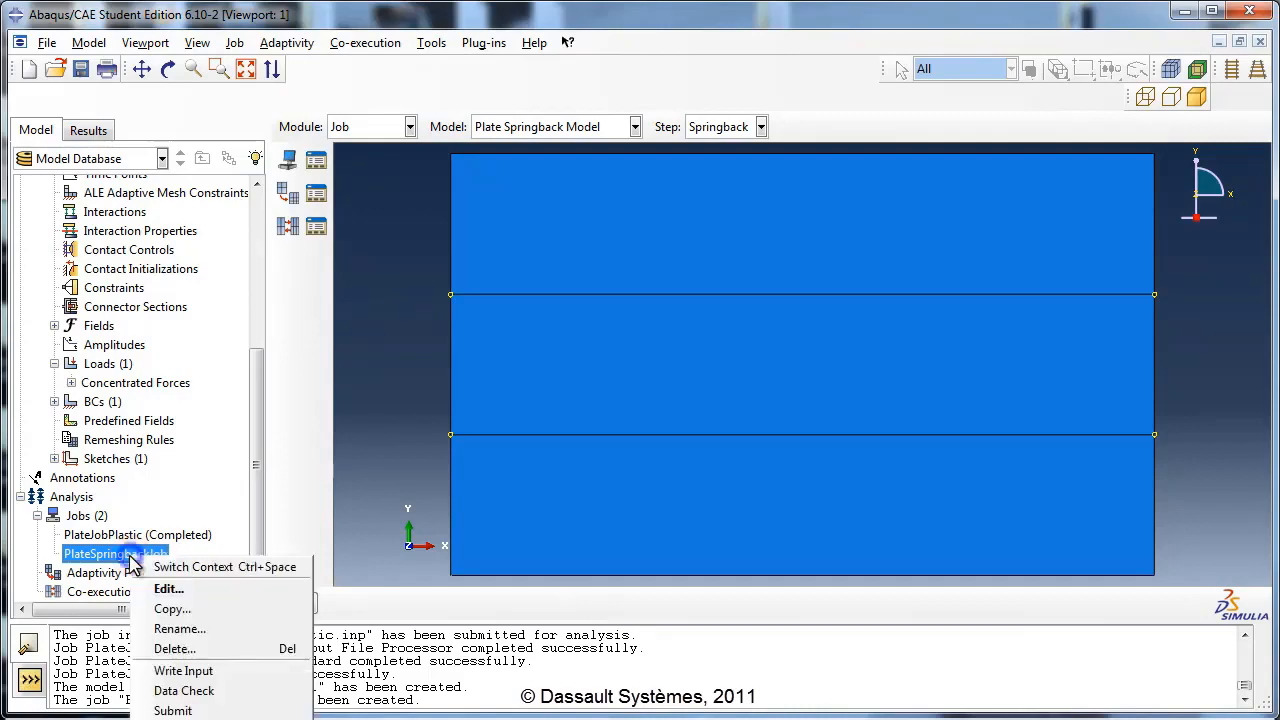
left_click(183, 709)
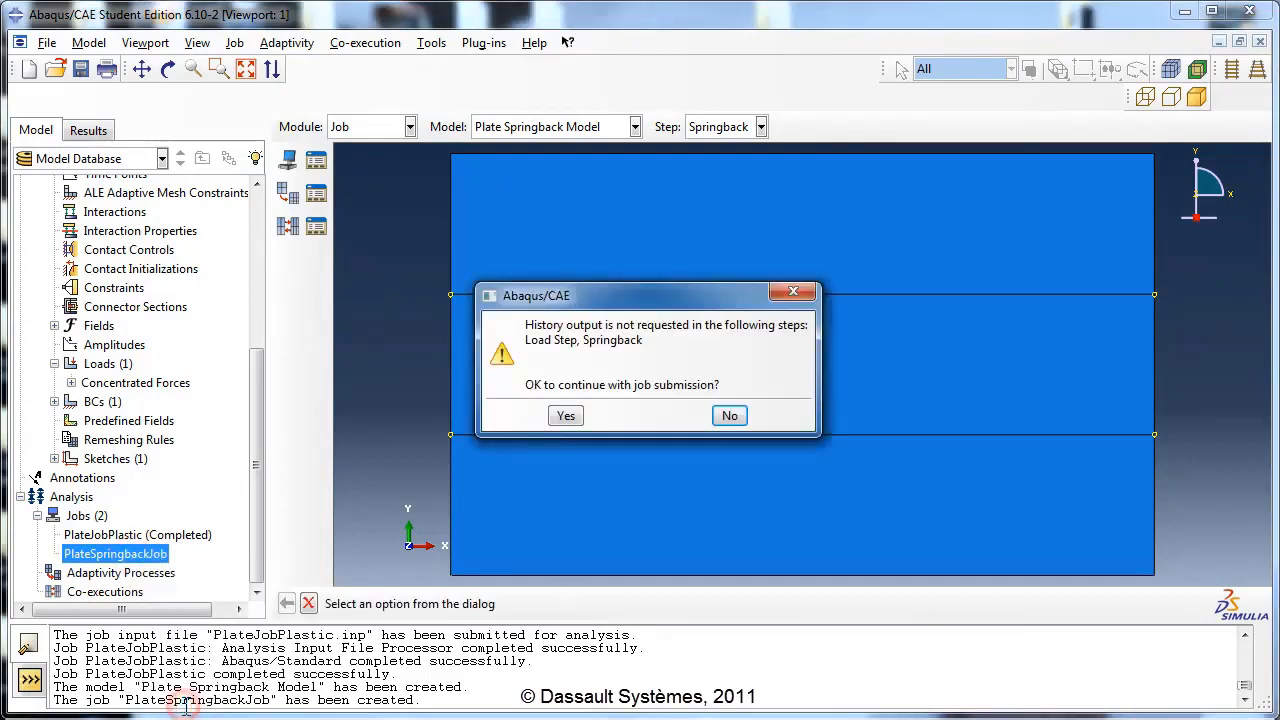
left_click(565, 416)
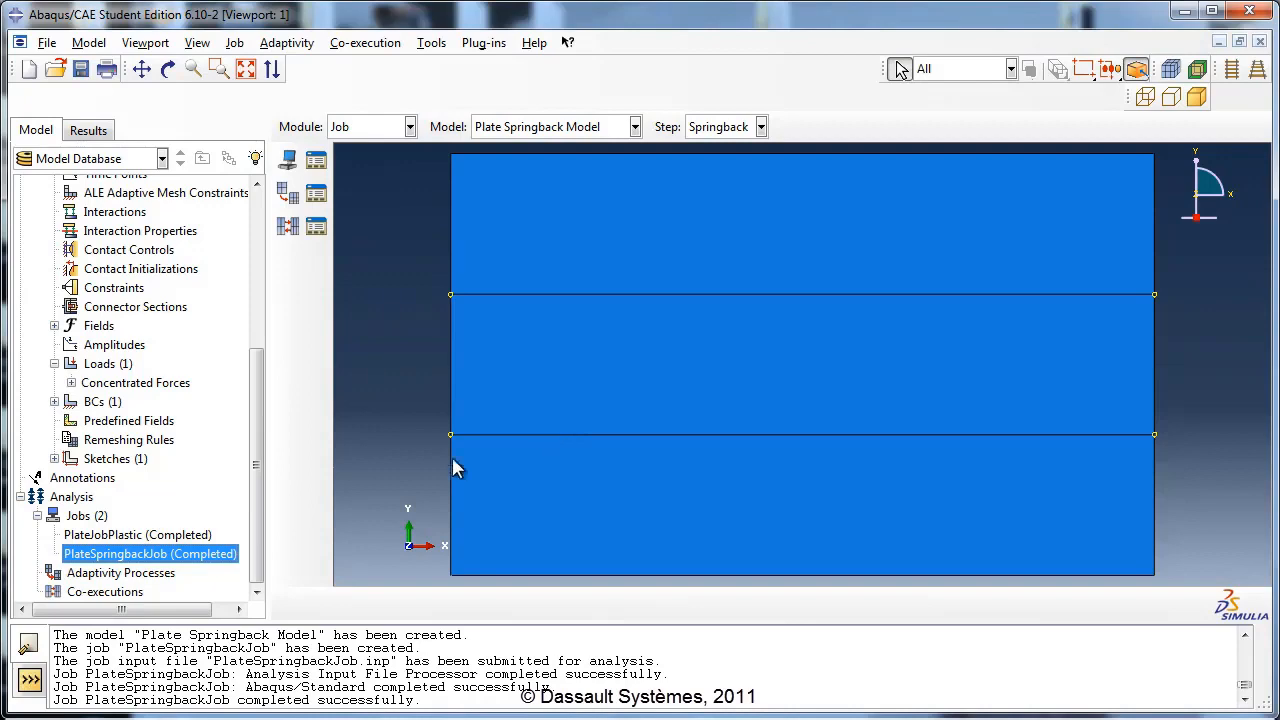
Open the results of PlateSpringbackJob and plot the Mises stress contours on the deformed plate
right_click(203, 554)
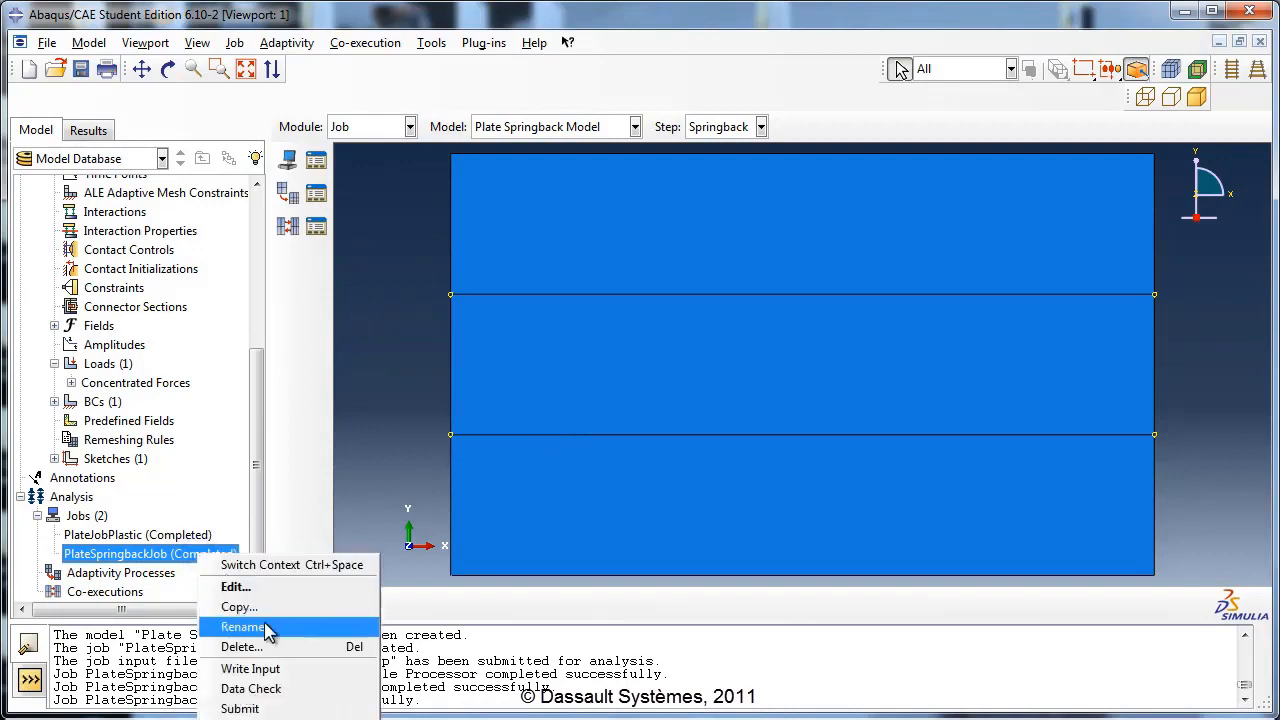
left_click(240, 719)
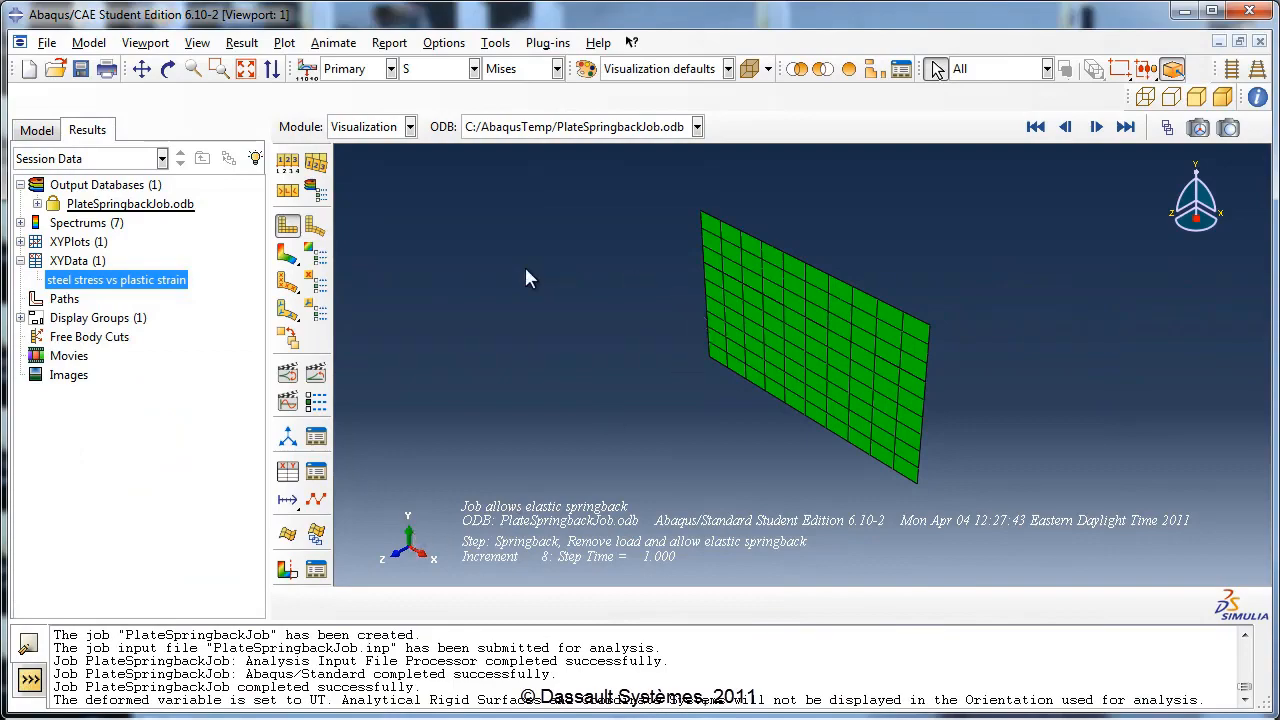
left_click(288, 254)
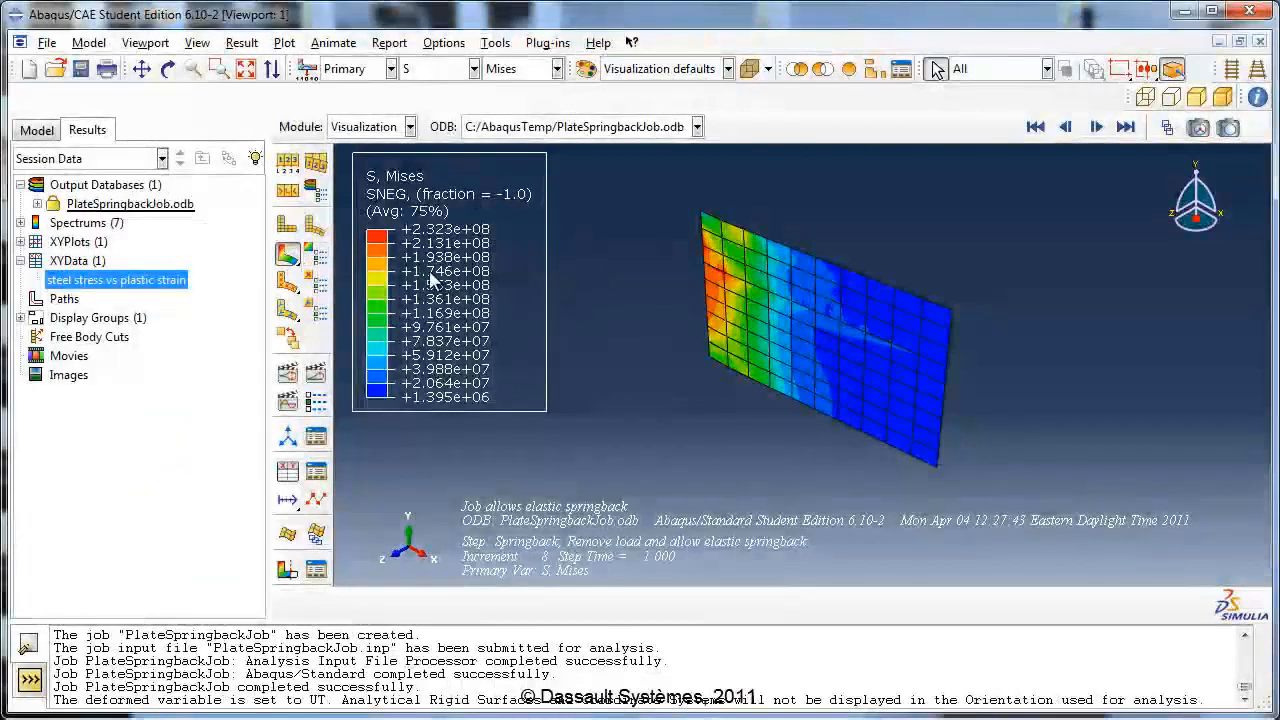
scroll(806, 300, "up", 3)
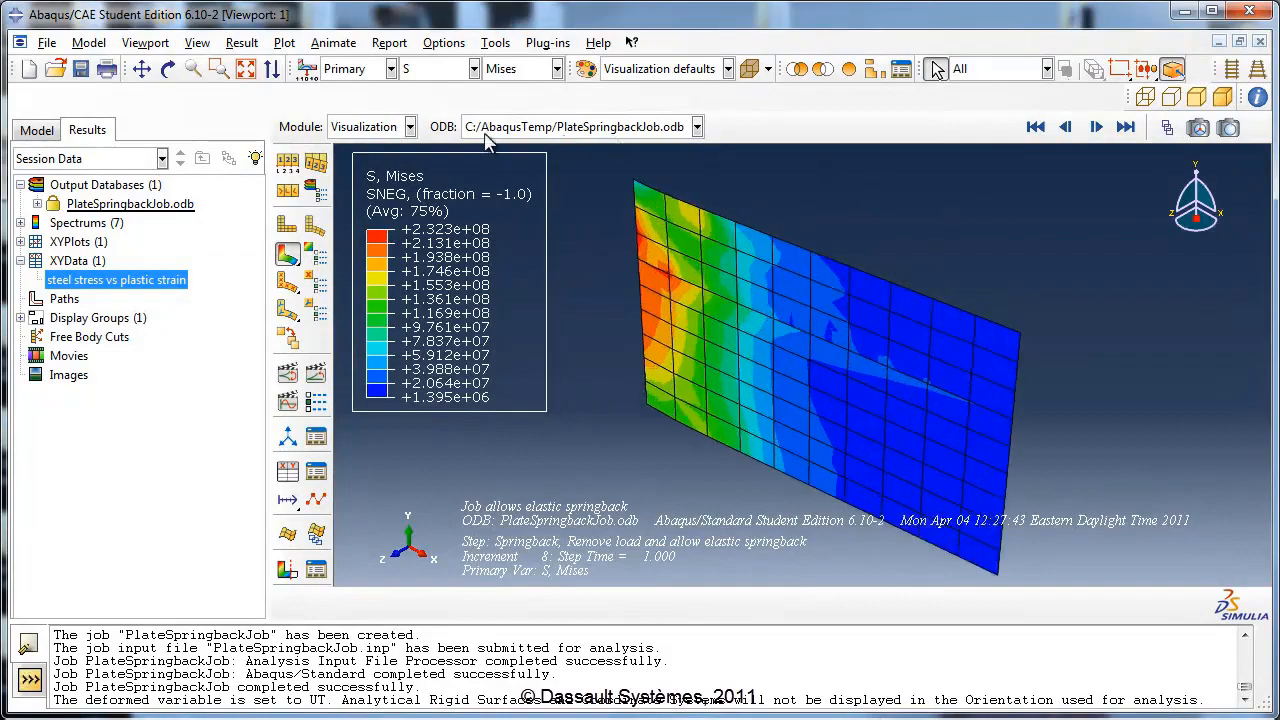
left_click(168, 68)
left_click_drag(725, 372, 820, 341)
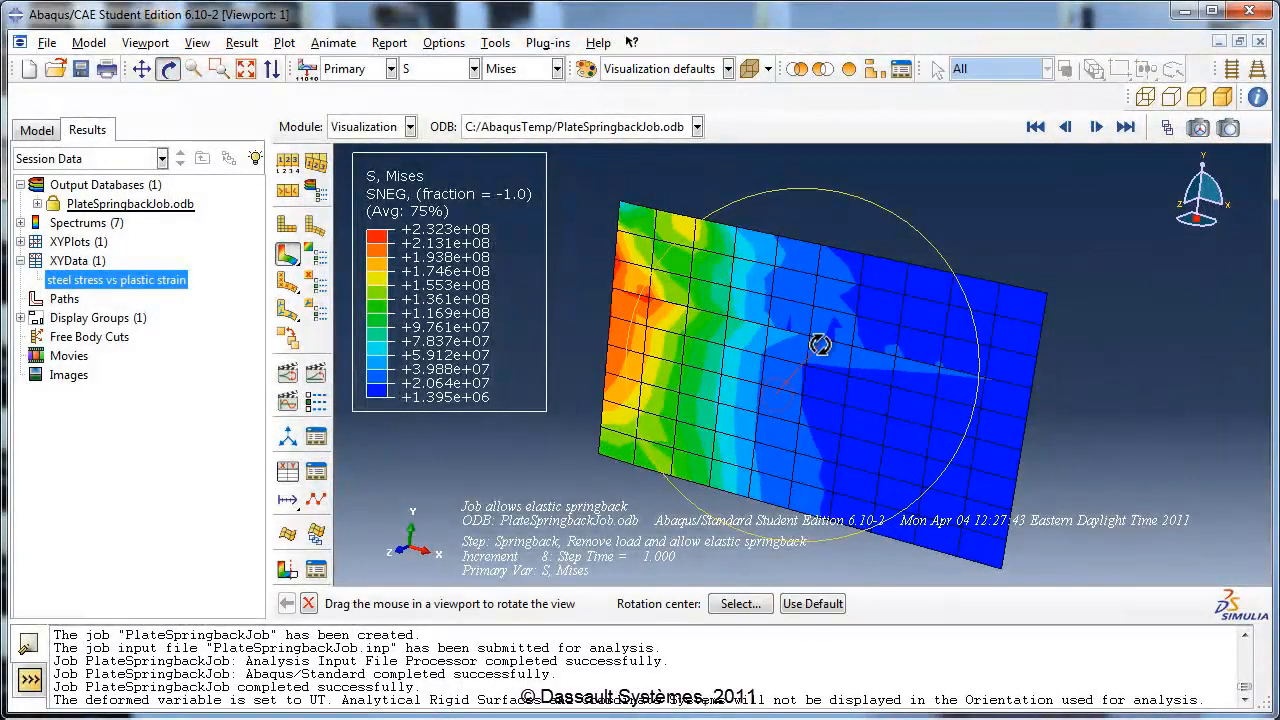
left_click(168, 68)
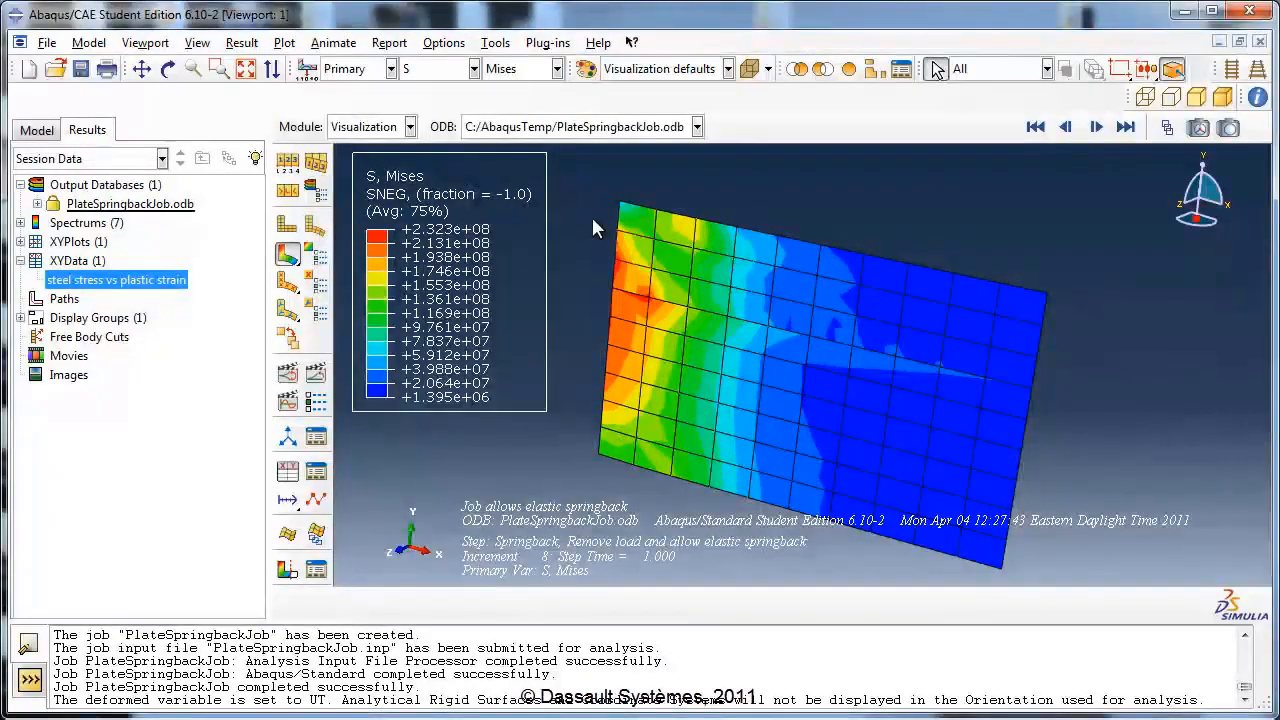
Create a second viewport and tile the two viewports vertically
left_click(162, 44)
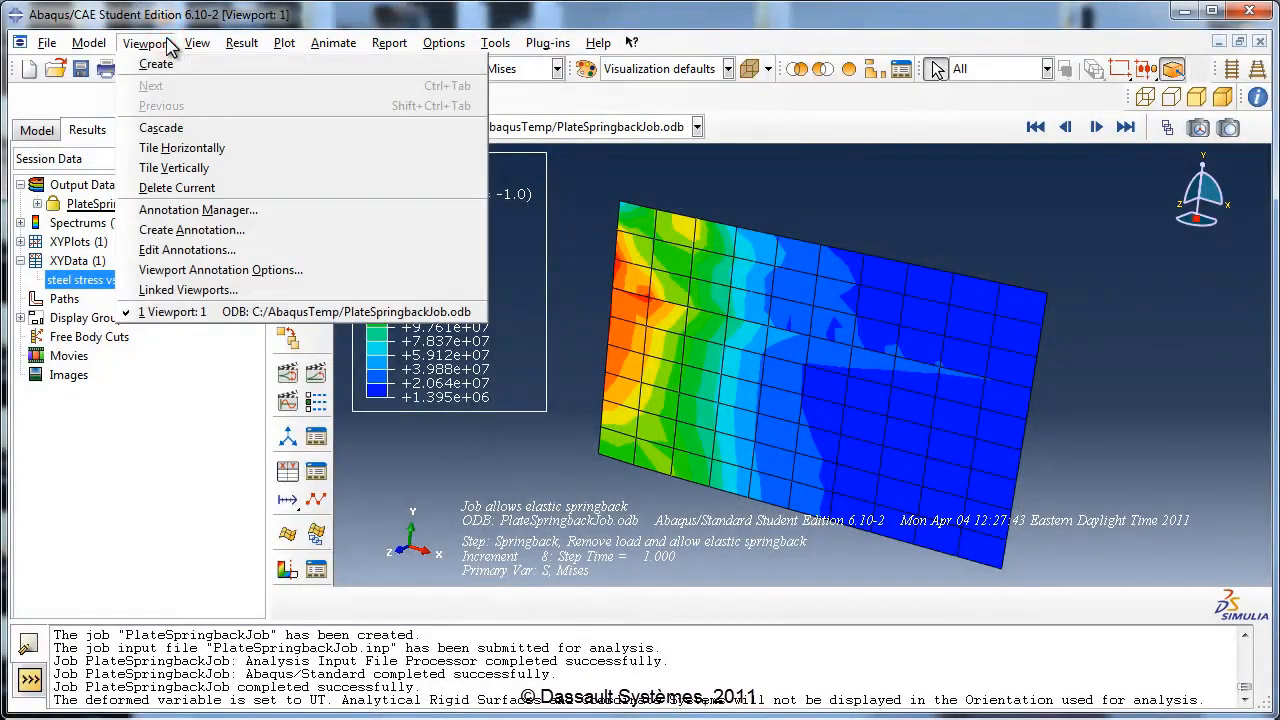
left_click(160, 64)
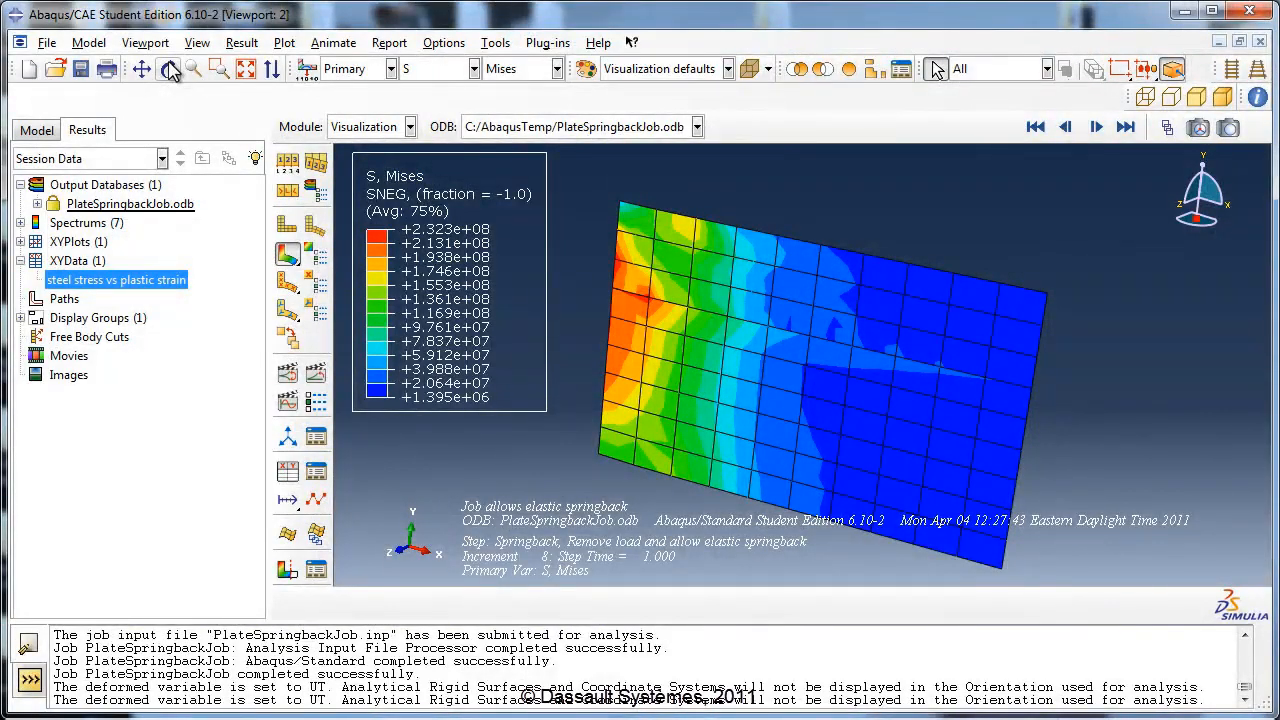
left_click(146, 43)
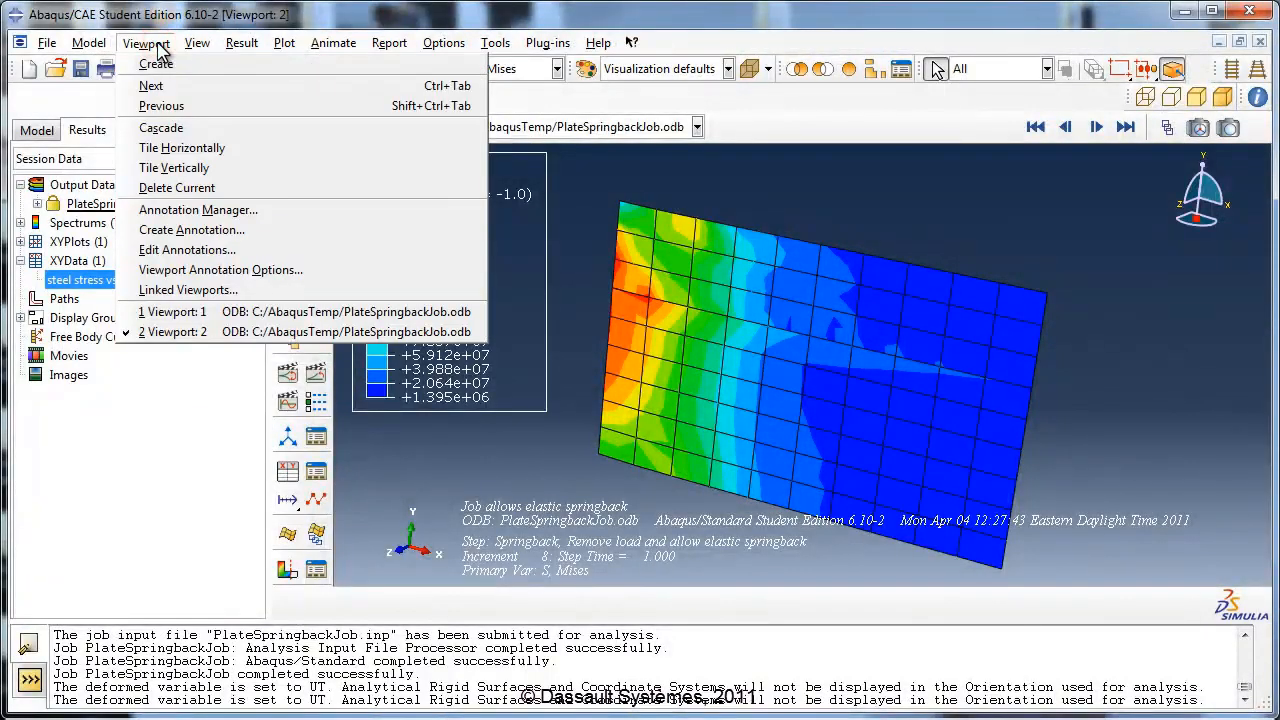
left_click(190, 166)
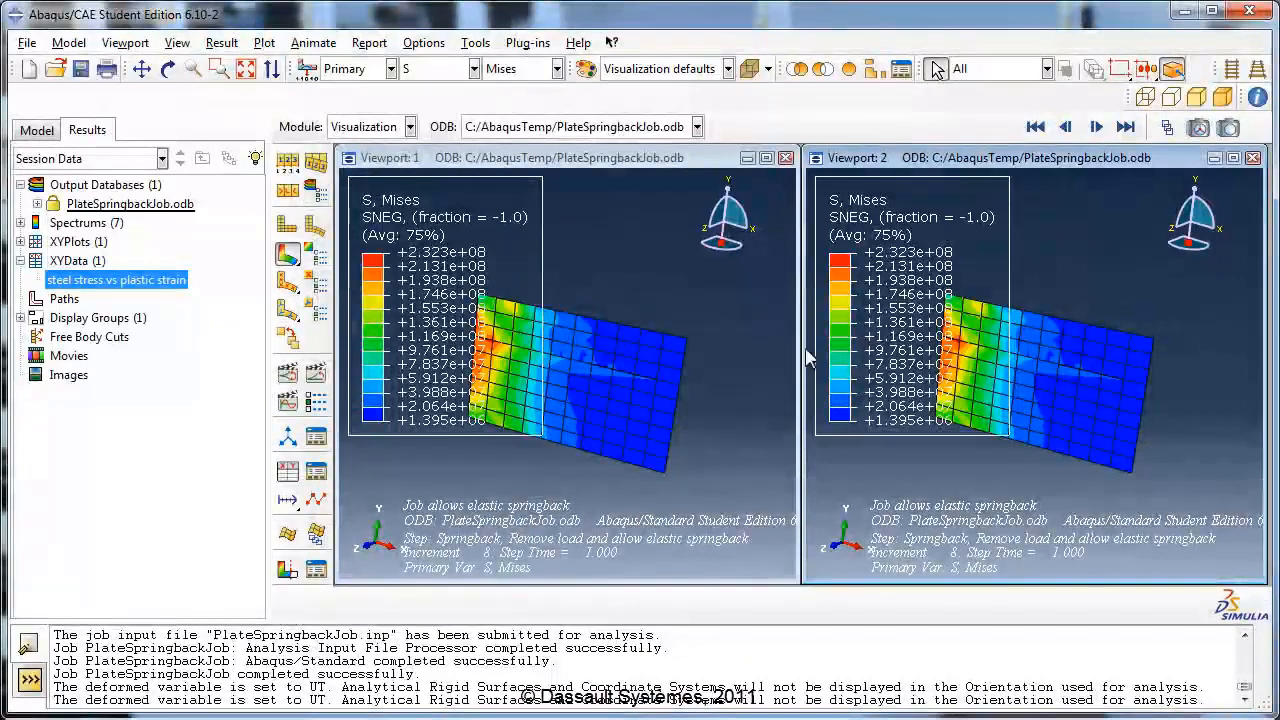
Open the output database PlateJobPlastic.odb and display it in Viewport 1
left_click(405, 166)
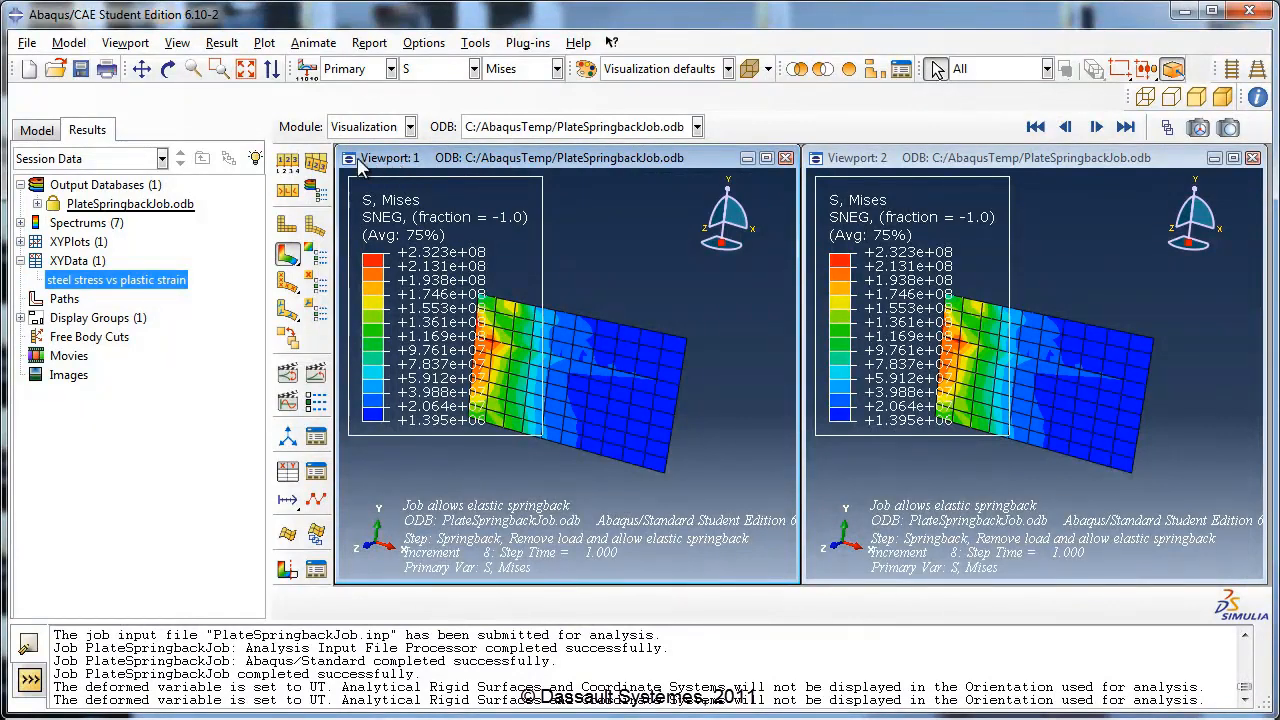
left_click(122, 186)
right_click(120, 185)
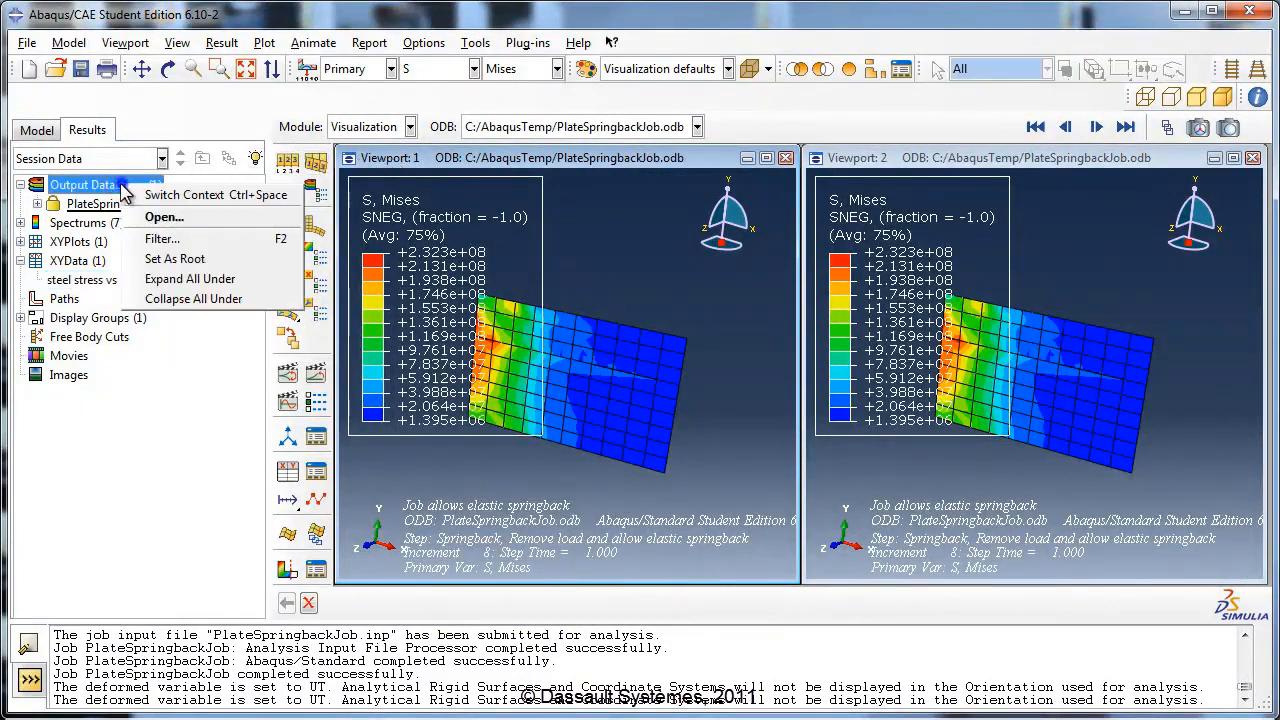
left_click(163, 218)
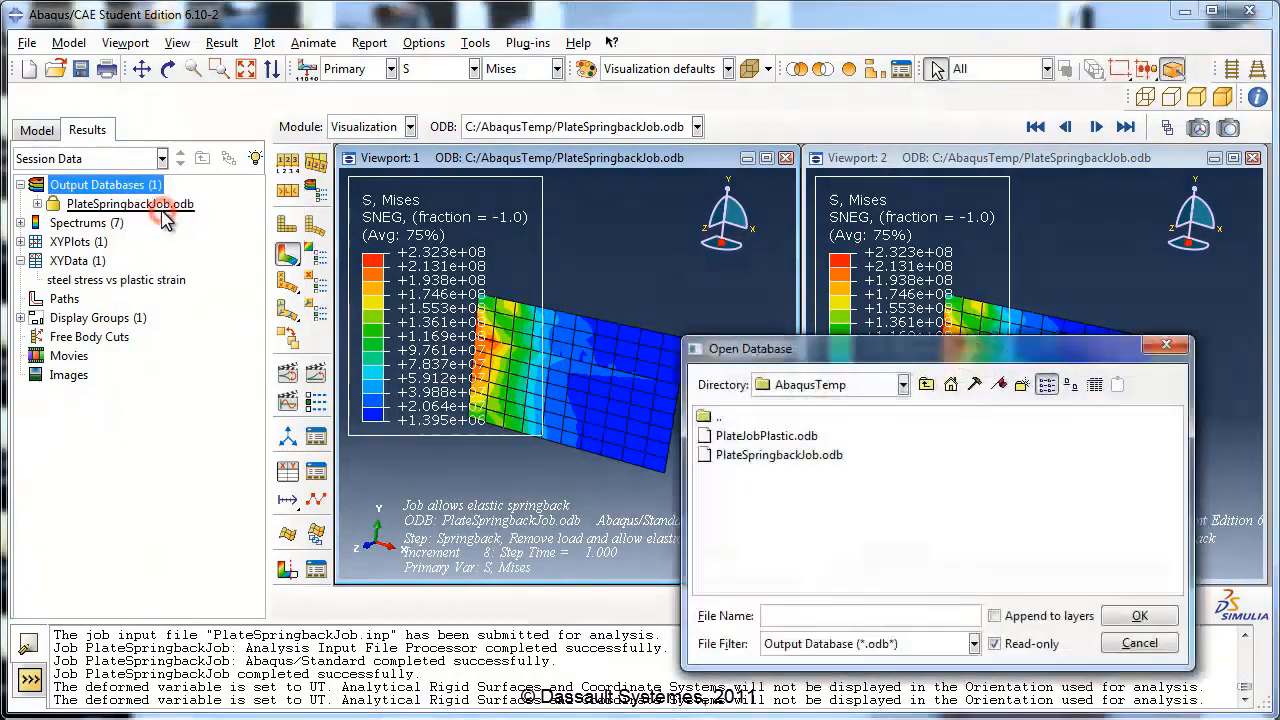
double_click(749, 437)
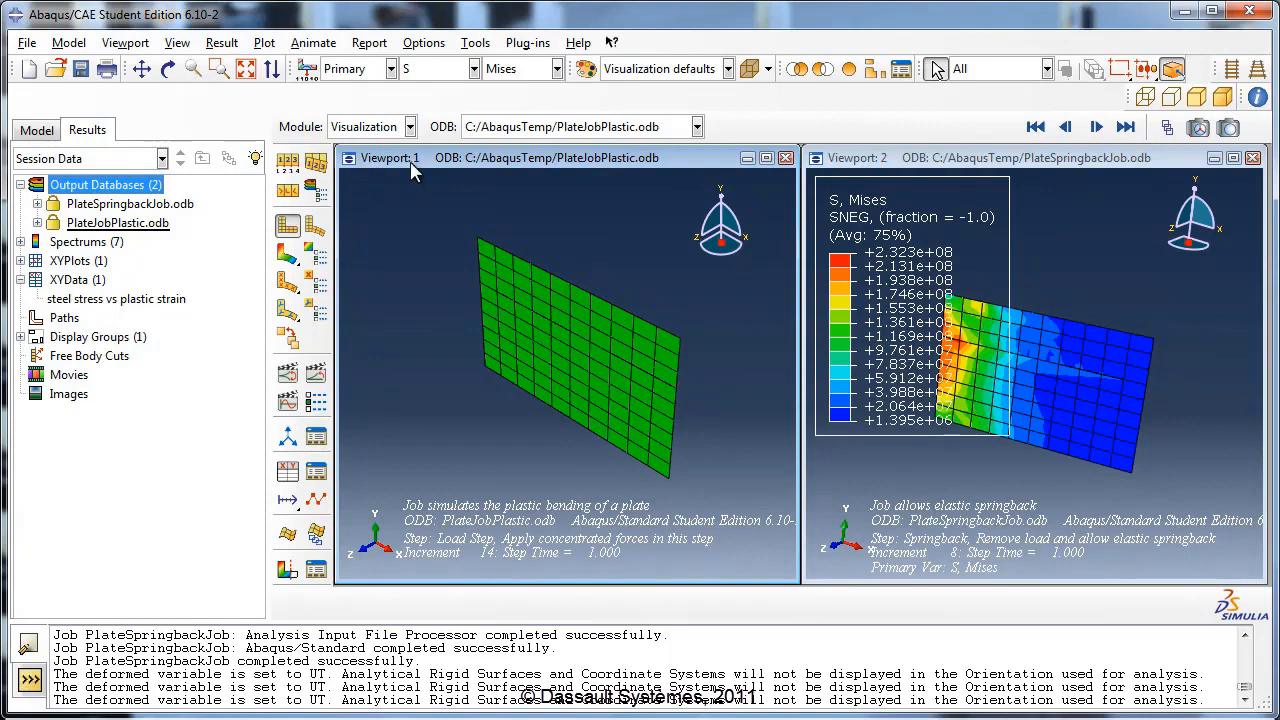
left_click(548, 126)
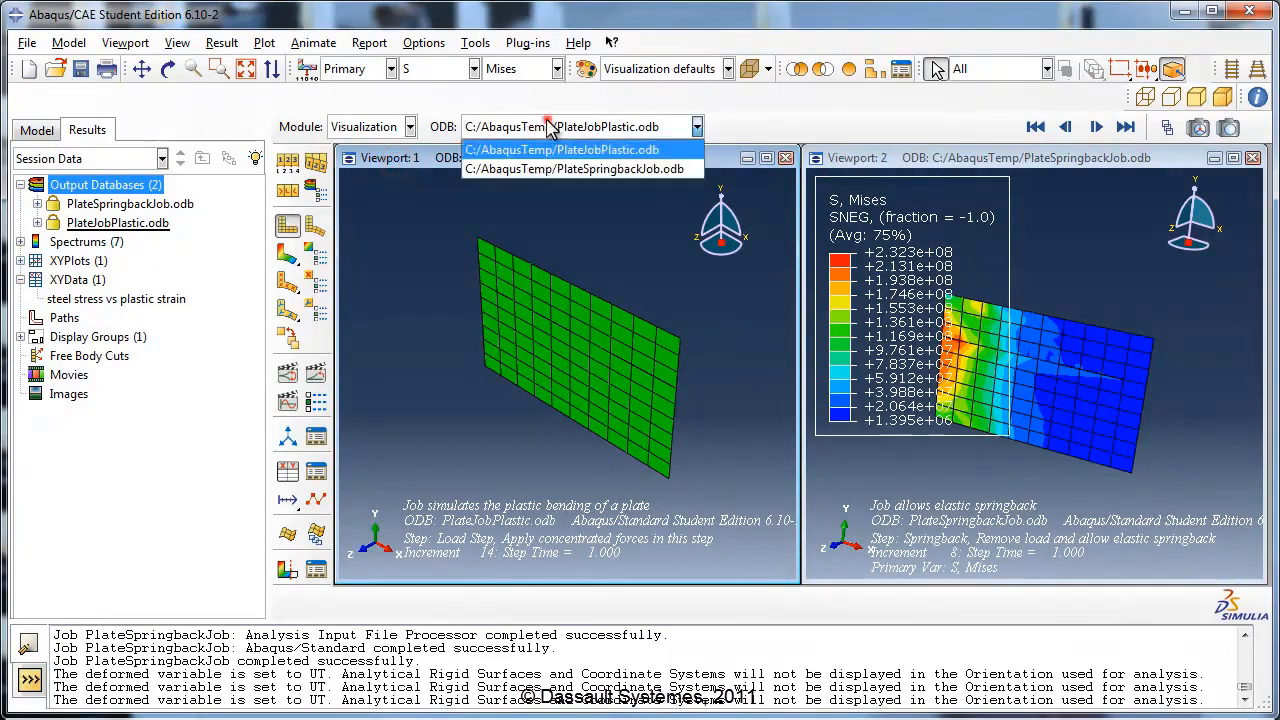
left_click(588, 152)
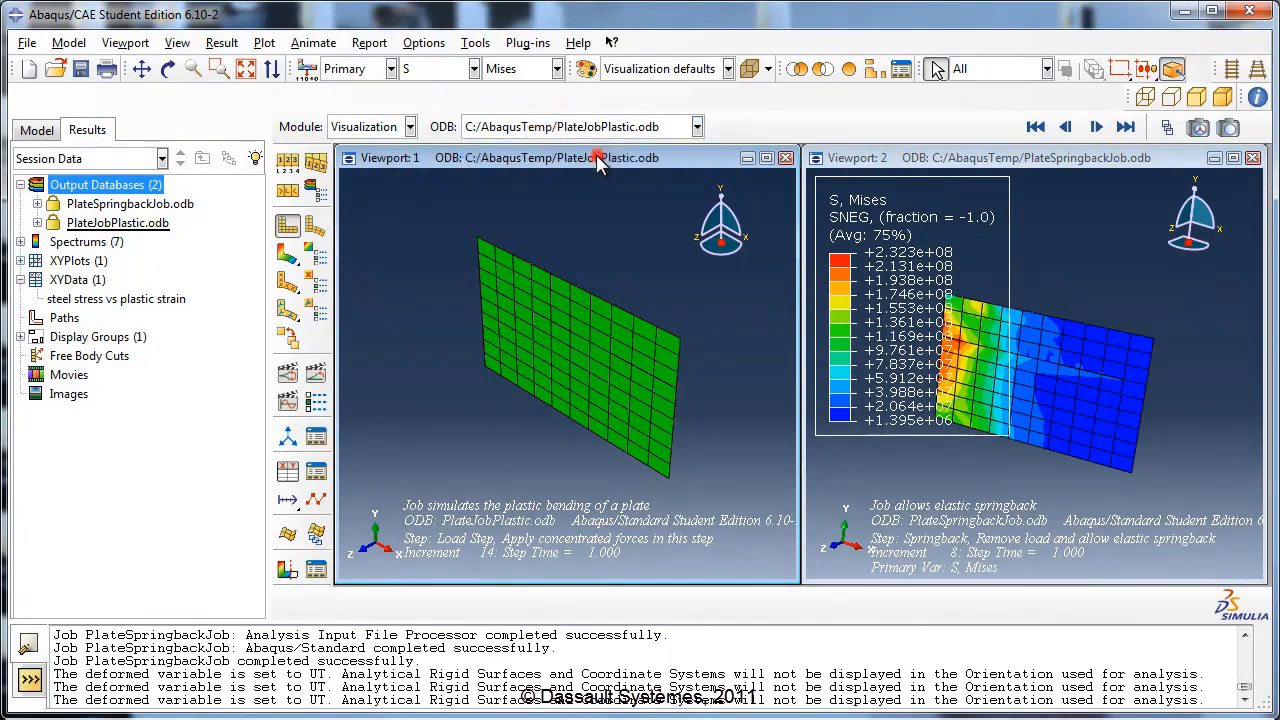
Plot the Mises stress contours on the deformed plate in Viewport 1, then check that Viewport 2 uses PlateSpringbackJob.odb
left_click(288, 256)
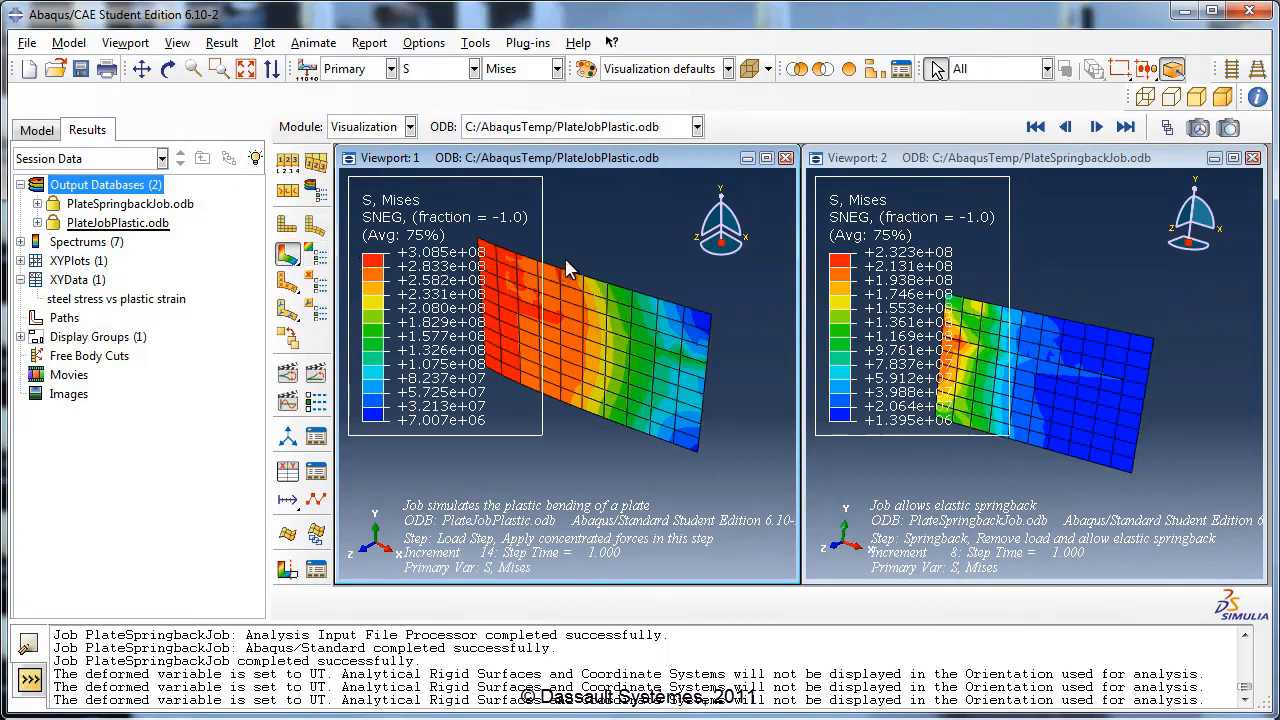
left_click(884, 160)
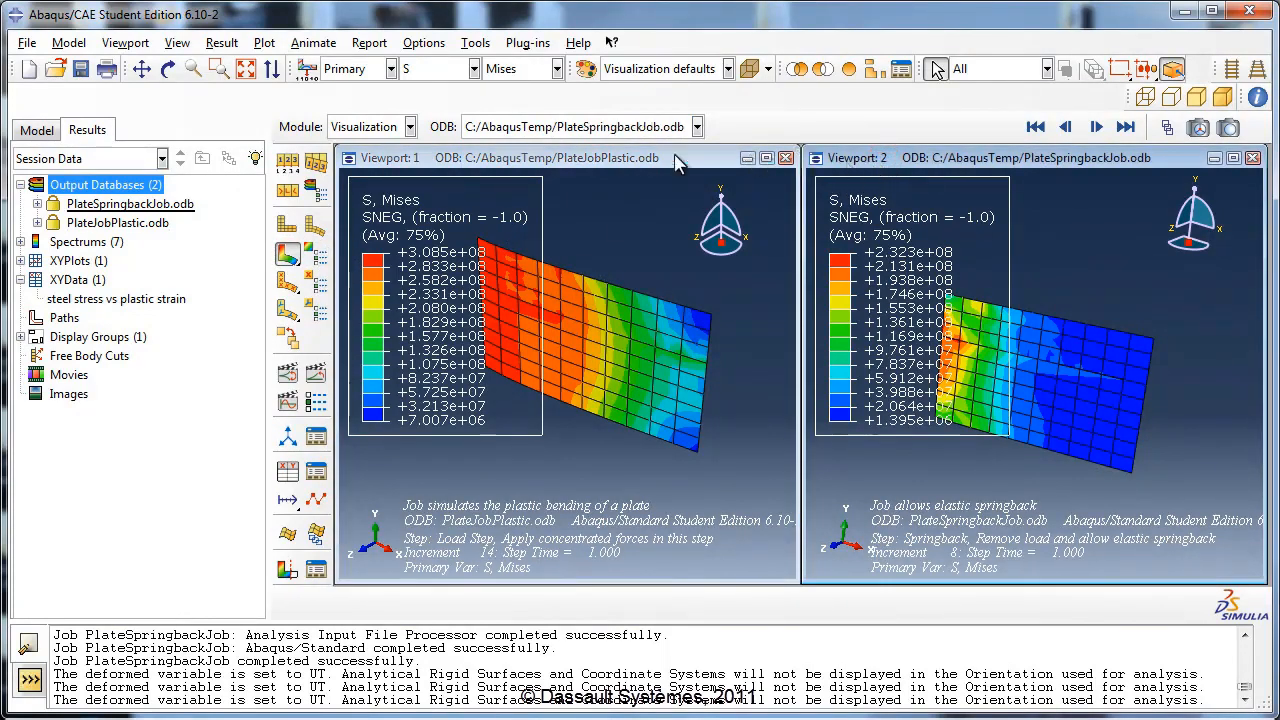
left_click(573, 133)
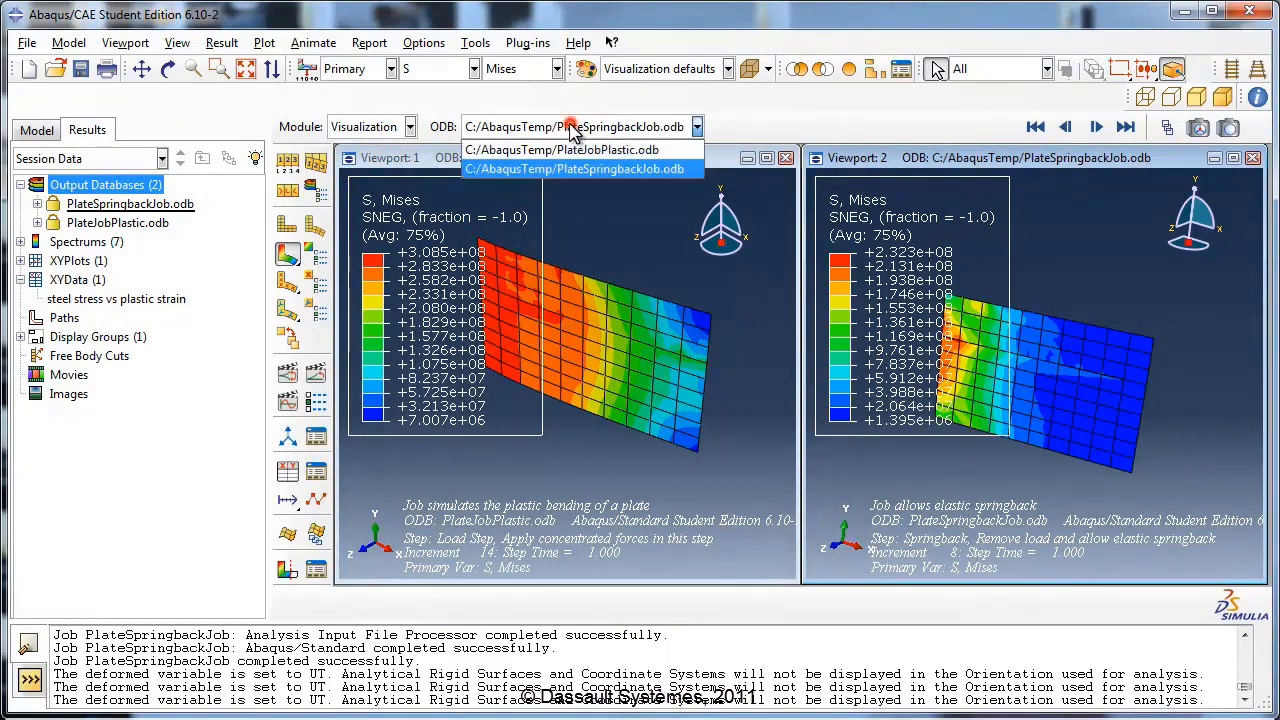
left_click(563, 170)
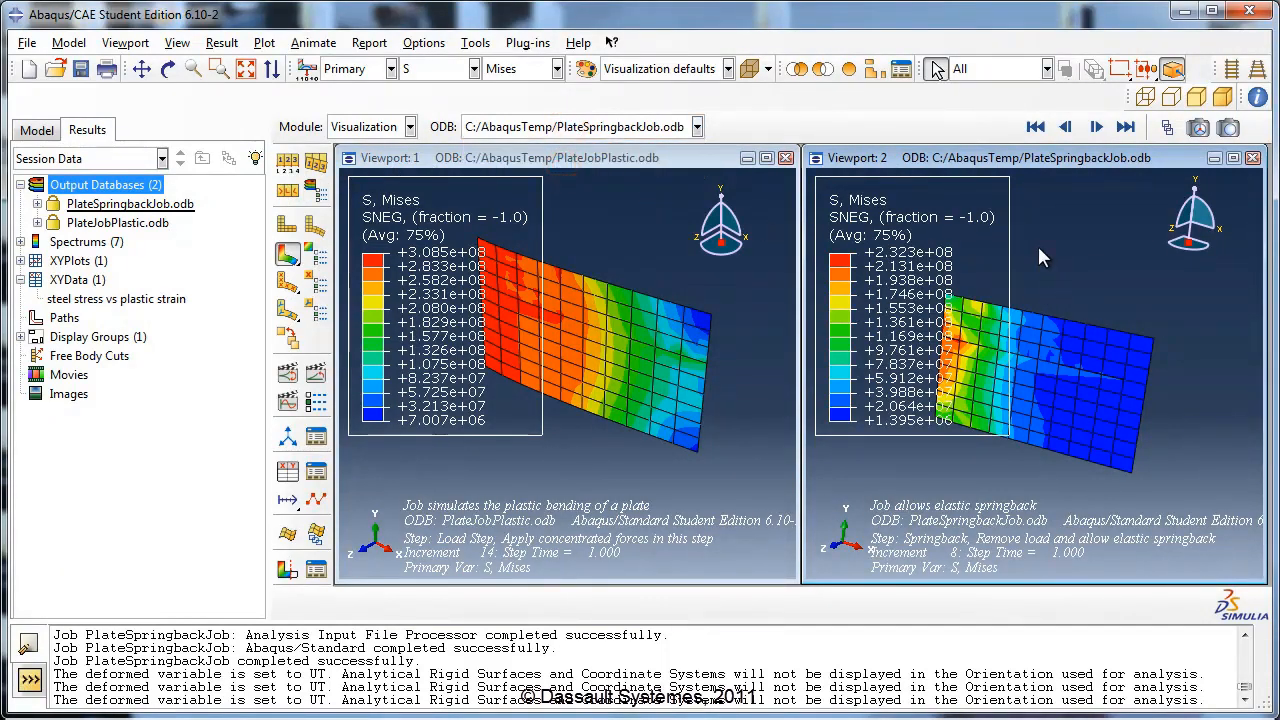
Check in the Frame Selector that Viewport 1 shows frame 14, the last frame of the Load Step
left_click(578, 162)
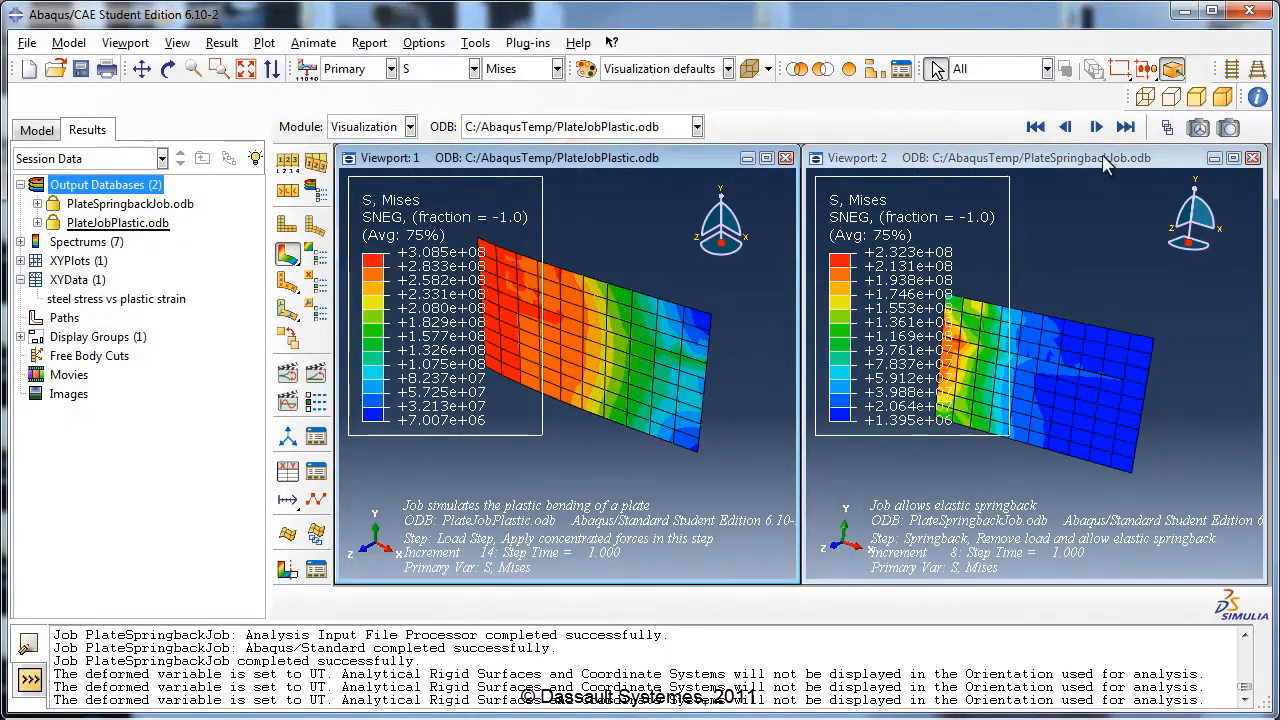
left_click(1166, 127)
left_click_drag(815, 455, 531, 469)
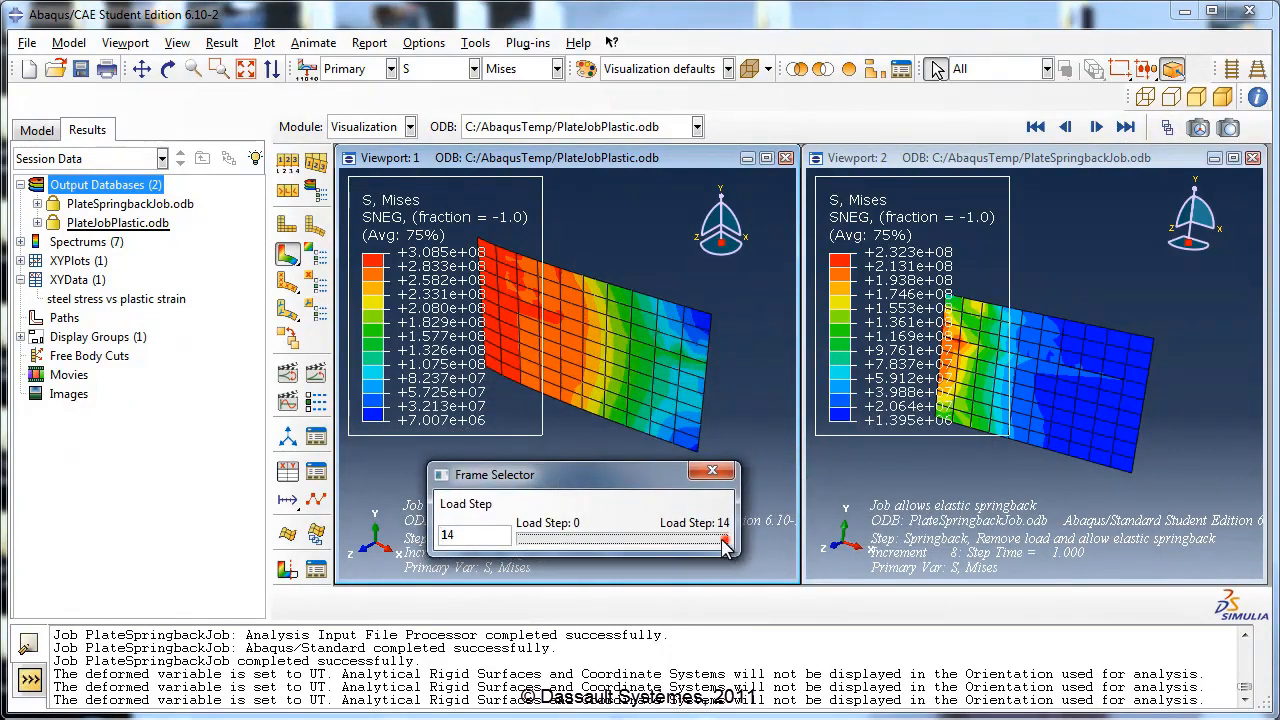
mouse_move(724, 540)
left_mouse_down()
mouse_move(521, 545)
mouse_move(727, 541)
left_mouse_up()
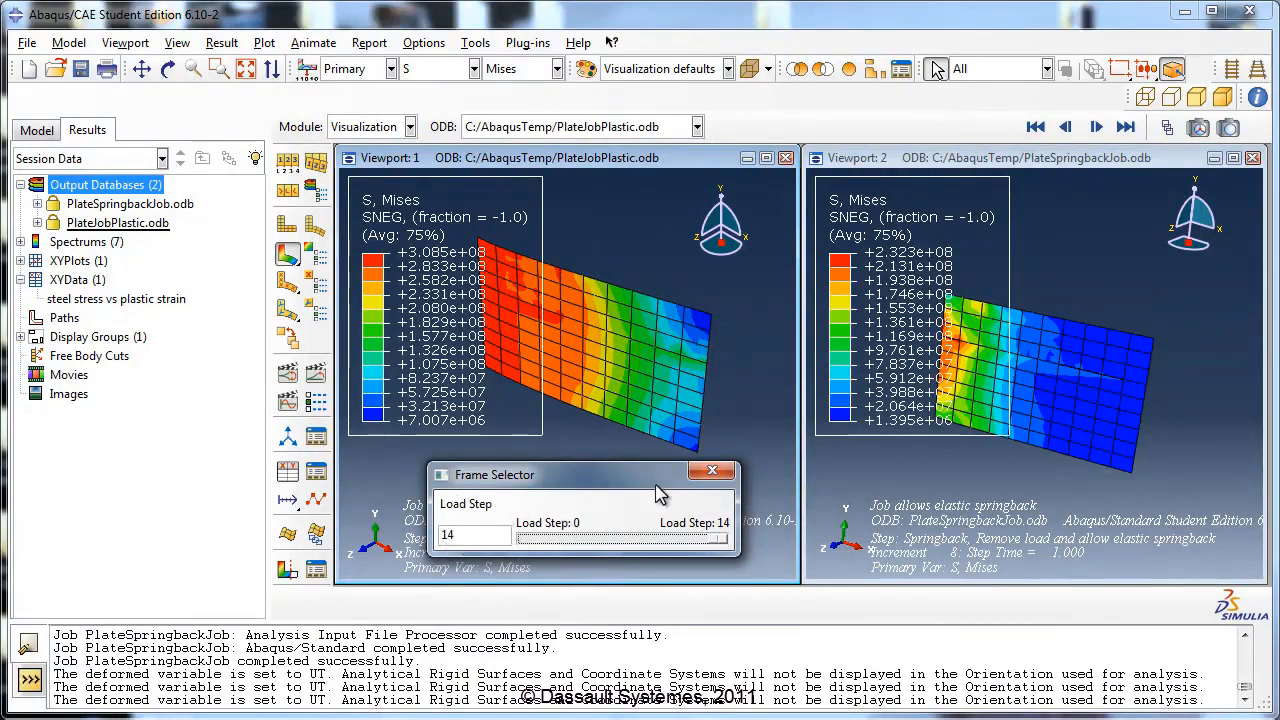
left_click_drag(601, 479, 615, 477)
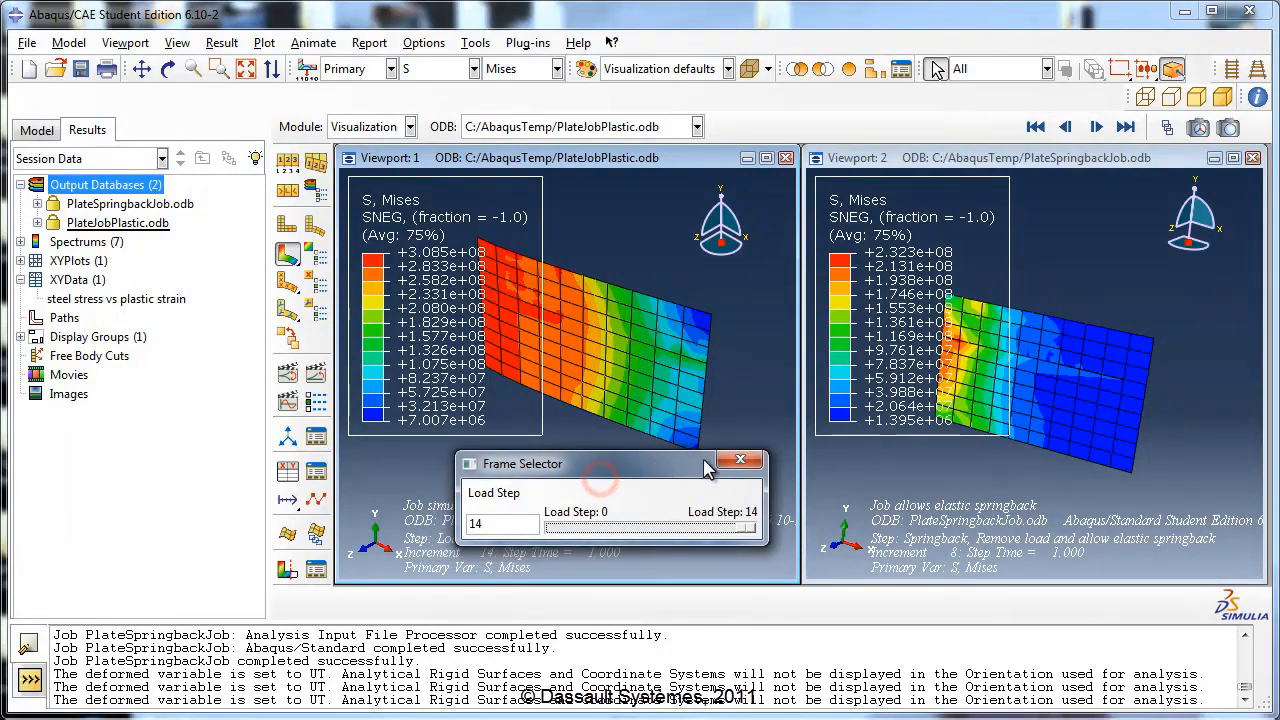
left_click(725, 469)
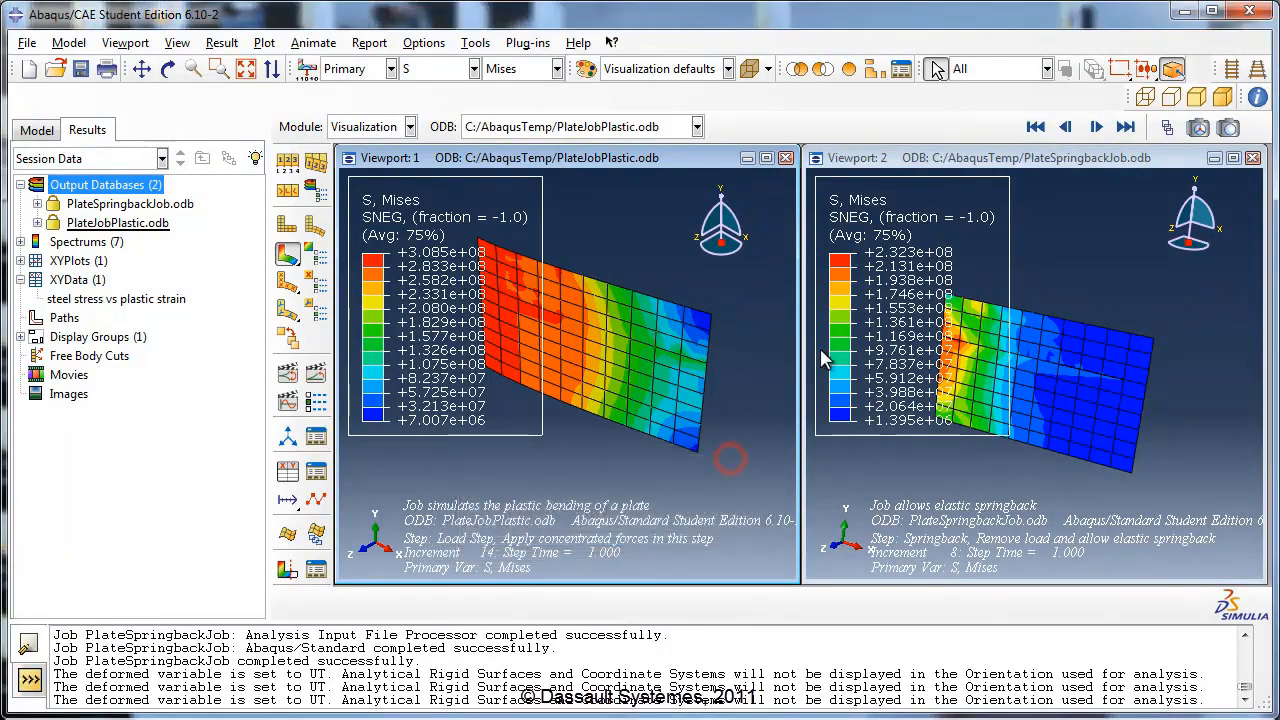
Set Viewport 2 to frame 0 of the Springback step with the Frame Selector
left_click(963, 165)
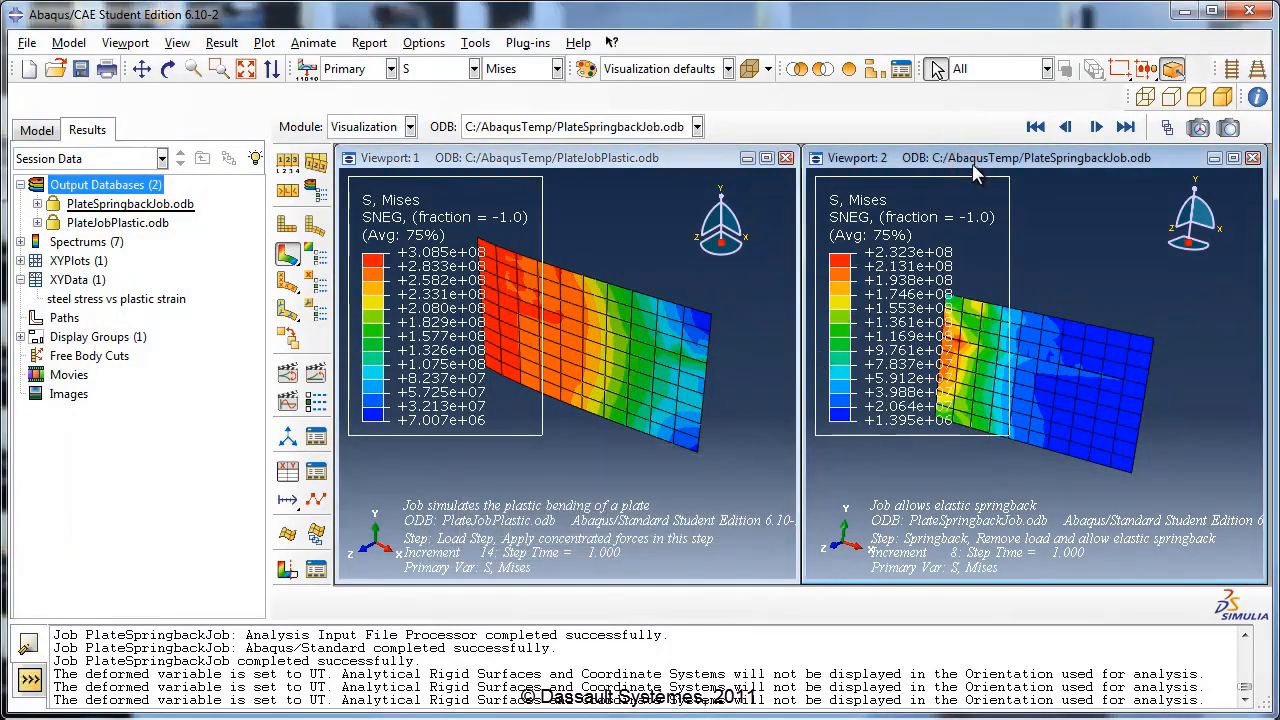
left_click(1167, 127)
left_click_drag(558, 466, 984, 396)
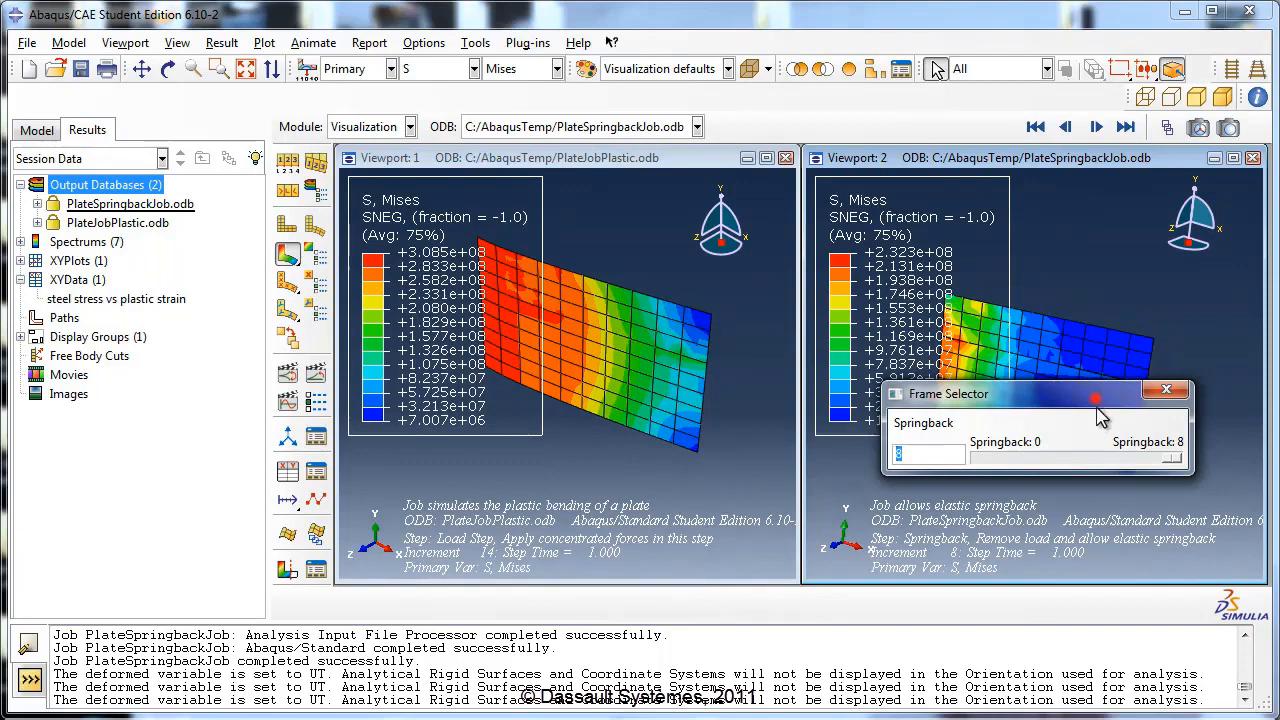
left_click_drag(1100, 414, 1108, 487)
left_click_drag(1183, 540, 980, 536)
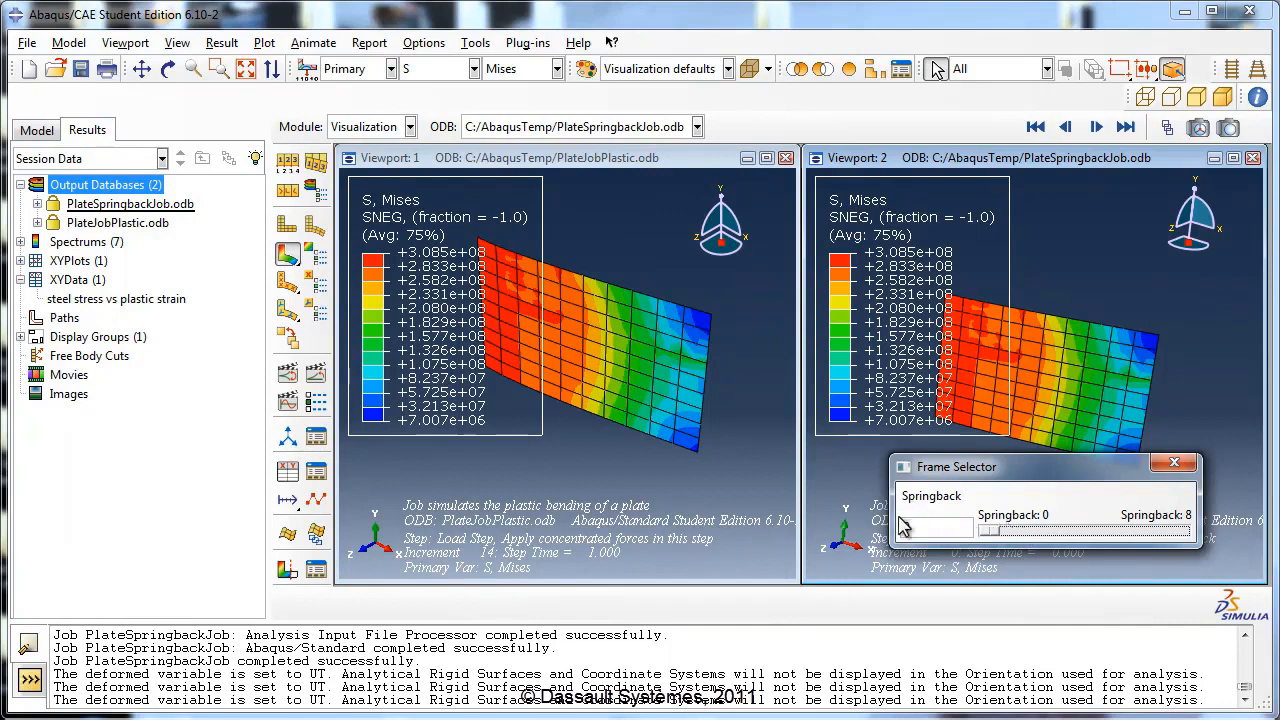
left_click(1174, 462)
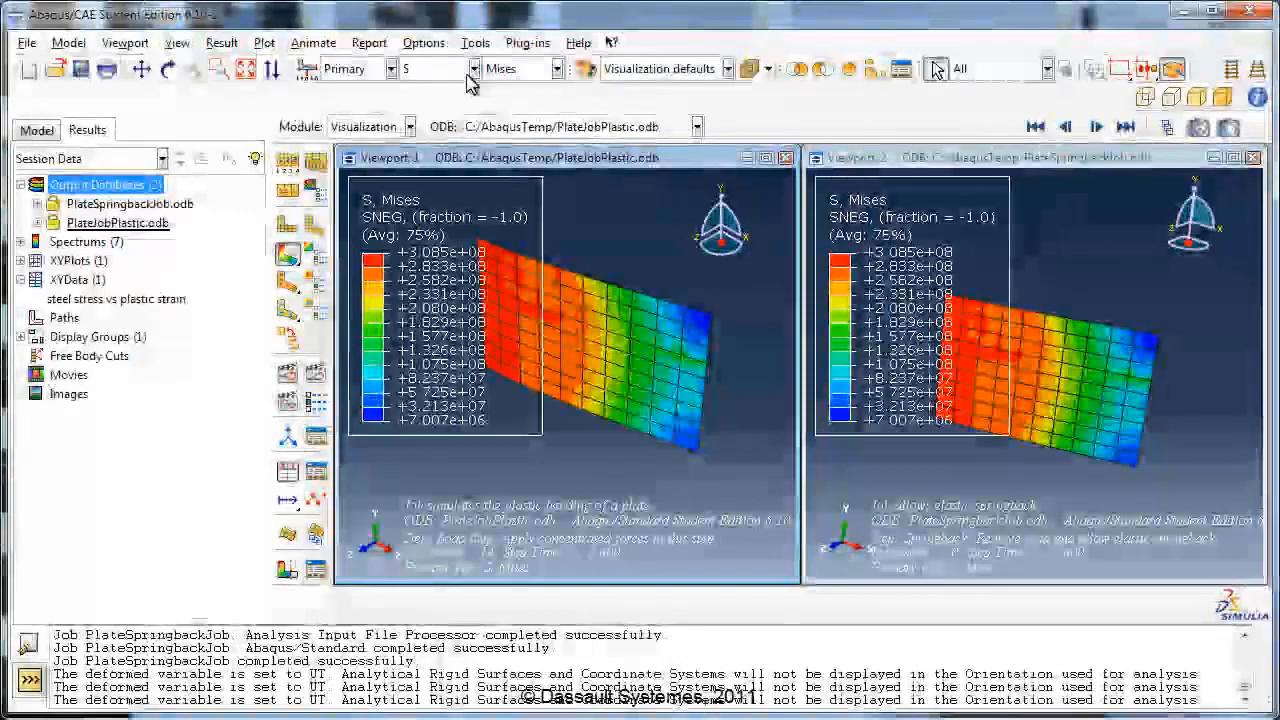
Change the contour variable in Viewport 1 to the U3 component of displacement UT
left_click(473, 69)
left_click(455, 101)
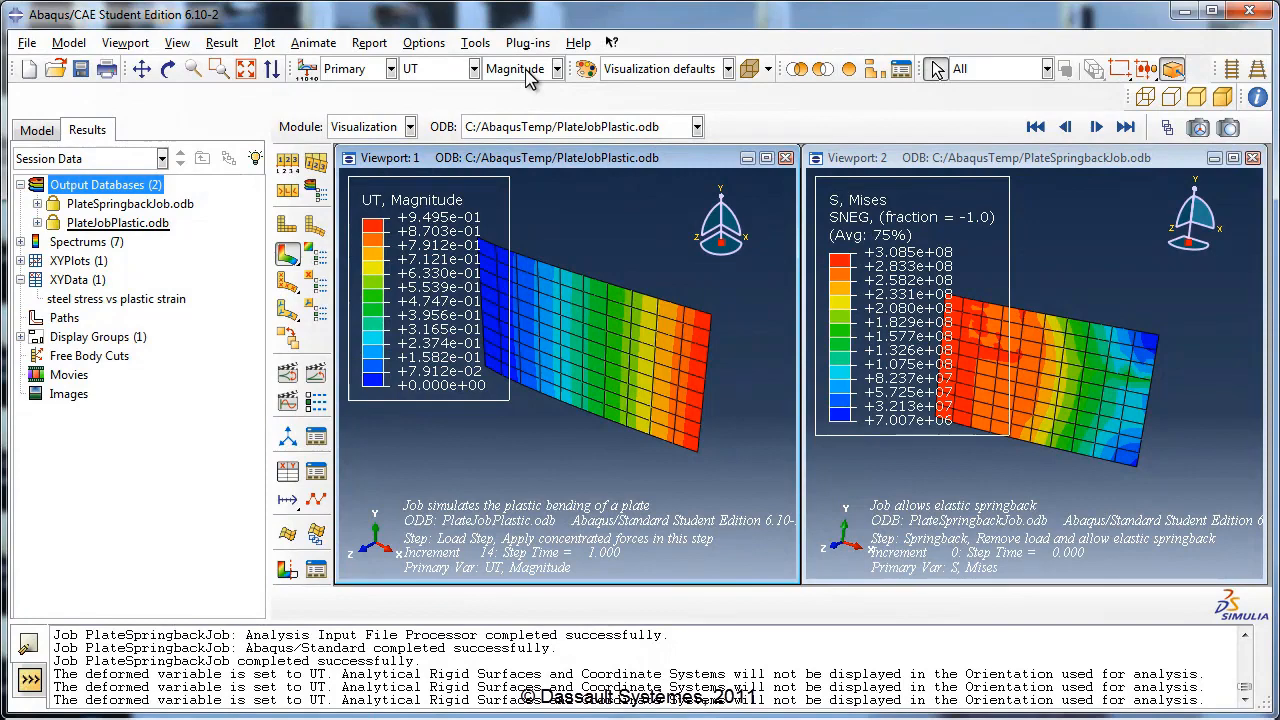
left_click(528, 70)
left_click(498, 148)
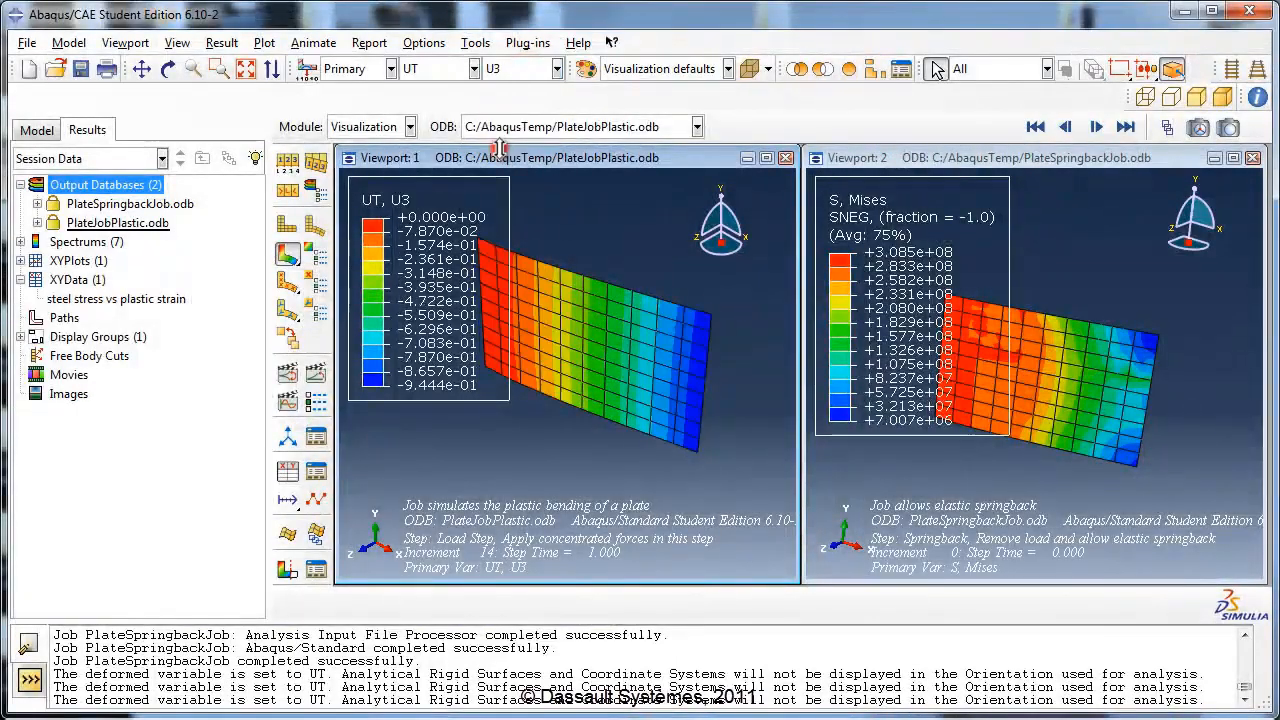
Change the contour variable in Viewport 2 to the U3 component of displacement UT
left_click(918, 158)
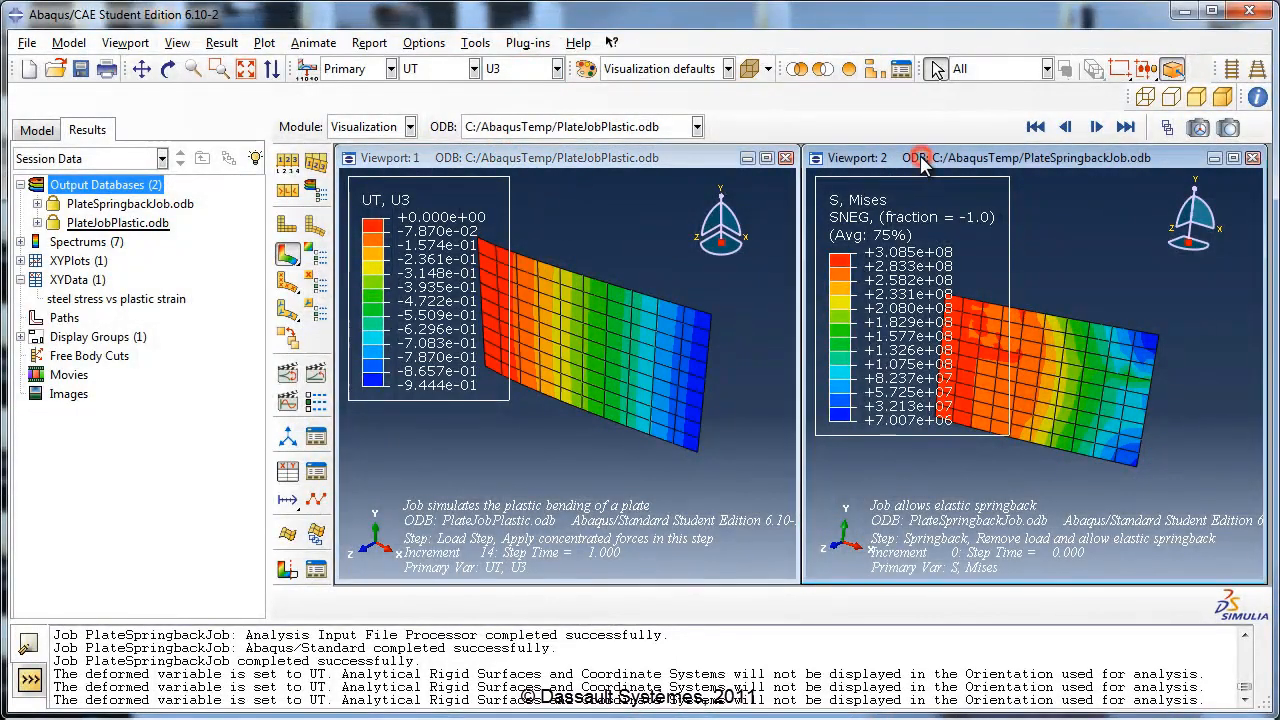
left_click(474, 68)
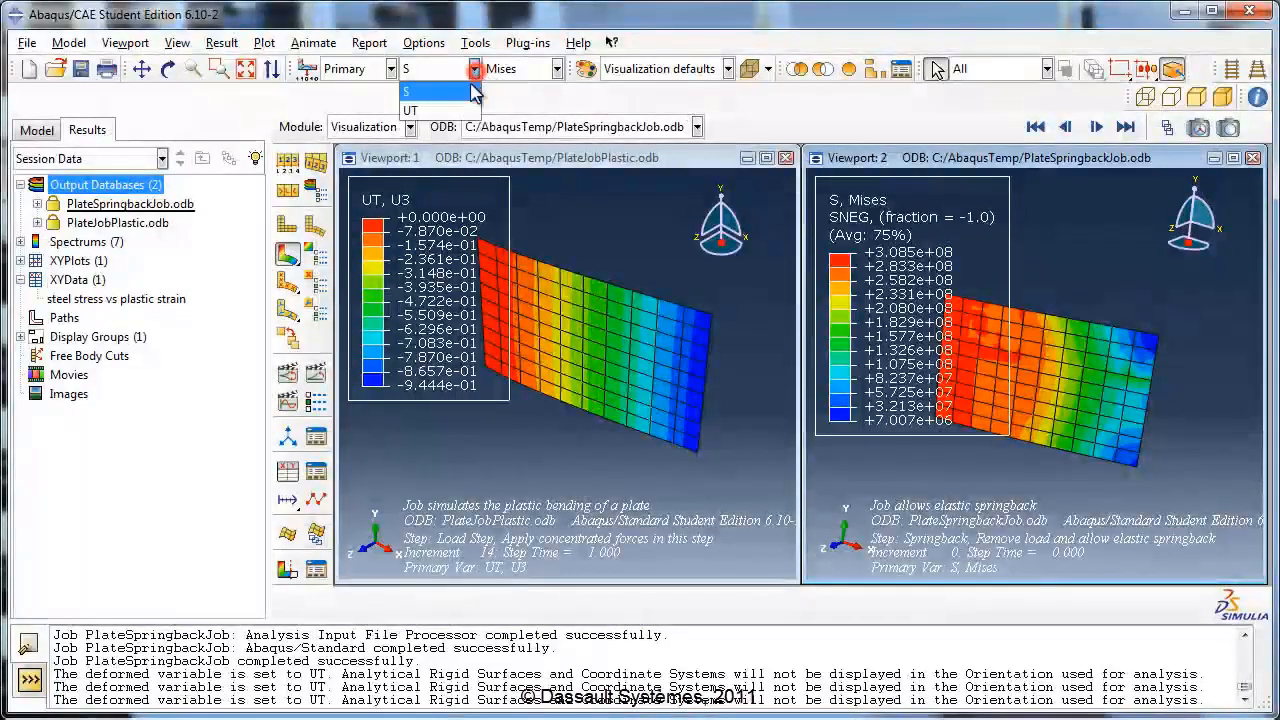
left_click(411, 110)
left_click(557, 68)
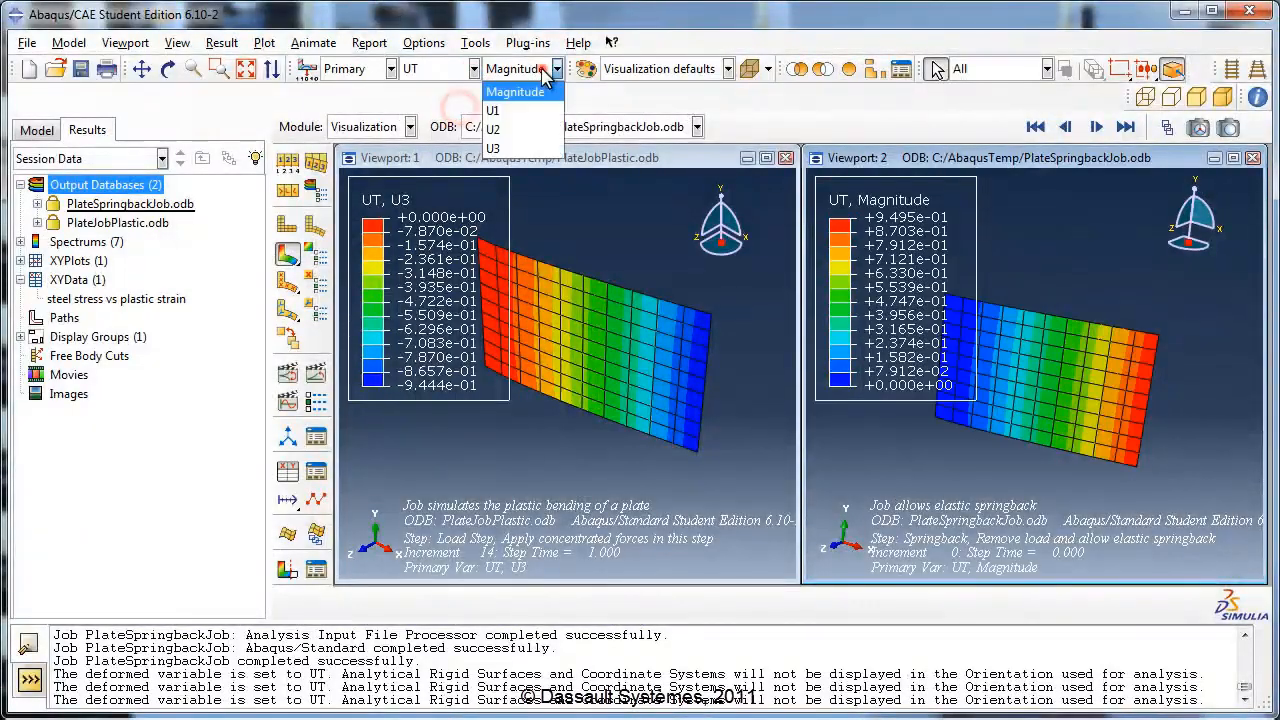
left_click(500, 148)
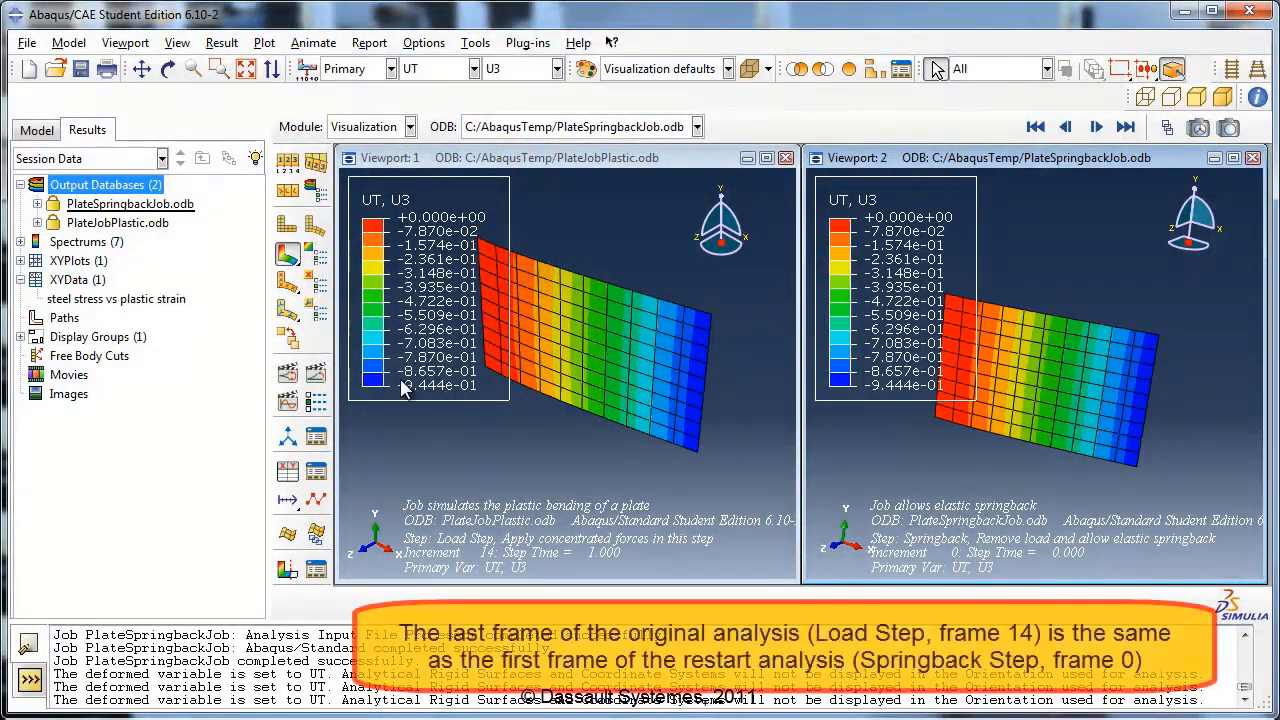